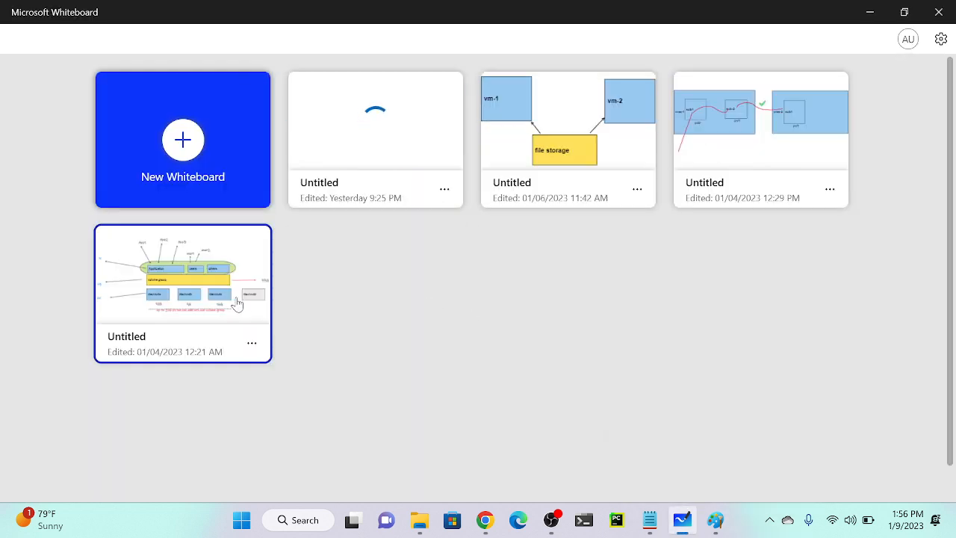
Open yesterday's Auto Scaling diagram whiteboard, review it, then minimize Whiteboard.
left_click(399, 125)
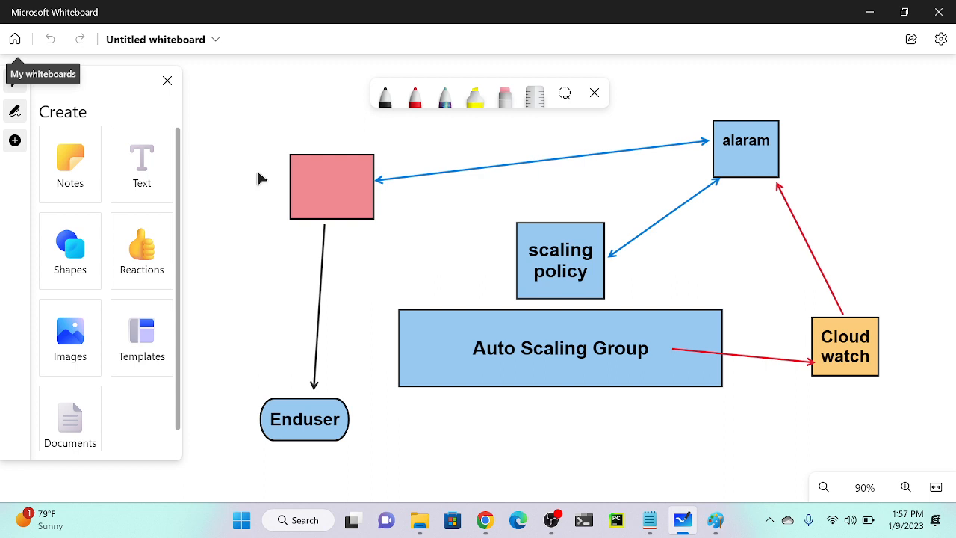
left_click(875, 11)
In Chrome's EC2 console, go to Auto Scaling Groups from the sidebar.
left_click(485, 519)
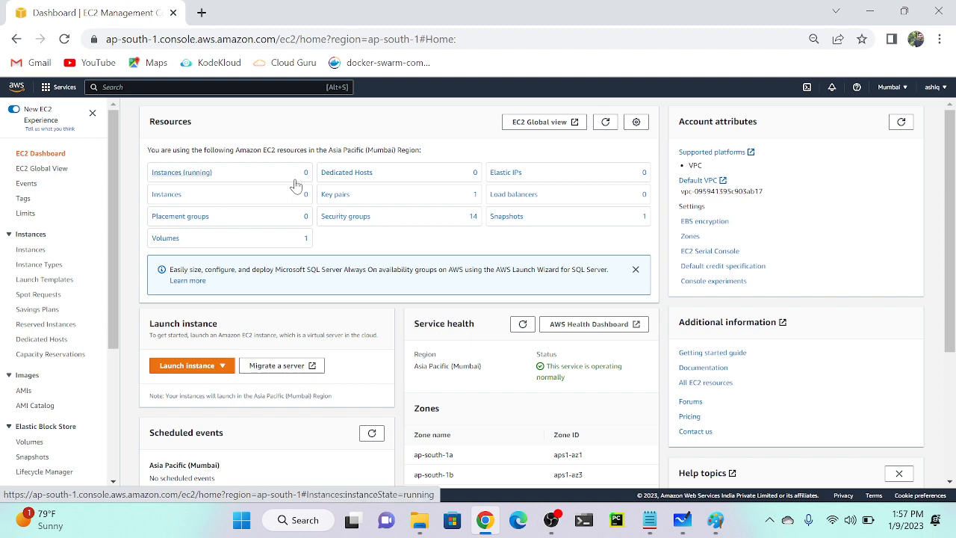
scroll(27, 422, "down", 3)
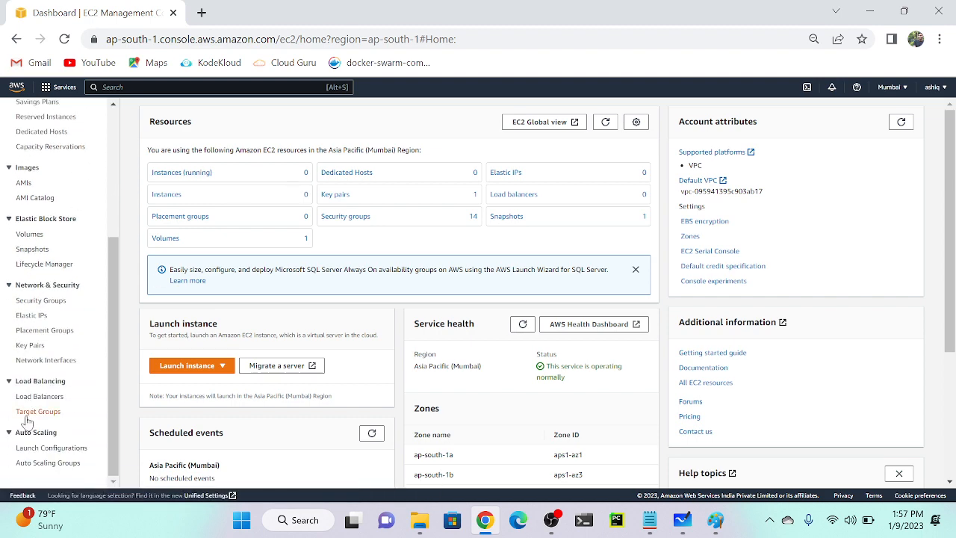
scroll(4, 452, "up", 3)
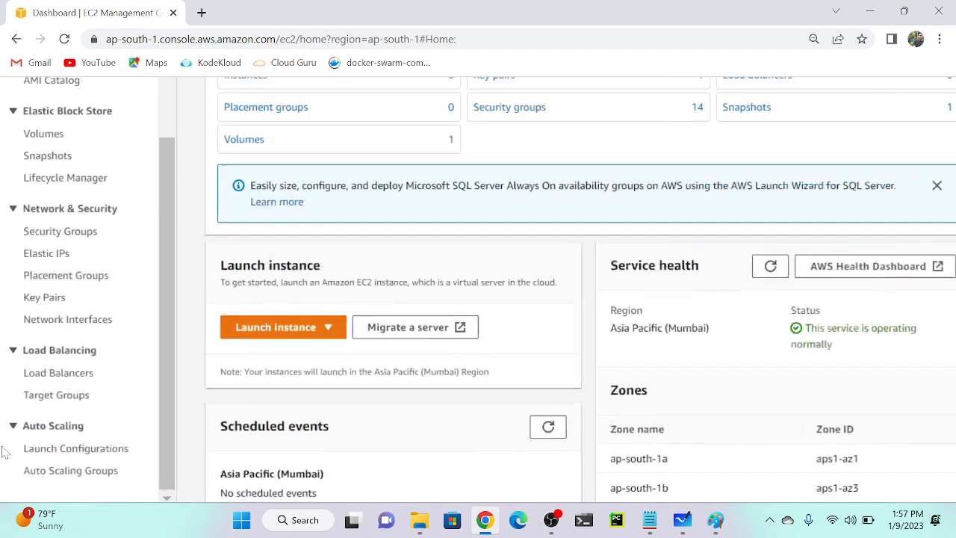
scroll(5, 452, "up", 2)
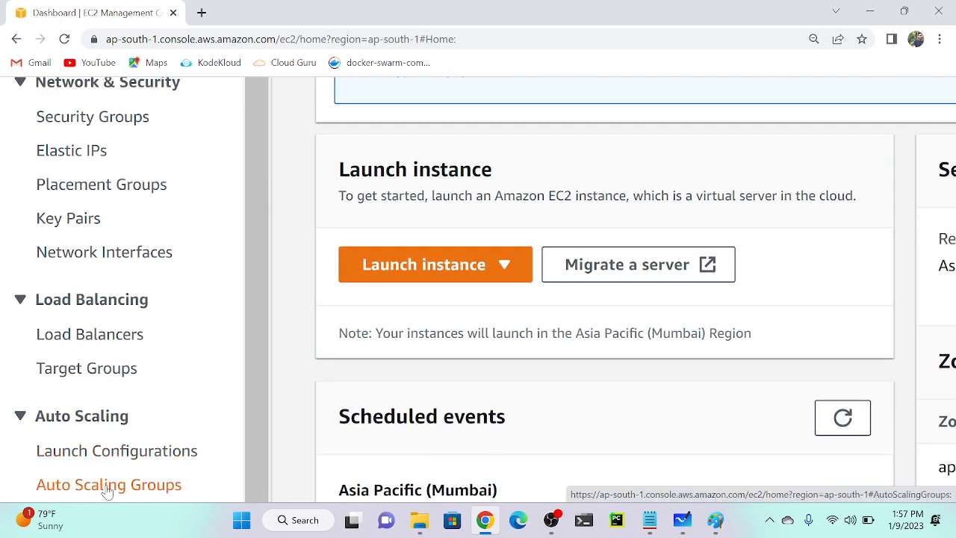
scroll(108, 491, "down", 5)
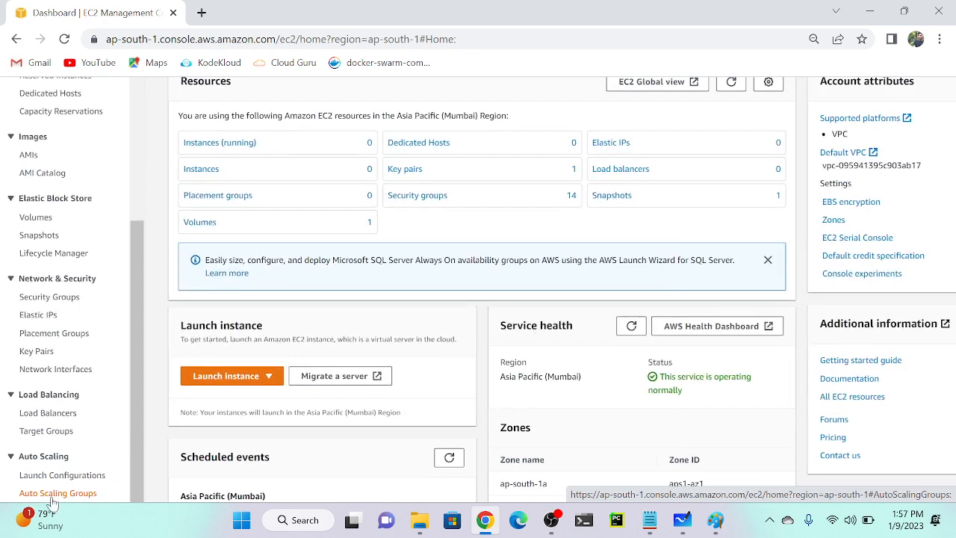
left_click(50, 494)
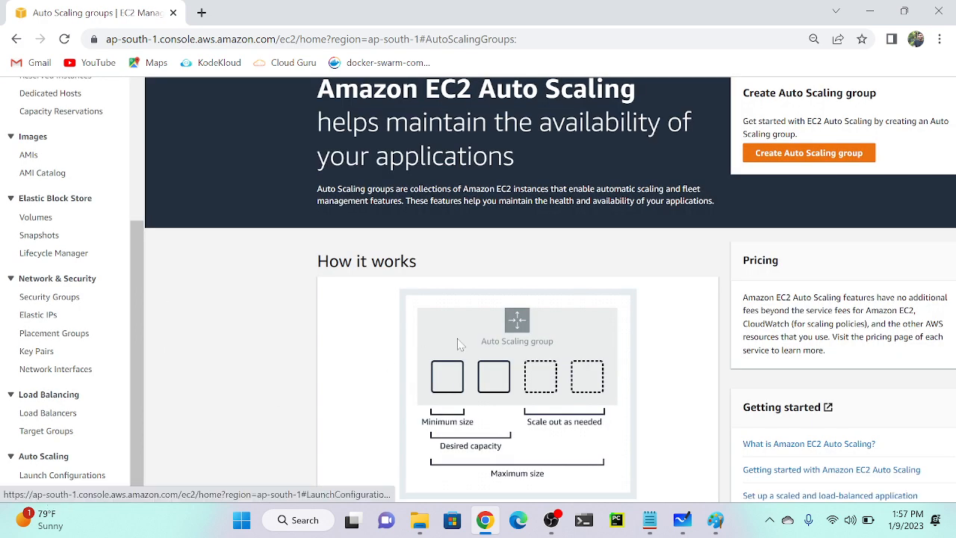
scroll(788, 157, "down", 3)
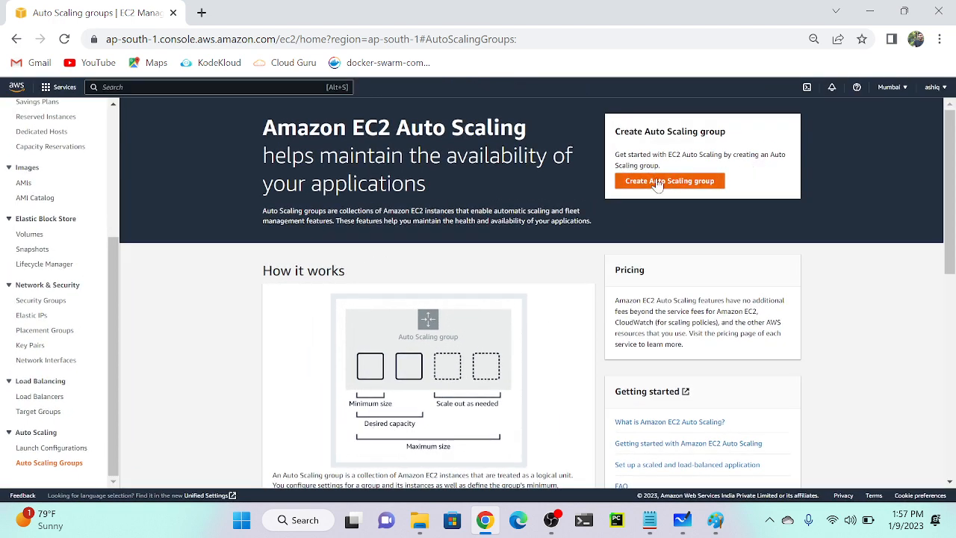
Start creating an Auto Scaling group and name it jan-asg.
left_click(698, 183)
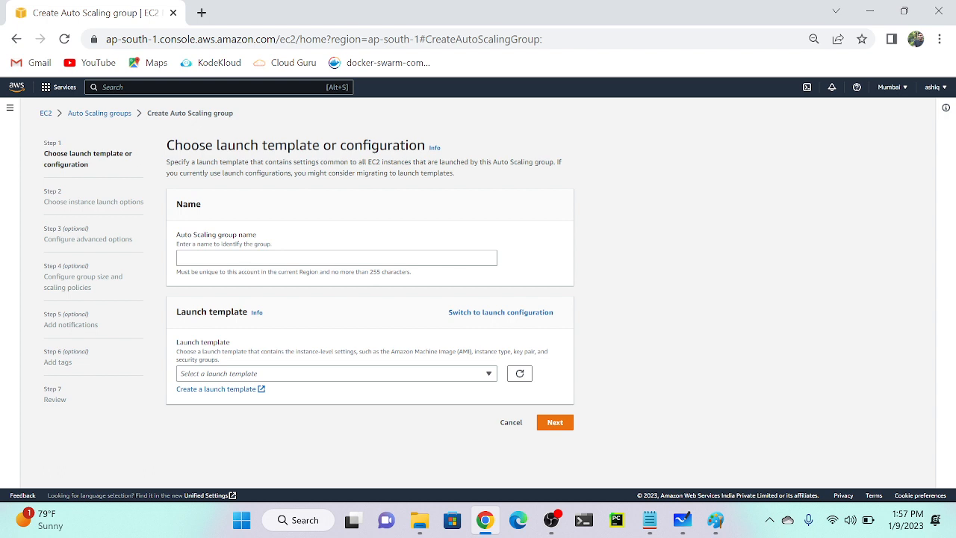
left_click(336, 258)
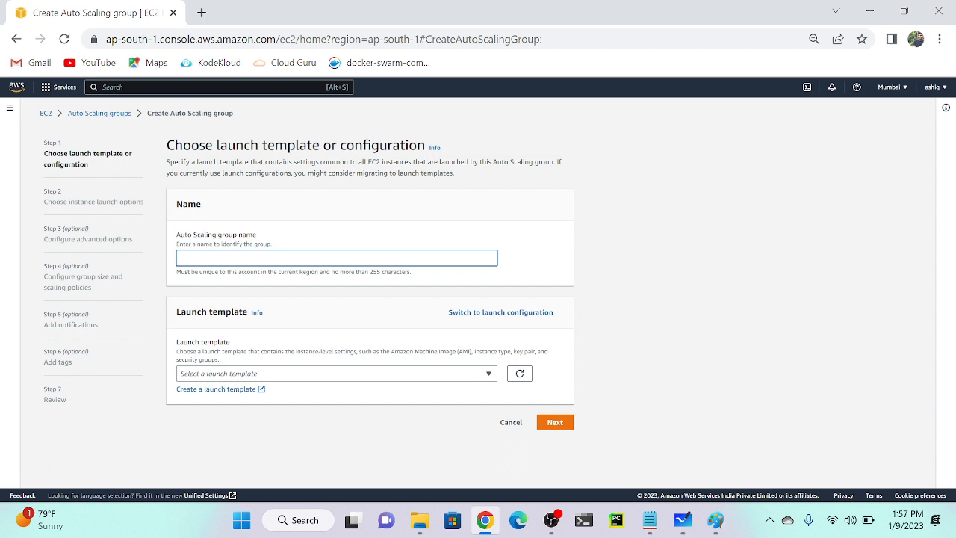
type("a")
key("BackSpace")
type("jan-asg")
Check the Launch template list, which has no templates yet.
scroll(271, 255, "up", 5)
scroll(271, 254, "down", 3)
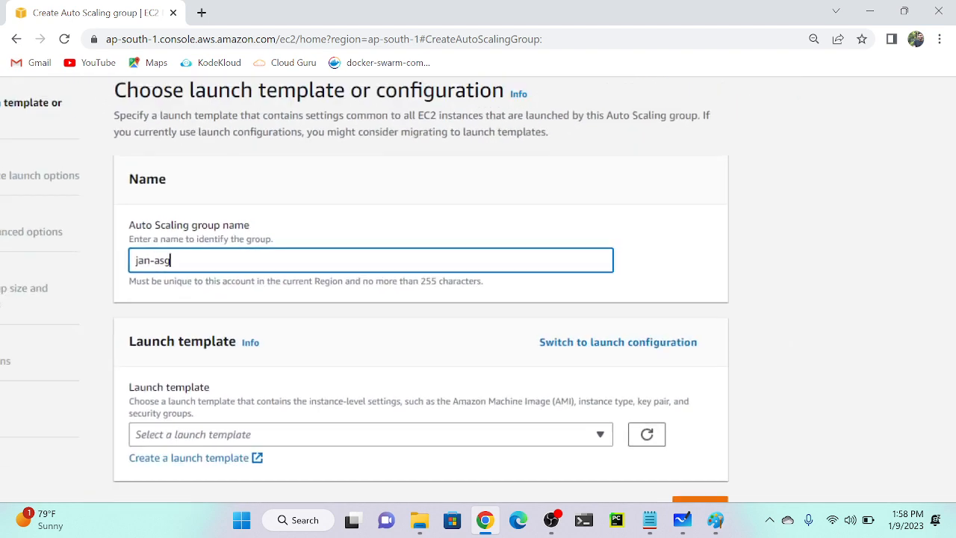
scroll(247, 350, "down", 1)
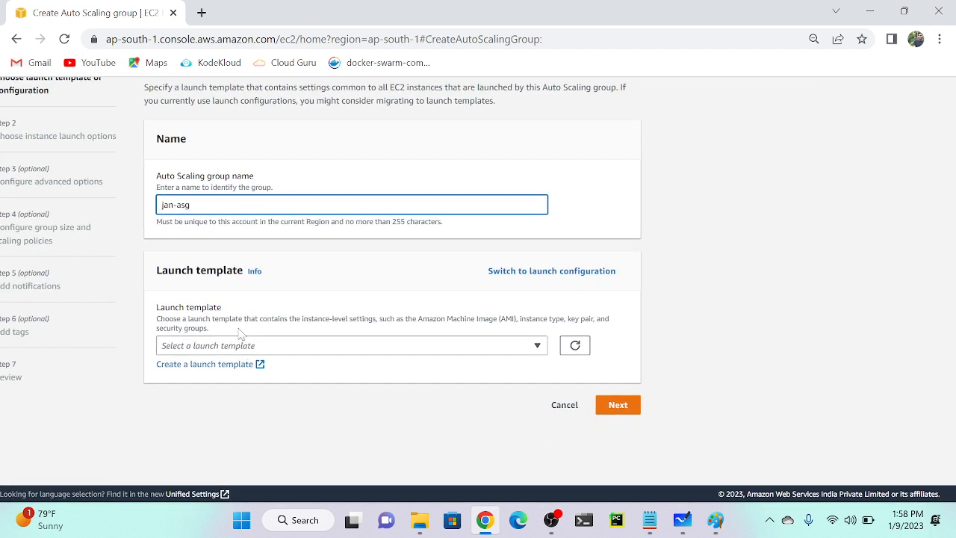
left_click(344, 352)
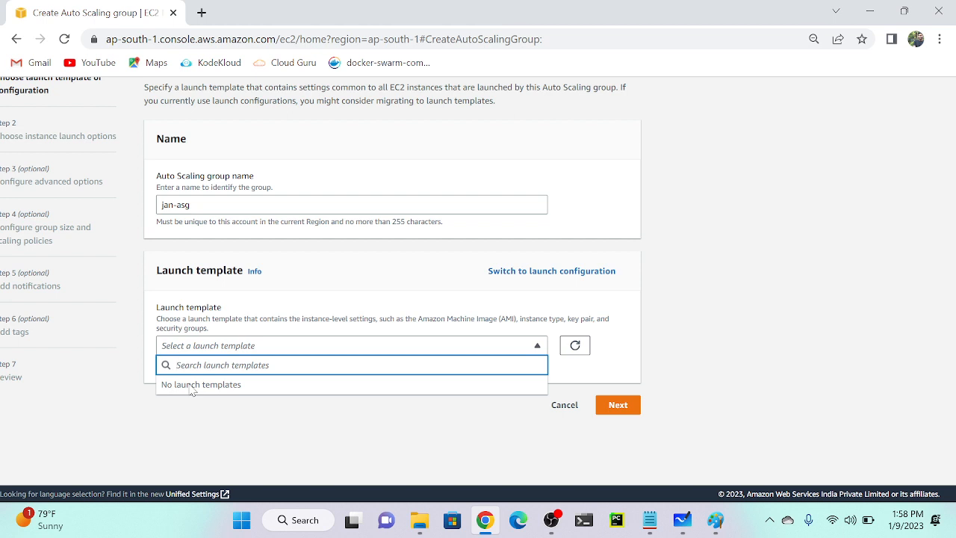
Switch the wizard to the launch configuration option and look it over.
left_click(546, 273)
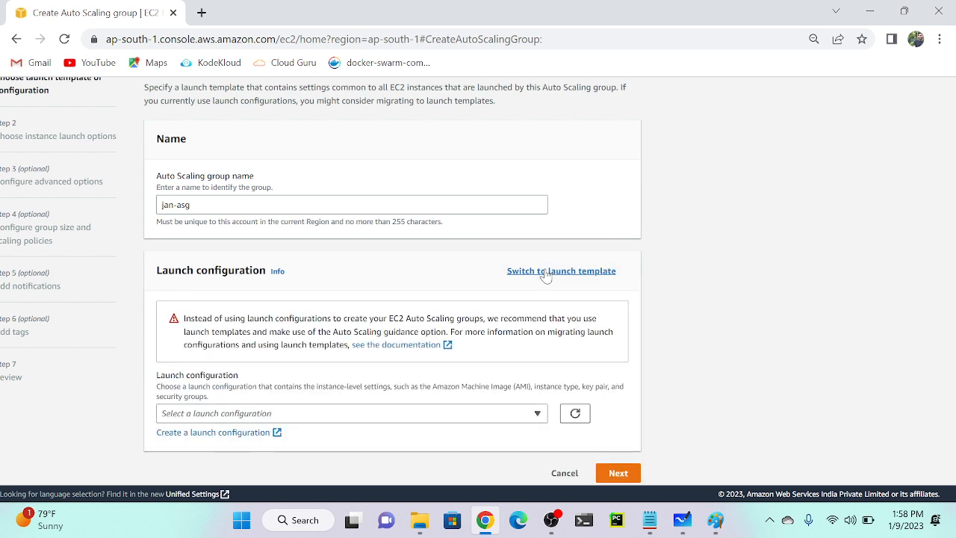
scroll(239, 314, "up", 5)
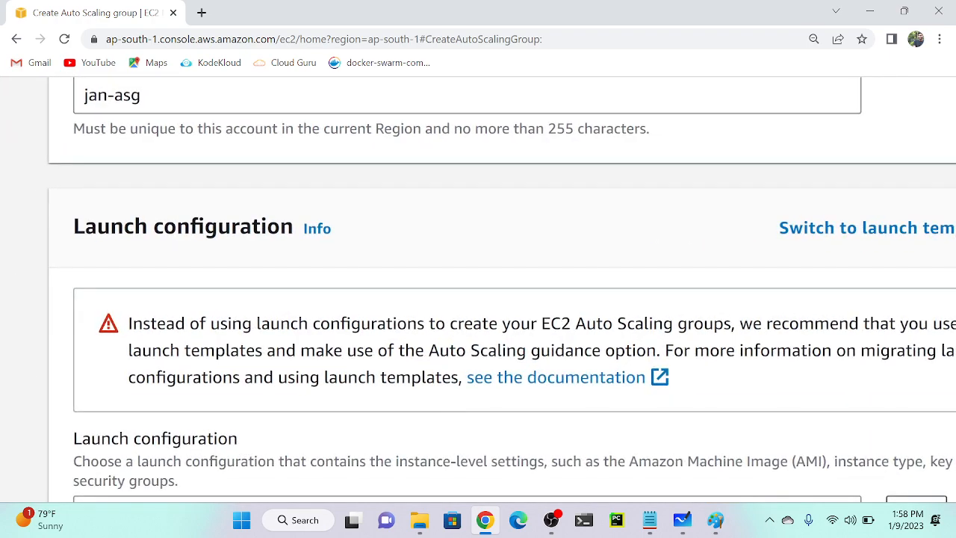
scroll(496, 289, "right", 3)
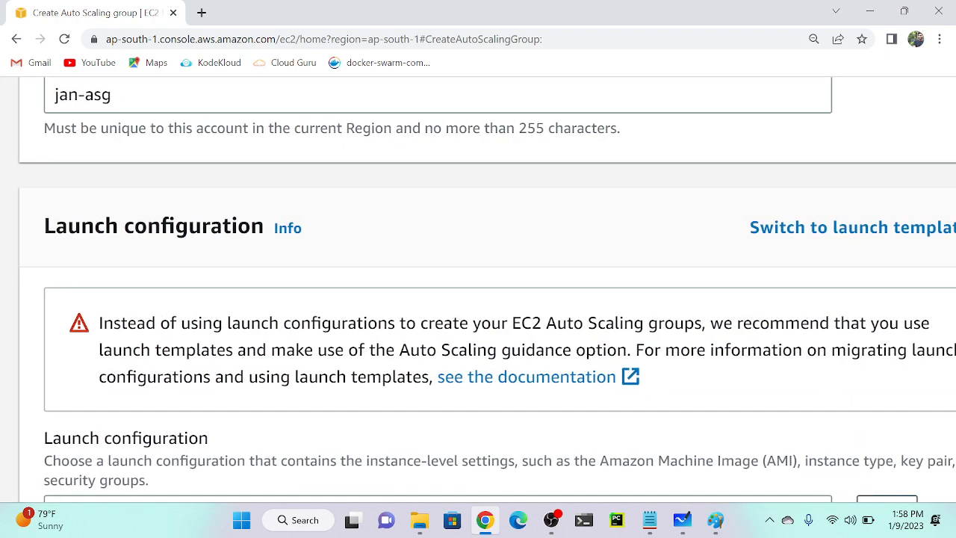
scroll(496, 289, "right", 1)
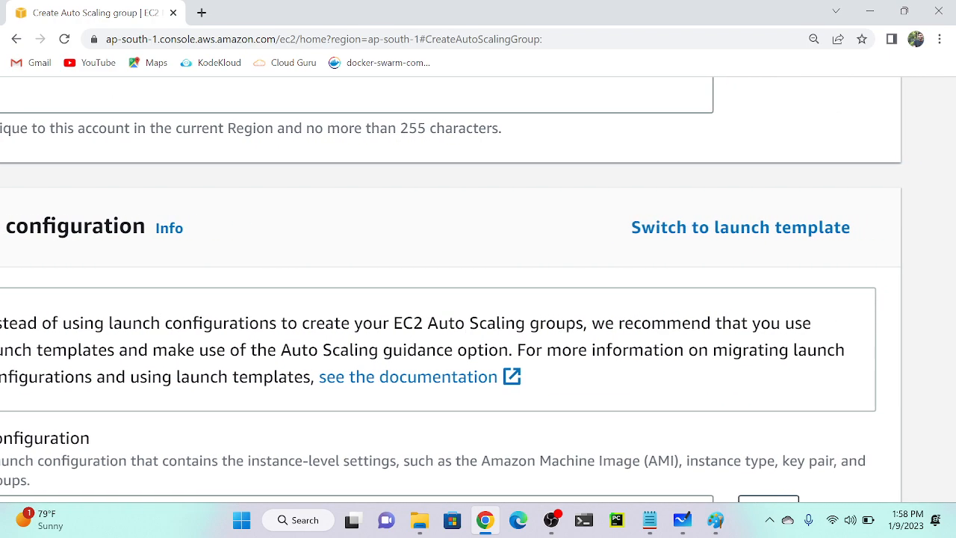
scroll(496, 289, "left", 4)
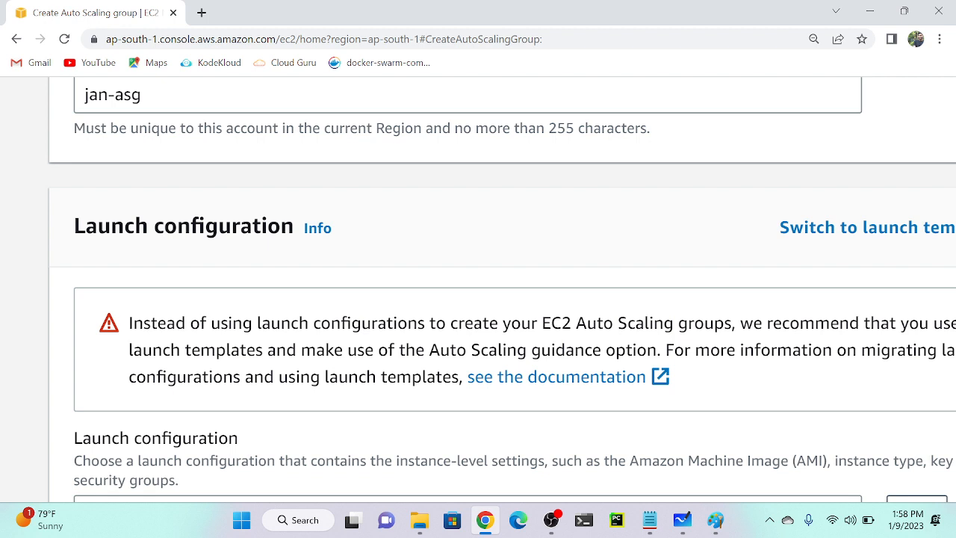
scroll(478, 338, "down", 5)
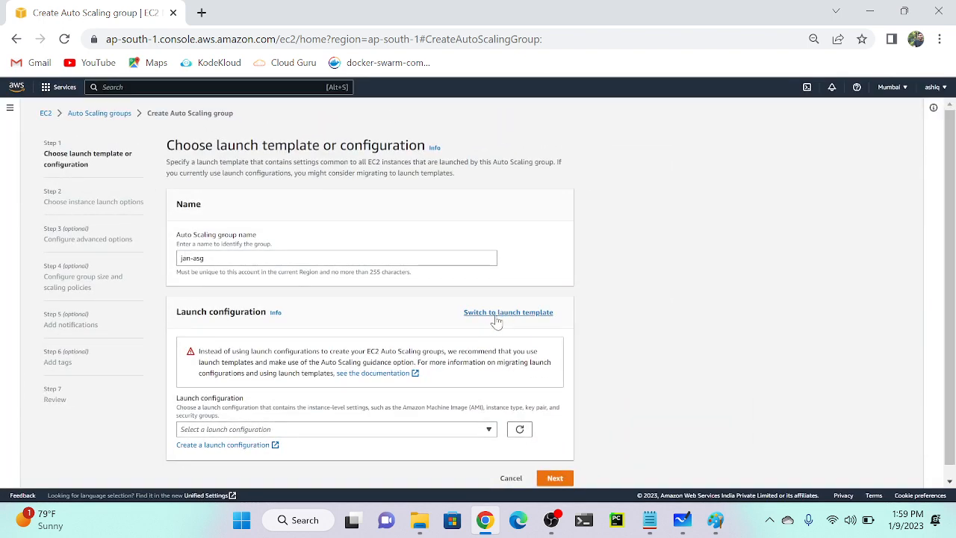
Switch back to launch templates, confirm the list is empty, and start creating a launch template.
left_click(495, 315)
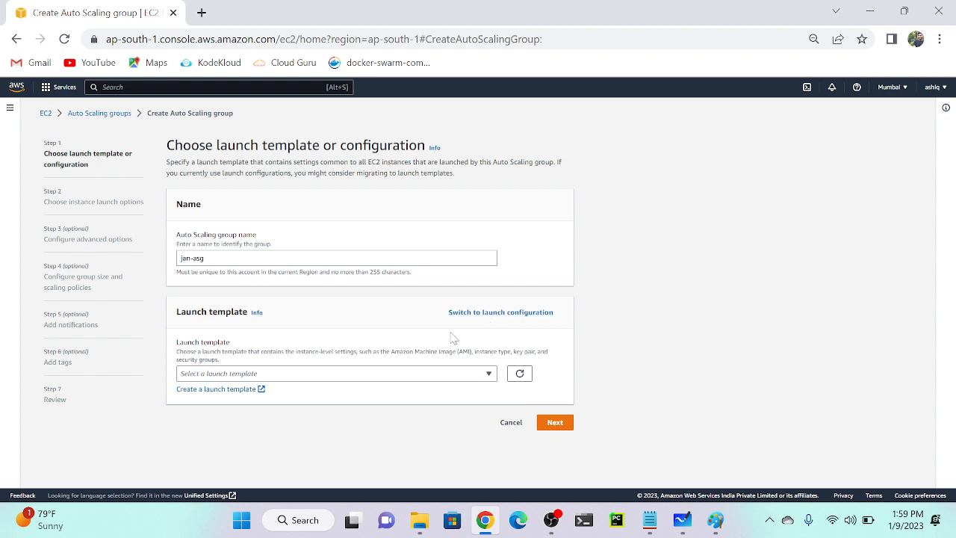
left_click(247, 377)
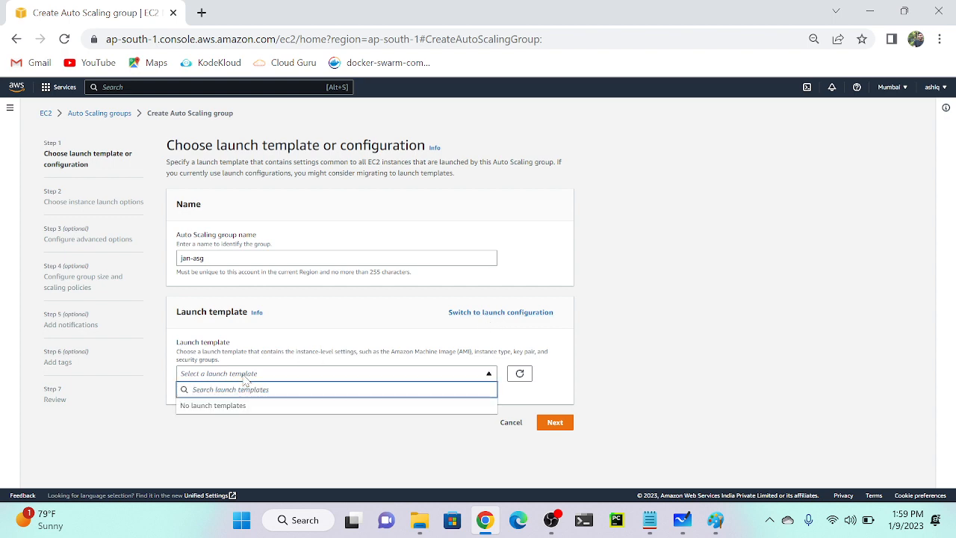
left_click(149, 446)
scroll(222, 395, "up", 5)
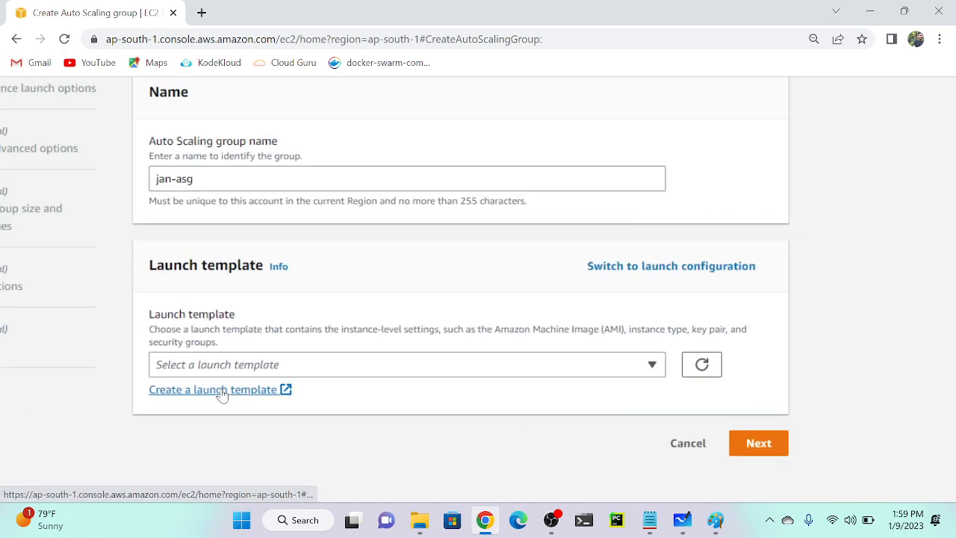
scroll(222, 395, "up", 1)
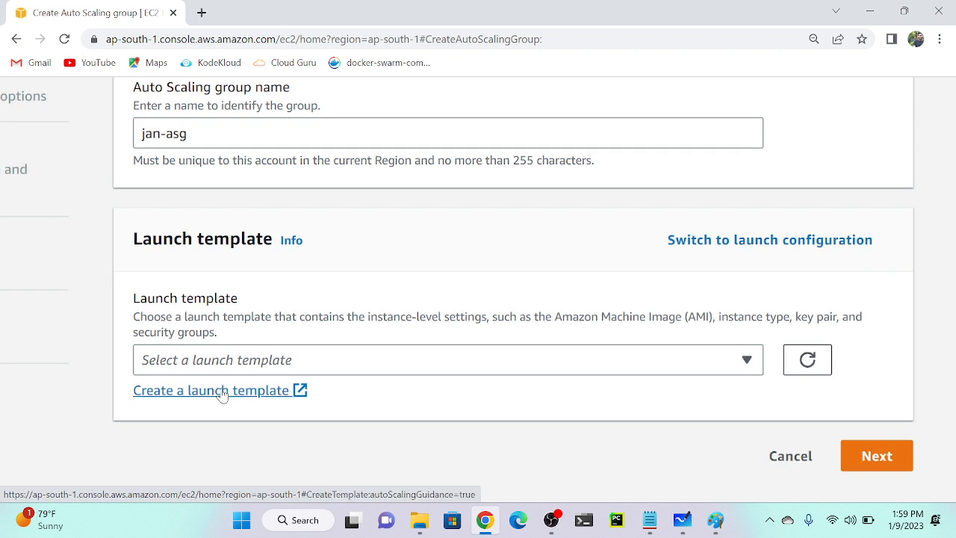
left_click(222, 391)
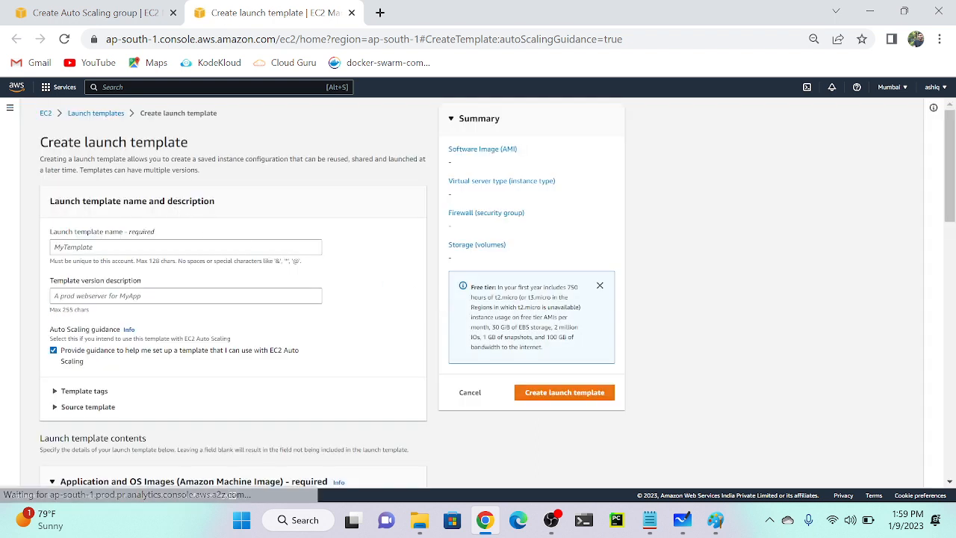
Name the launch template mytemplate with version description mytemplate-v1.
left_click(185, 247)
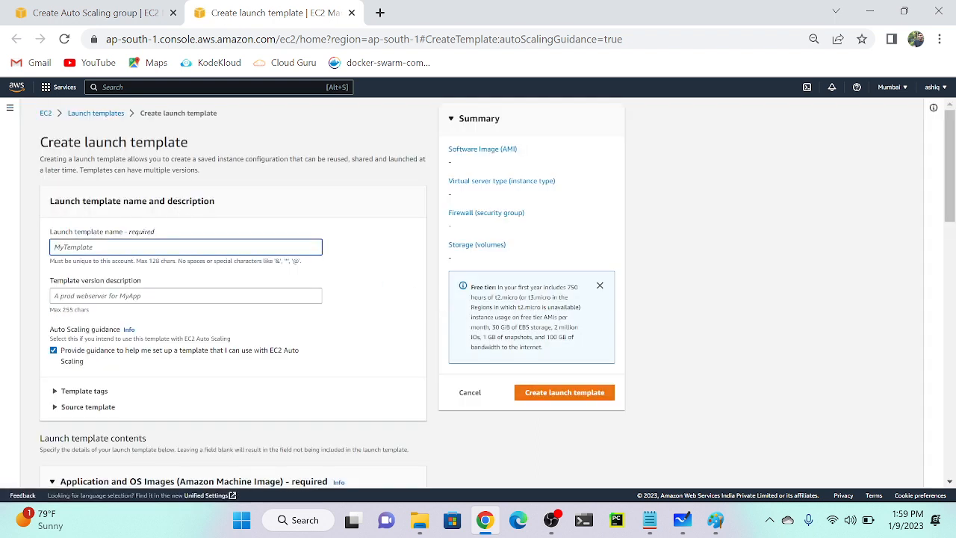
type("myt")
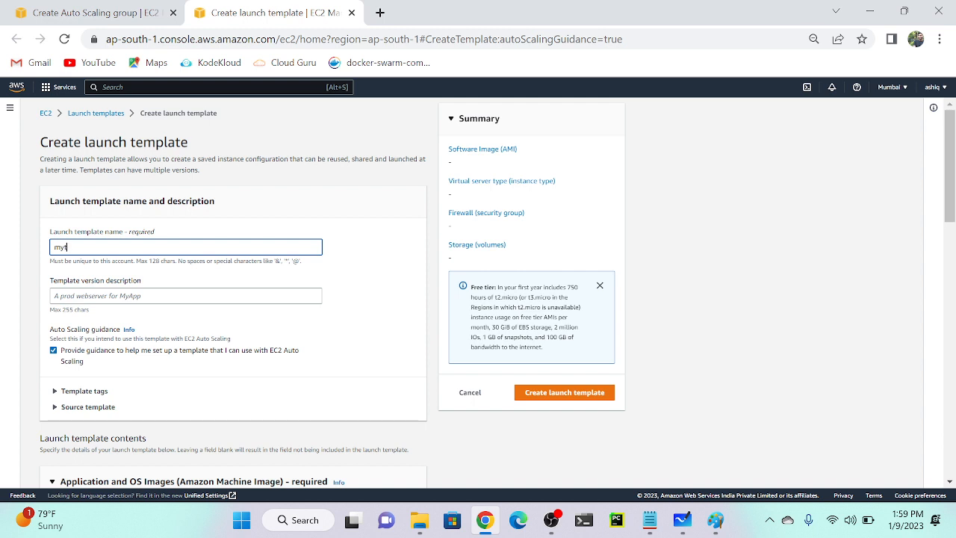
type("emplate")
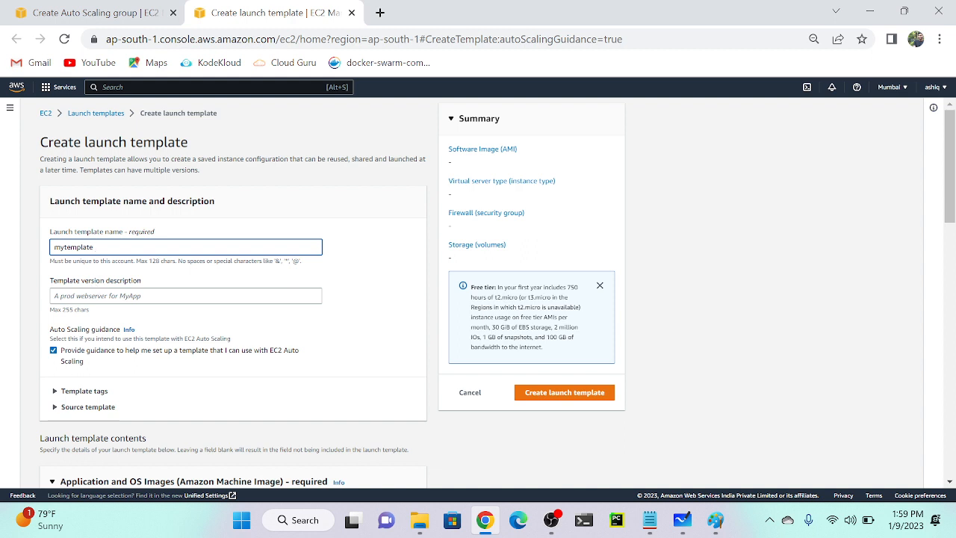
key("ctrl+a")
key("ctrl+c")
key("Tab")
key("ctrl+v")
type("-v")
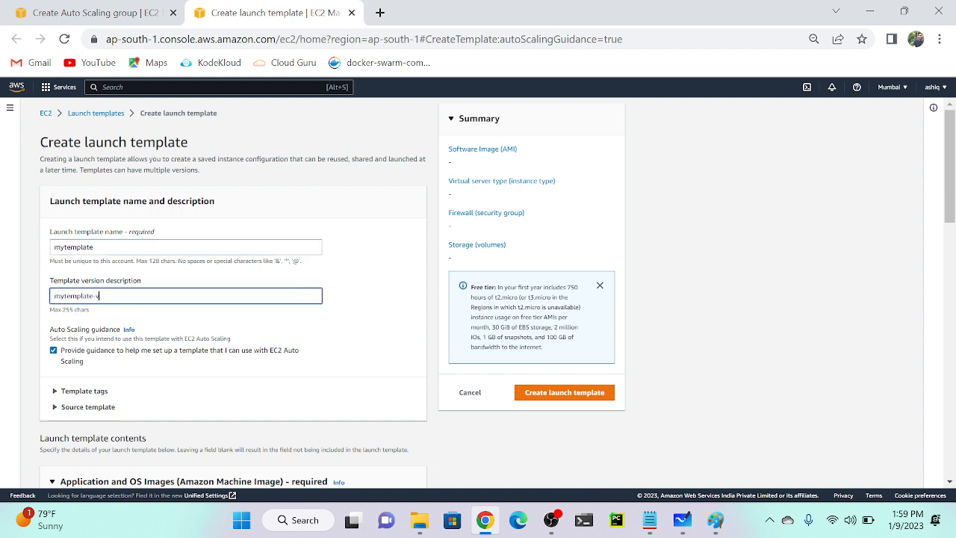
type("1")
Glance at the source template options, then move down to the AMI section.
scroll(130, 301, "down", 2)
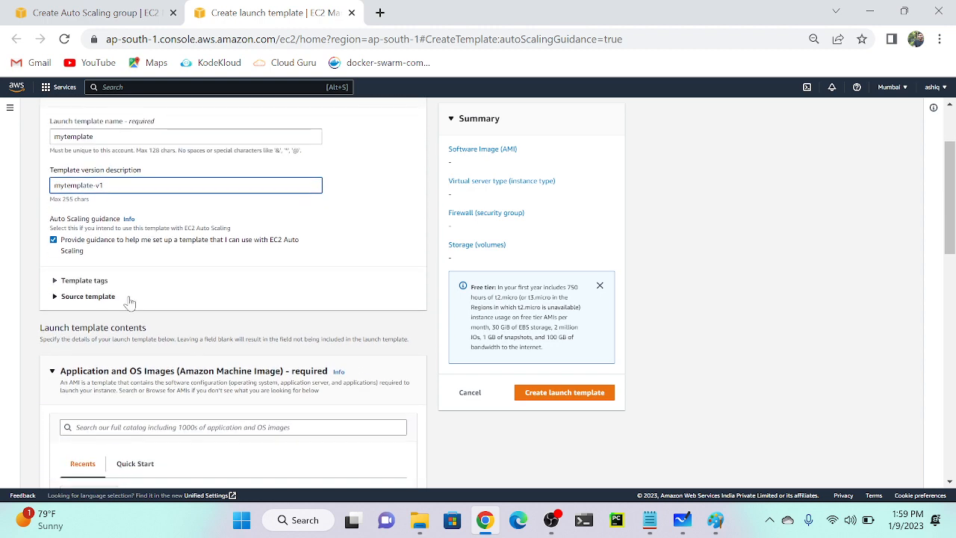
left_click(130, 301)
left_click(130, 301)
scroll(130, 301, "down", 2)
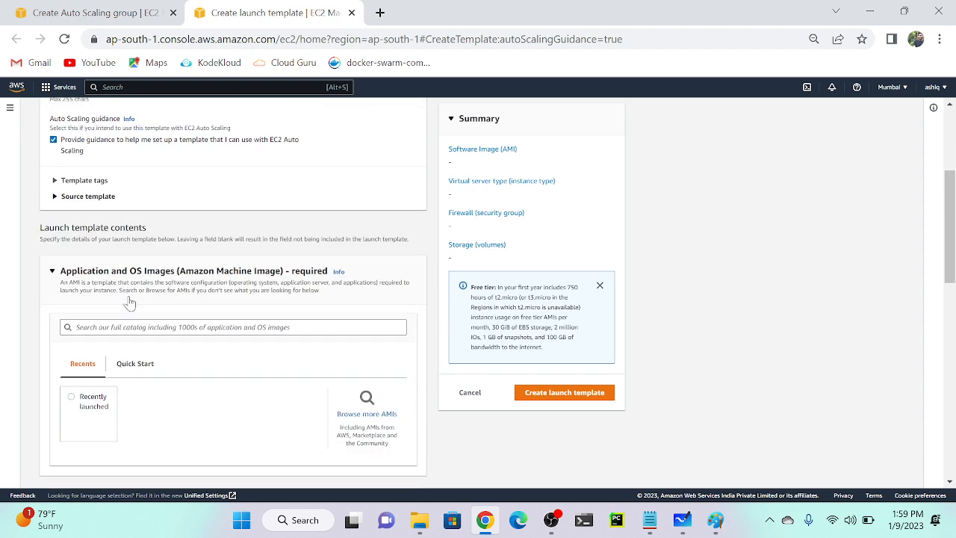
scroll(129, 301, "down", 1)
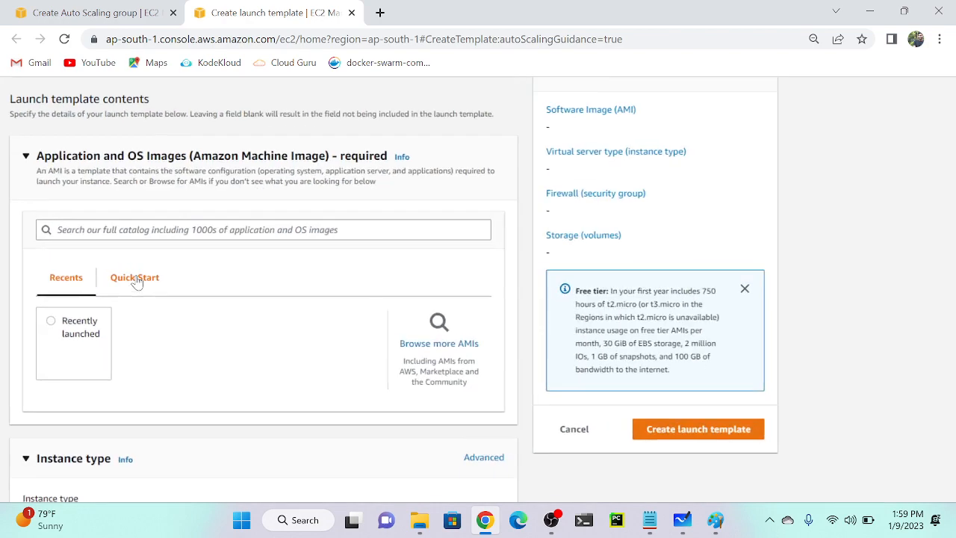
Choose the Quick Start Amazon Linux machine image.
left_click(136, 278)
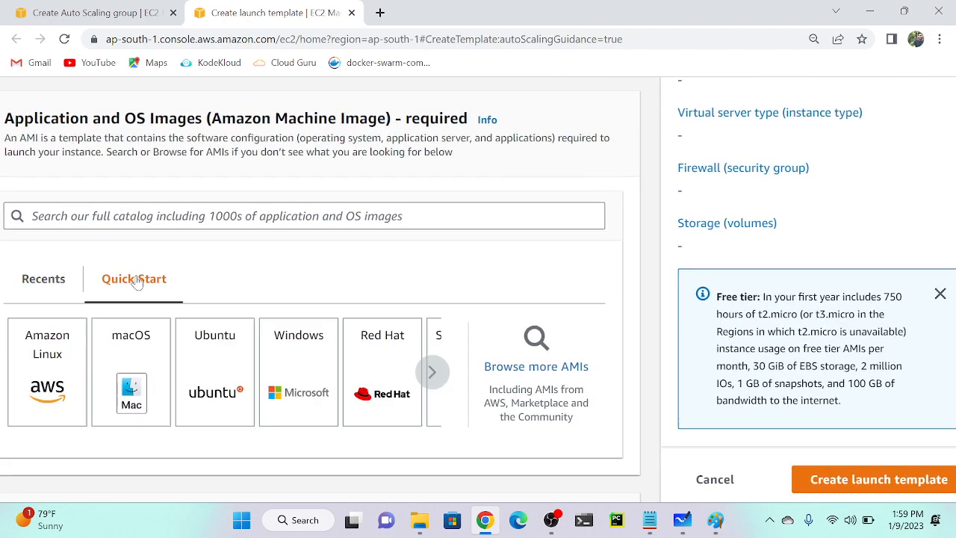
left_click(47, 369)
scroll(124, 369, "down", 3)
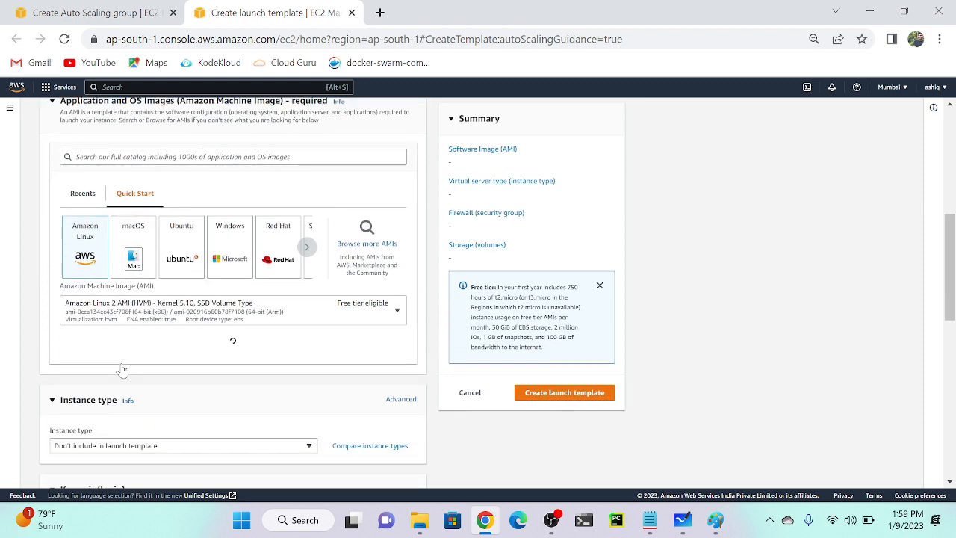
scroll(123, 369, "down", 1)
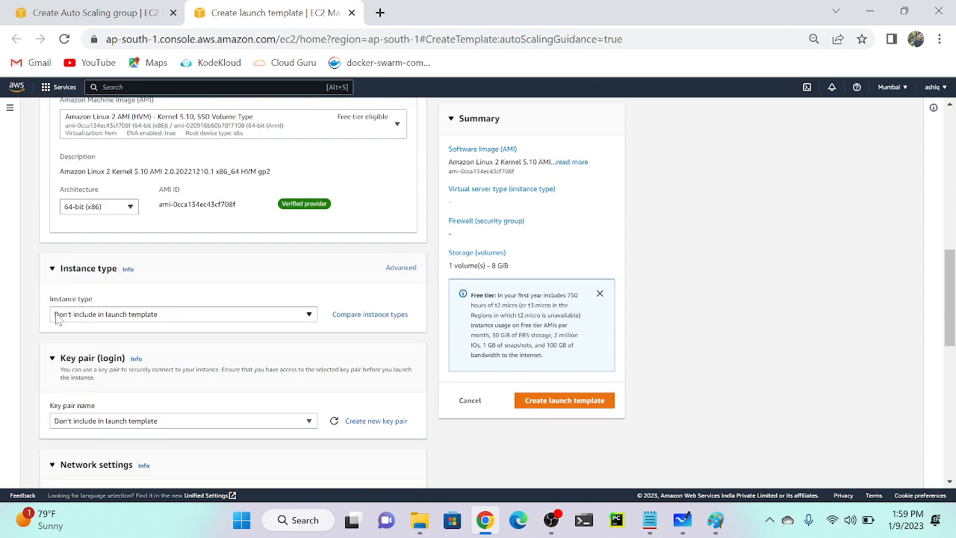
Set the instance type to t2.micro and the key pair to key-1.
left_click(118, 317)
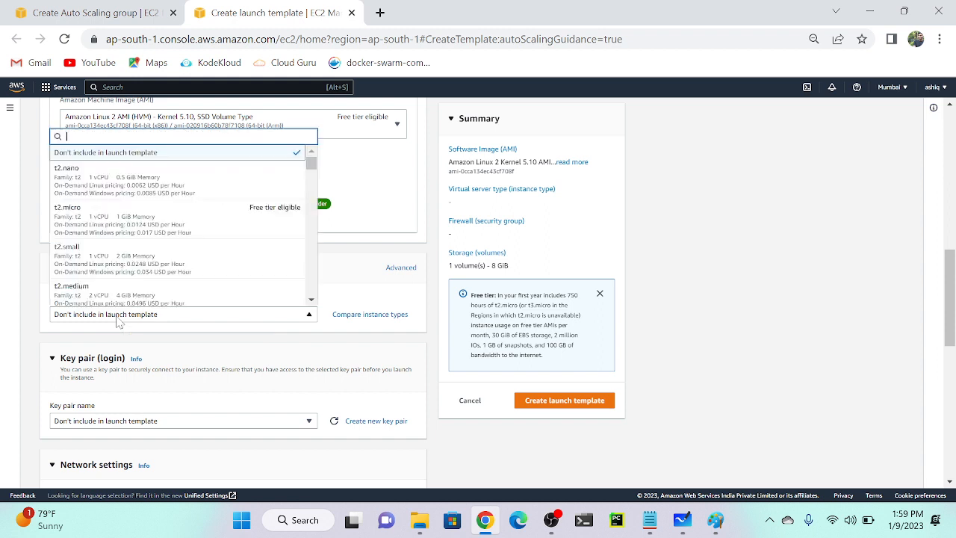
left_click(91, 177)
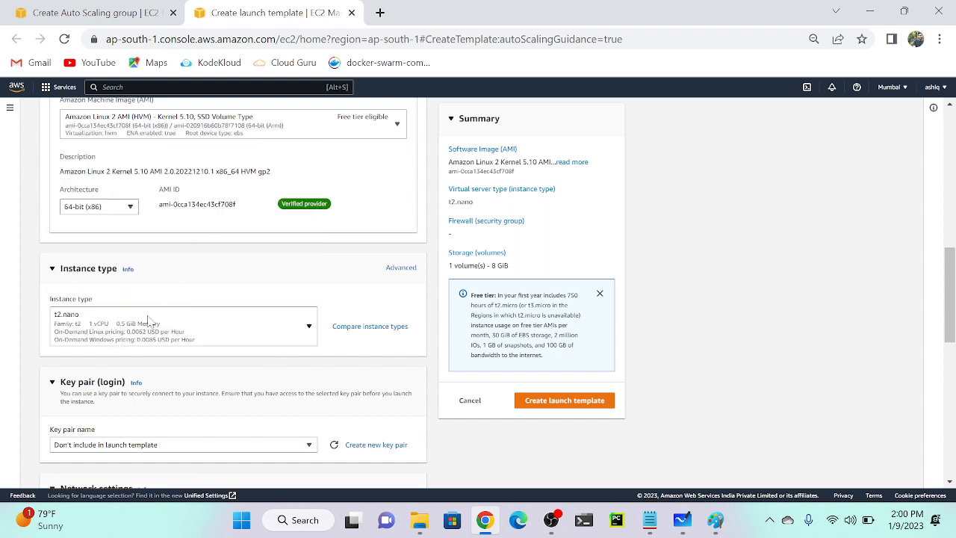
left_click(122, 330)
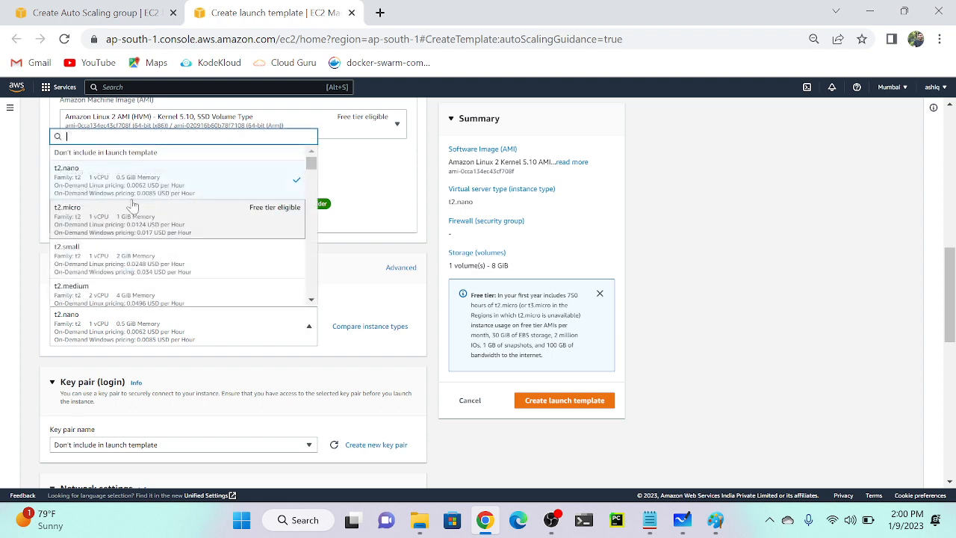
left_click(113, 228)
scroll(223, 292, "down", 2)
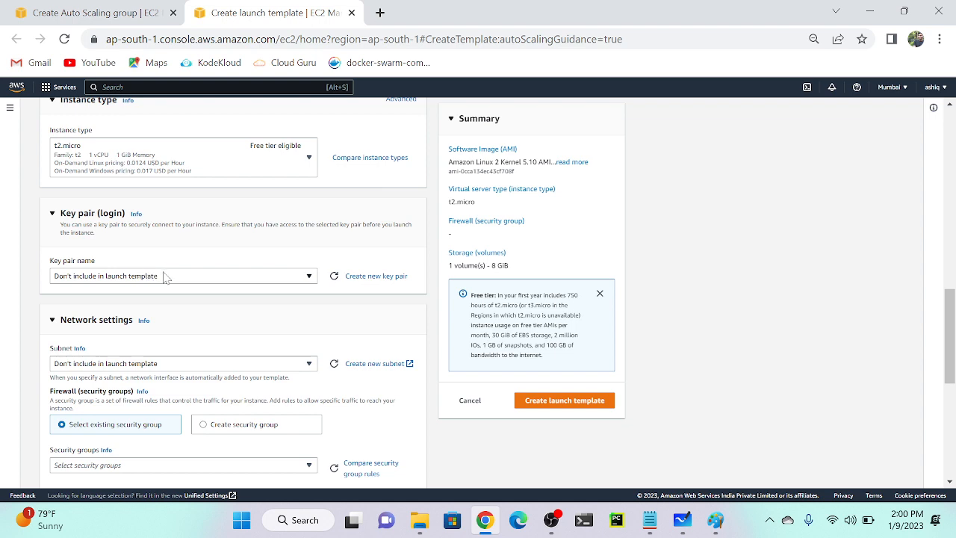
left_click(127, 280)
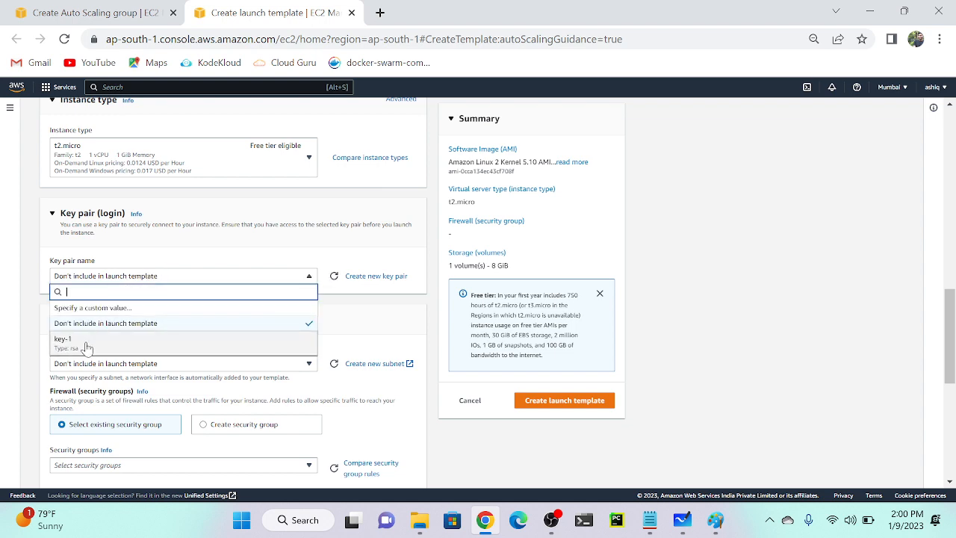
left_click(88, 350)
Attach security group AutoScaling-SG and create the launch template.
scroll(356, 348, "down", 2)
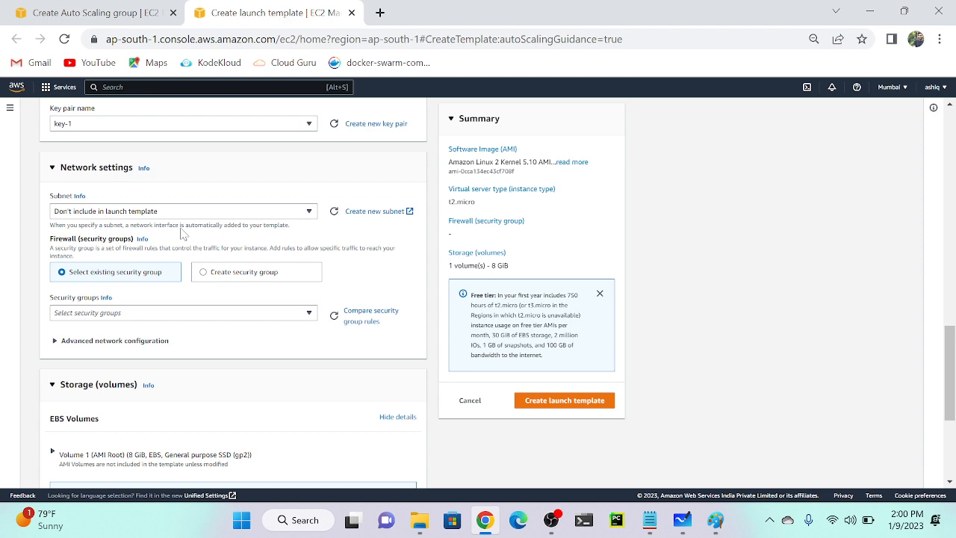
scroll(182, 235, "down", 3)
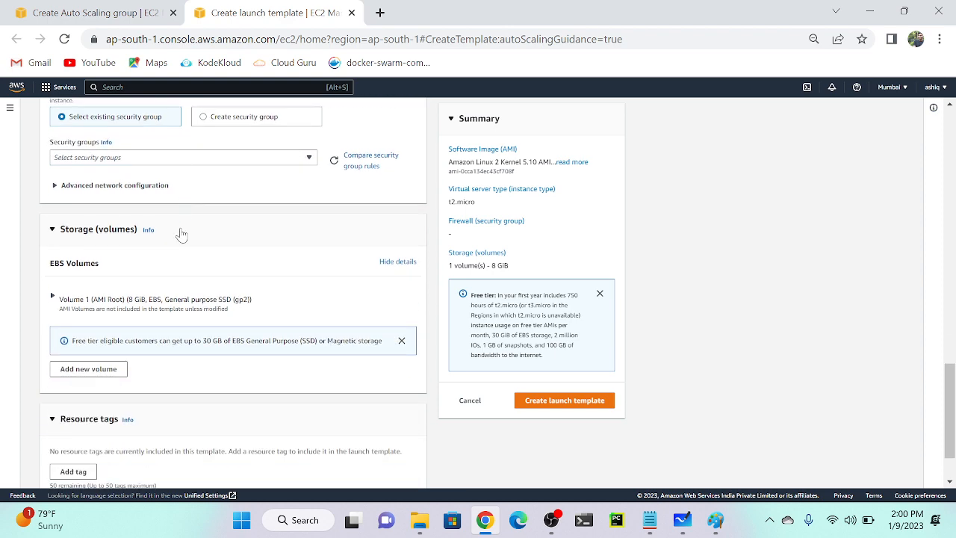
scroll(182, 235, "down", 2)
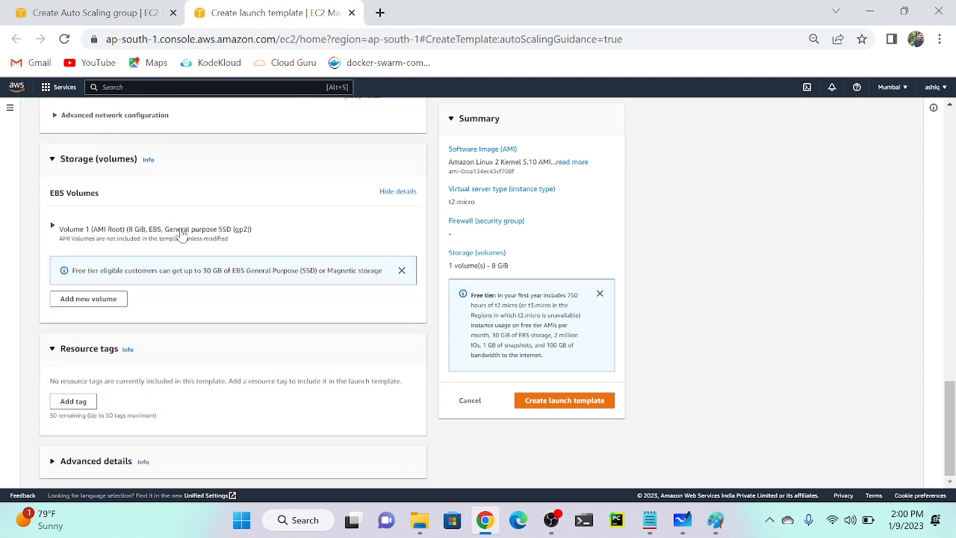
scroll(182, 234, "up", 3)
left_click(229, 234)
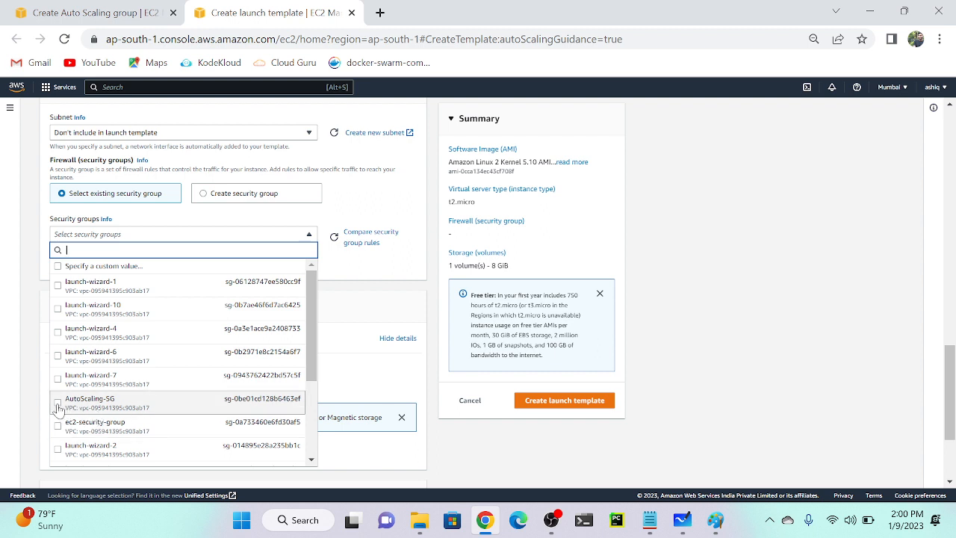
left_click(156, 401)
scroll(263, 332, "down", 2)
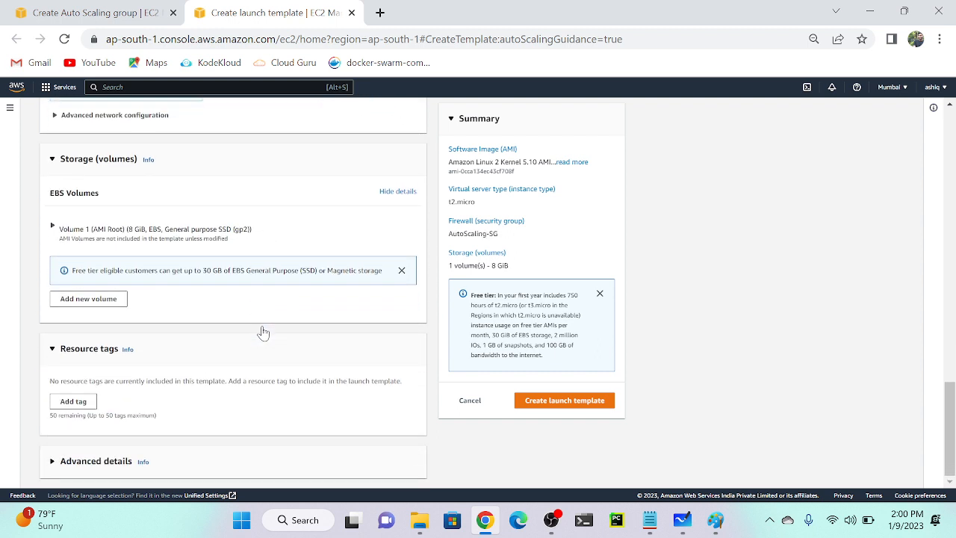
left_click(577, 403)
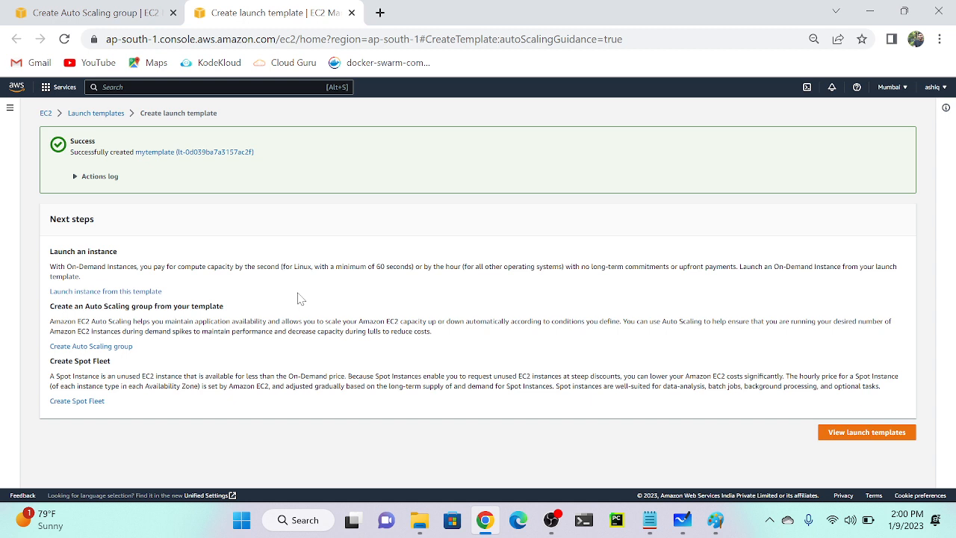
In the jan-asg wizard, refresh the template list, select mytemplate, and proceed to step 2.
left_click(88, 9)
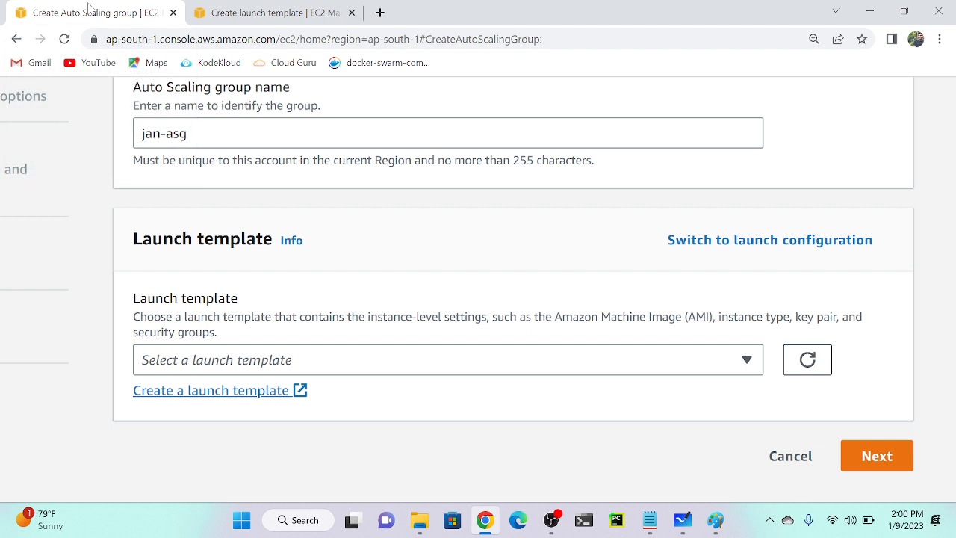
left_click(625, 358)
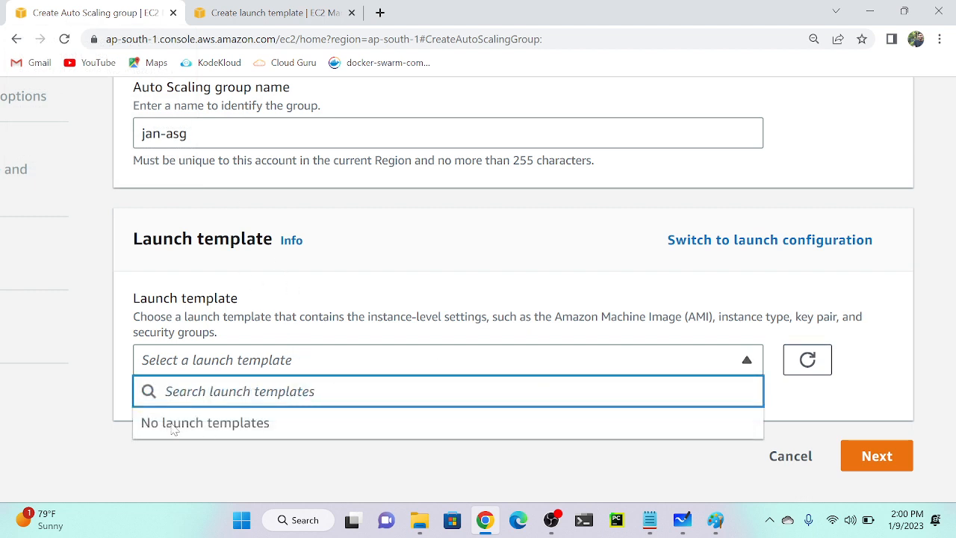
left_click(811, 366)
left_click(495, 364)
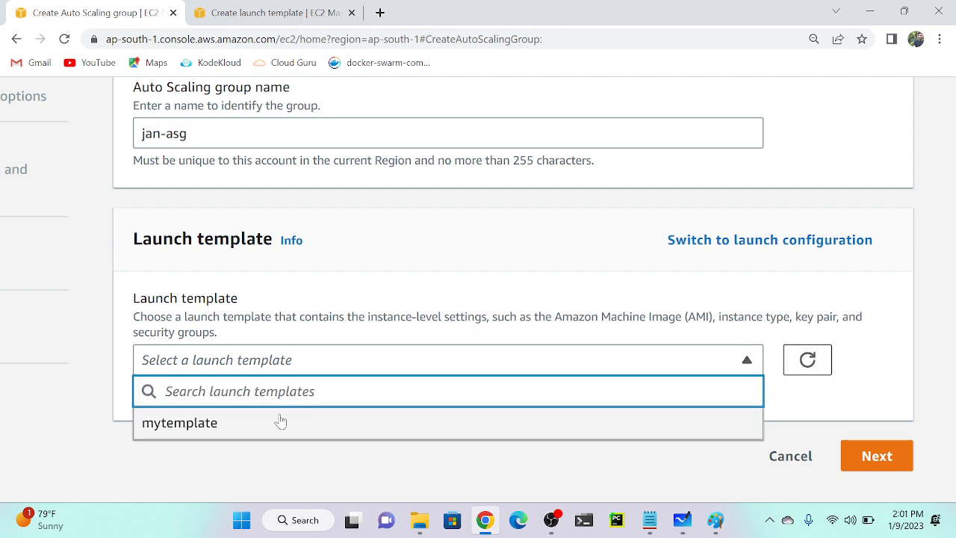
left_click(235, 429)
scroll(235, 429, "down", 5)
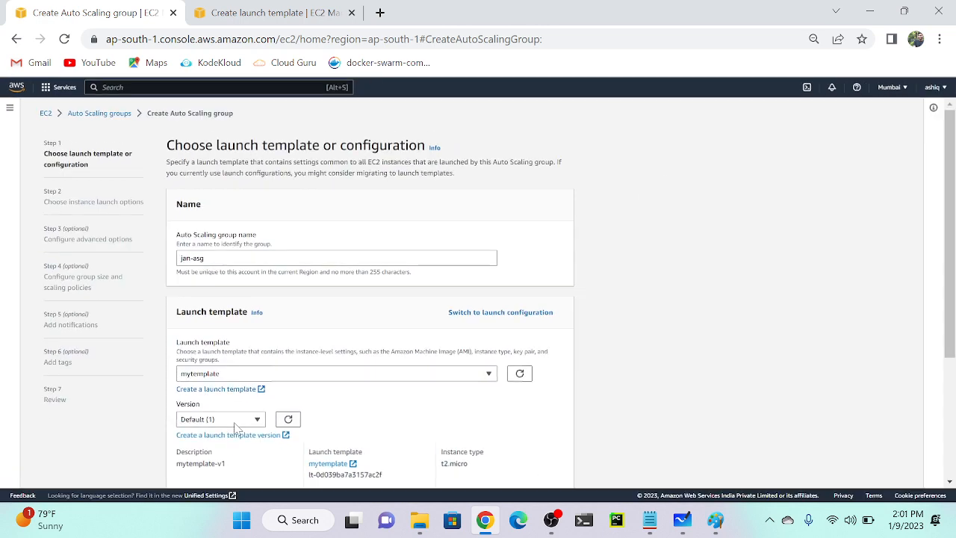
scroll(395, 403, "down", 2)
scroll(459, 380, "down", 2)
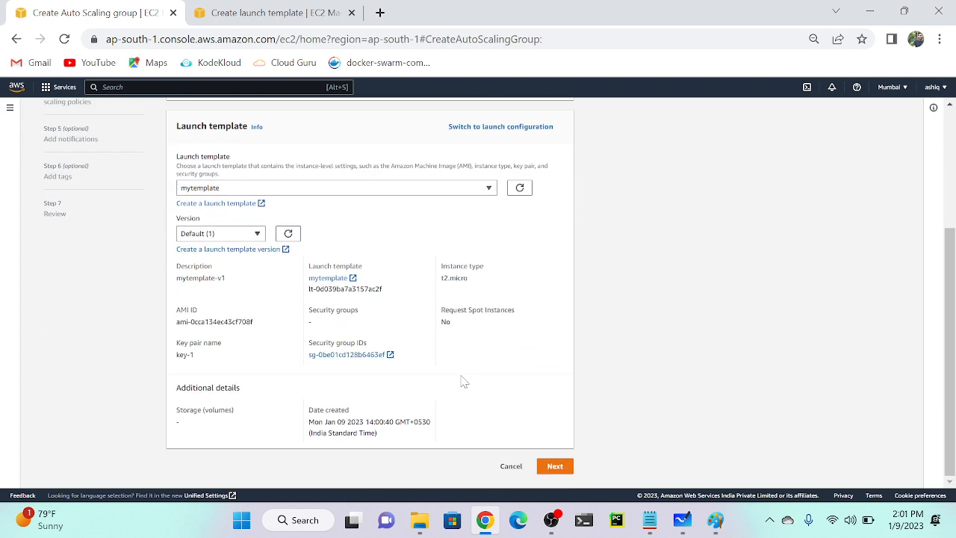
left_click(557, 477)
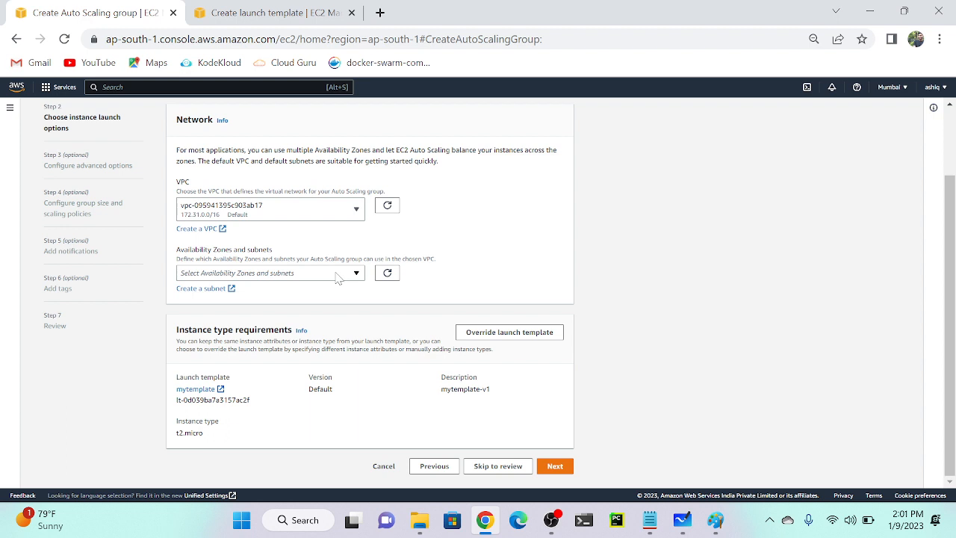
Keep the default VPC, add subnet ap-south-1a, and continue to advanced options.
left_click(236, 213)
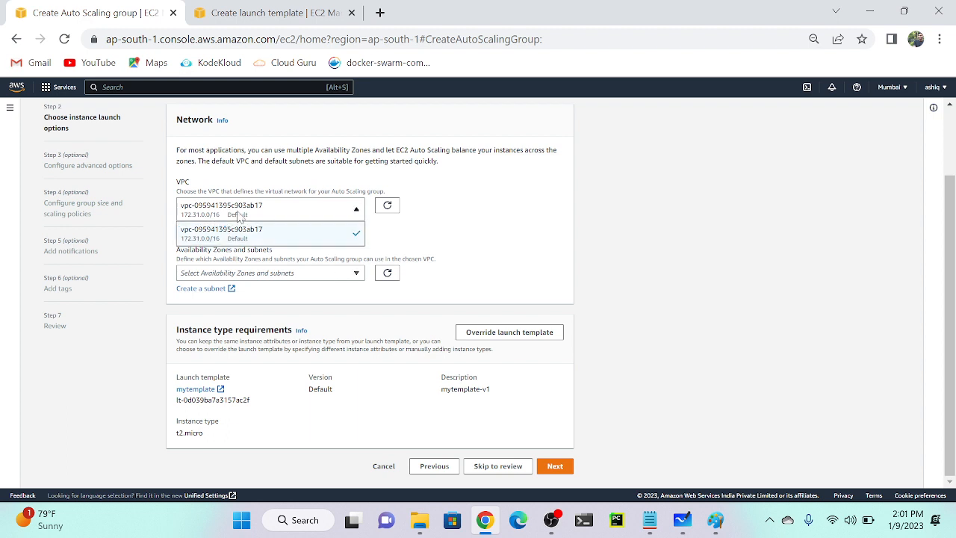
left_click(285, 206)
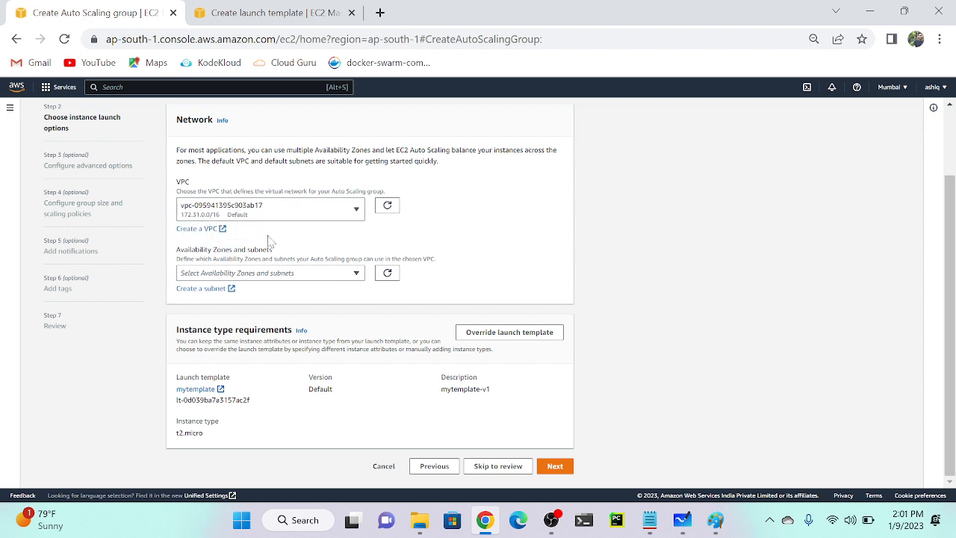
left_click(278, 275)
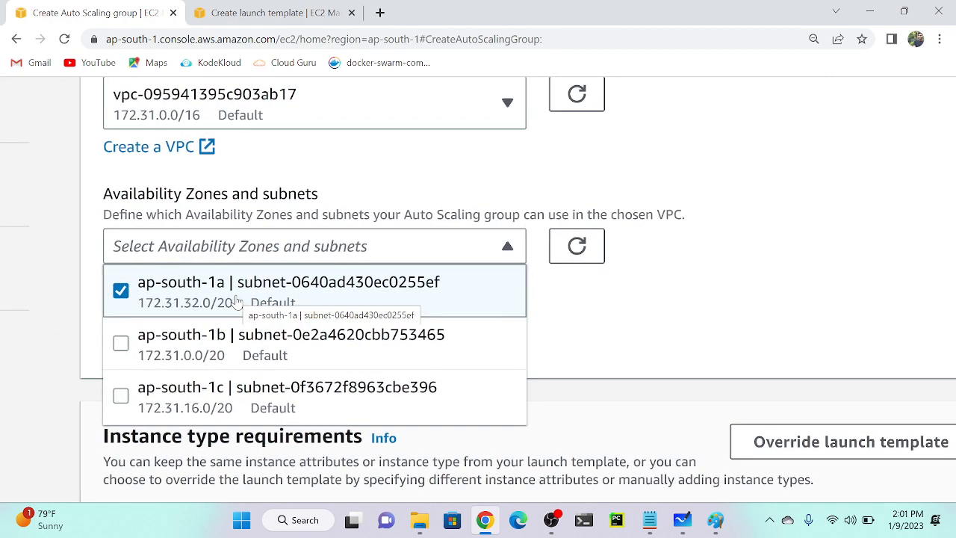
scroll(237, 301, "down", 3)
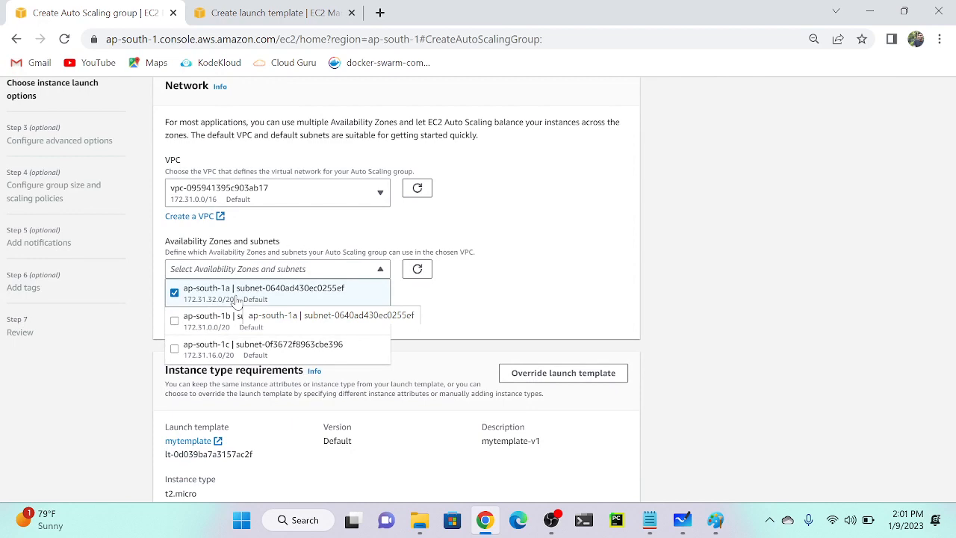
scroll(470, 312, "down", 1)
left_click(471, 312)
scroll(470, 312, "down", 1)
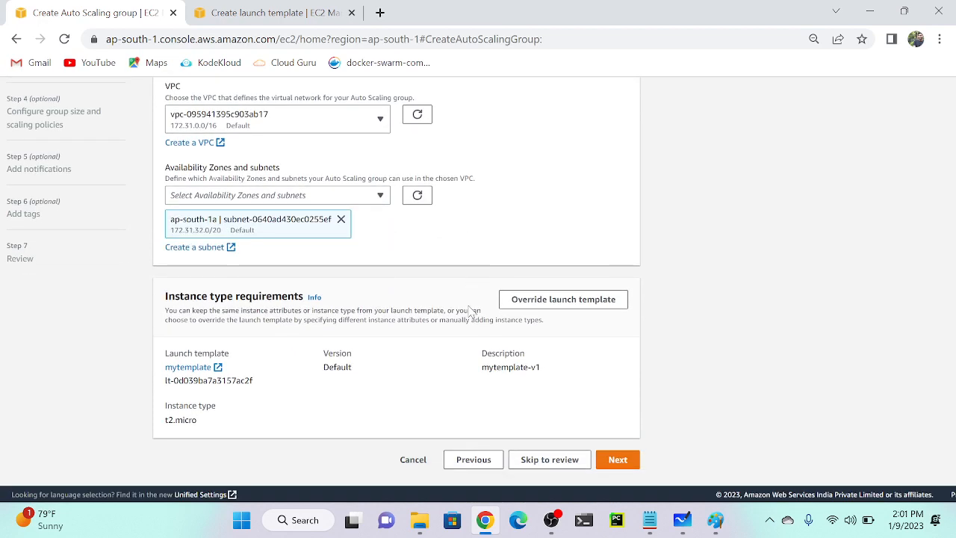
left_click(623, 462)
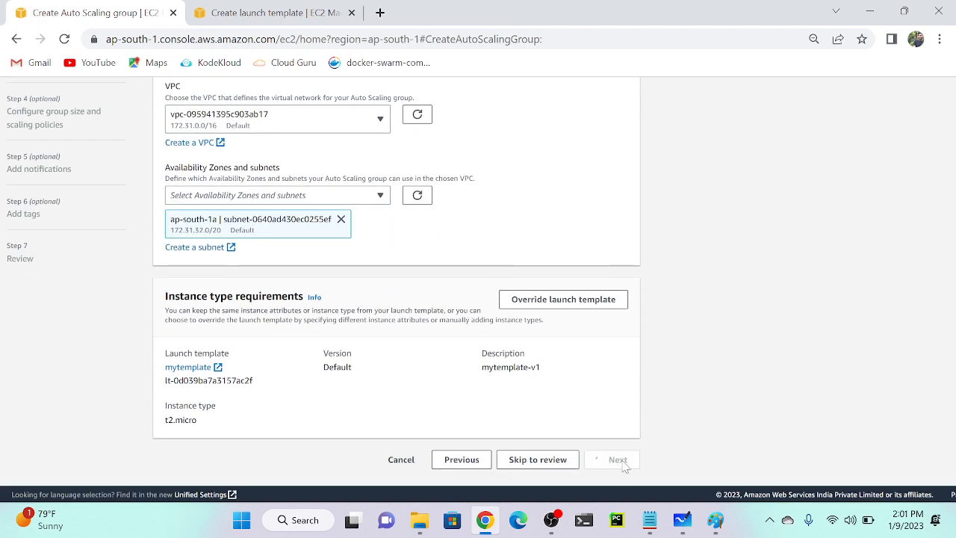
scroll(396, 245, "up", 2)
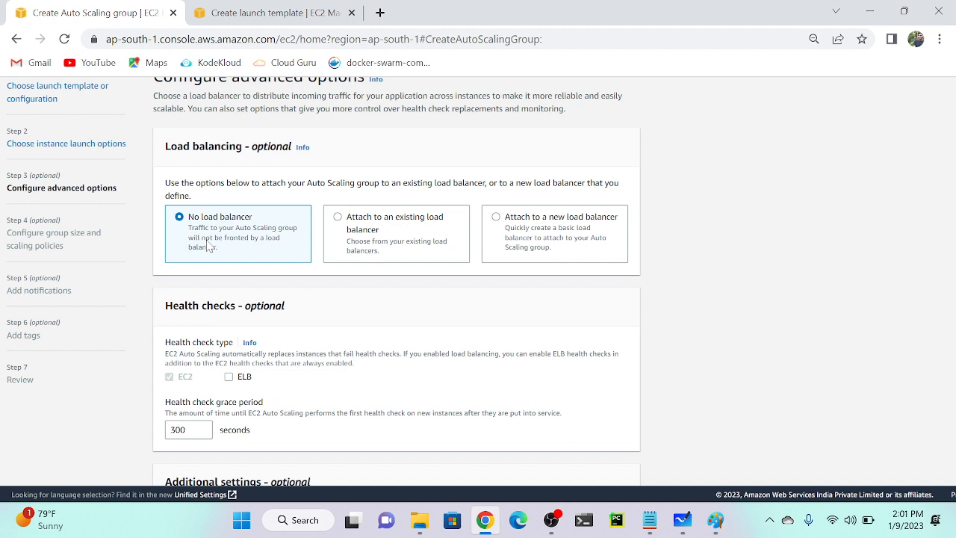
scroll(209, 247, "down", 1)
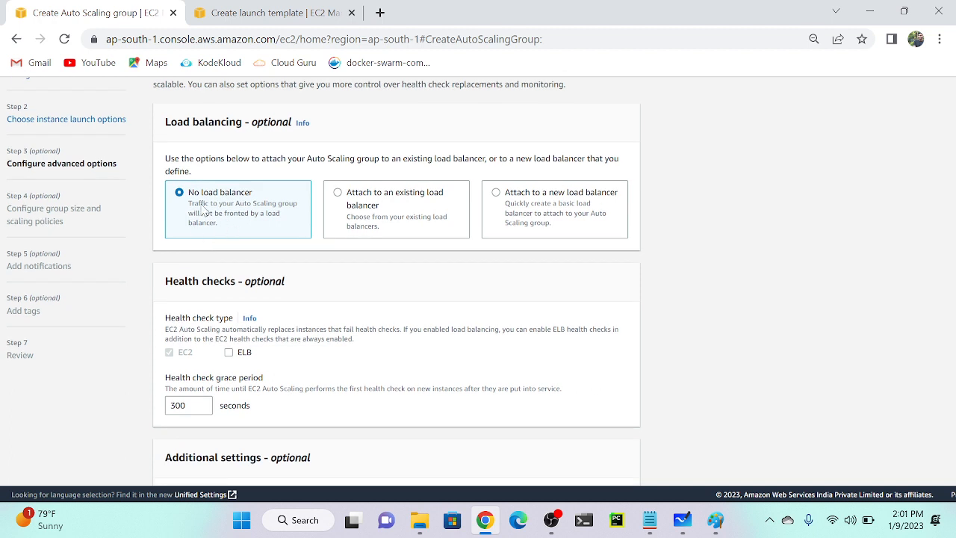
scroll(203, 211, "down", 2)
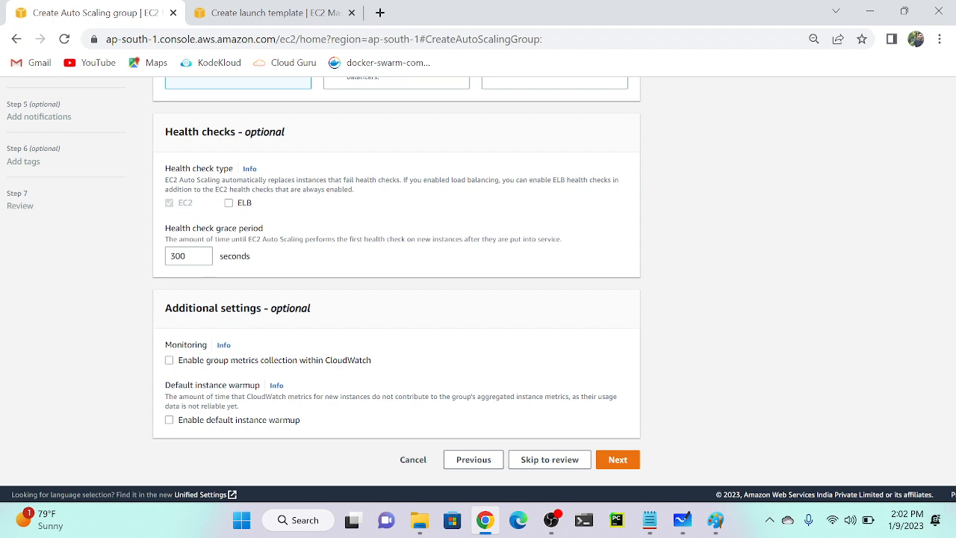
scroll(267, 136, "up", 5)
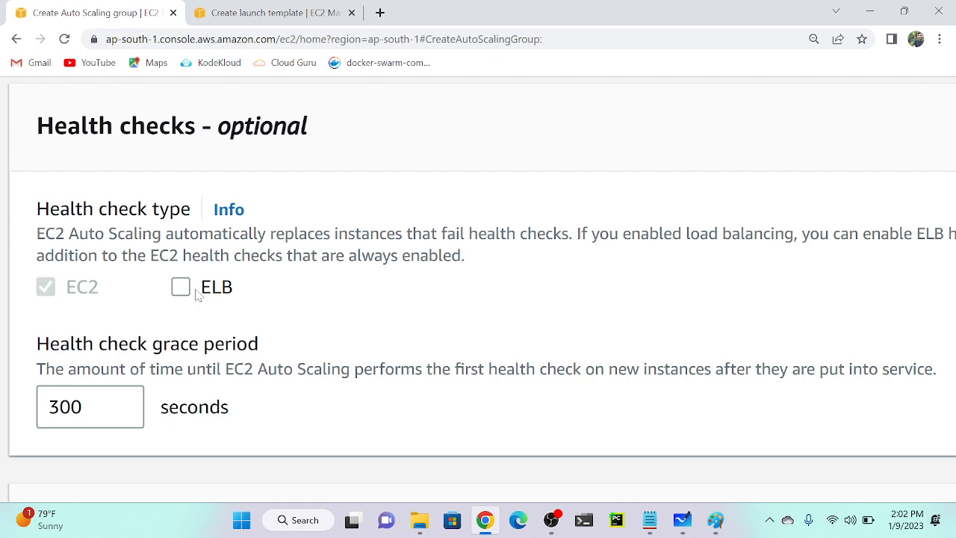
Zoom out and replace the 300-second health check grace period with 10.
key("ctrl+minus")
key("ctrl+minus")
key("ctrl+minus")
key("ctrl+minus")
key("ctrl+minus")
key("ctrl+minus")
key("ctrl+minus")
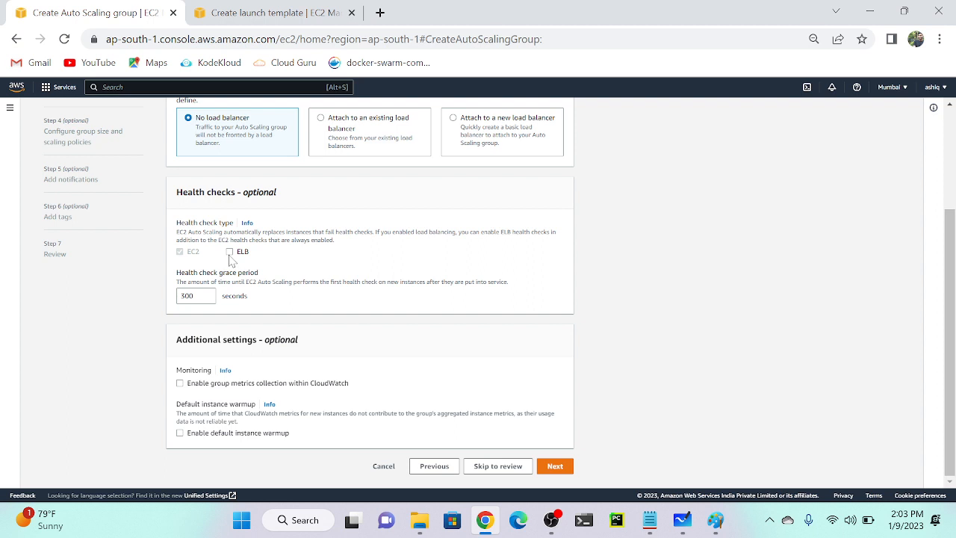
left_click_drag(196, 295, 171, 297)
key("BackSpace")
scroll(340, 385, "up", 3)
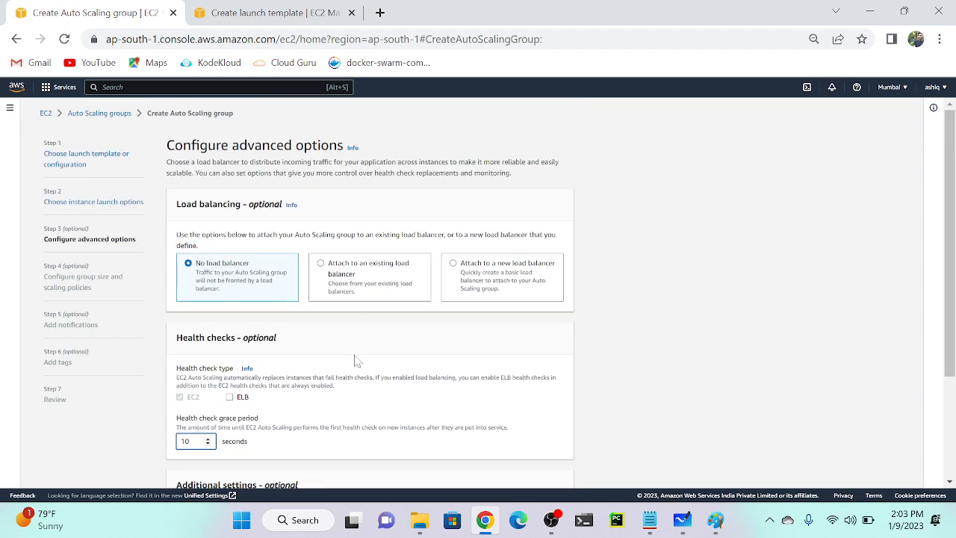
scroll(355, 362, "down", 2)
scroll(355, 362, "up", 3)
left_click(351, 6)
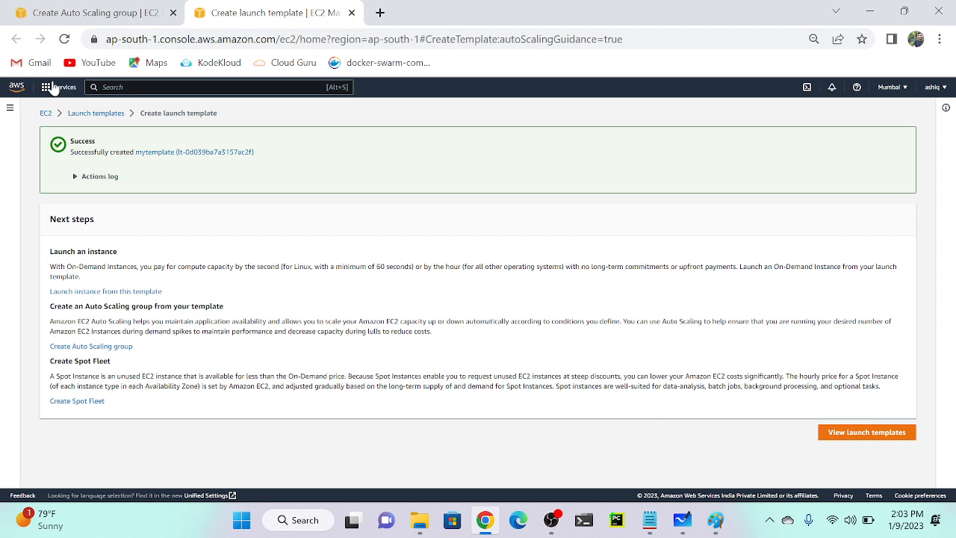
Delete launch template mytemplate, confirming with 'delete', then start a fresh launch template.
left_click(103, 116)
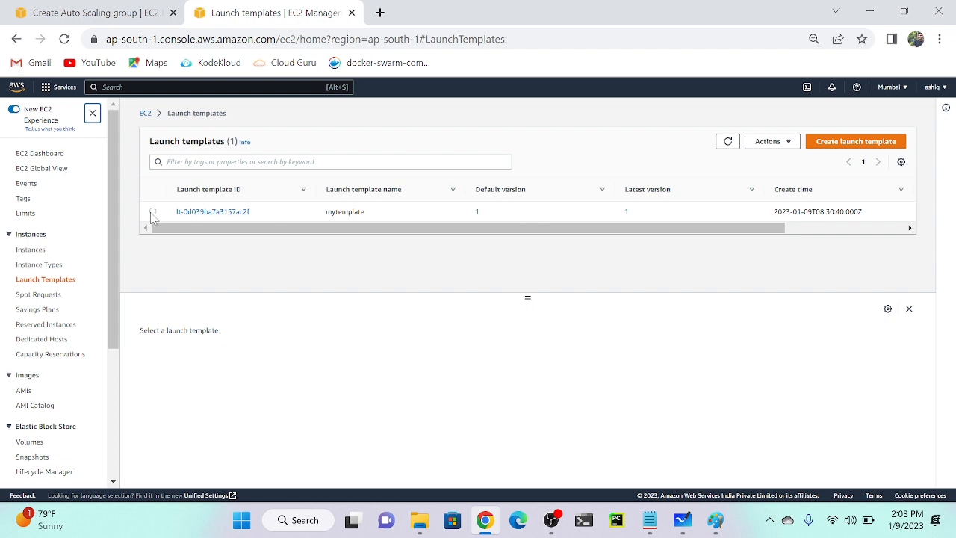
left_click(152, 213)
left_click(786, 143)
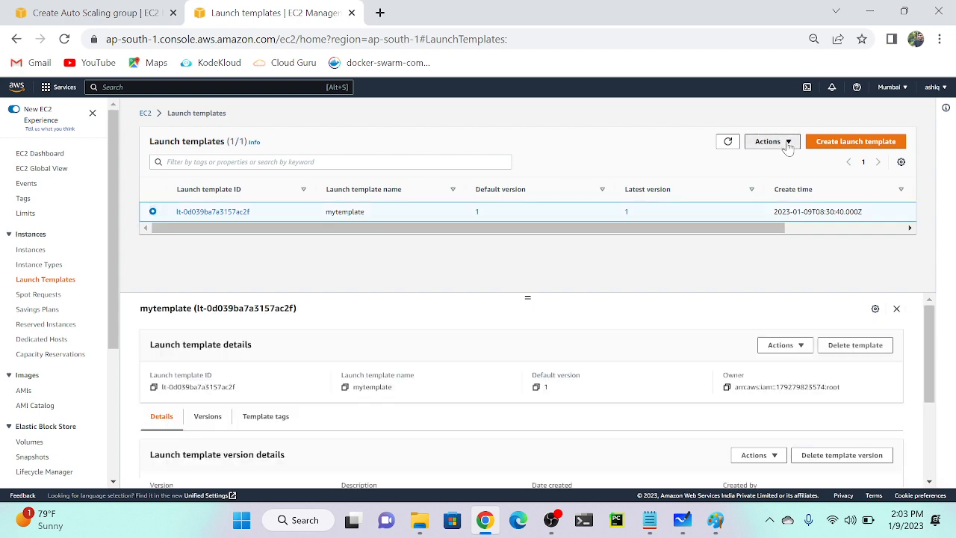
left_click(770, 190)
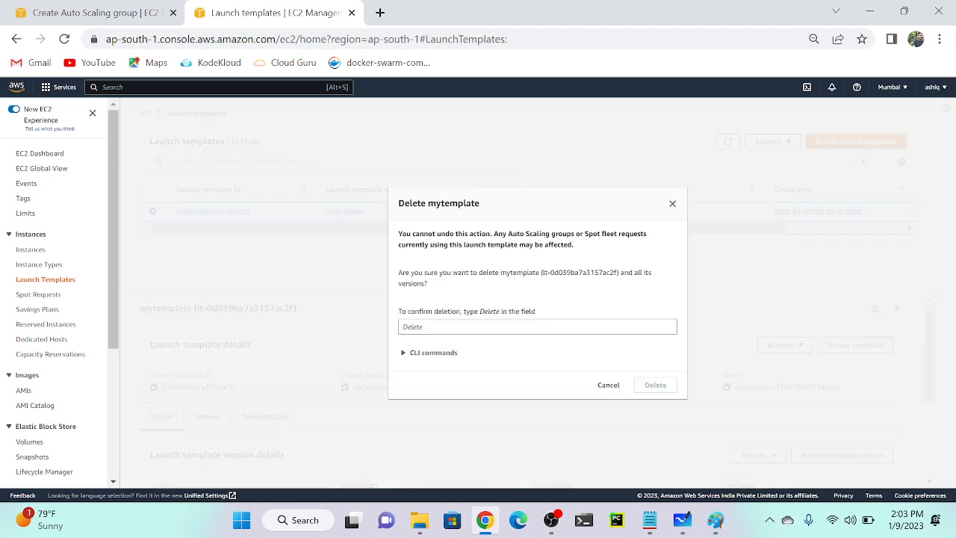
left_click(537, 326)
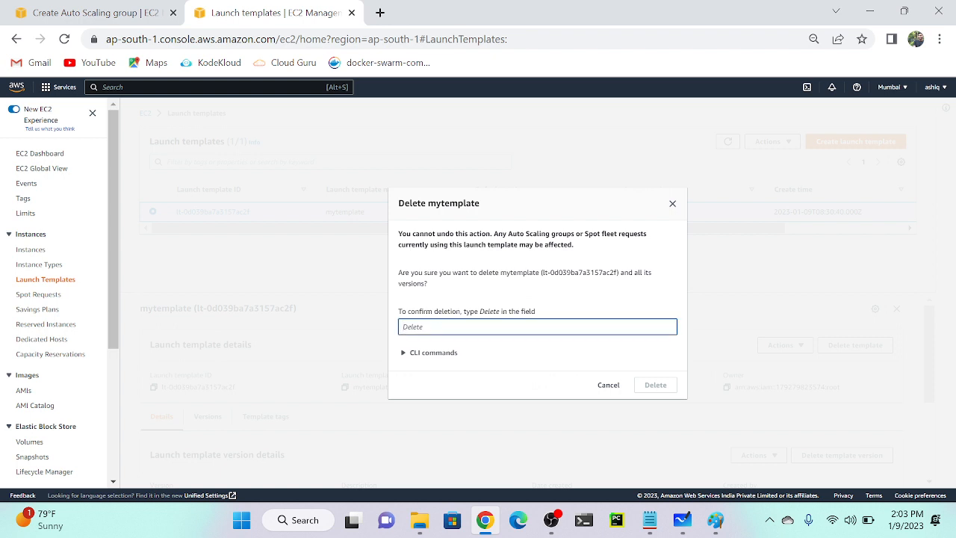
type("delete")
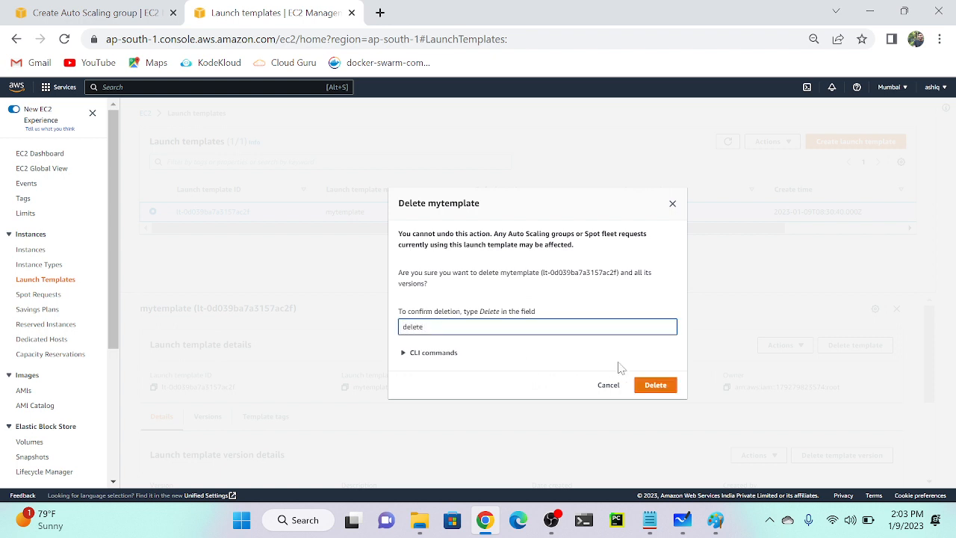
left_click(661, 385)
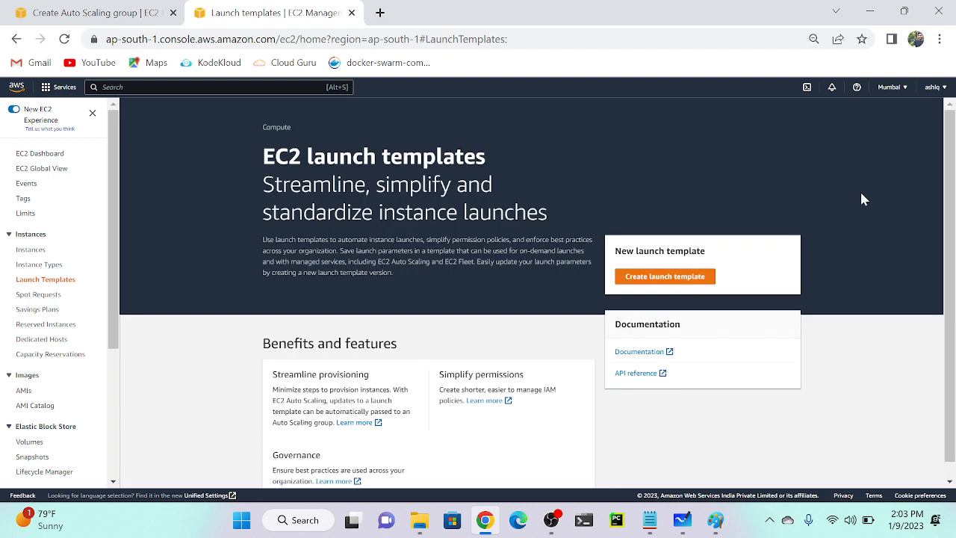
left_click(658, 278)
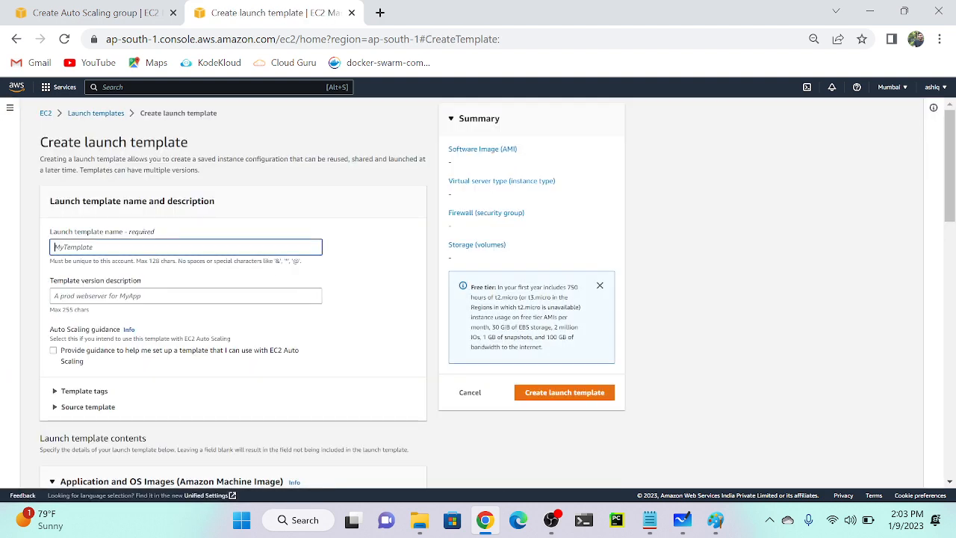
Name the launch template 'oss-applicat' and reuse that name as its version description.
type("oss-app")
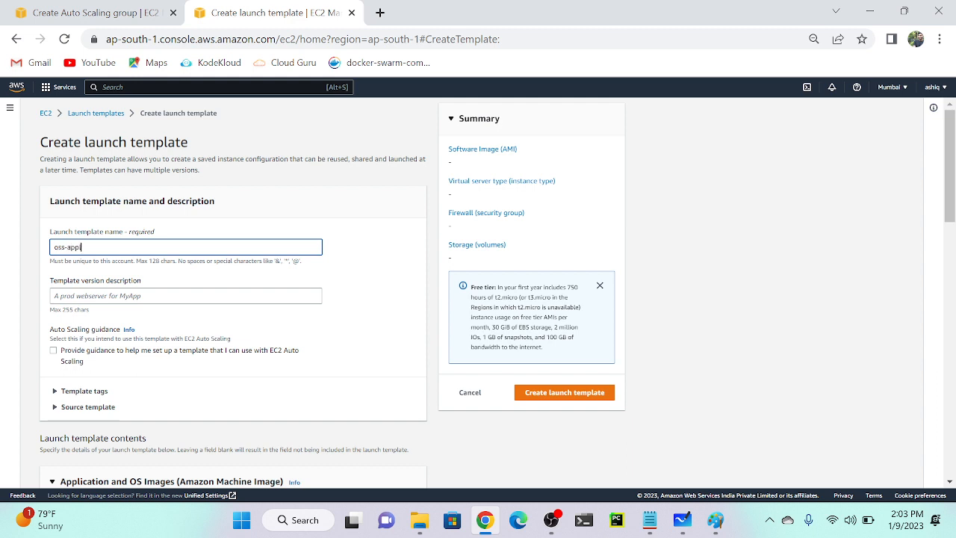
type("licat")
key("ctrl+a")
key("ctrl+c")
key("Tab")
key("ctrl+v")
Choose the Quick Start Amazon Linux 2 AMI for the template.
scroll(144, 300, "down", 5)
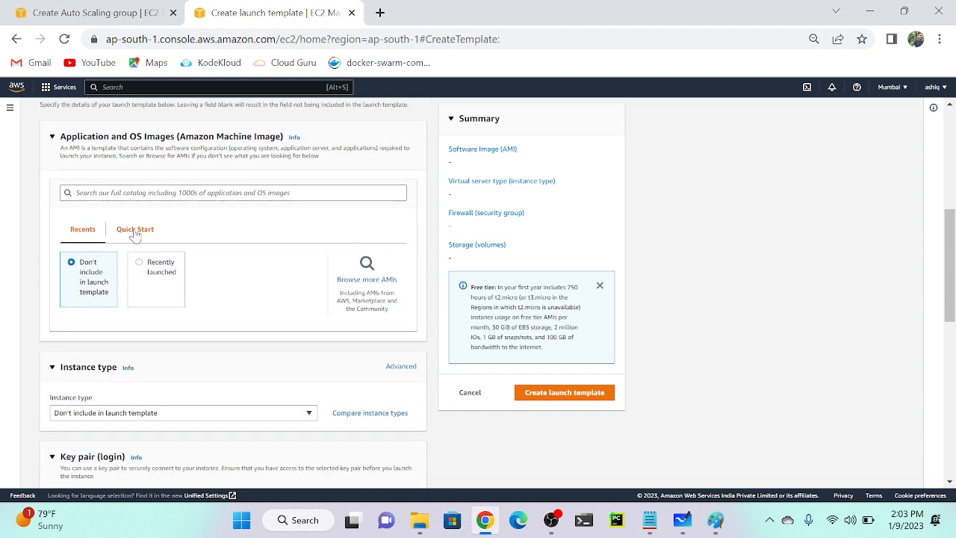
left_click(135, 233)
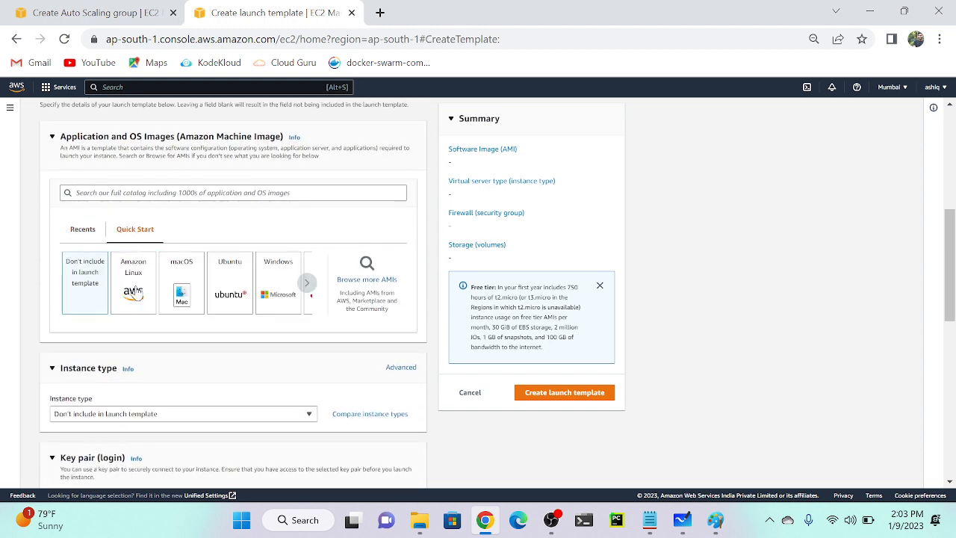
scroll(134, 292, "down", 1)
left_click(134, 216)
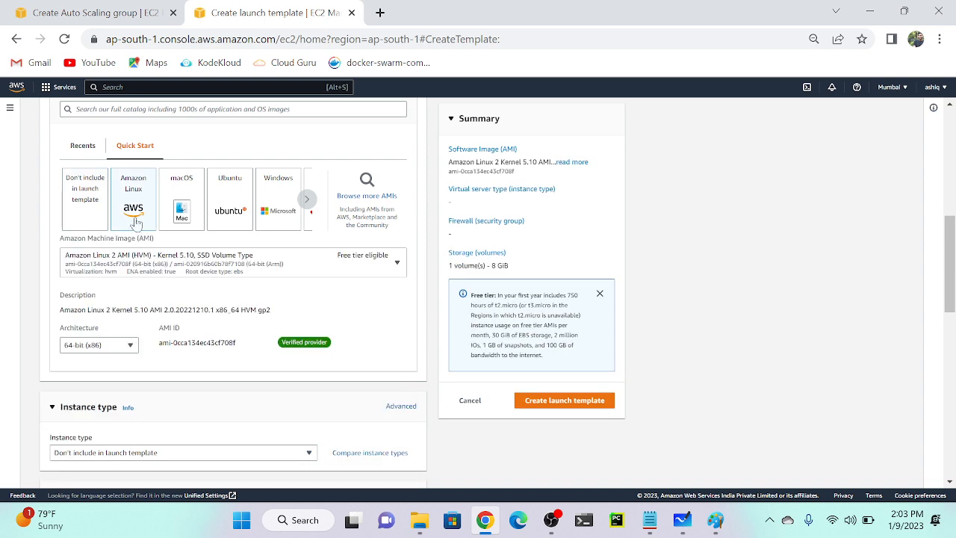
scroll(171, 303, "down", 4)
scroll(171, 303, "up", 1)
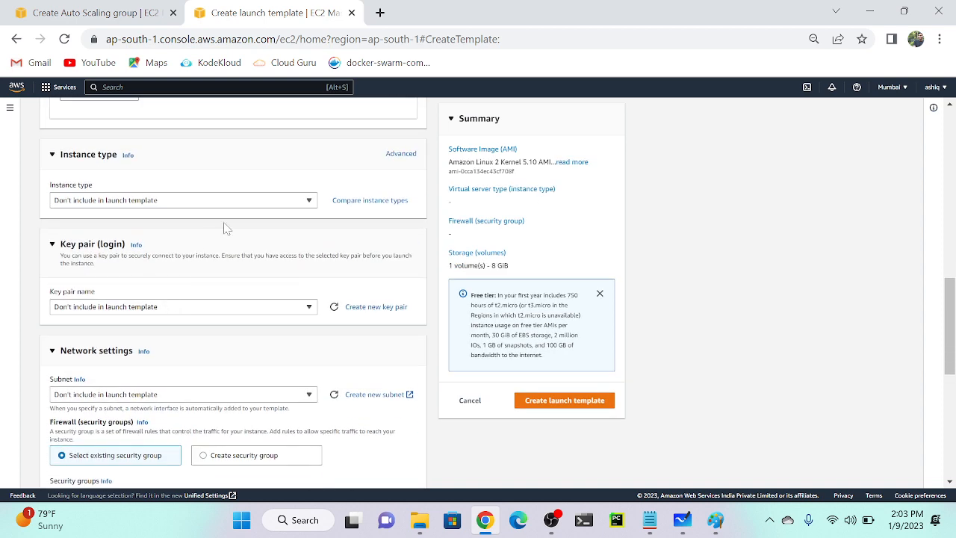
Set the instance type to t2.micro and the key pair to key-1.
left_click(252, 202)
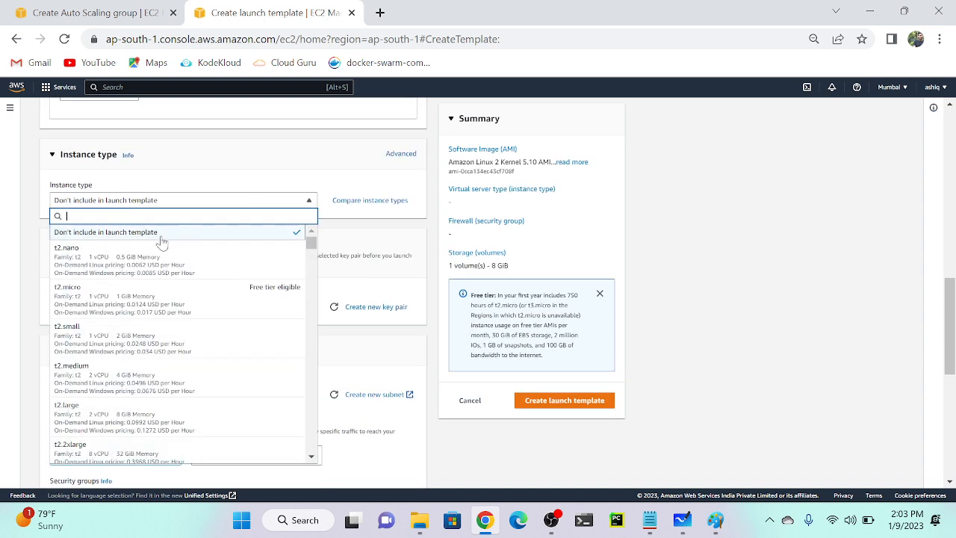
left_click(94, 306)
left_click(134, 330)
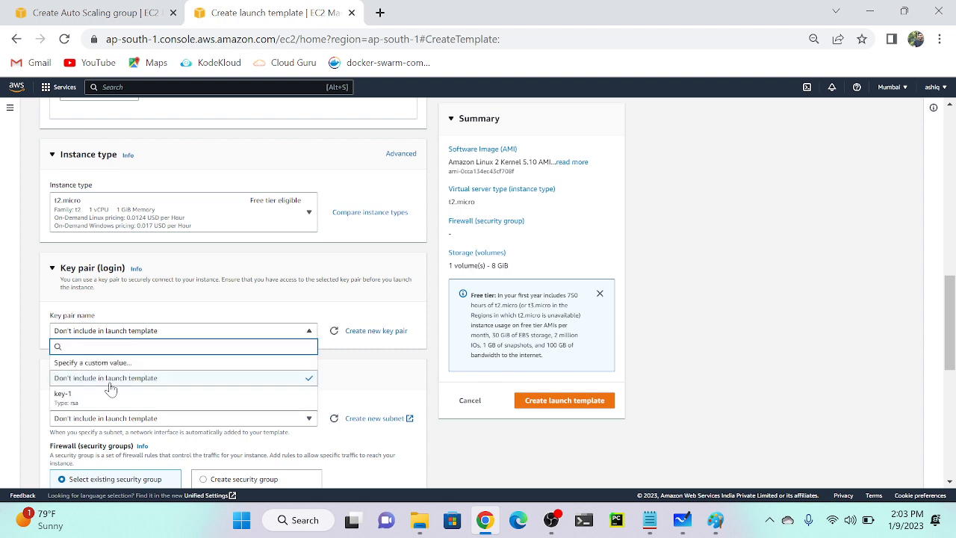
left_click(109, 394)
scroll(104, 405, "down", 4)
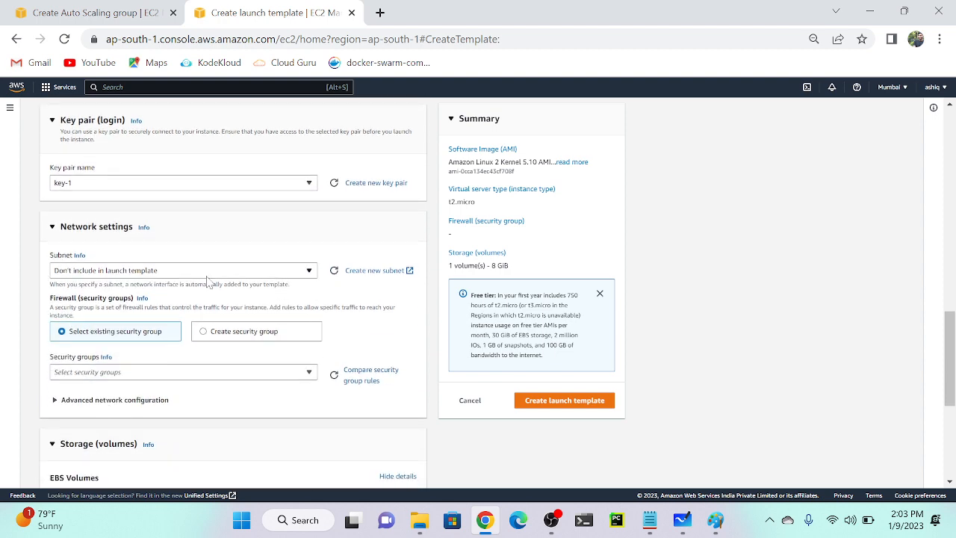
scroll(145, 292, "down", 2)
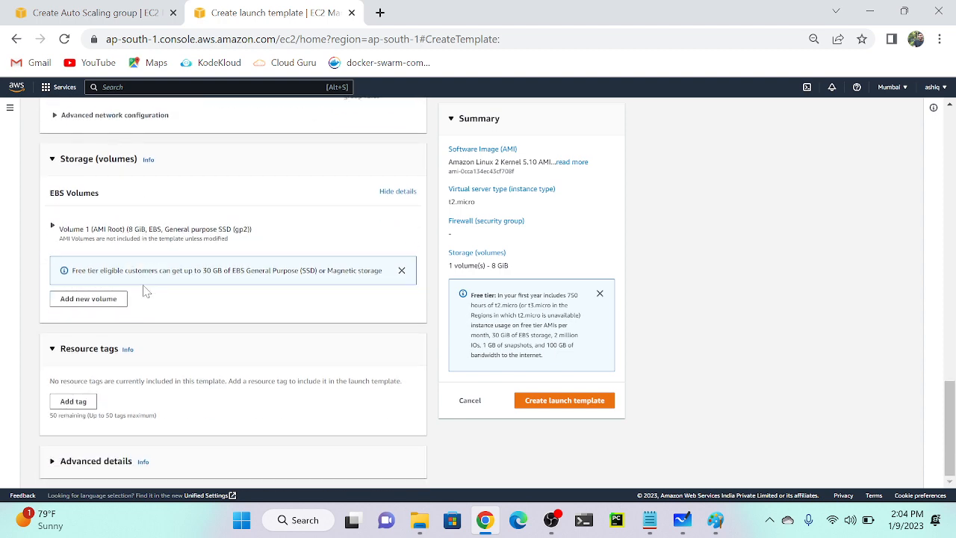
In Advanced details, set Detailed CloudWatch monitoring to Enable.
left_click(83, 469)
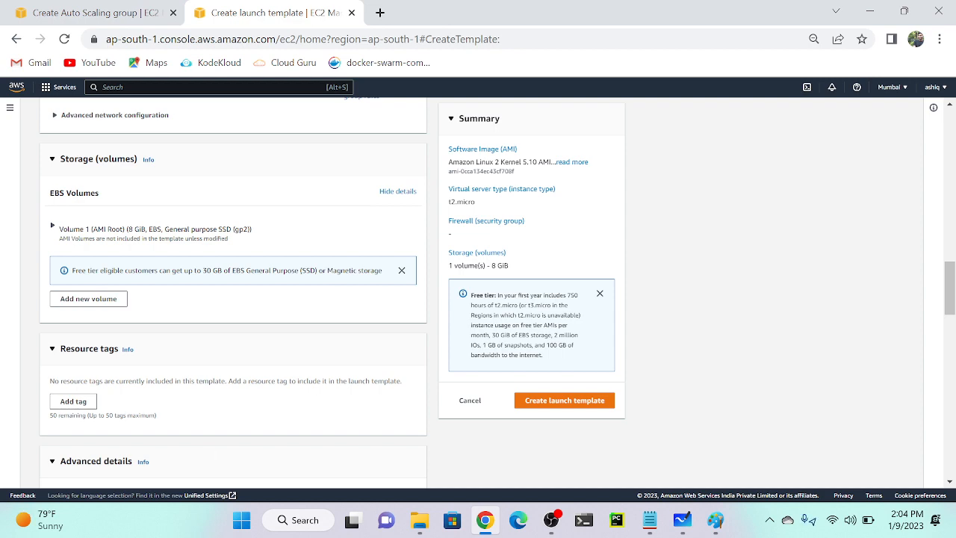
scroll(336, 388, "down", 5)
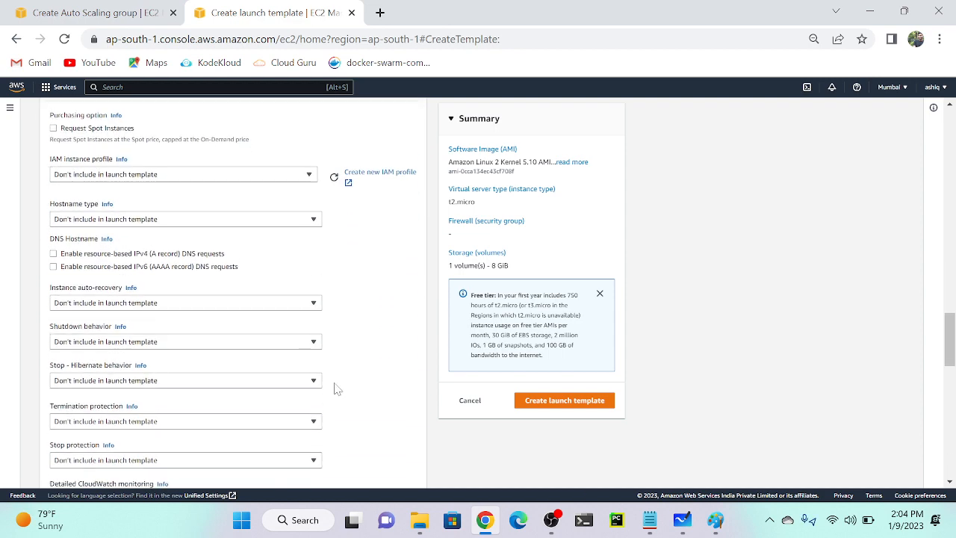
scroll(336, 388, "down", 3)
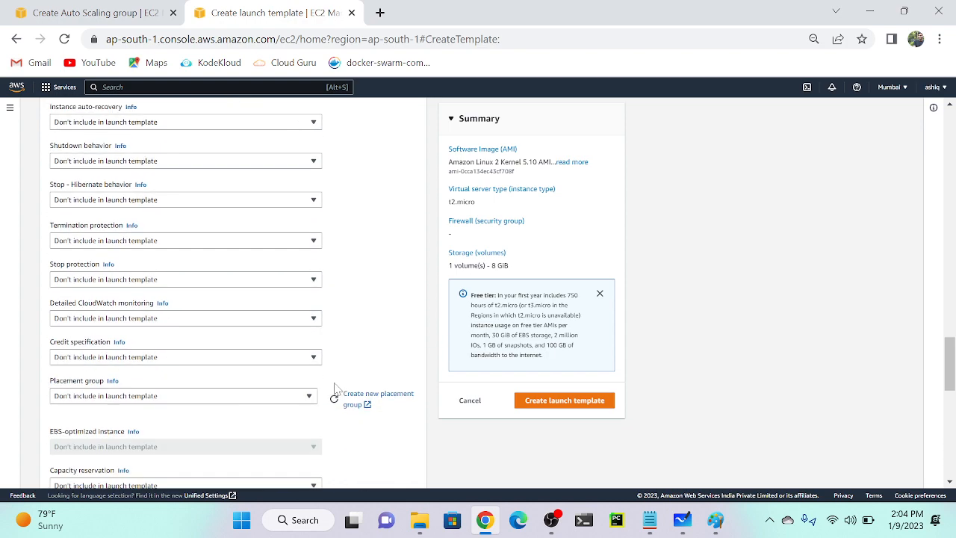
scroll(90, 237, "up", 5, "ctrl")
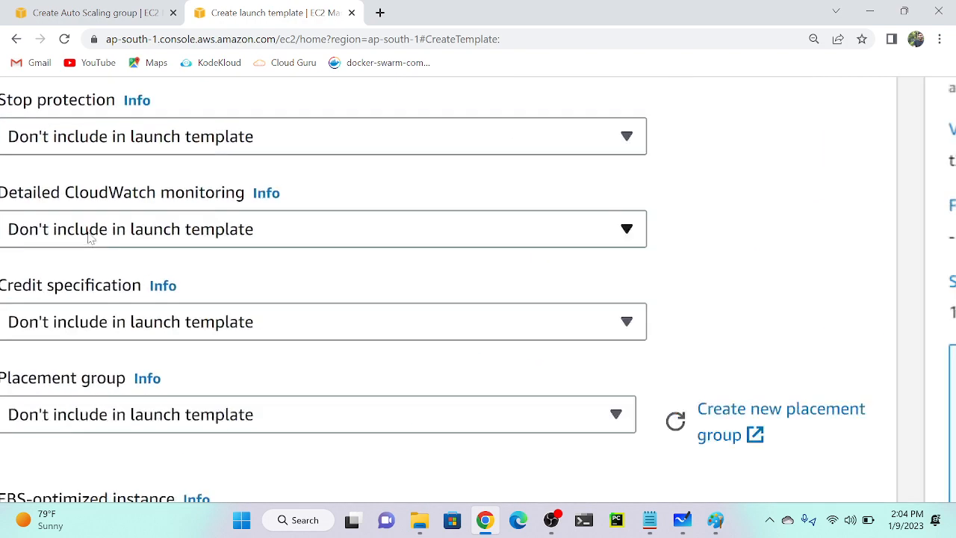
scroll(91, 237, "left", 2)
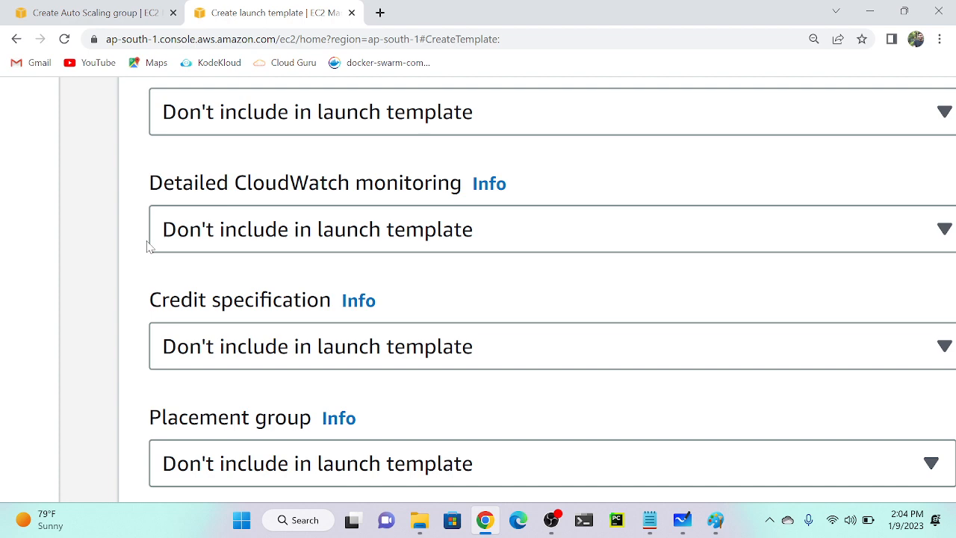
key("ctrl+minus")
key("ctrl+minus")
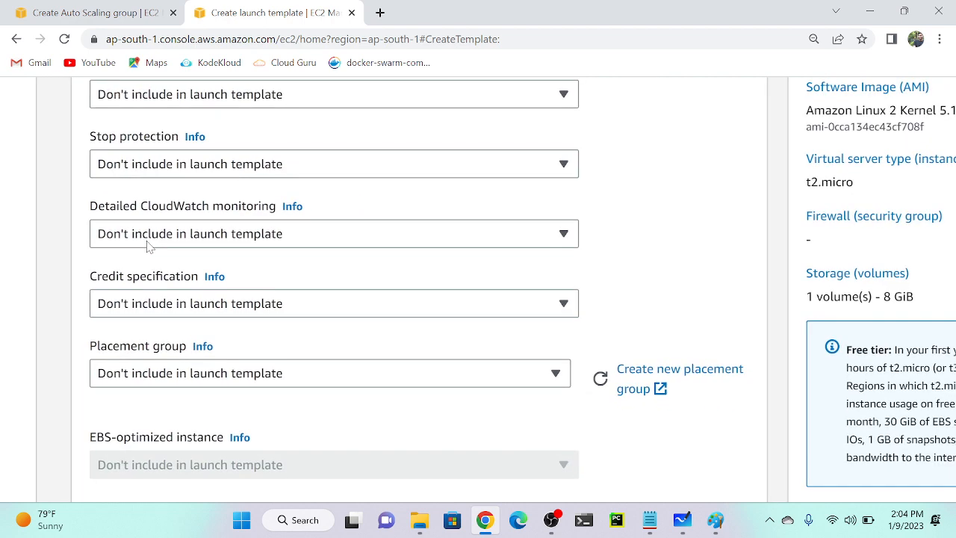
left_click(213, 239)
left_click(165, 297)
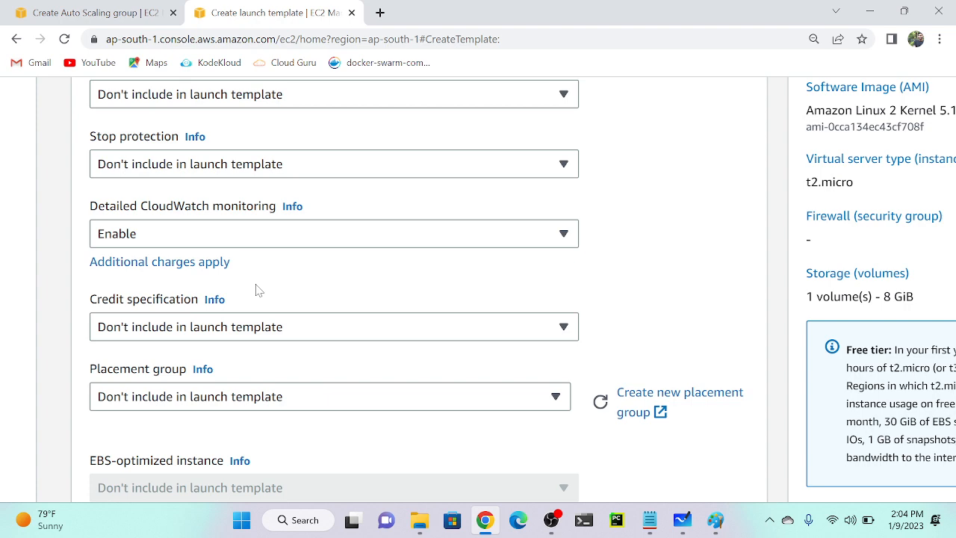
Put the cursor in the User data box and bring up the Notepad notes holding the script.
key("ctrl+minus")
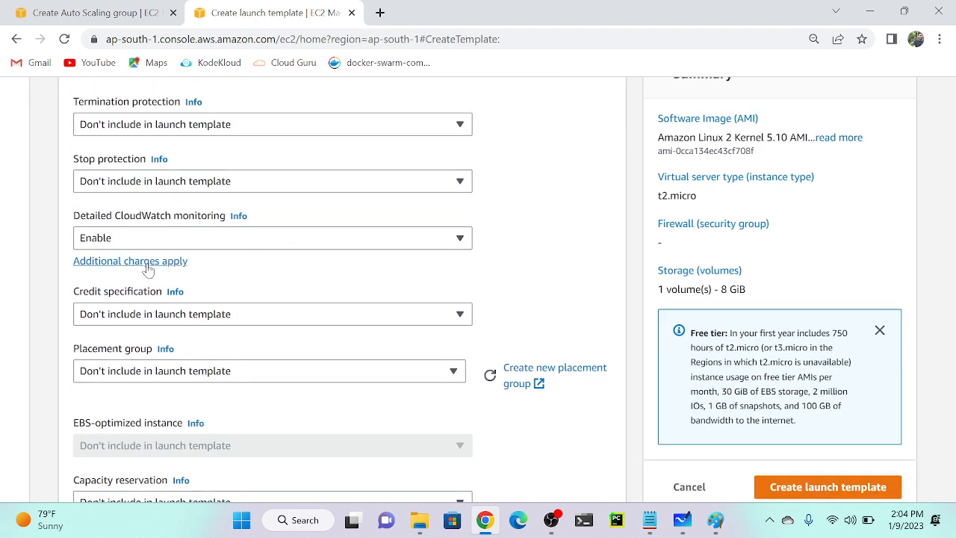
scroll(216, 254, "down", 10)
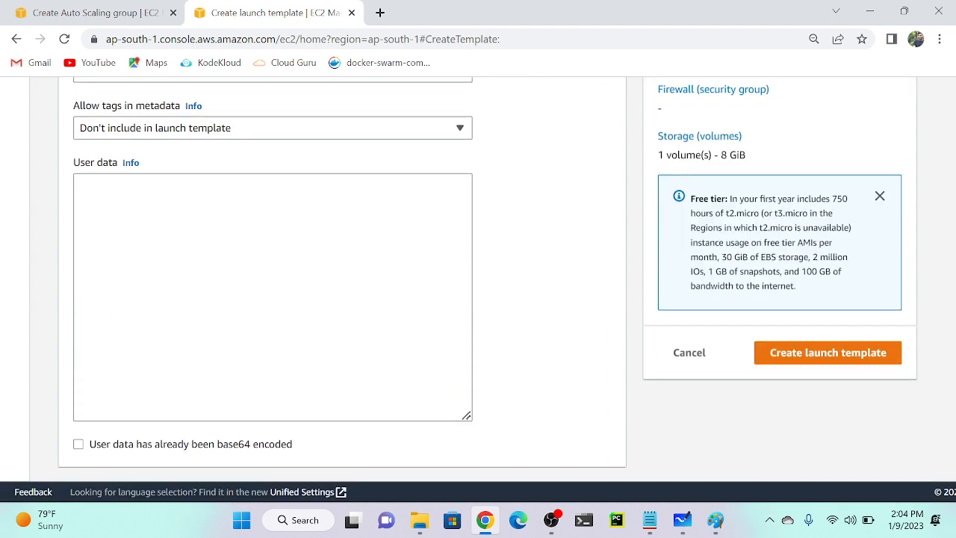
left_click(215, 255)
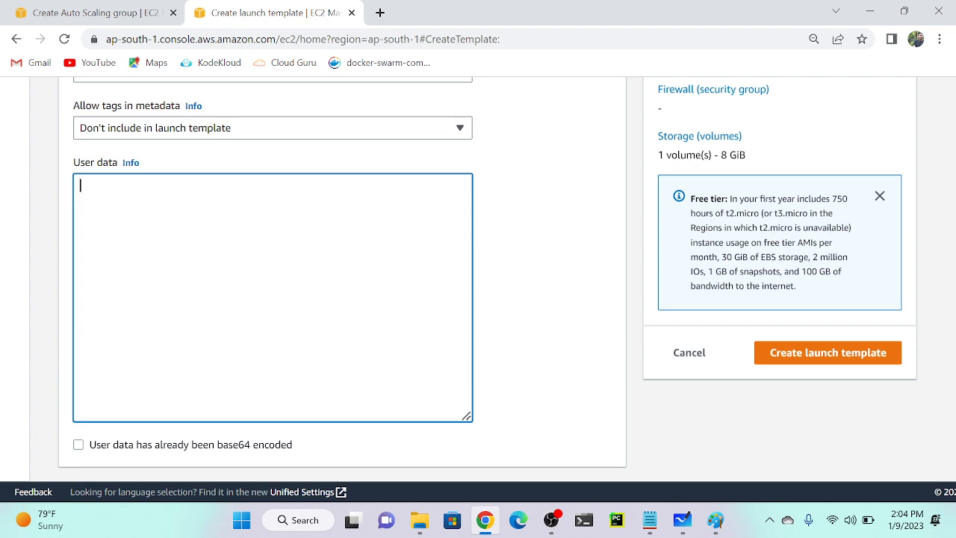
left_click(649, 520)
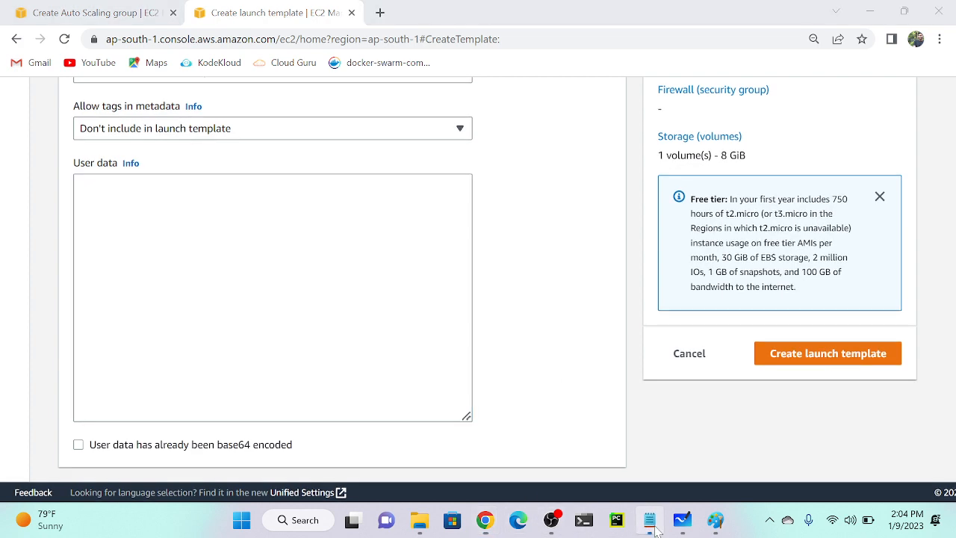
Copy the userdata bash script from the Autoscaling notes and return to the launch template form.
scroll(485, 247, "down", 15)
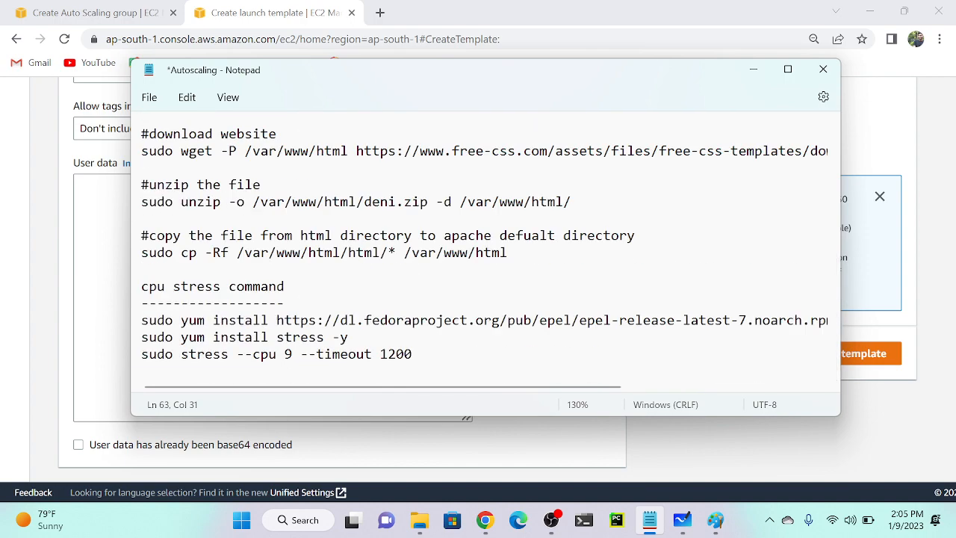
scroll(485, 247, "up", 2)
scroll(485, 247, "up", 1)
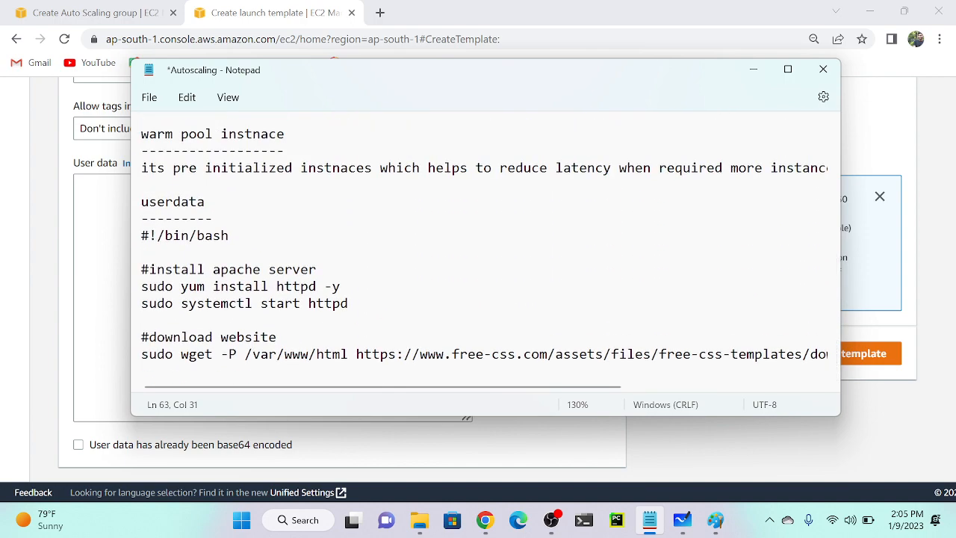
left_click_drag(141, 236, 251, 273)
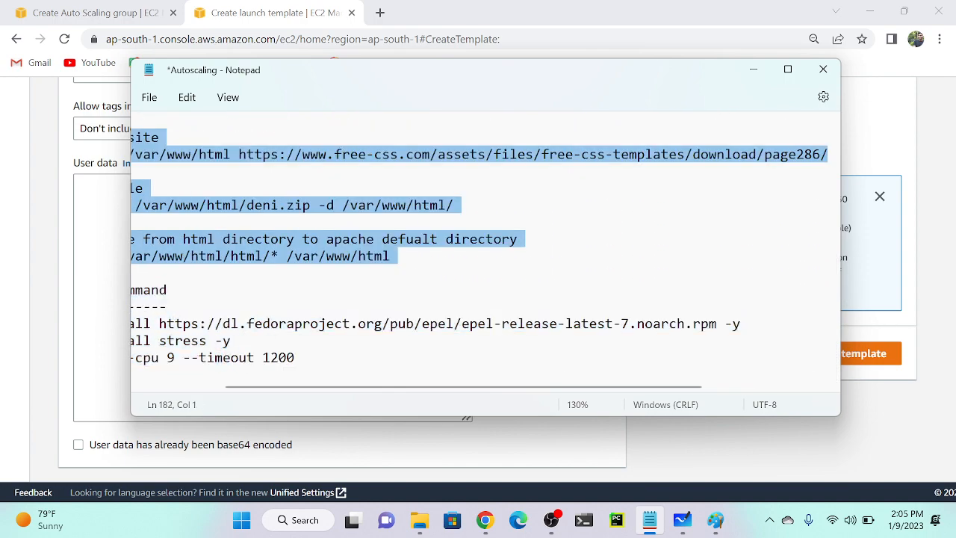
right_click(280, 253)
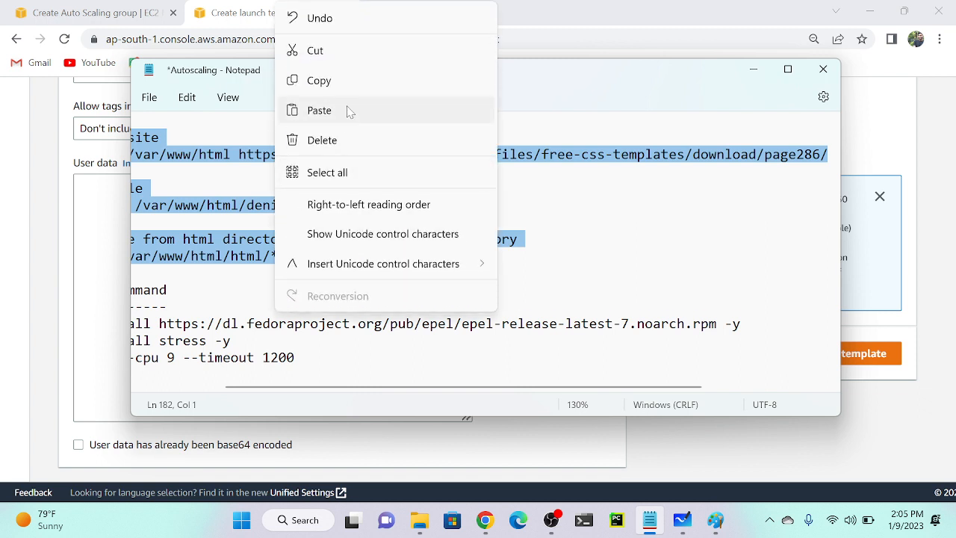
left_click(356, 80)
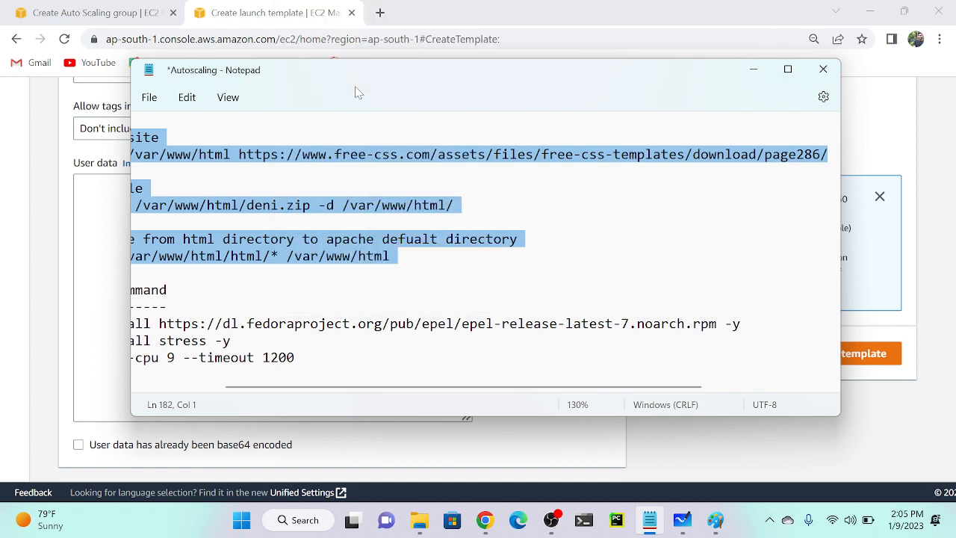
left_click(243, 4)
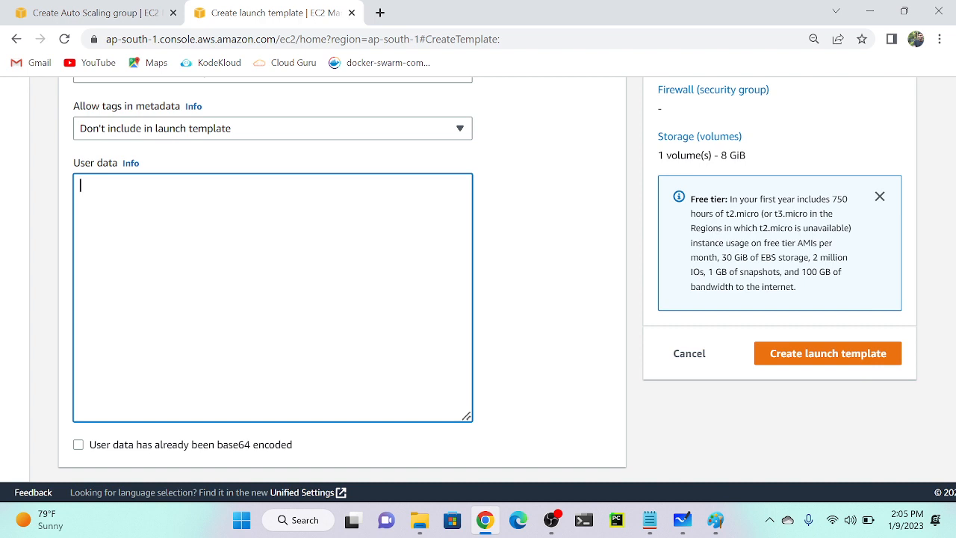
Paste the Apache userdata script into User data and create the oss-applicat launch template.
key("ctrl+v")
scroll(299, 306, "up", 1)
scroll(299, 306, "down", 1)
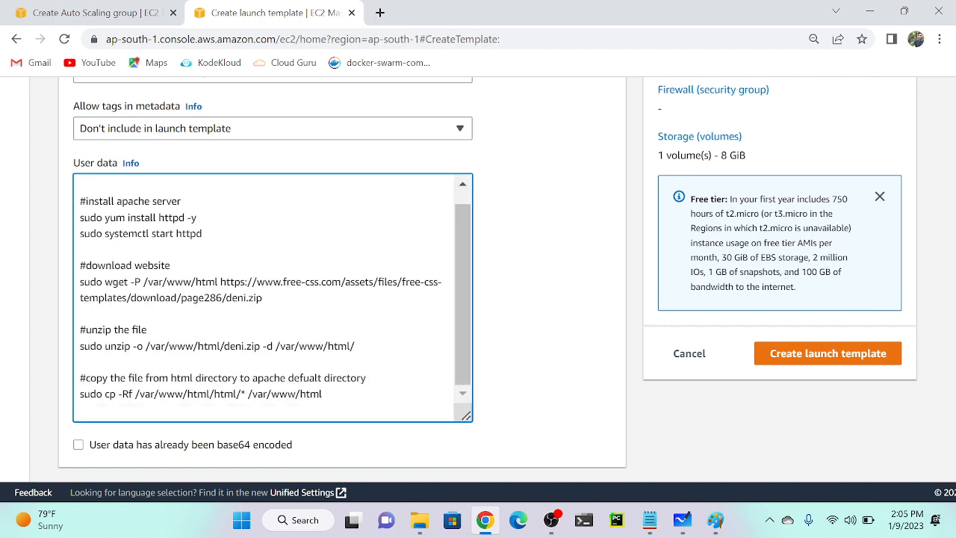
left_click(859, 356)
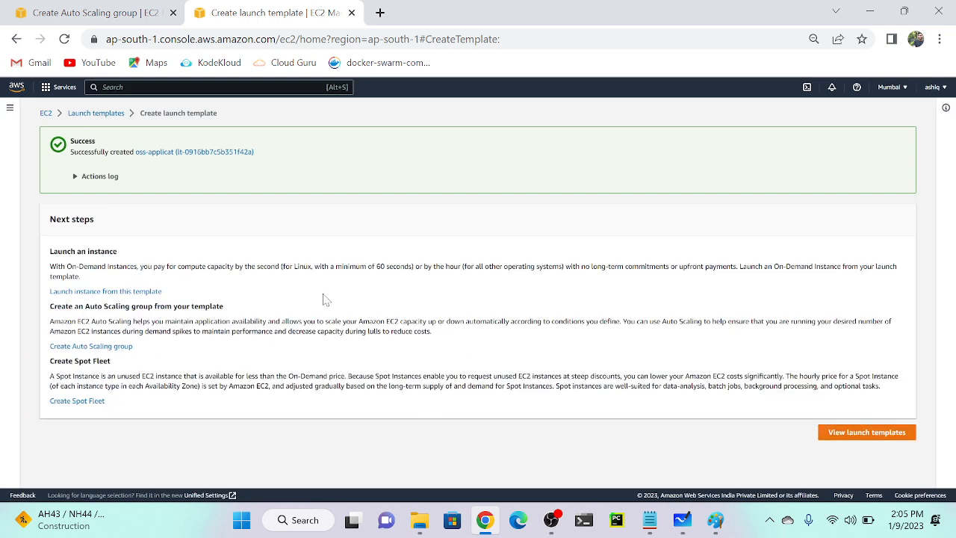
Go to the Auto Scaling groups page.
left_click(96, 113)
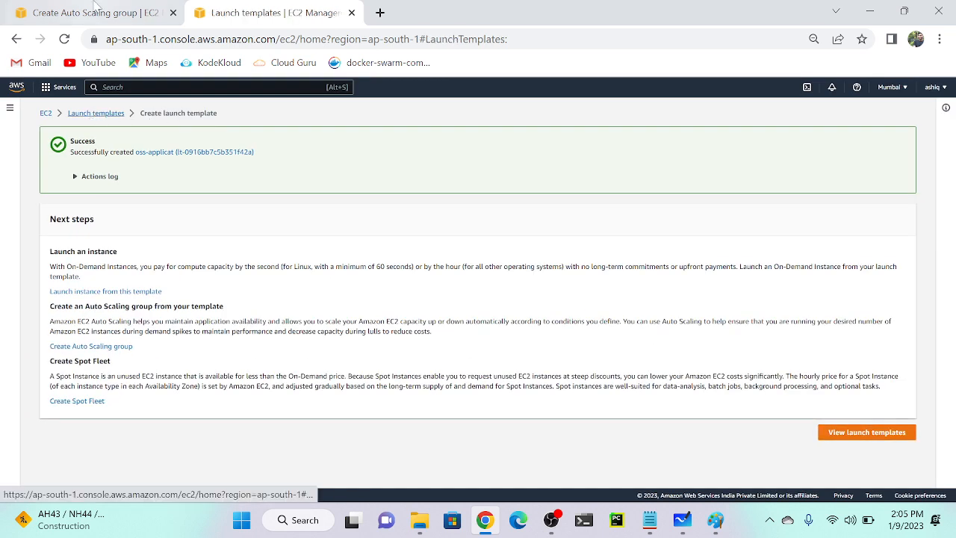
key("ctrl+Tab")
left_click(100, 113)
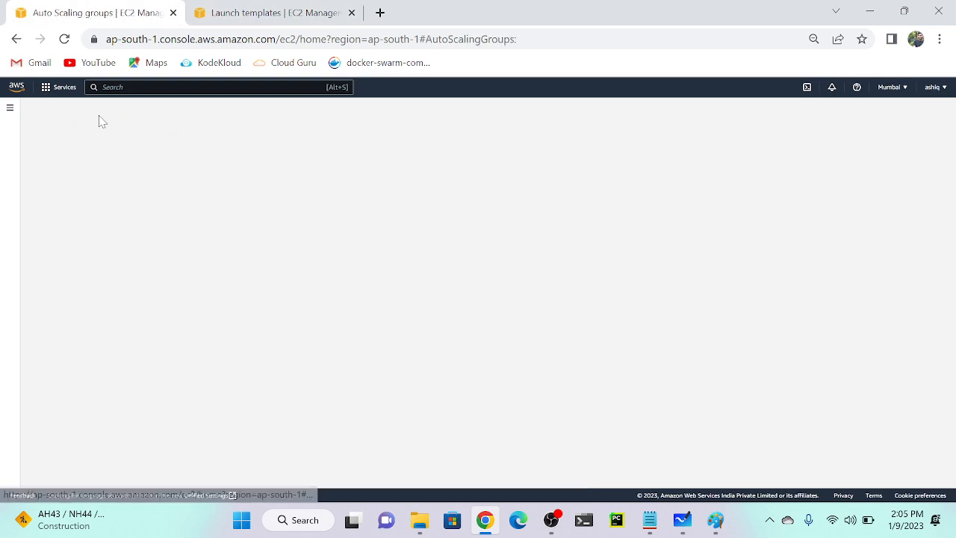
Start a new Auto Scaling group named jan-asg using launch template oss-applicat, version Default (1).
left_click(747, 180)
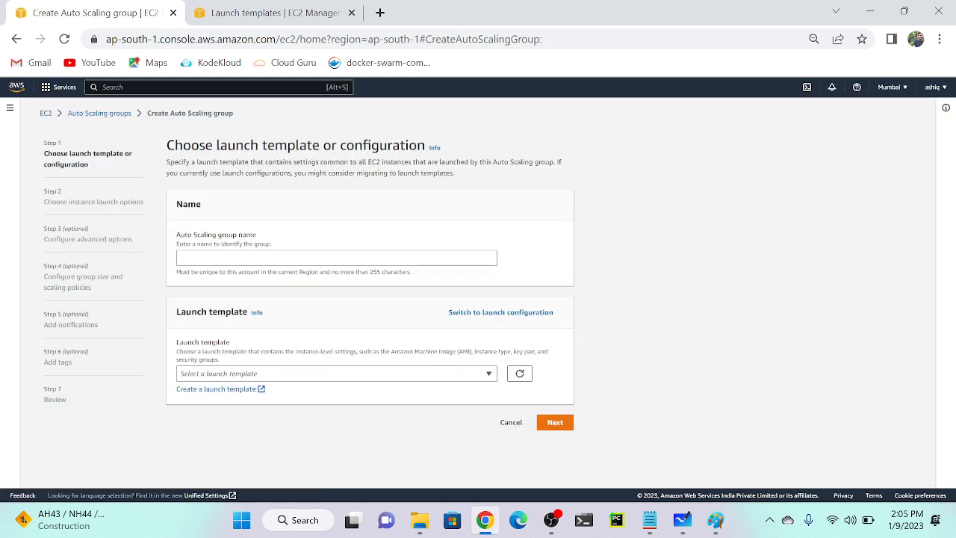
left_click(336, 258)
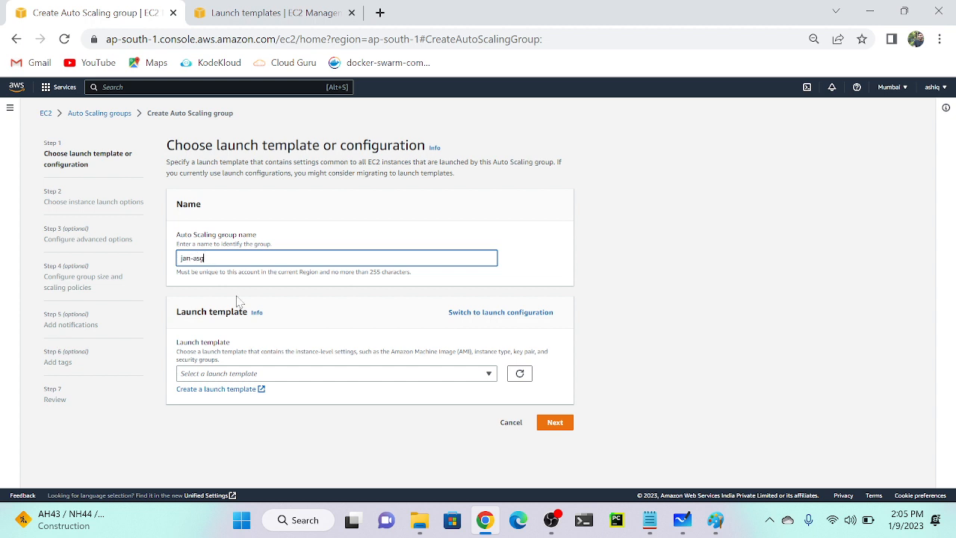
left_click(300, 375)
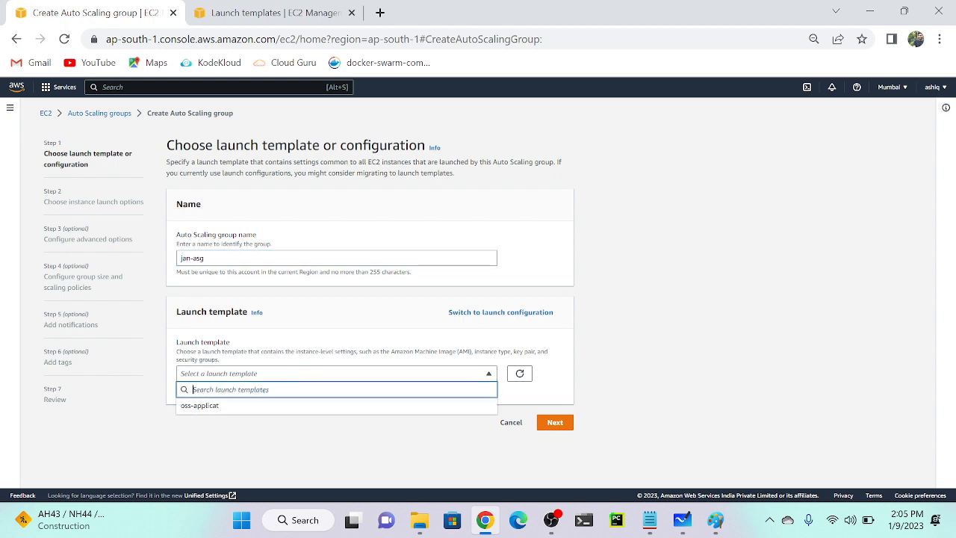
left_click(258, 407)
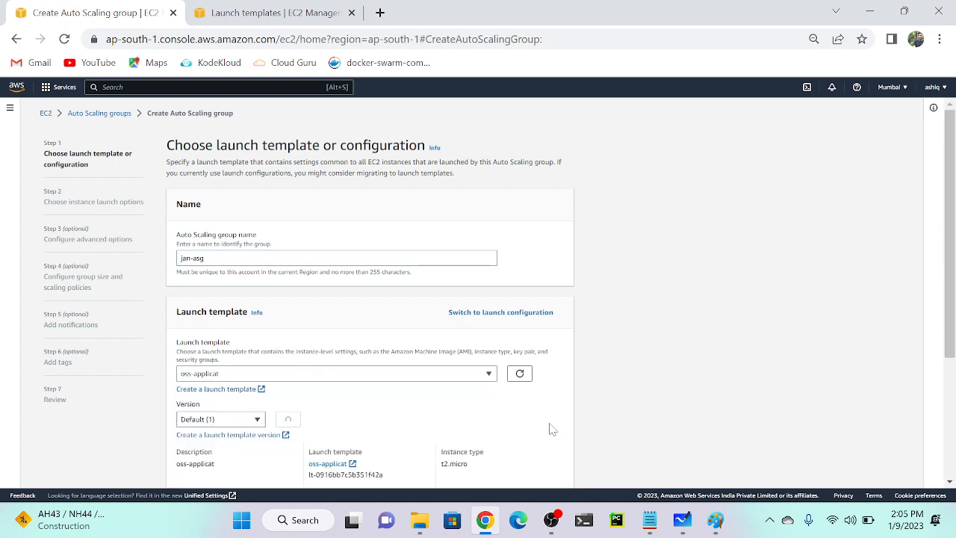
scroll(363, 411, "down", 3)
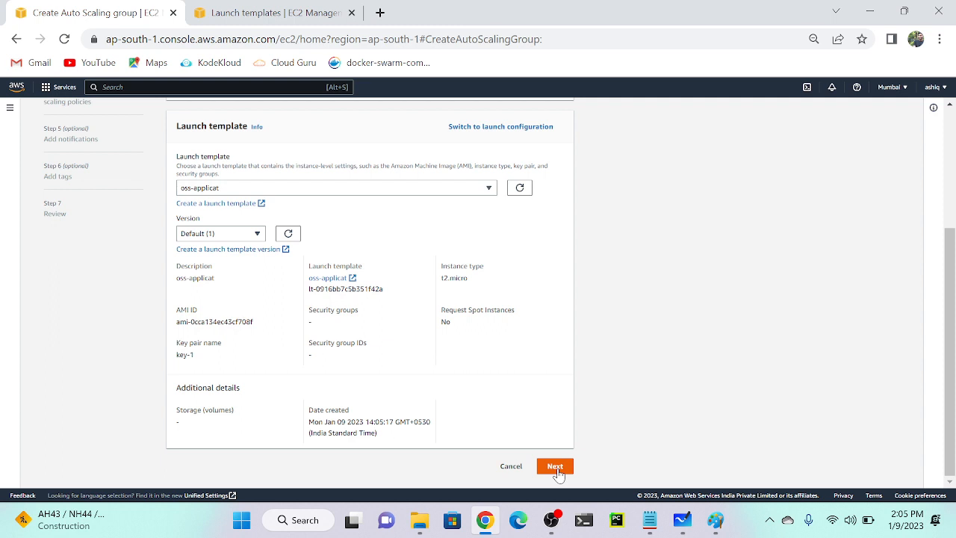
Limit jan-asg's network to the ap-south-1a subnet only.
left_click(557, 470)
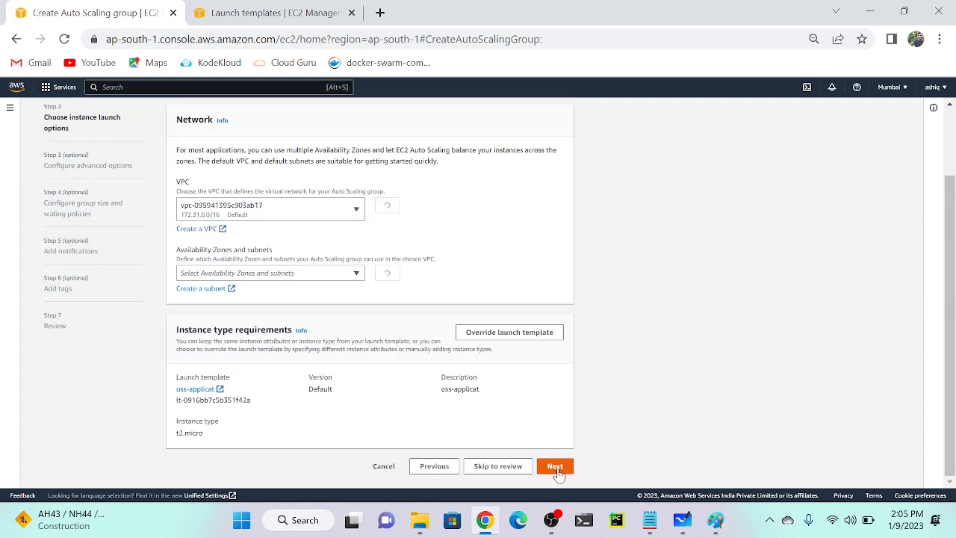
left_click(262, 280)
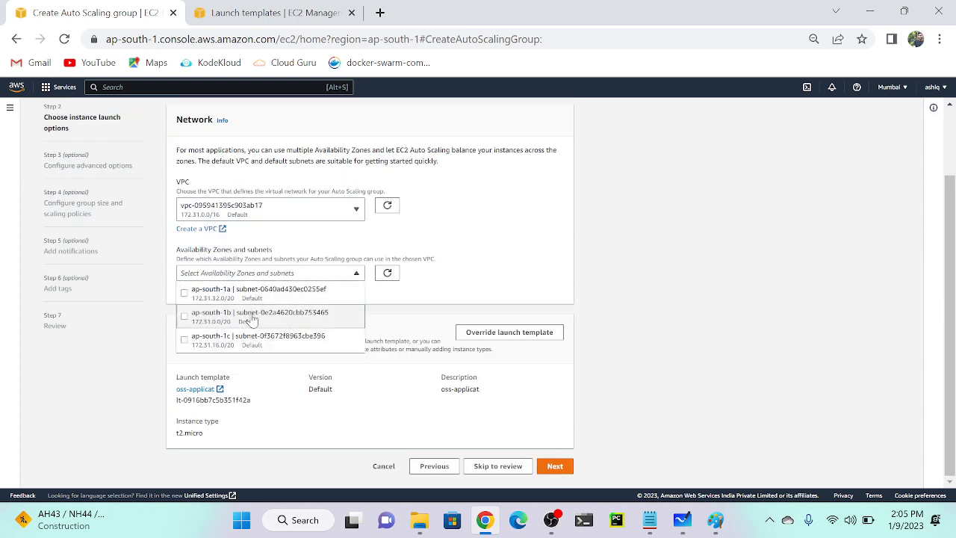
left_click(184, 316)
left_click(189, 301)
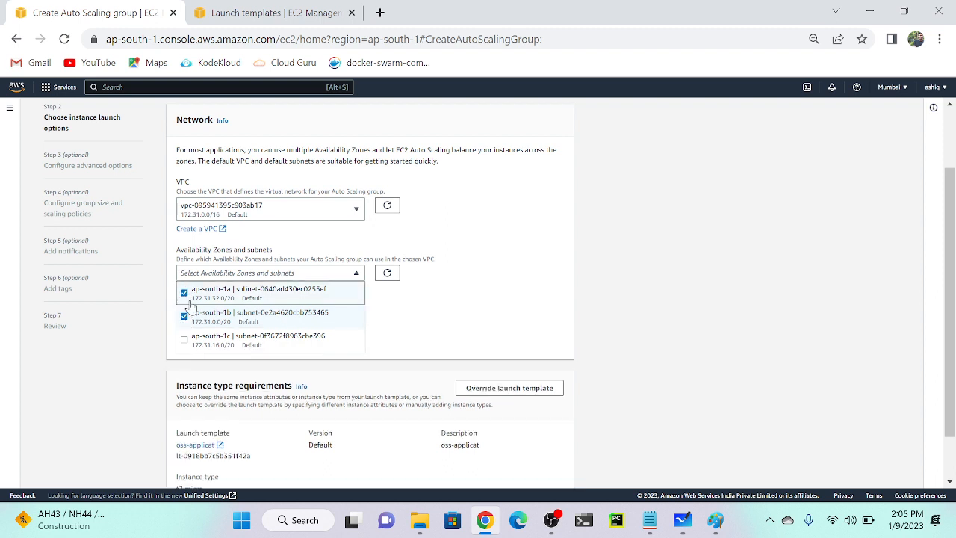
left_click(185, 316)
scroll(413, 388, "down", 1)
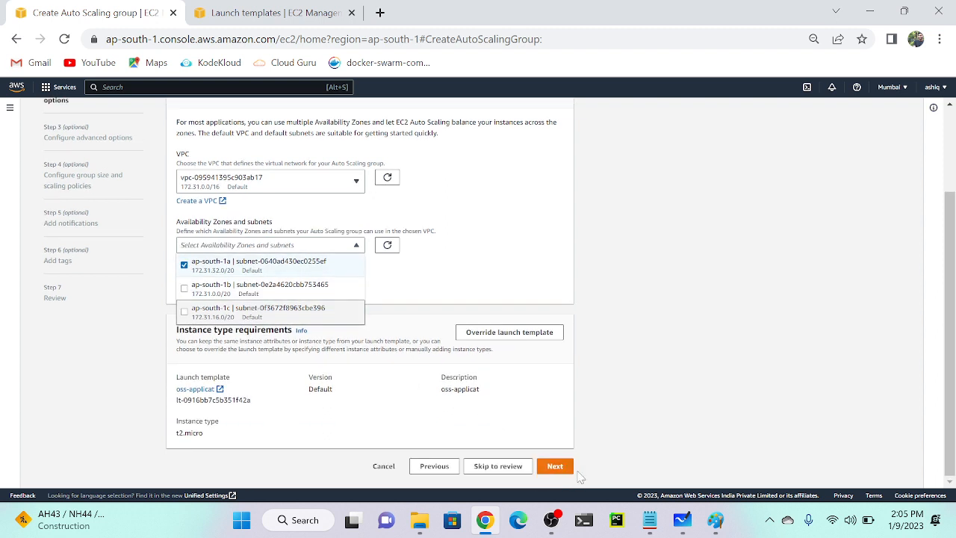
Without a load balancer, set the health check grace period to 10 seconds.
left_click(555, 467)
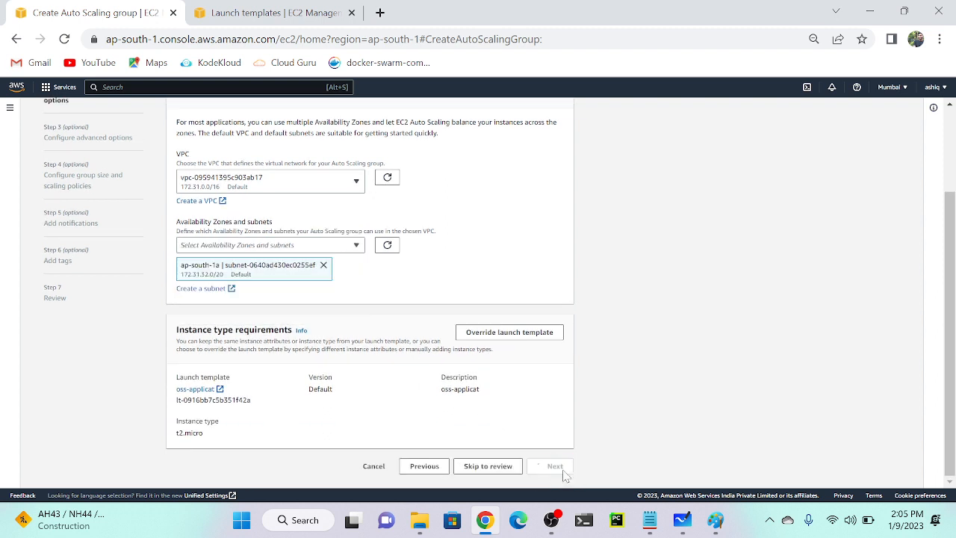
double_click(203, 329)
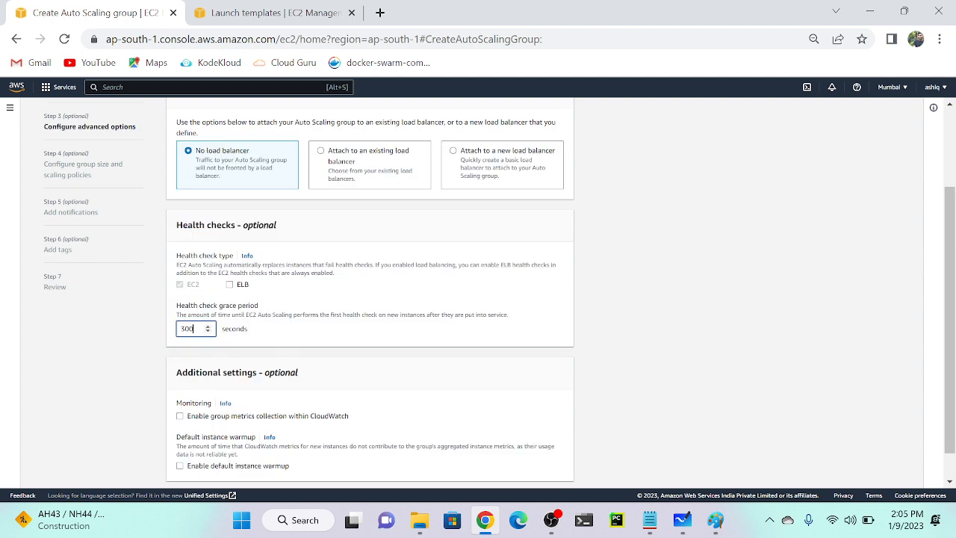
type("10")
scroll(668, 264, "down", 1)
left_click(557, 468)
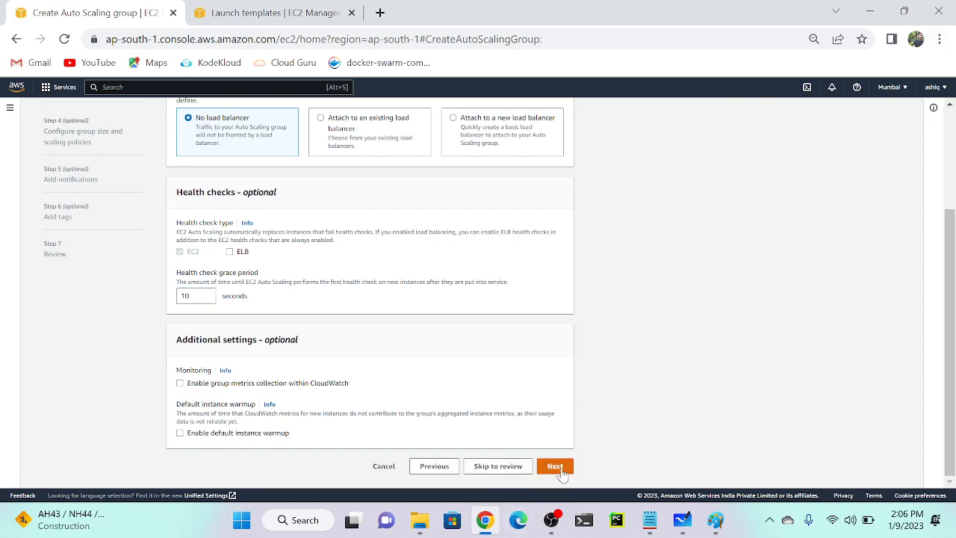
Set jan-asg's desired capacity to 1.
scroll(334, 194, "up", 5)
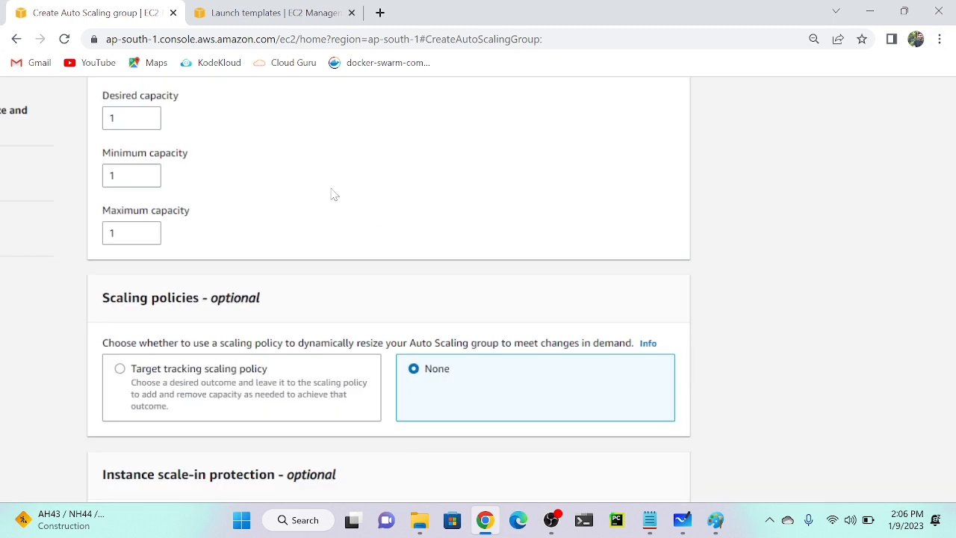
scroll(334, 194, "left", 6)
scroll(334, 195, "up", 3)
scroll(334, 195, "down", 1)
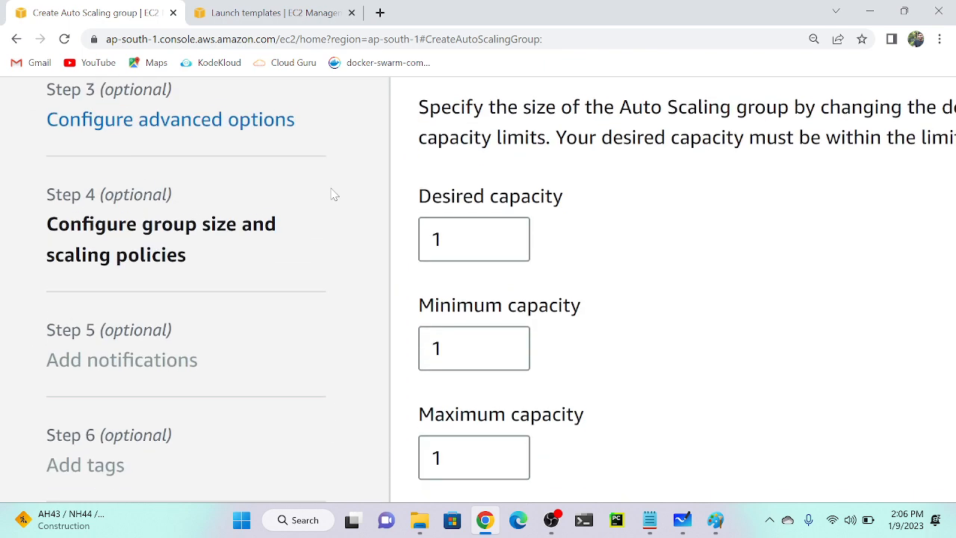
scroll(534, 209, "right", 4)
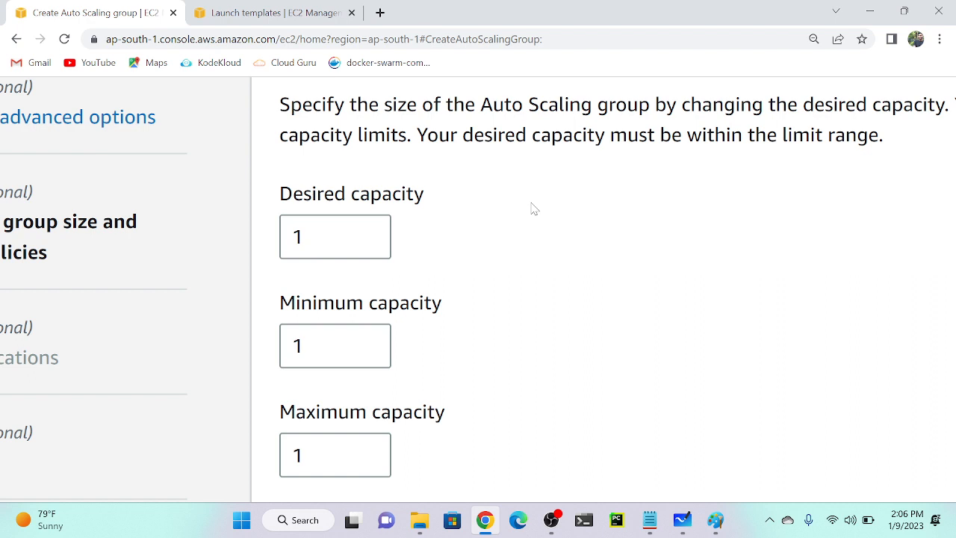
double_click(322, 237)
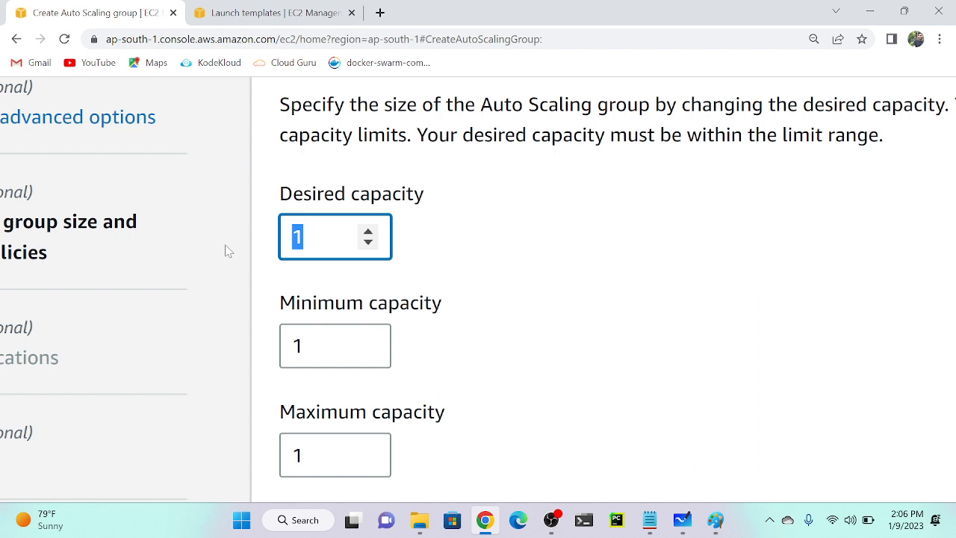
key("BackSpace")
type("2")
key("BackSpace")
type("1")
Raise the maximum capacity to 5, keeping the minimum at 1 and no scaling policy.
scroll(224, 249, "down", 1)
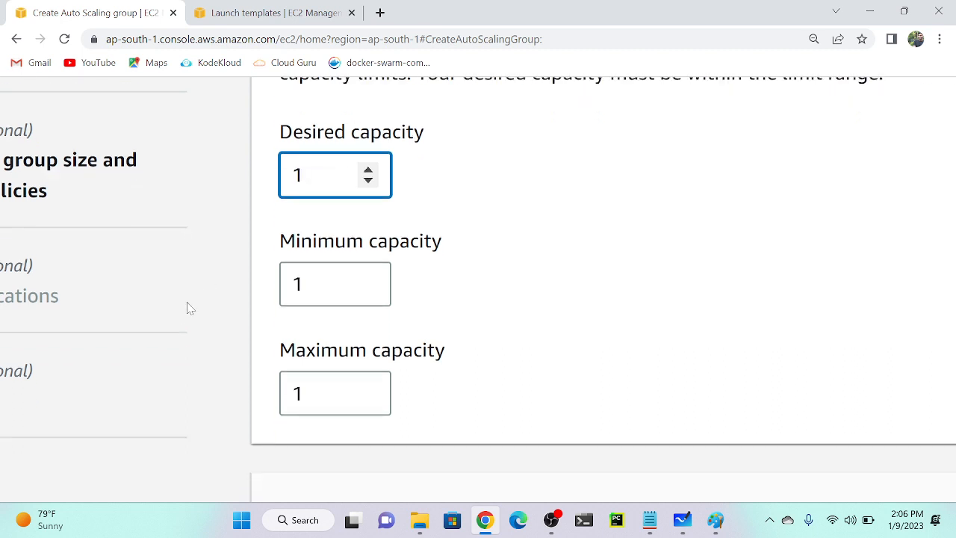
scroll(329, 290, "down", 2)
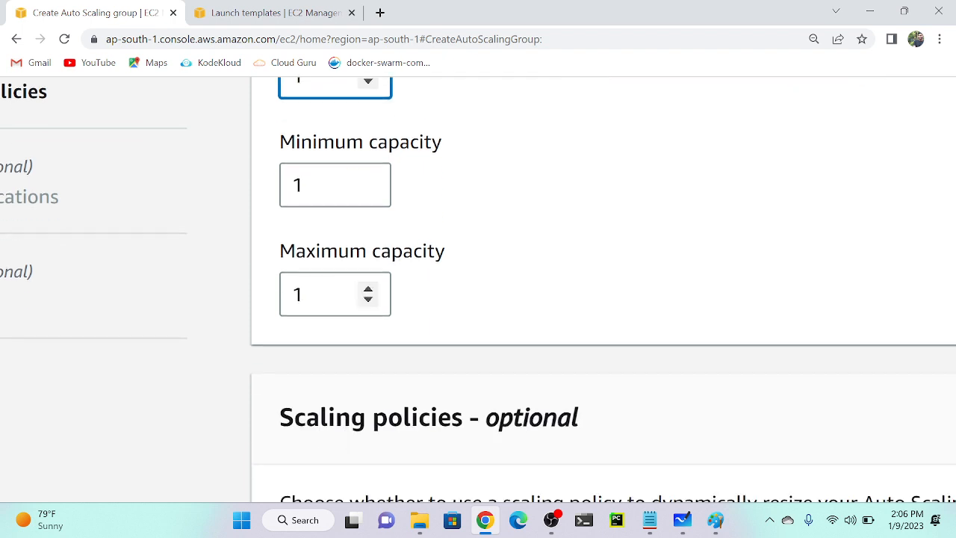
left_click(329, 292)
key("BackSpace")
type("5")
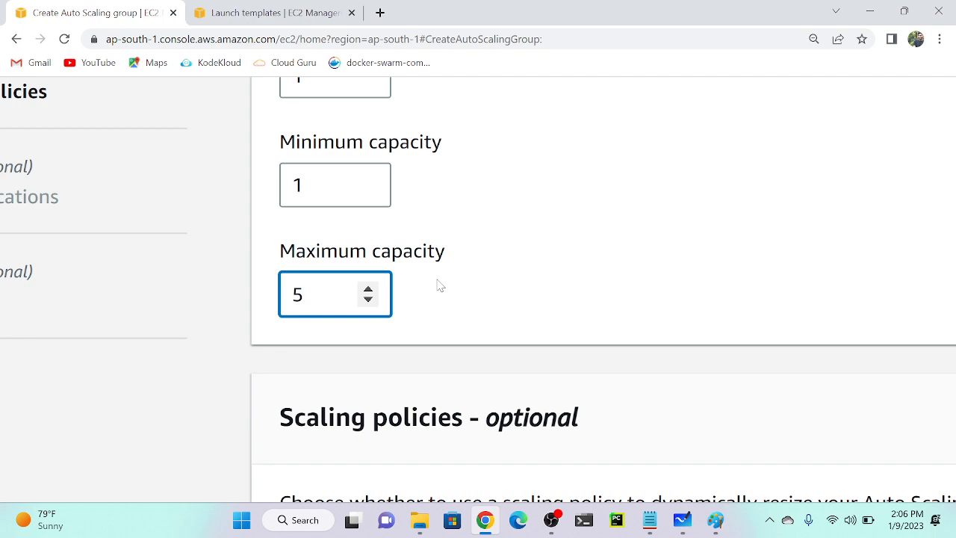
key("ctrl+minus")
key("ctrl+minus")
key("ctrl+minus")
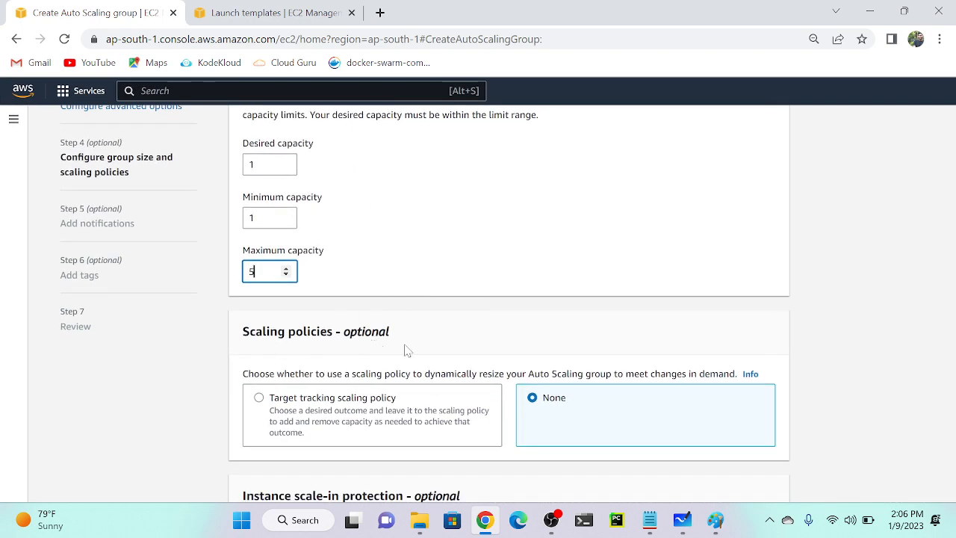
key("ctrl+plus")
key("ctrl+plus")
key("ctrl+plus")
scroll(403, 349, "down", 2)
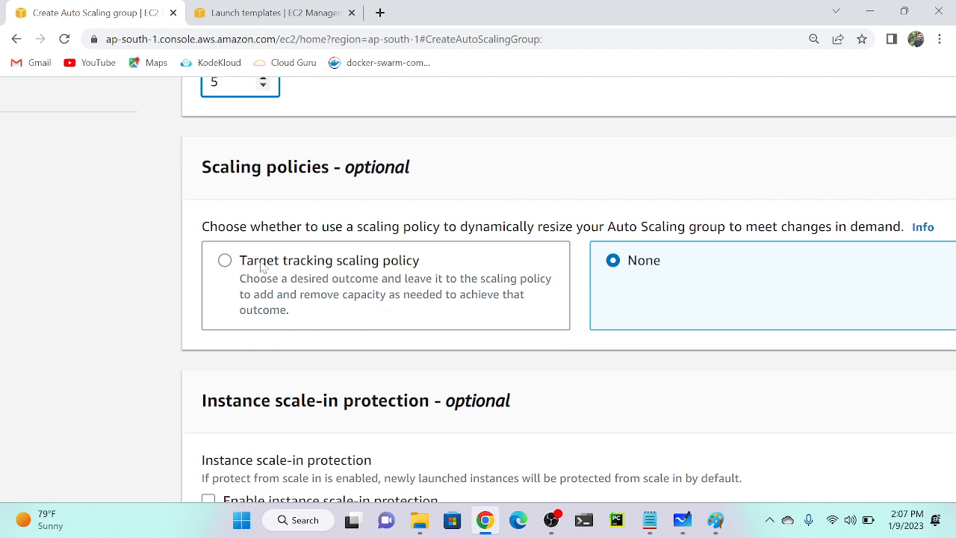
Widen and reposition the Autoscaling notes to read the full scaling policy lines, then minimize them.
left_click(648, 522)
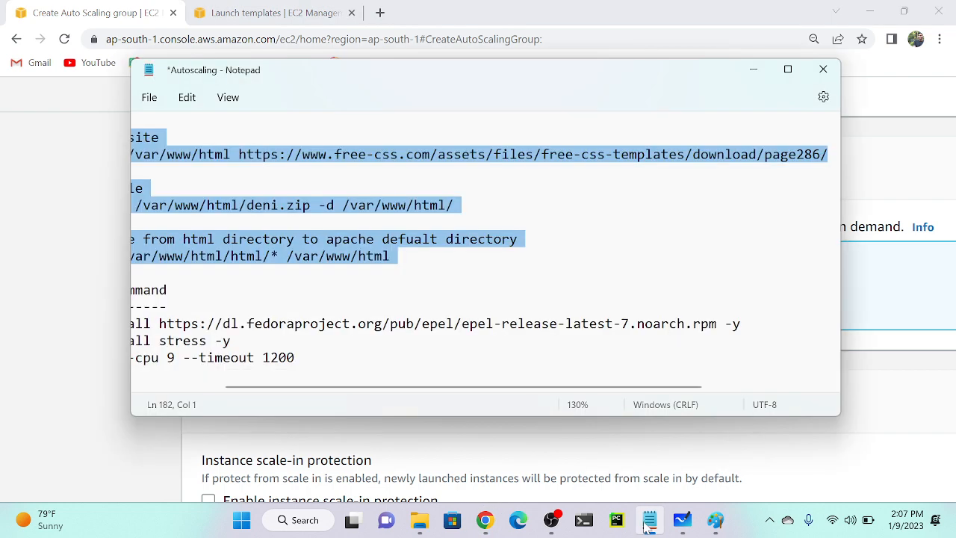
scroll(485, 247, "up", 5)
scroll(486, 246, "up", 6)
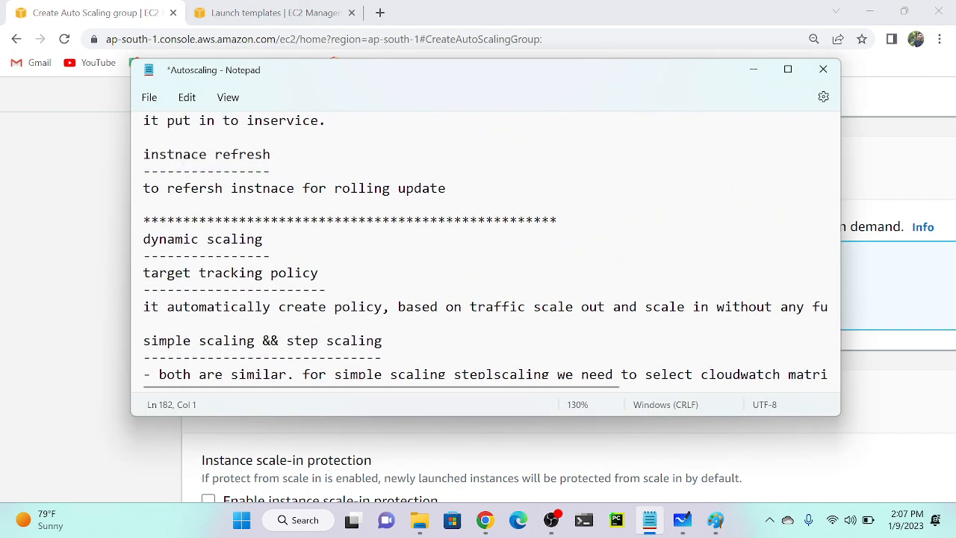
scroll(486, 247, "down", 1)
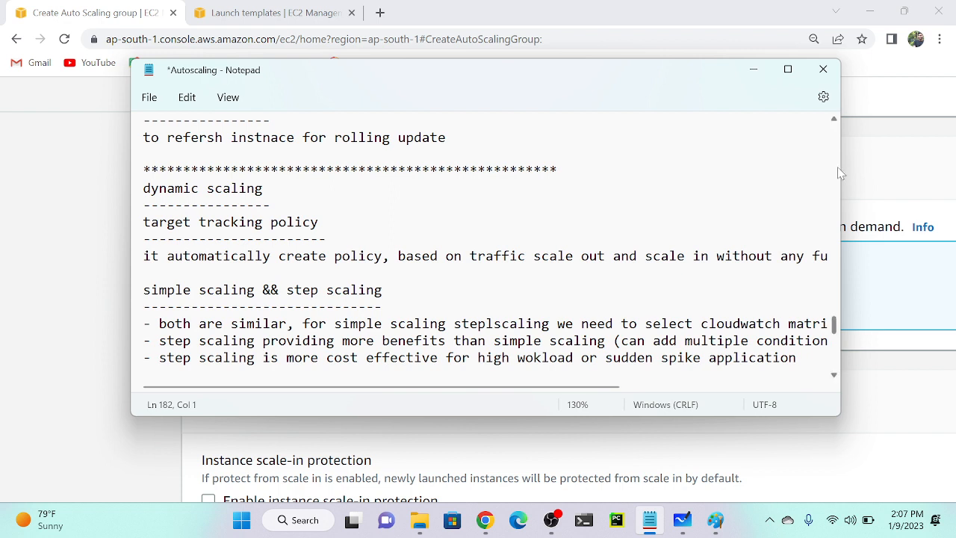
left_click_drag(839, 173, 952, 170)
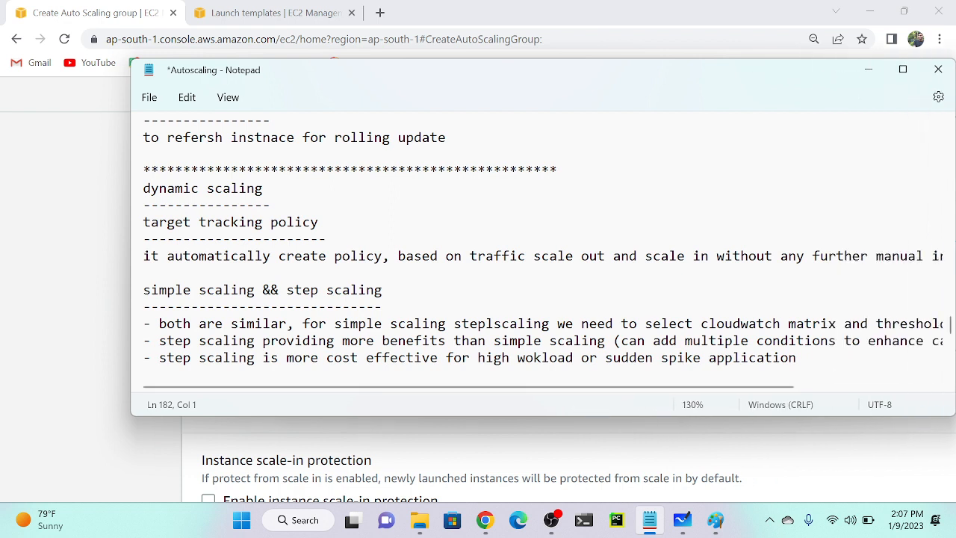
left_click_drag(612, 73, 543, 61)
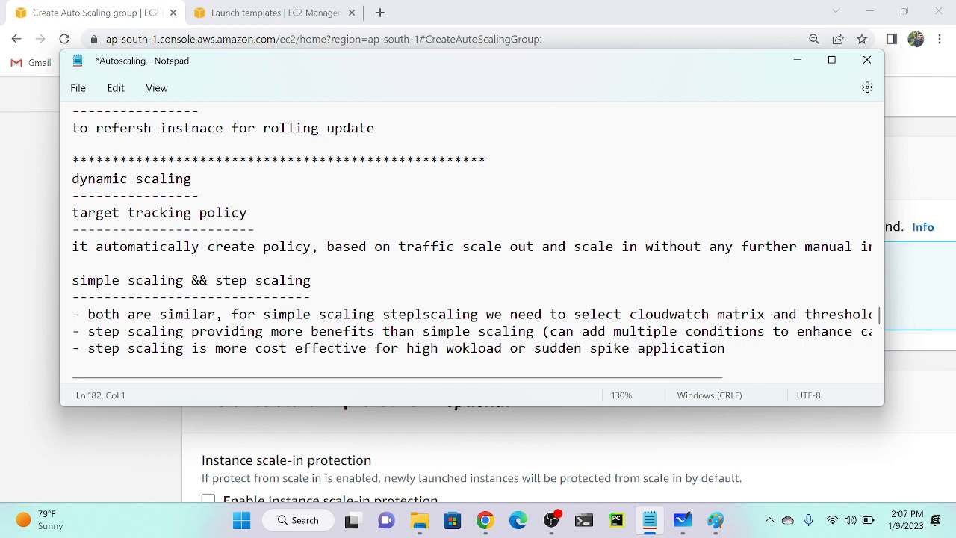
scroll(466, 251, "right", 3)
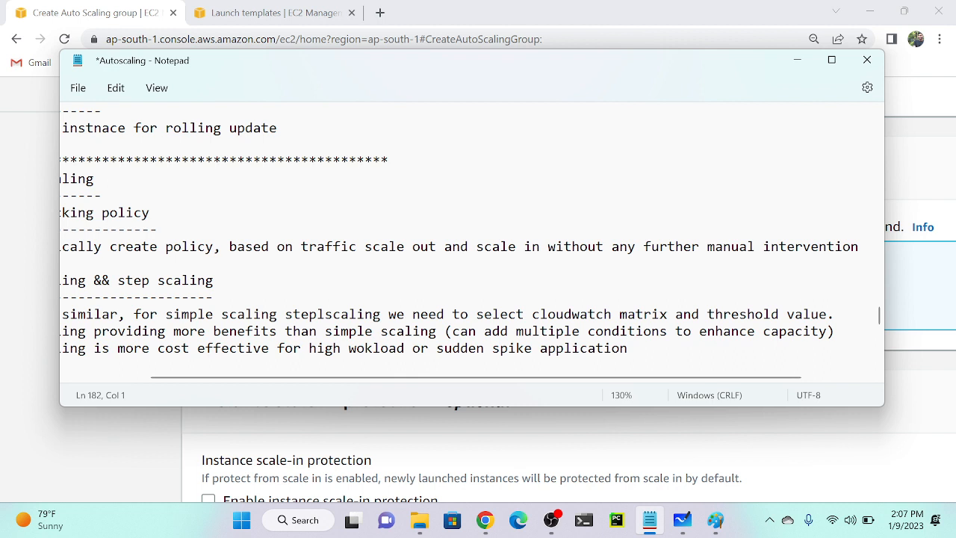
scroll(466, 251, "right", 1)
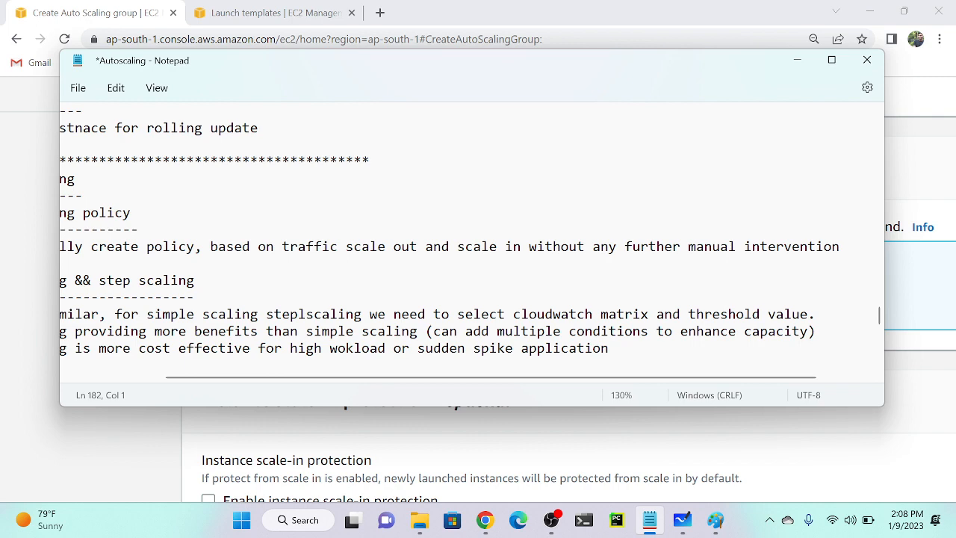
scroll(471, 239, "left", 3)
scroll(470, 239, "right", 3)
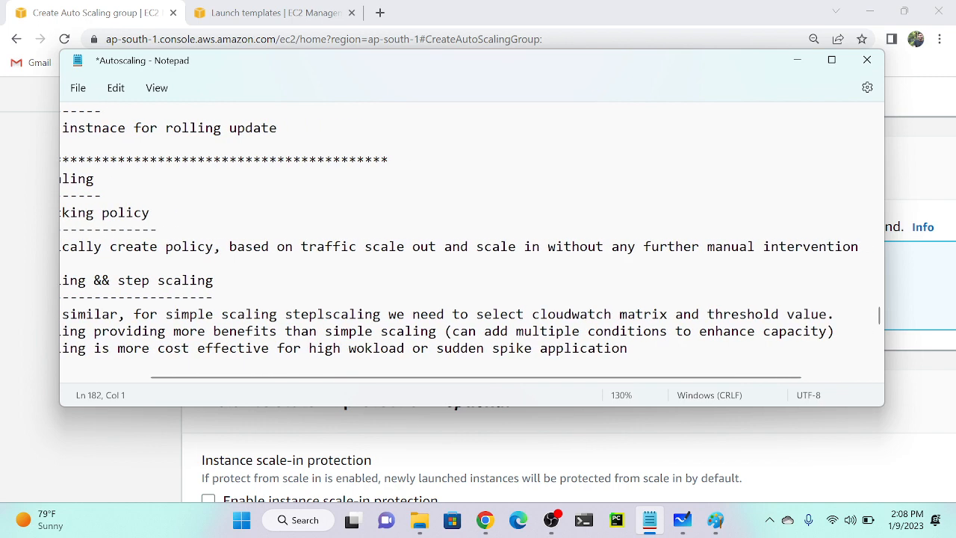
scroll(471, 239, "right", 3)
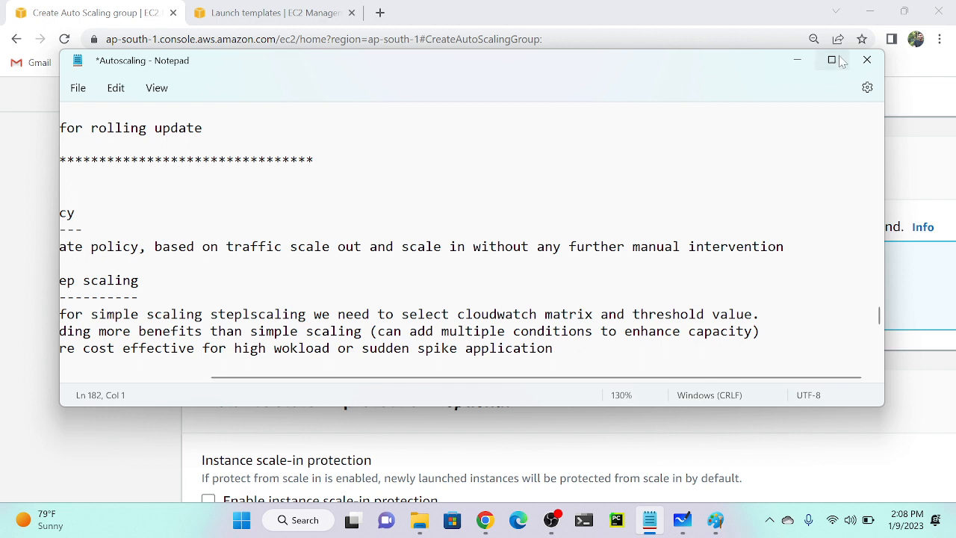
left_click(797, 60)
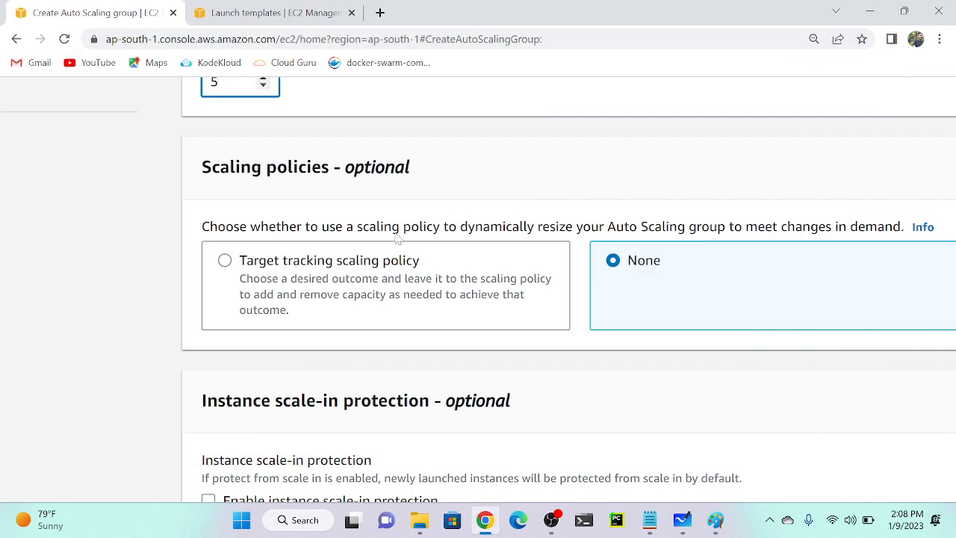
Choose a target tracking scaling policy on Average CPU utilization with target value 50.
left_click(262, 285)
key("ctrl+minus")
key("ctrl+minus")
key("ctrl+minus")
key("ctrl+minus")
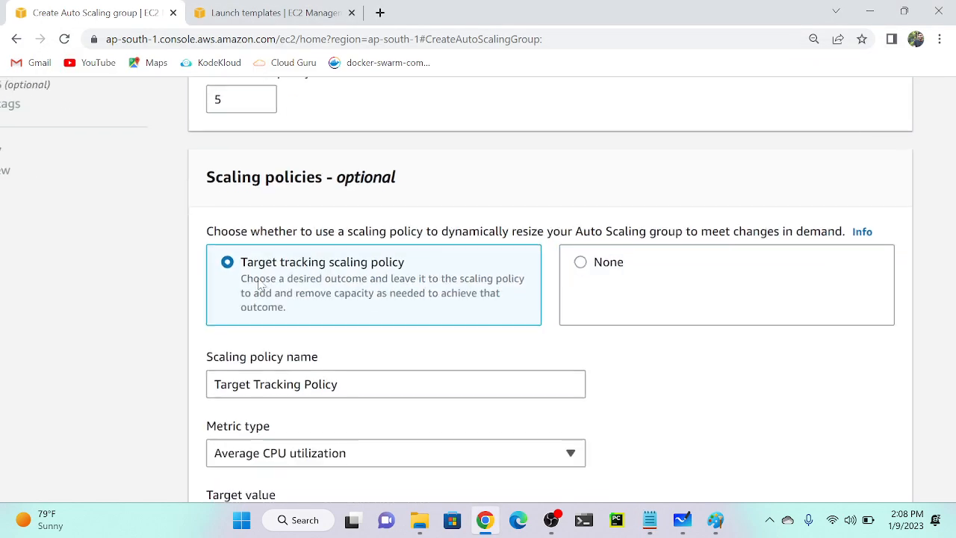
scroll(262, 286, "down", 1)
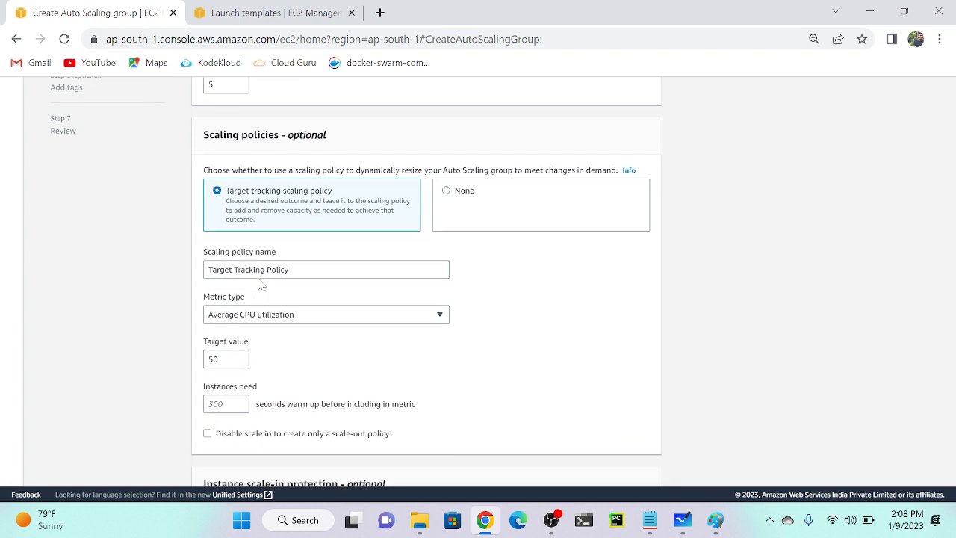
left_click(290, 257)
left_click_drag(290, 257, 168, 267)
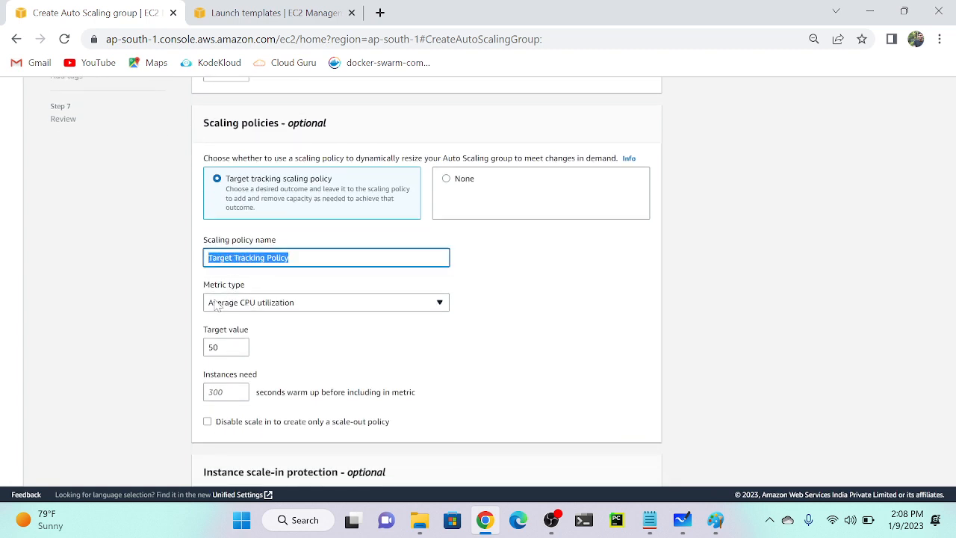
left_click(259, 305)
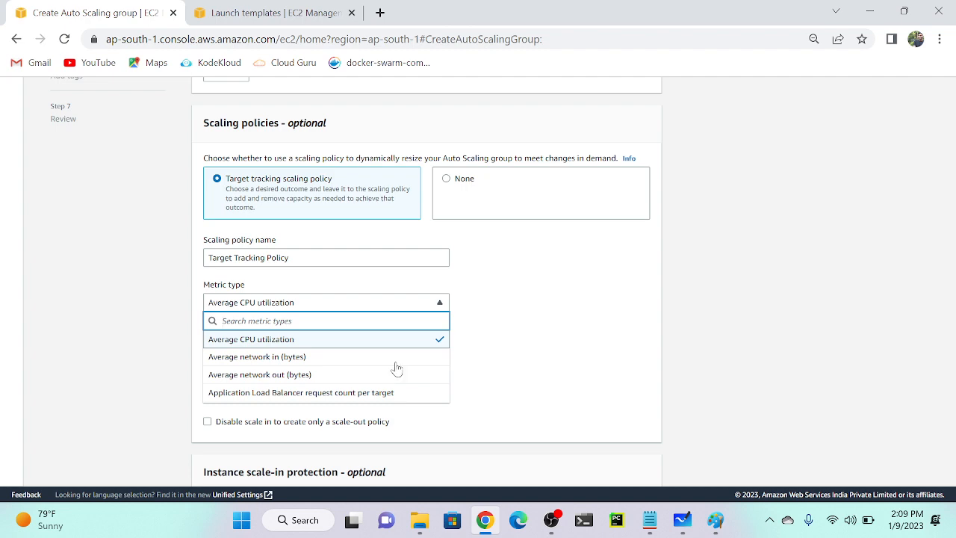
left_click(649, 519)
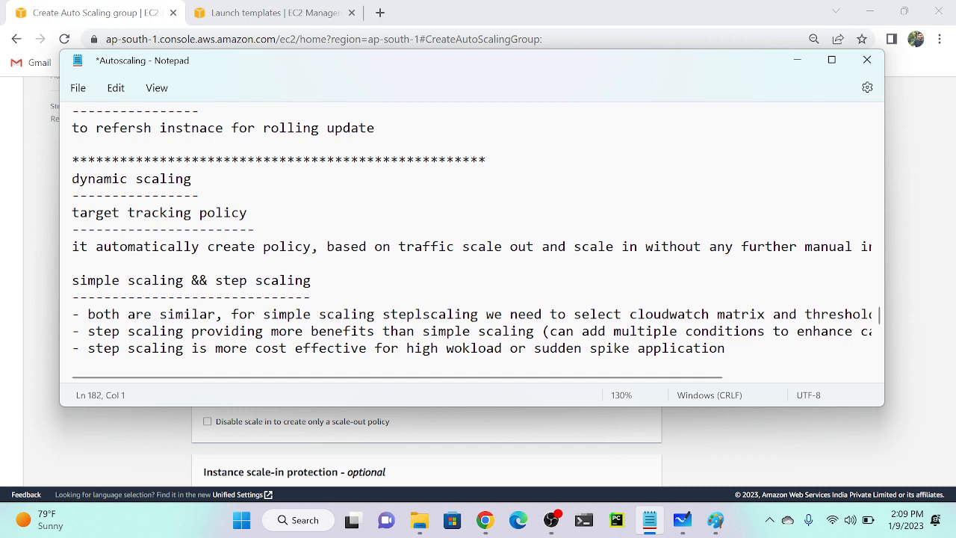
Widen the Autoscaling notes to the screen edge and zoom through the warm pool and userdata sections.
scroll(472, 235, "down", 2)
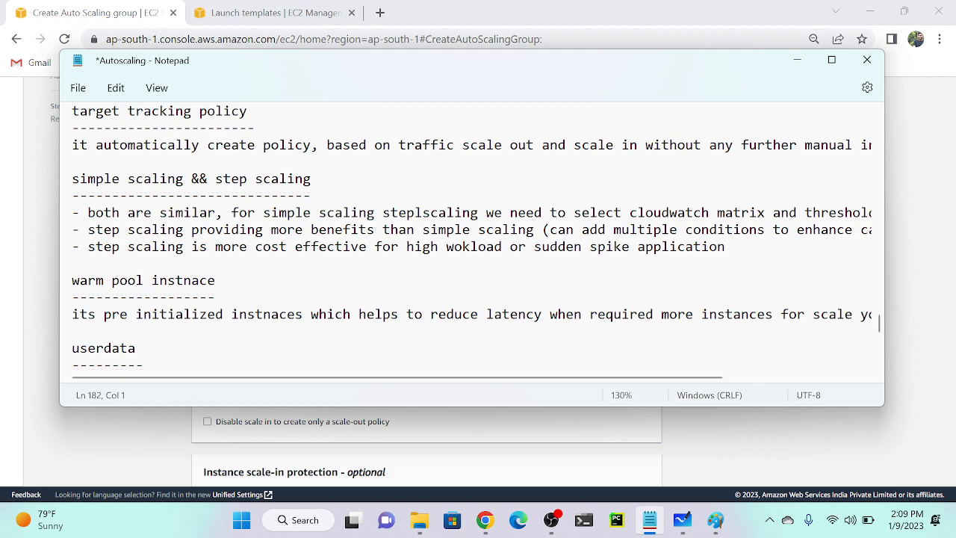
left_click_drag(59, 193, 2, 205)
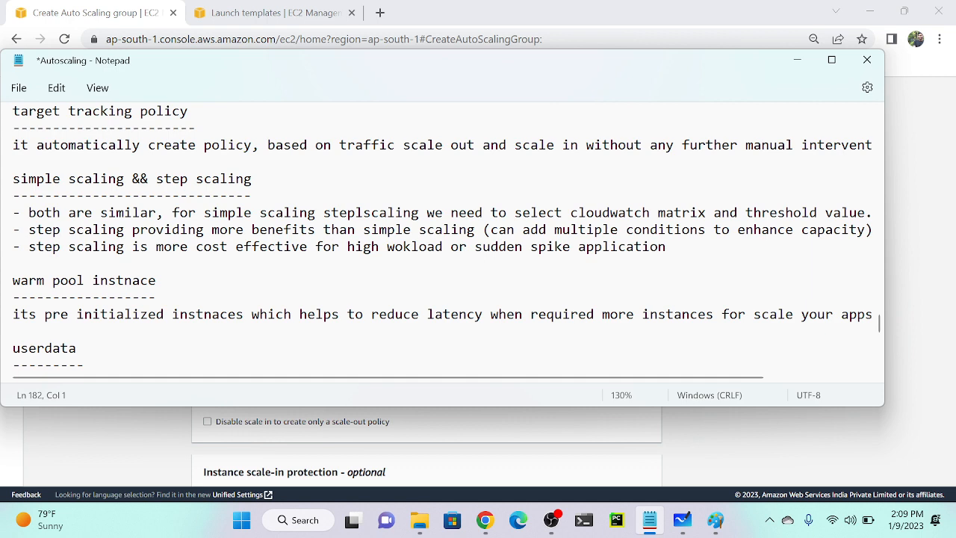
scroll(442, 241, "right", 1)
scroll(443, 240, "left", 1)
key("ctrl+plus")
key("ctrl+plus")
key("ctrl+plus")
key("ctrl+plus")
key("ctrl+plus")
key("ctrl+plus")
key("ctrl+plus")
key("ctrl+plus")
key("ctrl+plus")
key("ctrl+plus")
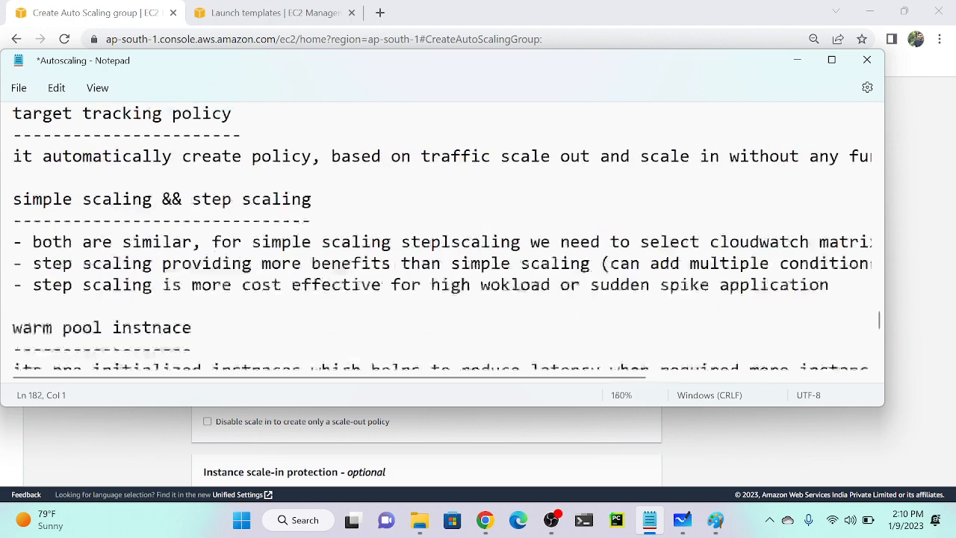
scroll(443, 236, "down", 1)
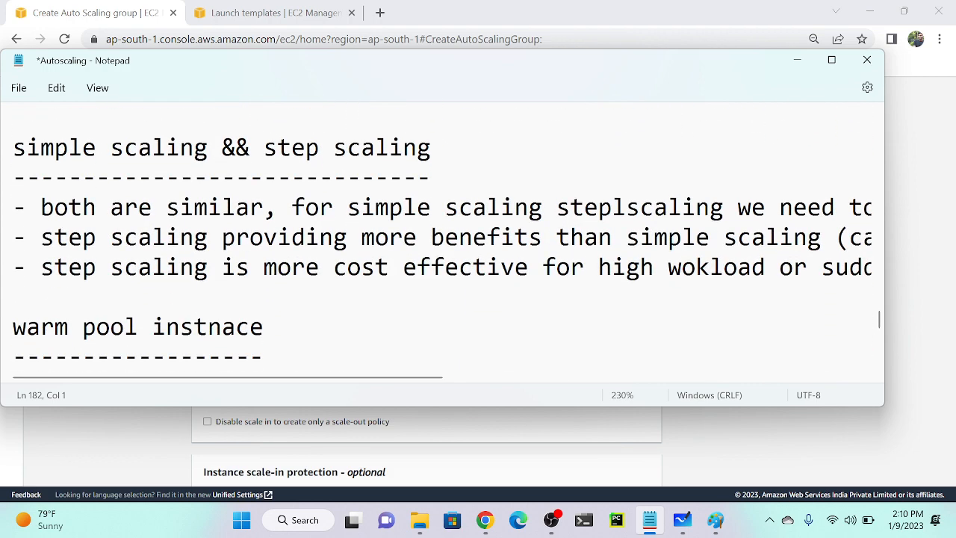
scroll(442, 247, "right", 3)
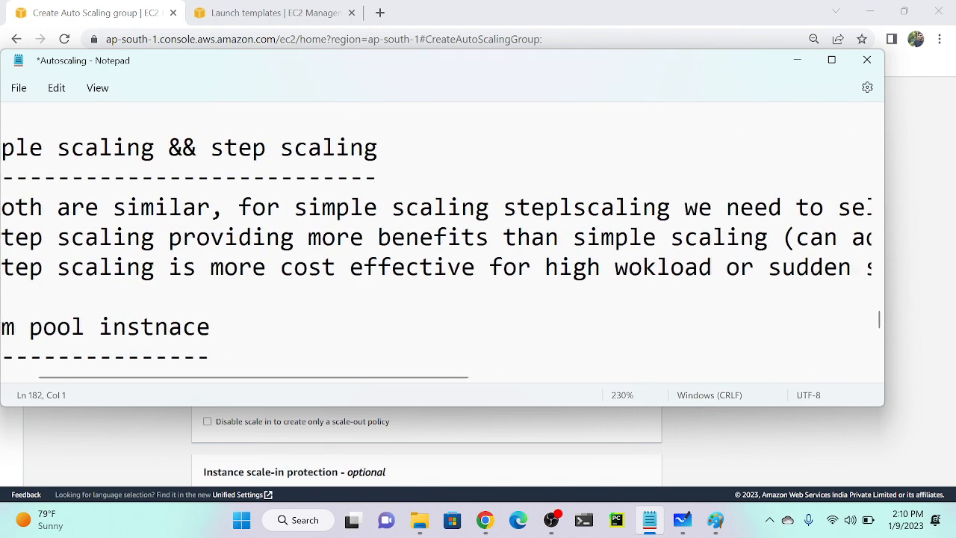
scroll(442, 246, "right", 2)
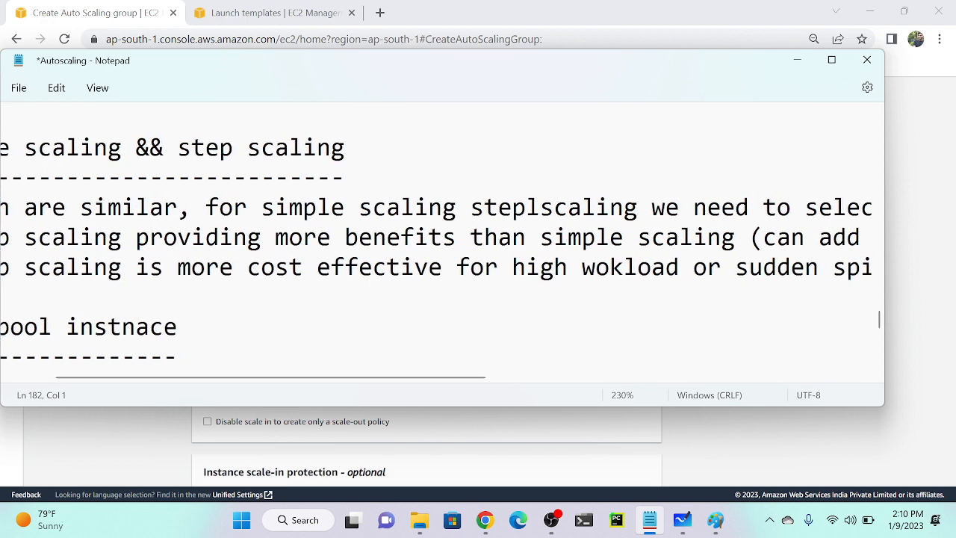
scroll(442, 247, "right", 2)
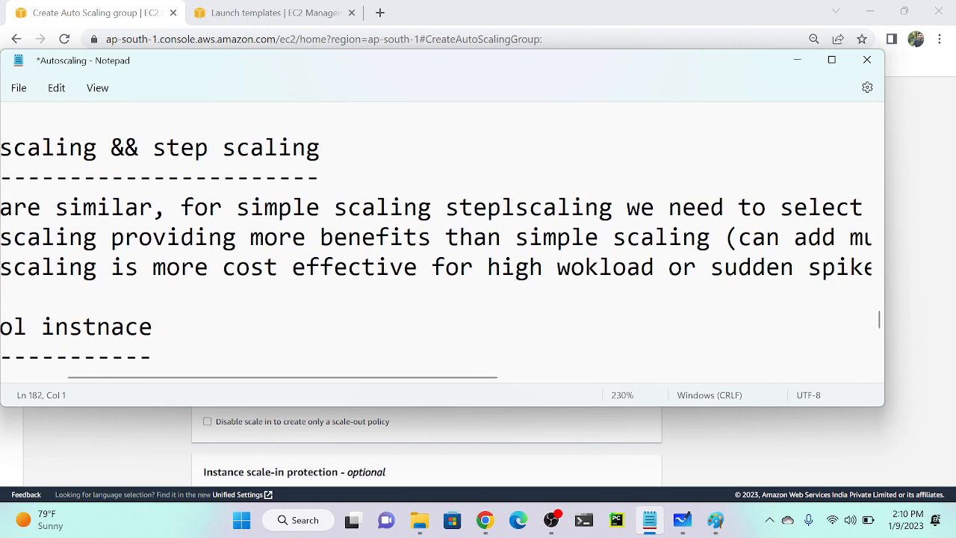
scroll(442, 247, "right", 10)
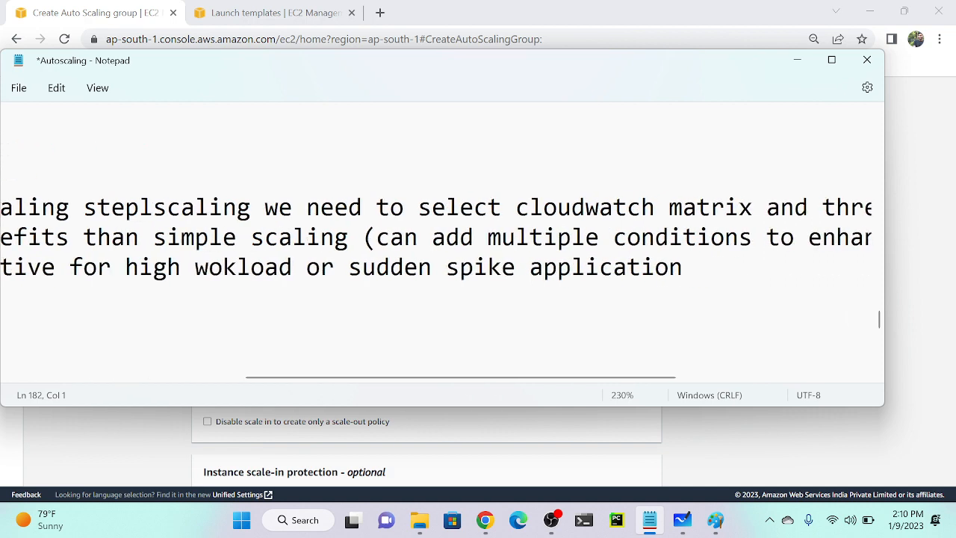
scroll(442, 246, "right", 10)
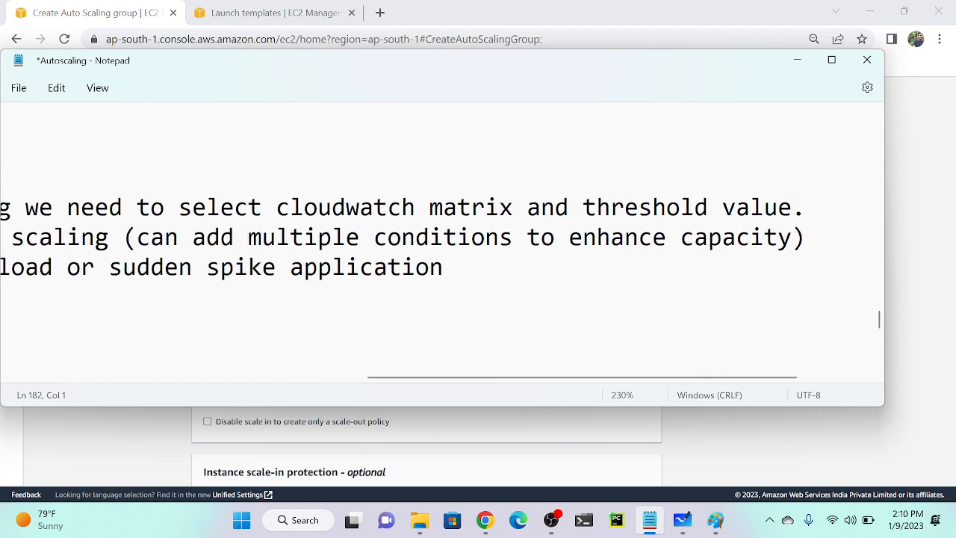
scroll(442, 246, "left", 14)
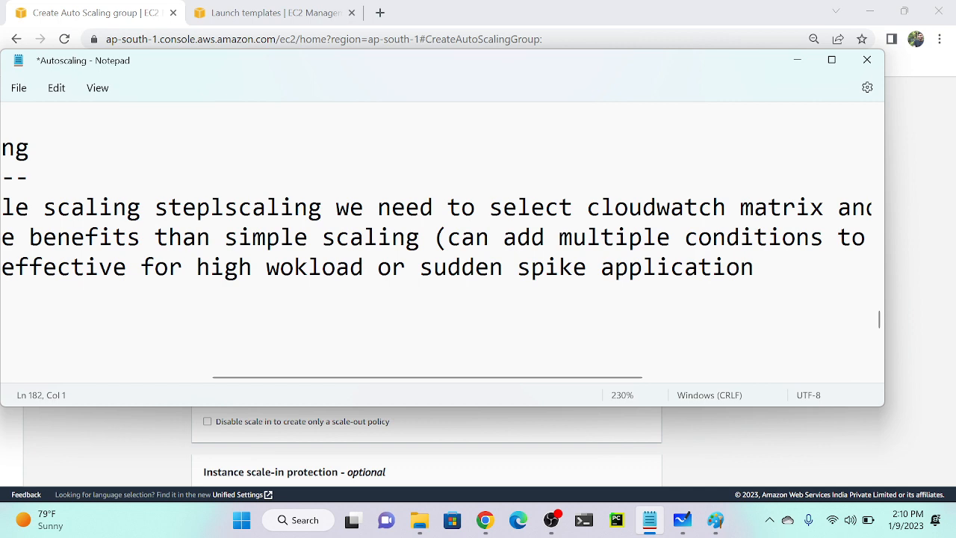
scroll(442, 247, "left", 16)
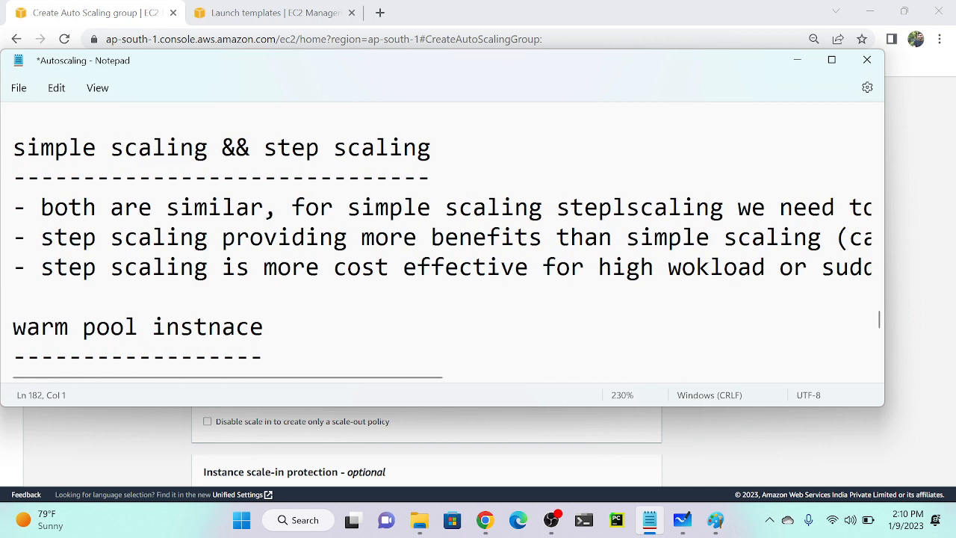
scroll(443, 246, "down", 6)
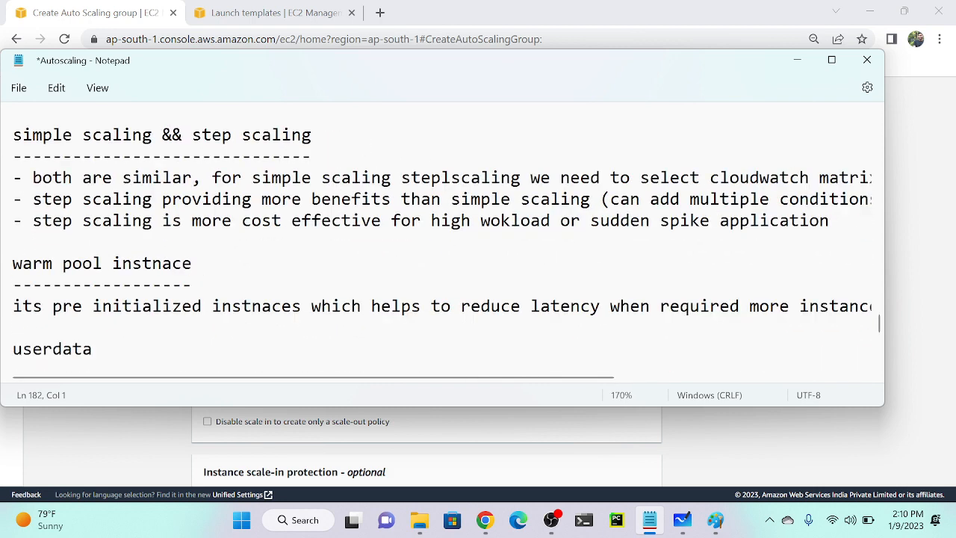
scroll(442, 247, "right", 2)
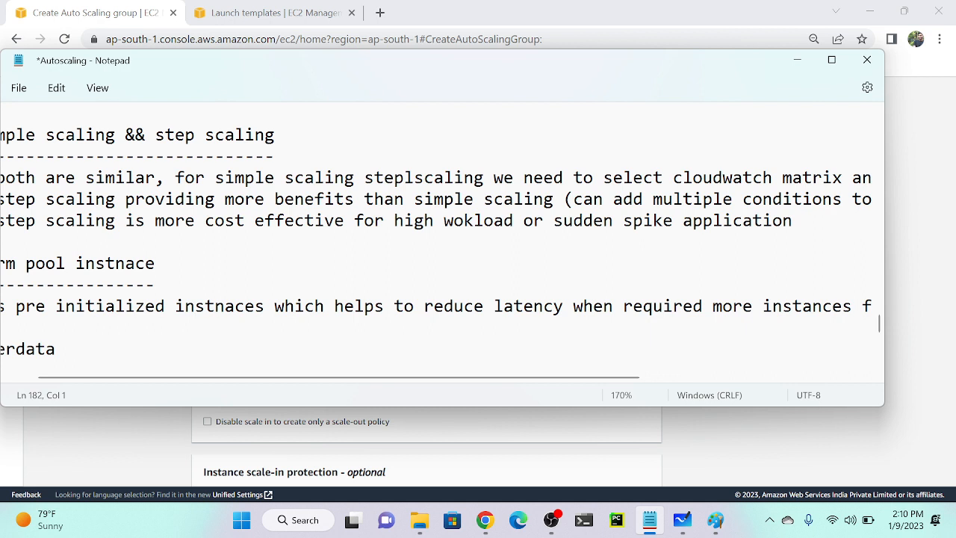
key("ctrl+minus")
key("ctrl+minus")
key("ctrl+minus")
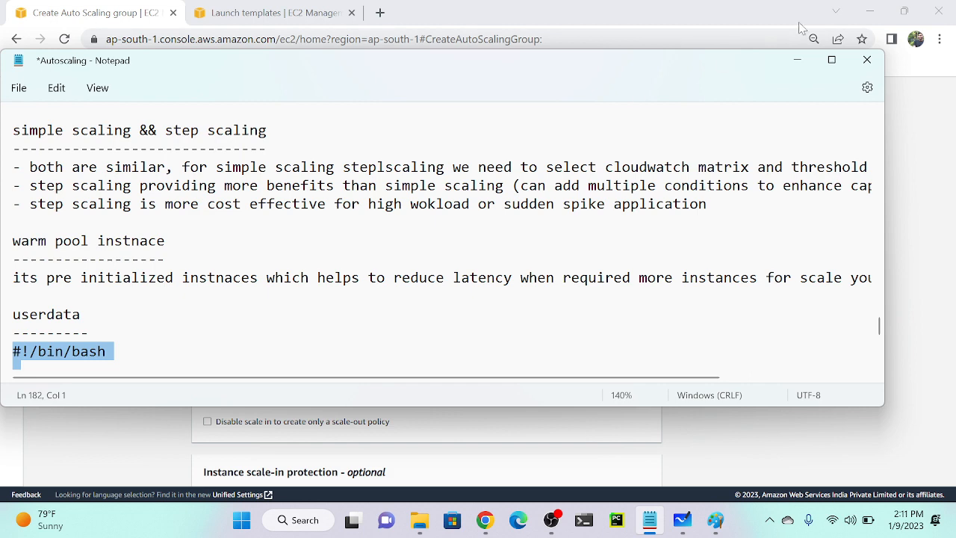
Choose no scaling policy for jan-asg, keeping capacity 1–5 and scale-in protection off.
left_click(797, 60)
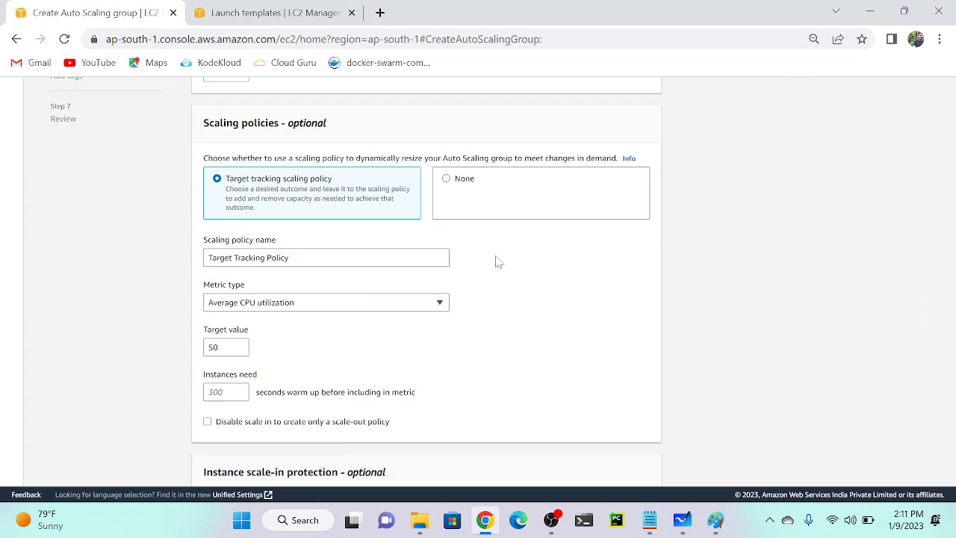
scroll(497, 260, "up", 2)
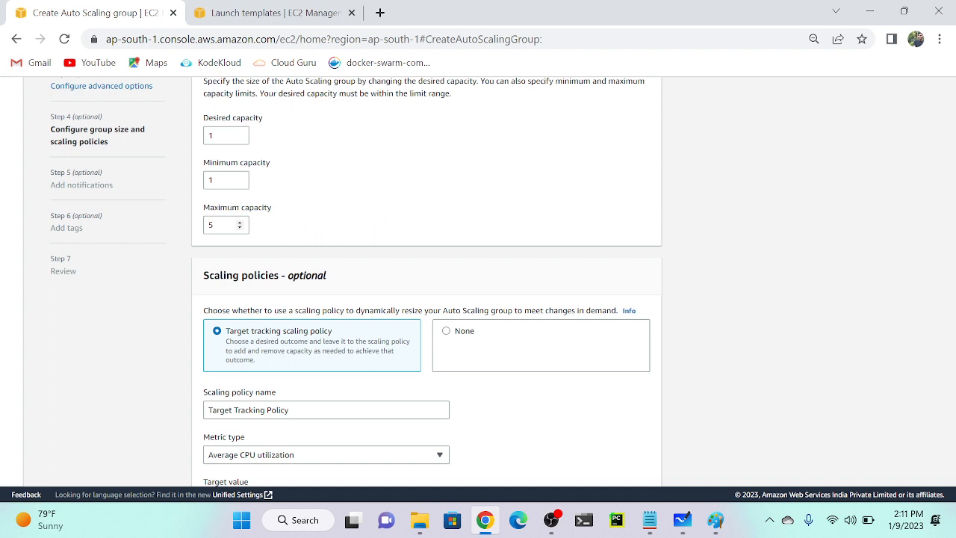
scroll(260, 238, "down", 2)
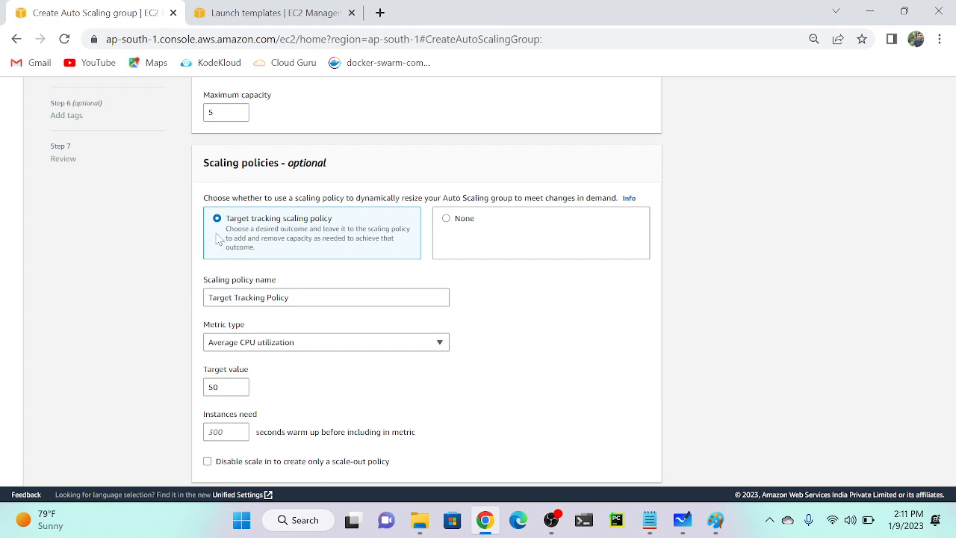
scroll(211, 355, "up", 5)
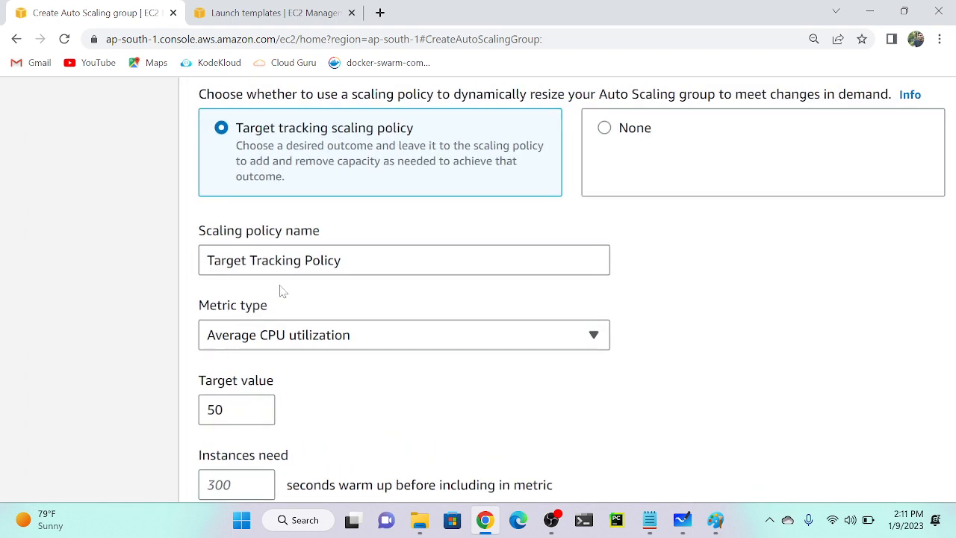
scroll(280, 286, "down", 1)
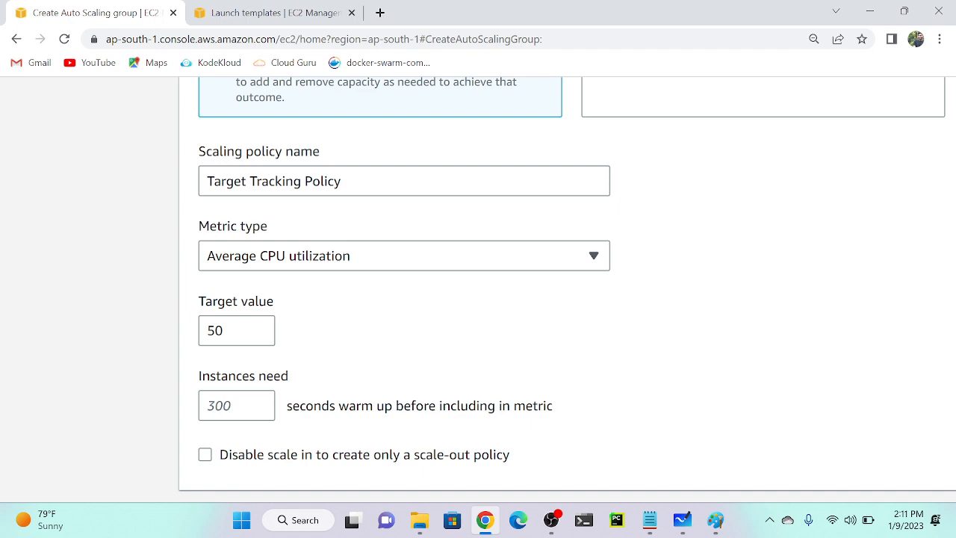
scroll(346, 302, "down", 2)
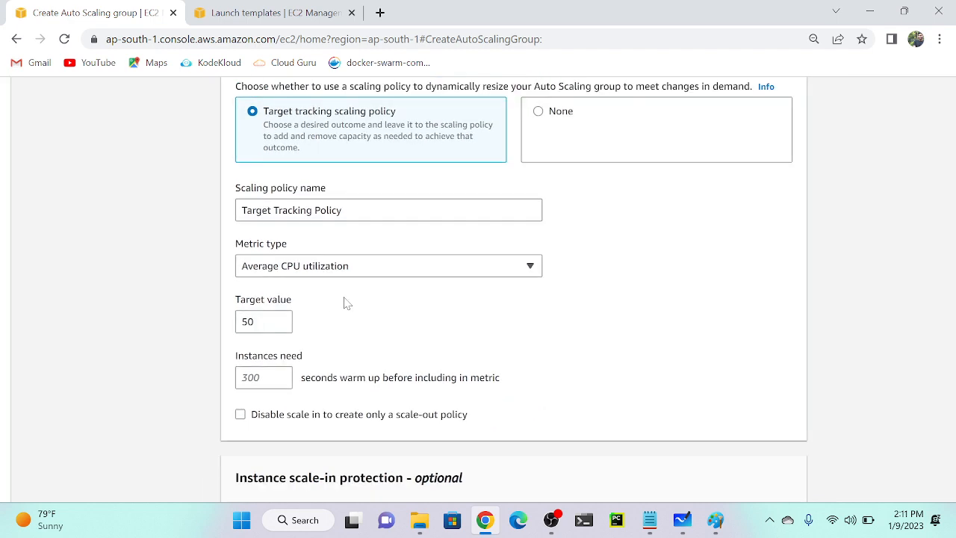
left_click(588, 145)
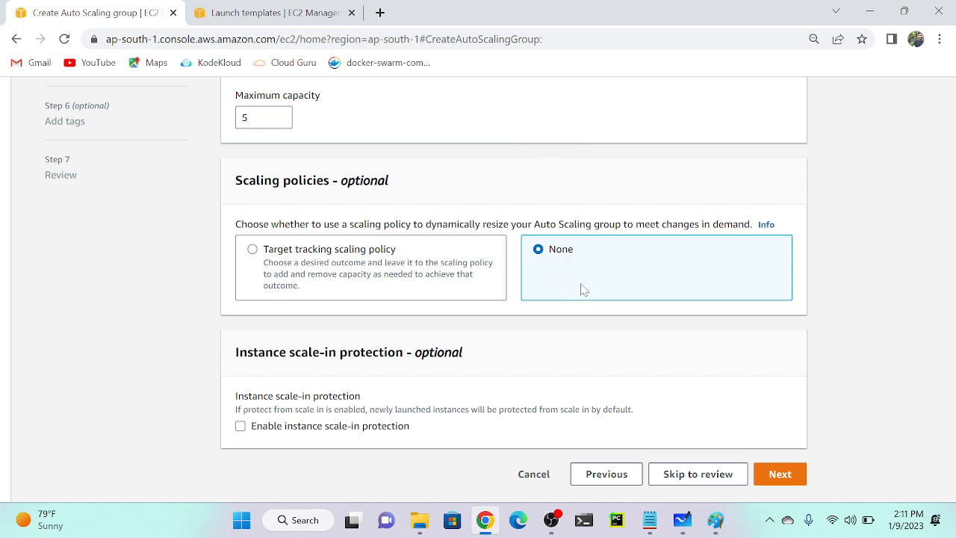
scroll(260, 421, "up", 5)
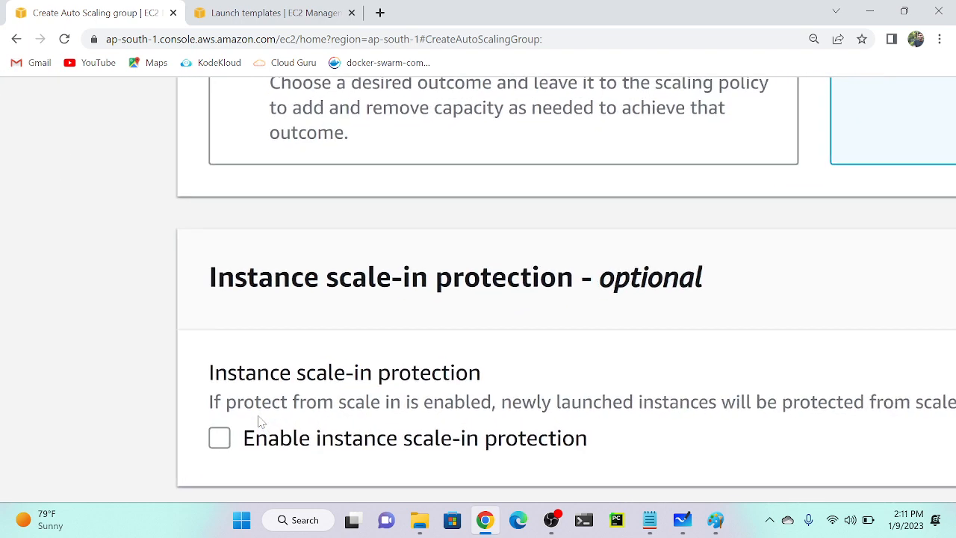
scroll(260, 421, "down", 1)
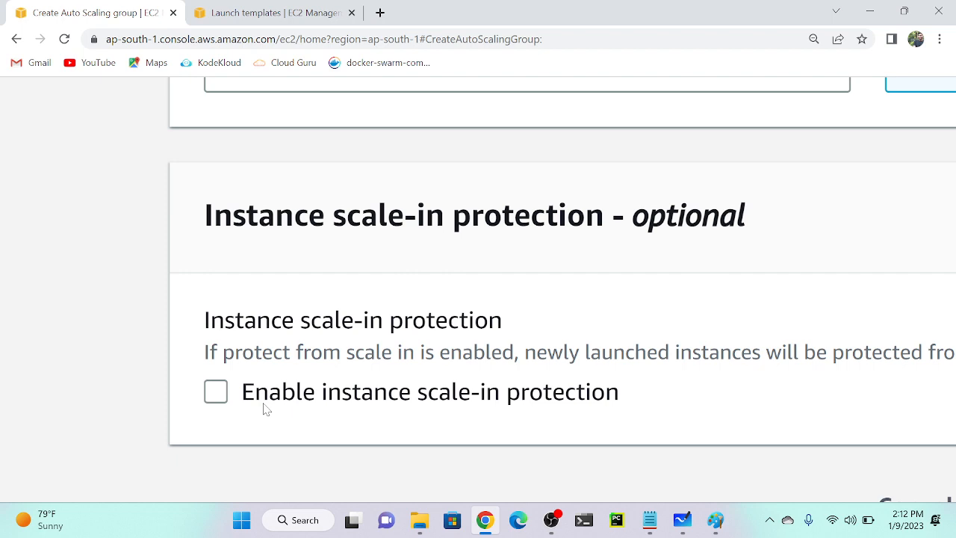
key("ctrl+minus")
key("ctrl+minus")
key("ctrl+minus")
key("ctrl+minus")
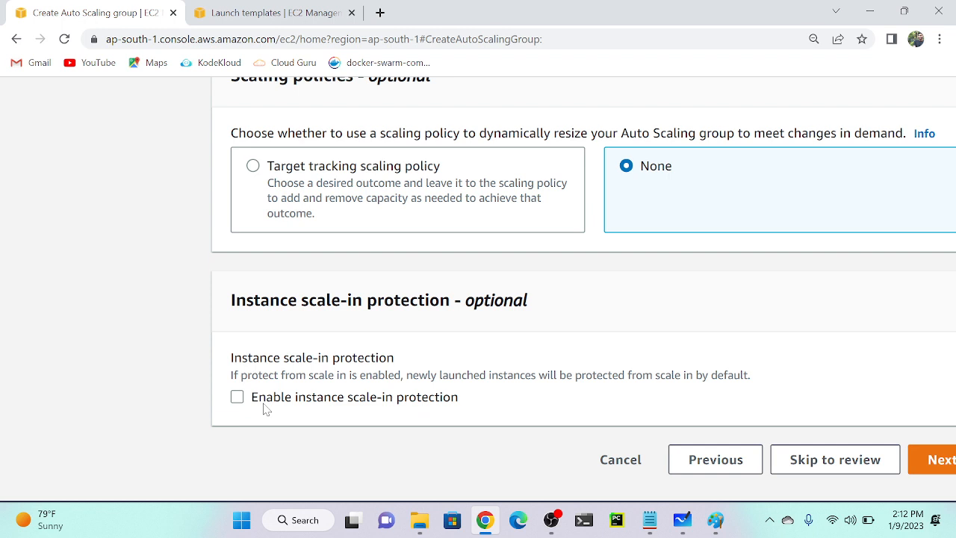
scroll(265, 408, "down", 1)
key("ctrl+minus")
key("ctrl+minus")
key("ctrl+minus")
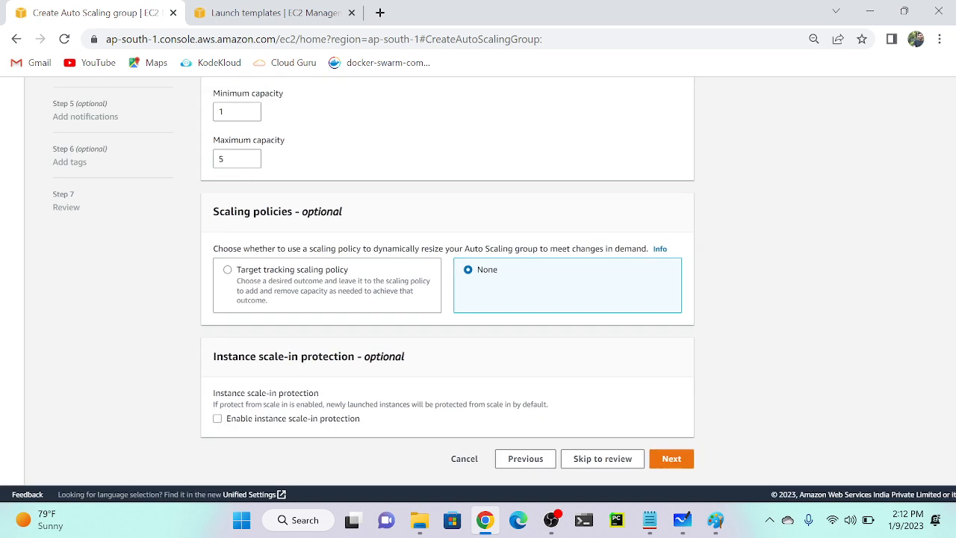
left_click(672, 458)
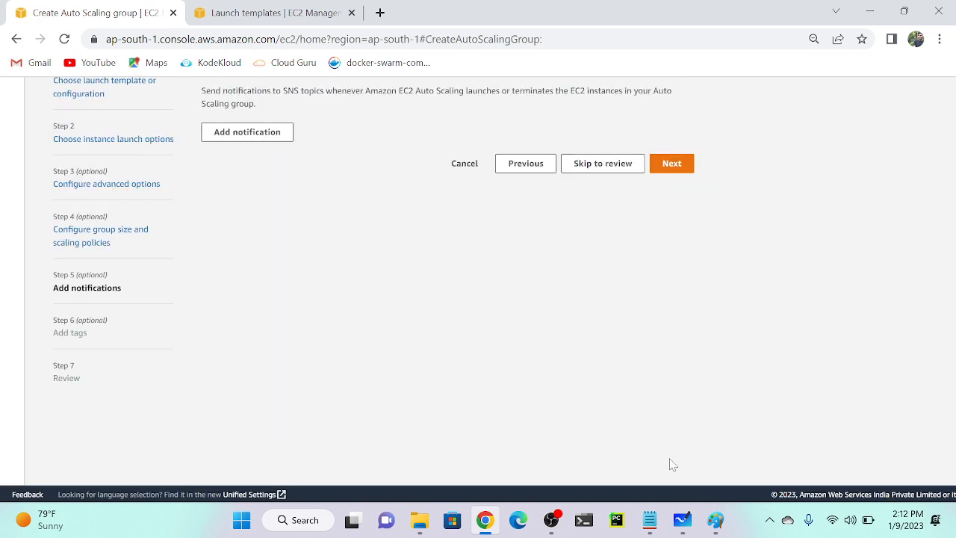
Skip notifications and add a Name = Oss-Application tag applied to new instances.
left_click(674, 168)
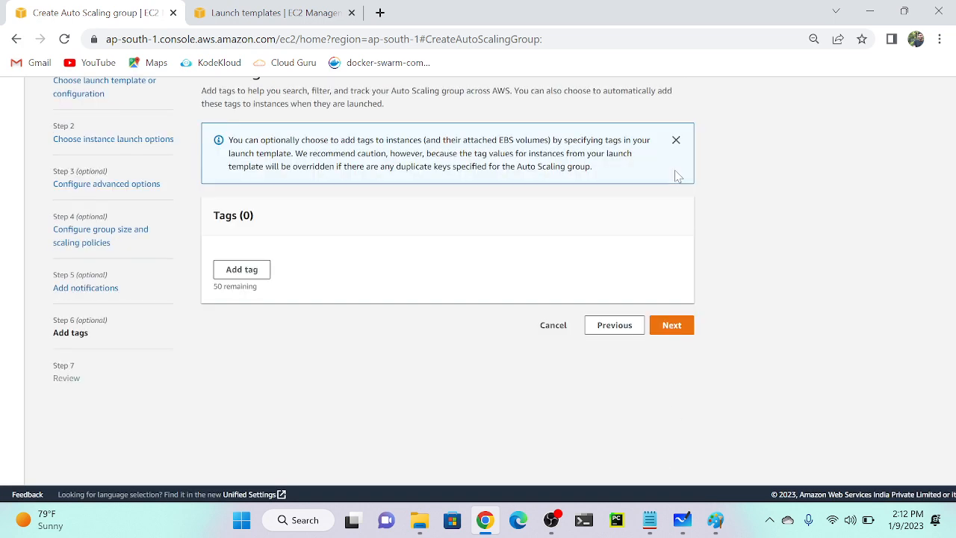
left_click(236, 273)
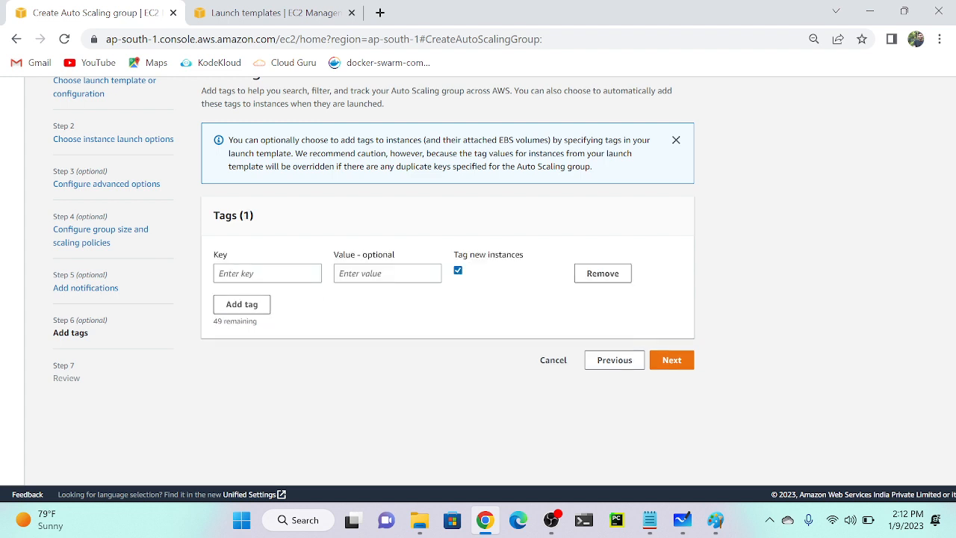
left_click(267, 273)
type("N")
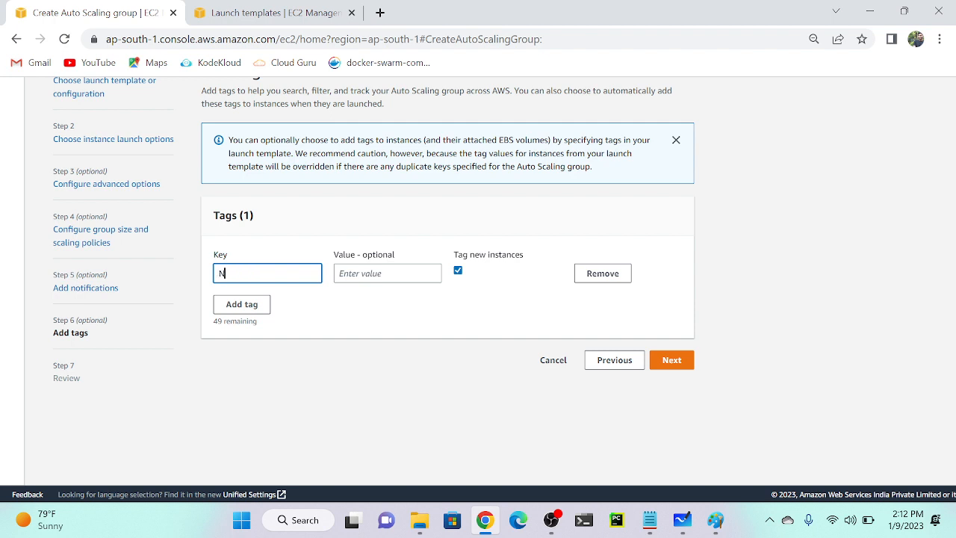
type("ame")
key("Tab")
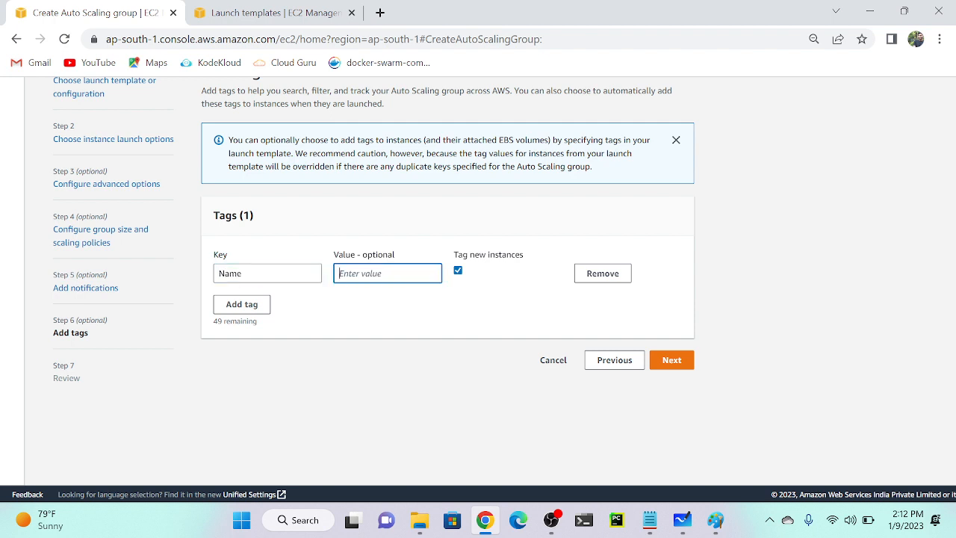
type("Oss-Application")
Review the settings and create the jan-asg Auto Scaling group.
left_click(685, 360)
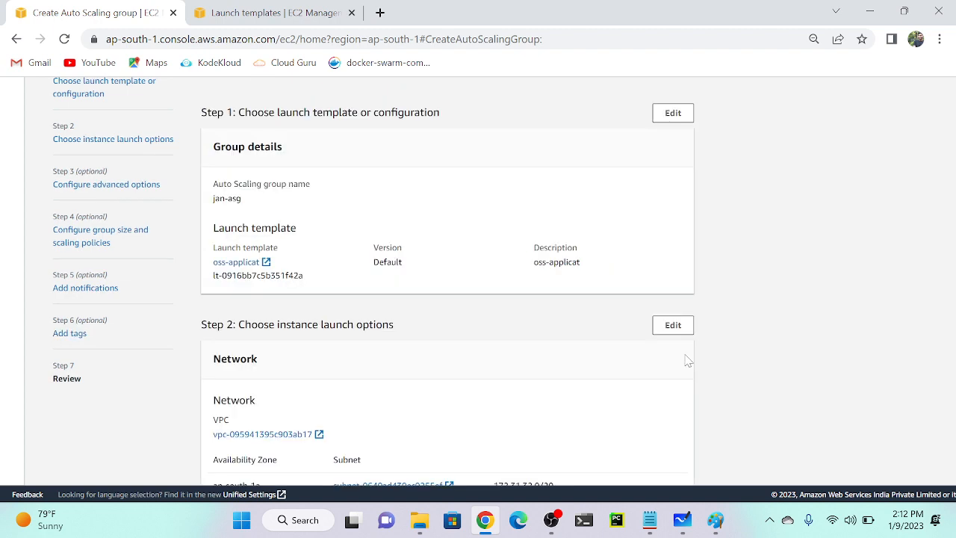
scroll(688, 360, "down", 15)
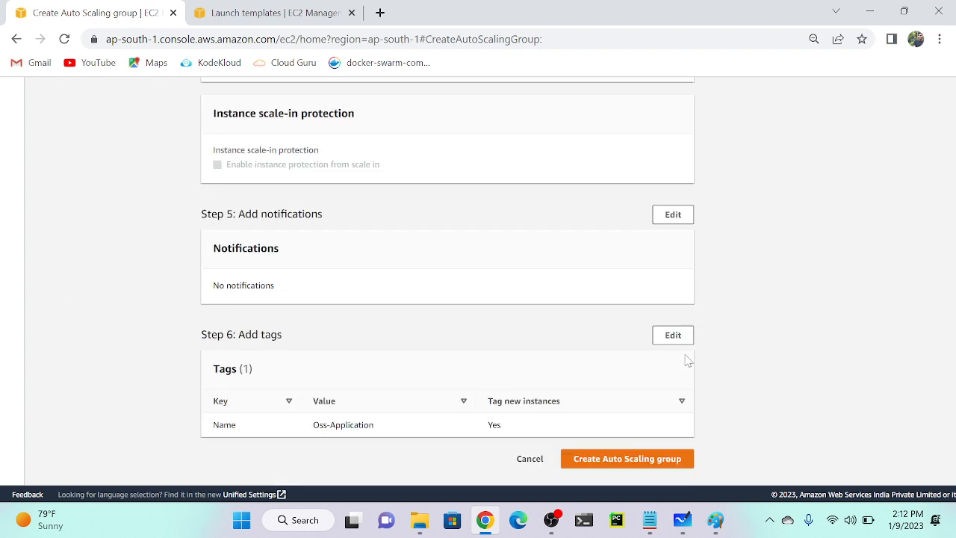
left_click(652, 464)
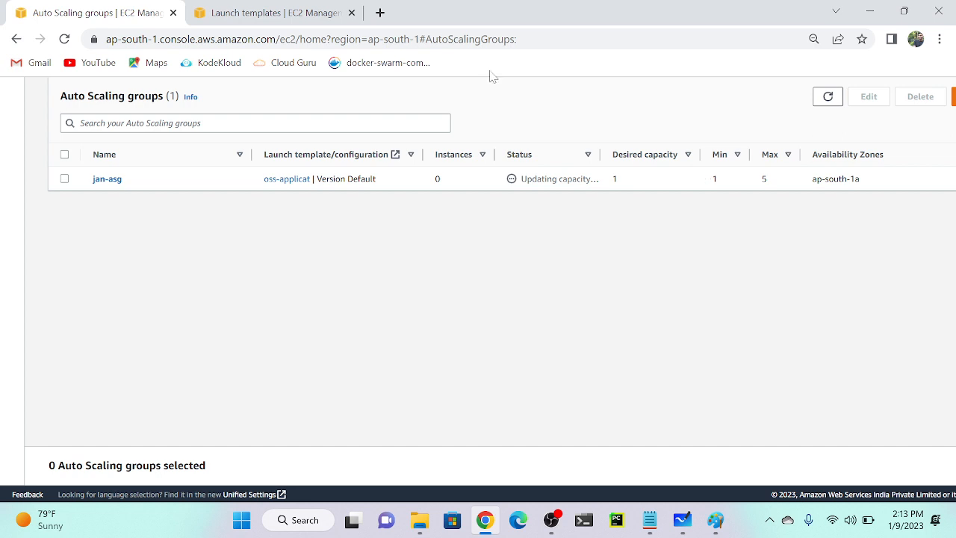
Open the EC2 Instances list in a new tab from the Launch templates page.
left_click(257, 9)
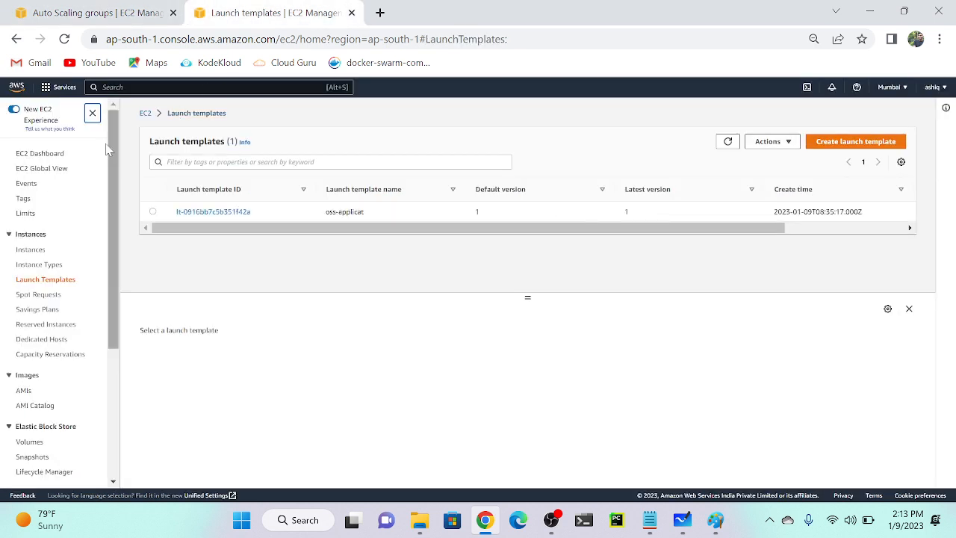
right_click(34, 252)
left_click(73, 266)
left_click(389, 7)
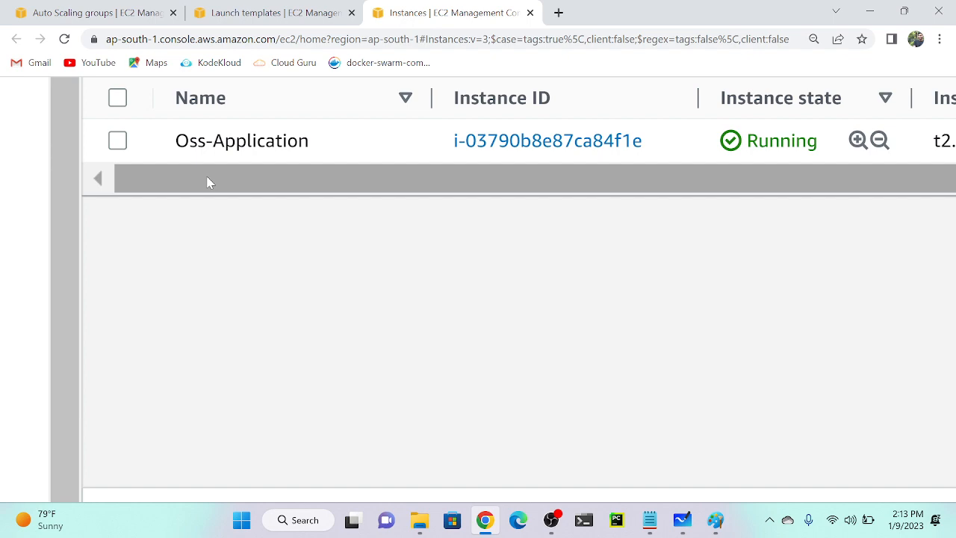
Copy the Oss-Application instance's public IP 3.111.144.117 and check its all-traffic inbound rule.
key("ctrl+minus")
key("ctrl+minus")
key("ctrl+minus")
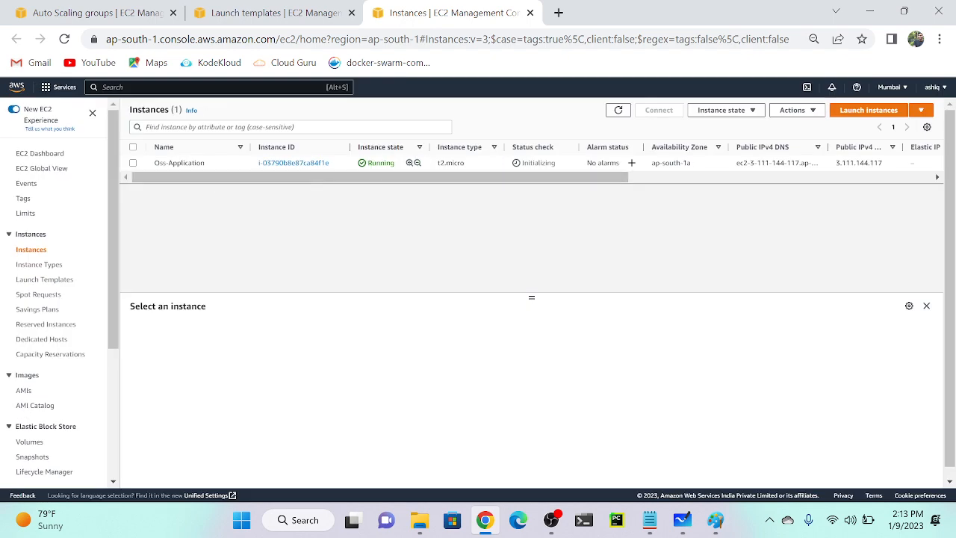
left_click(346, 166)
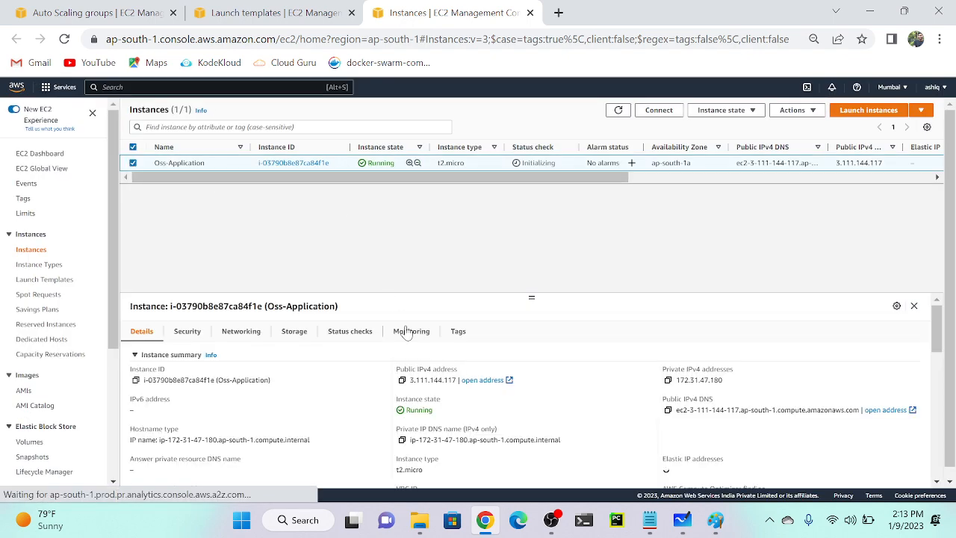
left_click(402, 380)
left_click(196, 335)
scroll(316, 418, "down", 2)
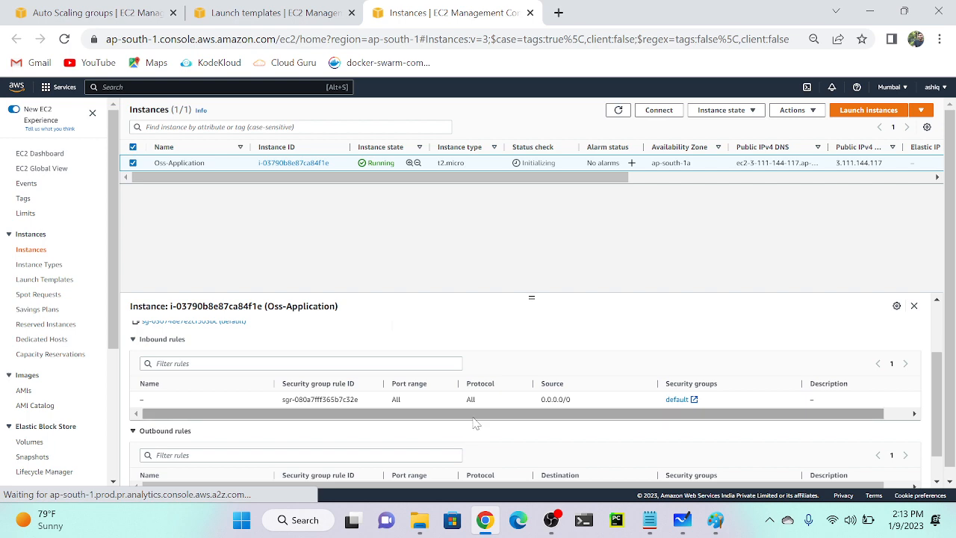
scroll(652, 423, "right", 1)
scroll(676, 424, "left", 1)
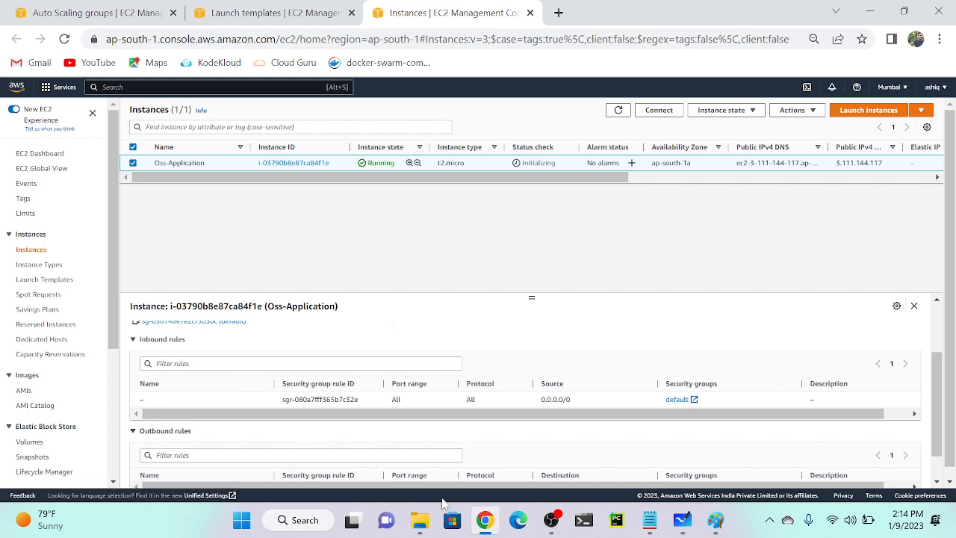
left_click(524, 528)
Load the Deni website at 3.111.144.117 in Edge and scroll to About Company.
key("ctrl+v")
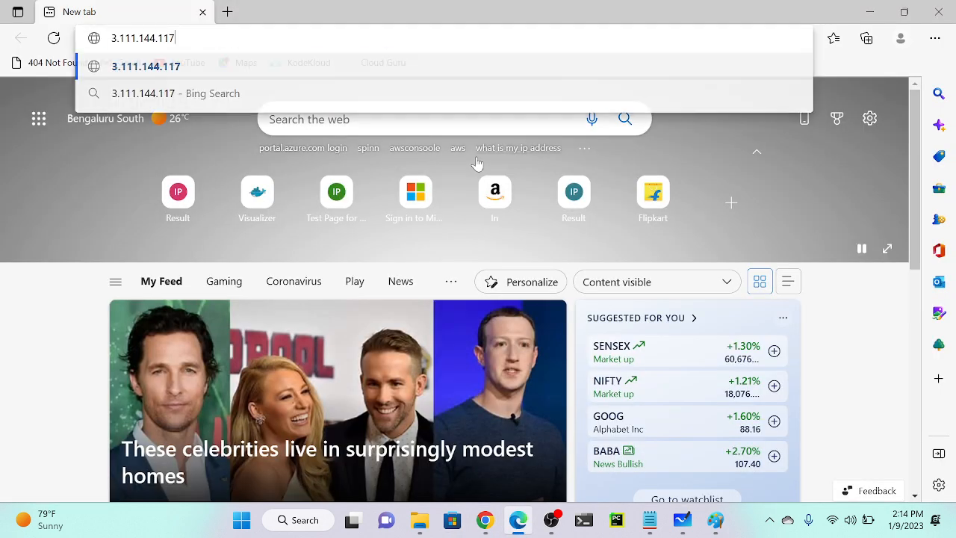
key("Return")
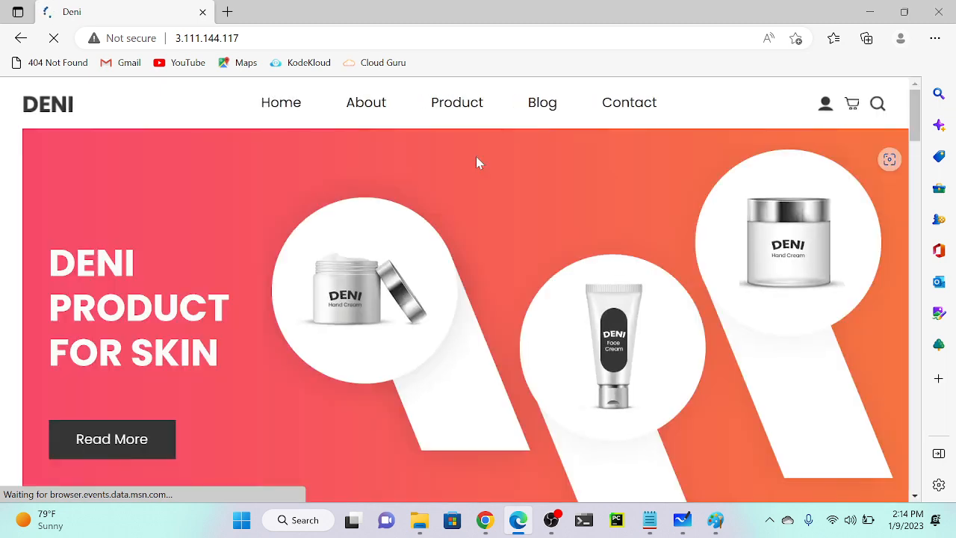
scroll(479, 162, "down", 6)
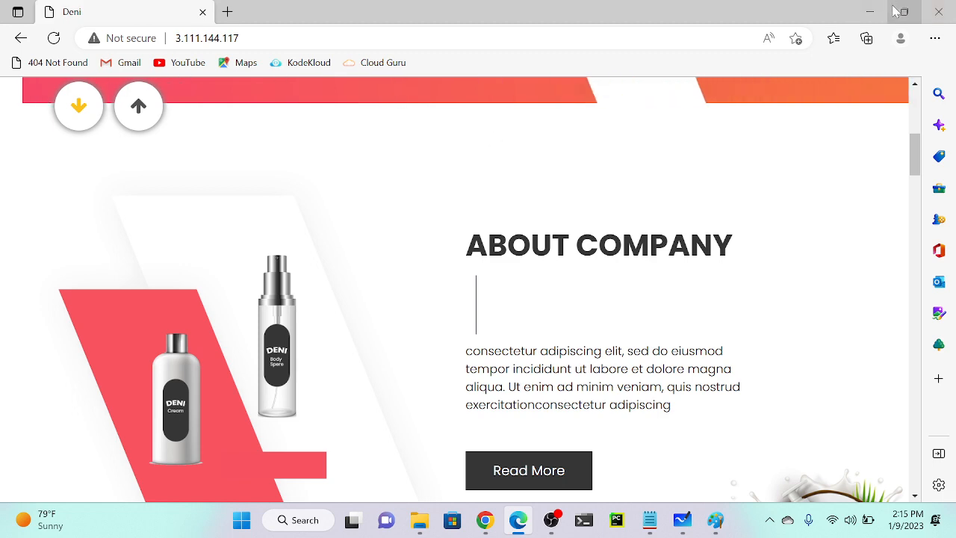
left_click(869, 11)
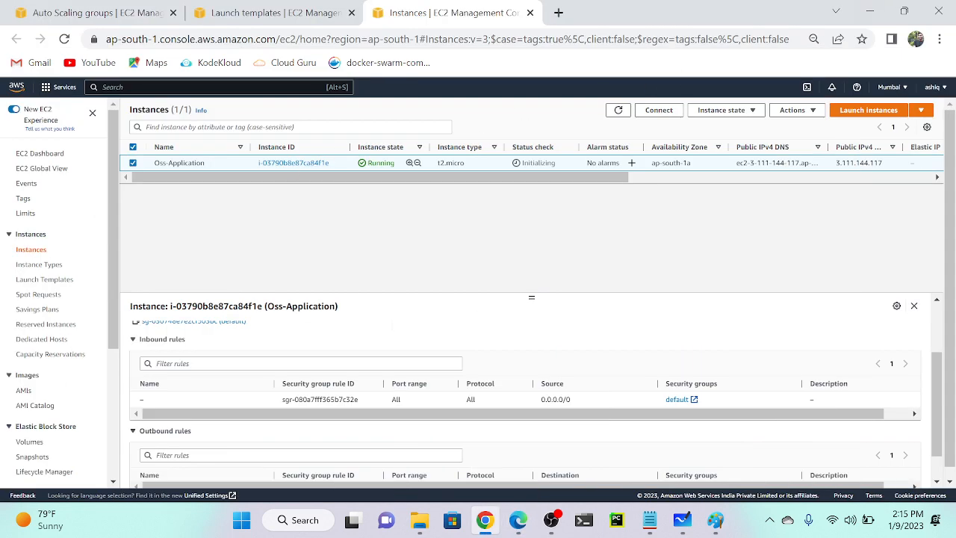
Select jan-asg in the Auto Scaling groups list and refresh it.
left_click(116, 12)
left_click(163, 179)
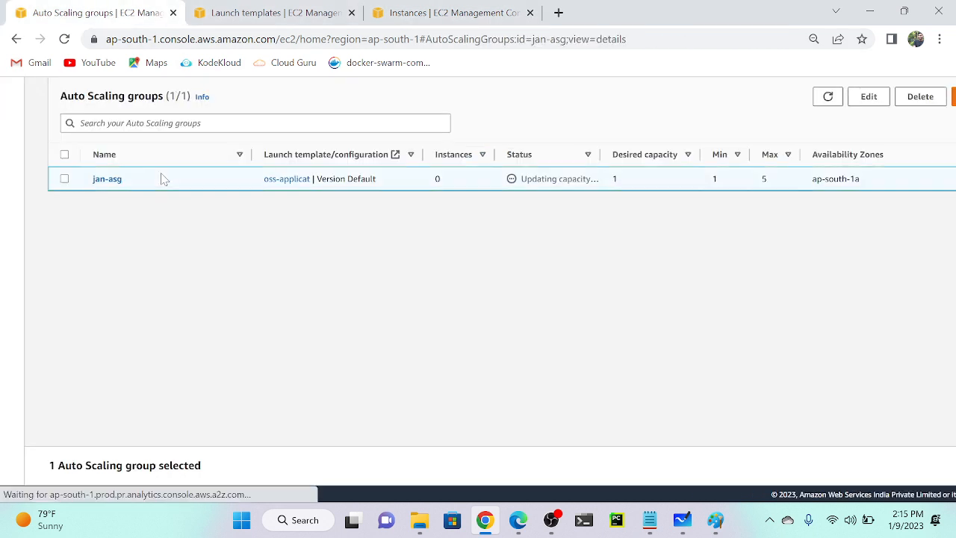
left_click(828, 96)
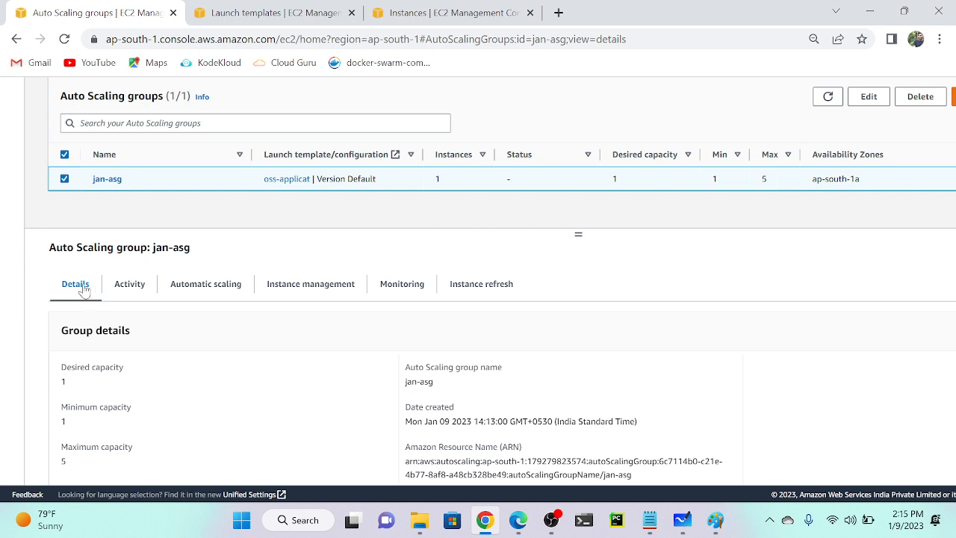
scroll(238, 428, "down", 1)
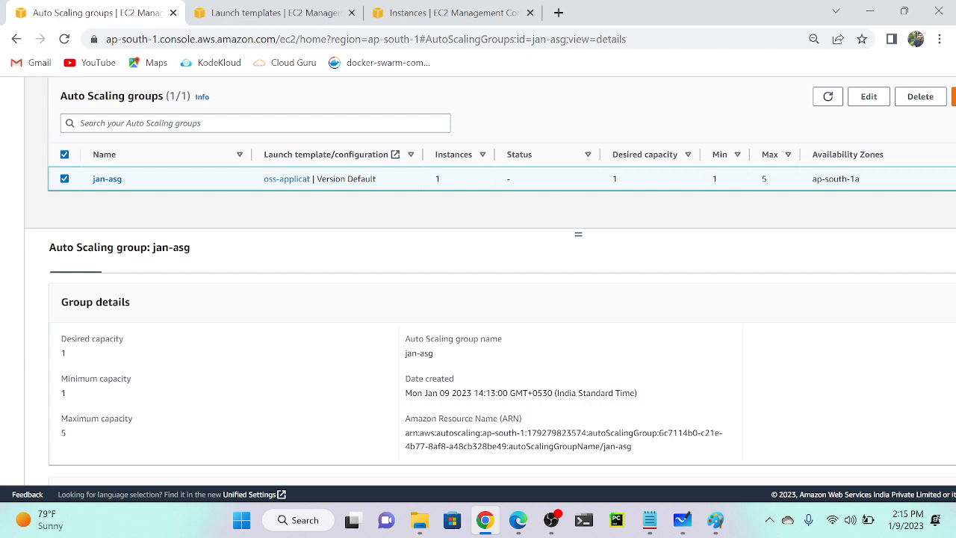
scroll(235, 389, "up", 1)
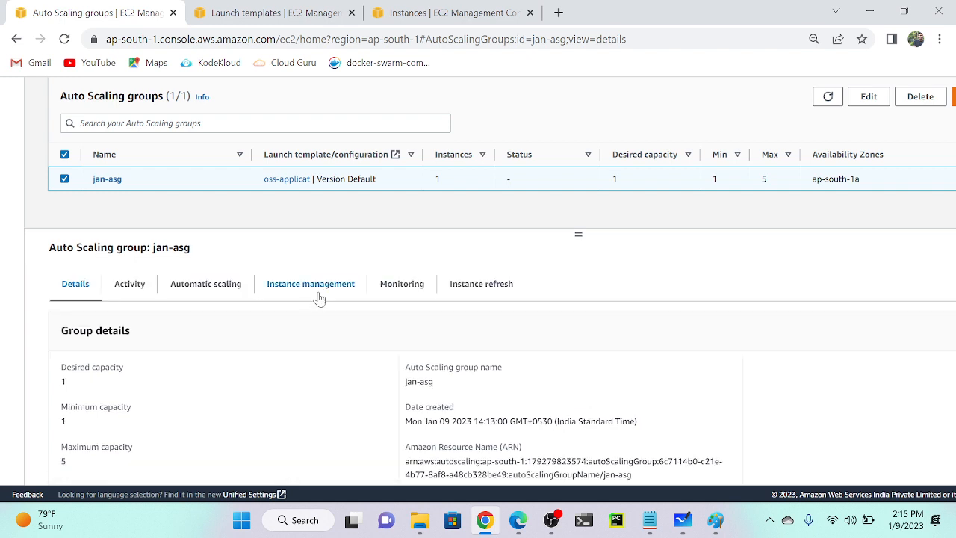
Inspect jan-asg's automatic scaling and group details: desired 1, minimum 1, maximum 5.
left_click(179, 284)
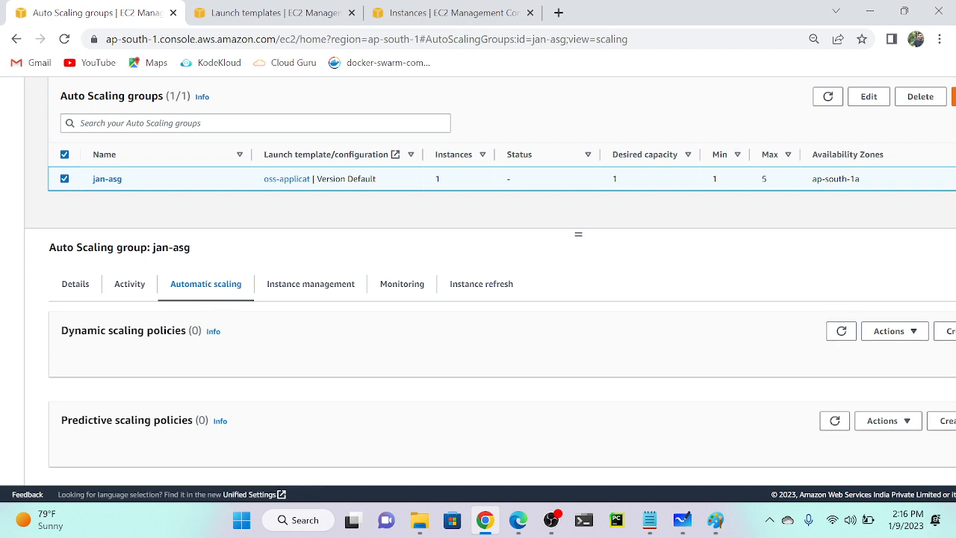
scroll(502, 366, "down", 2)
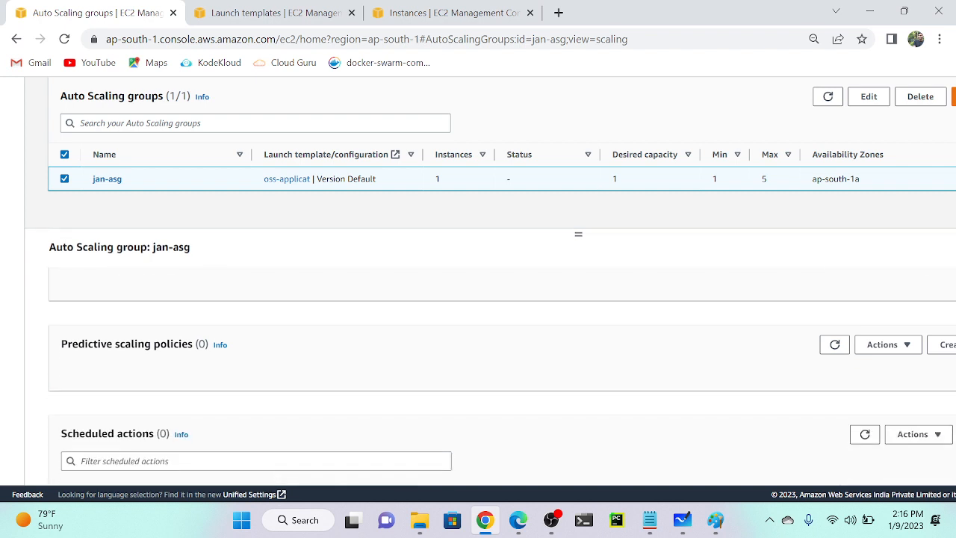
scroll(502, 366, "down", 2)
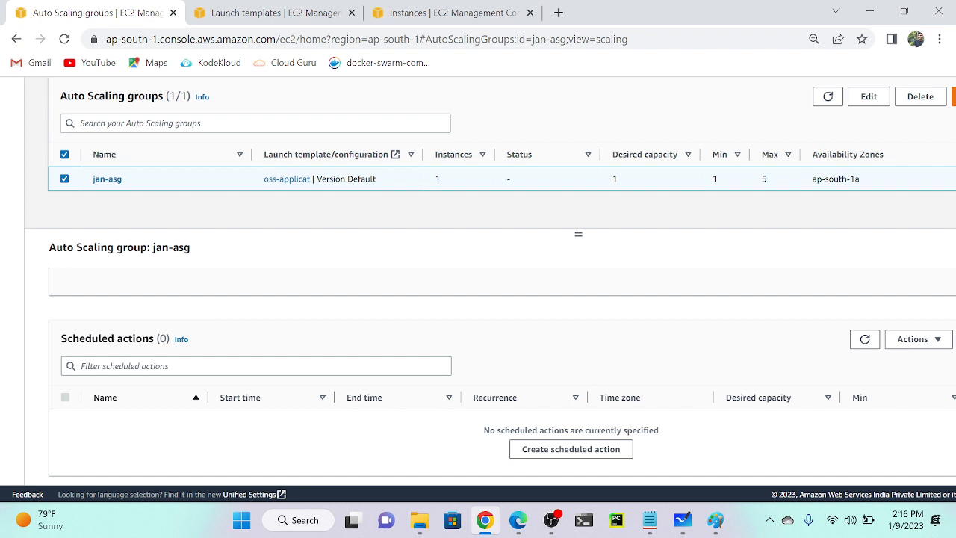
scroll(502, 366, "up", 4)
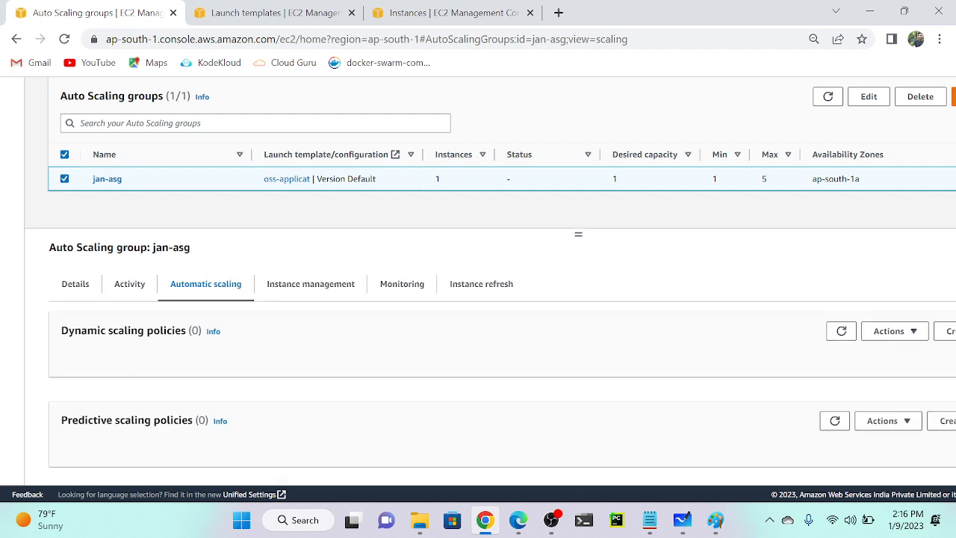
left_click(486, 187)
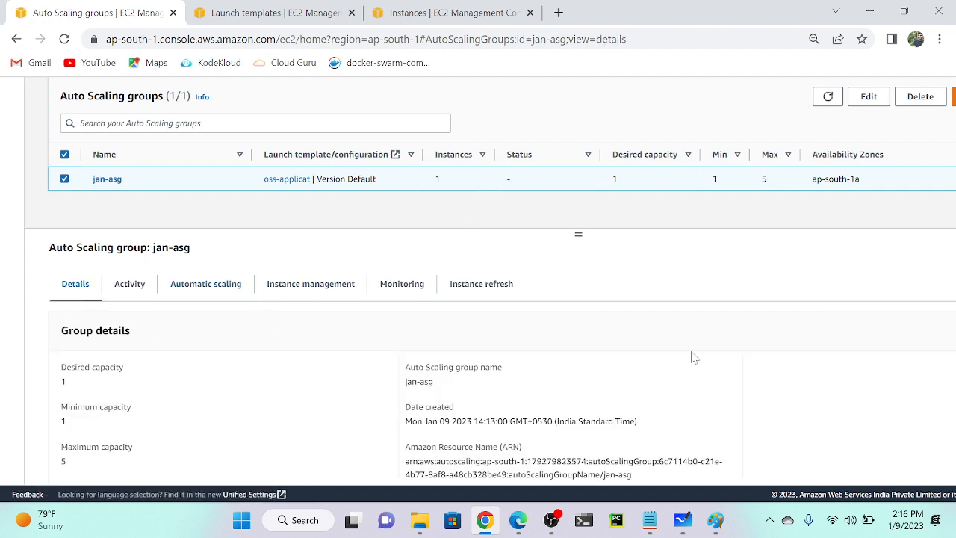
key("ctrl+minus")
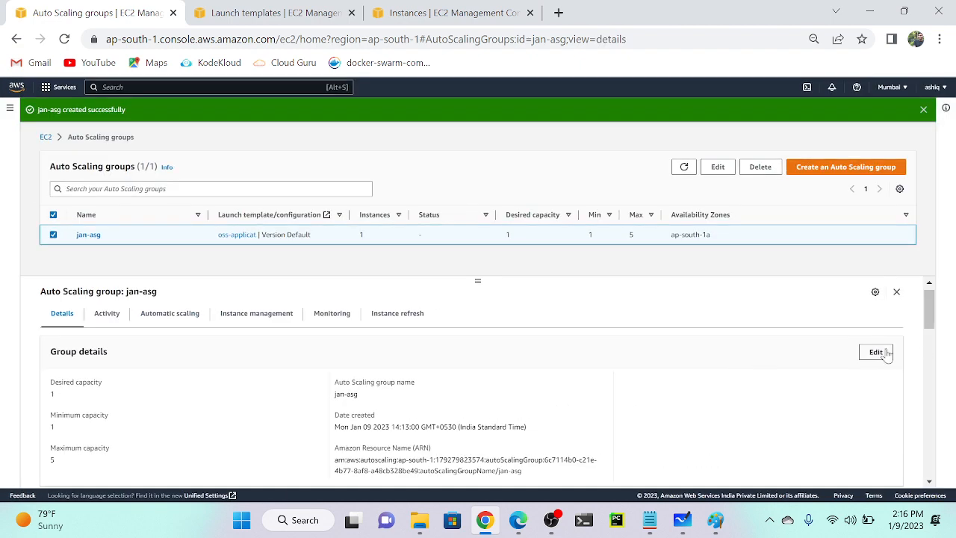
Set jan-asg's desired and minimum capacity to 3.
left_click(876, 354)
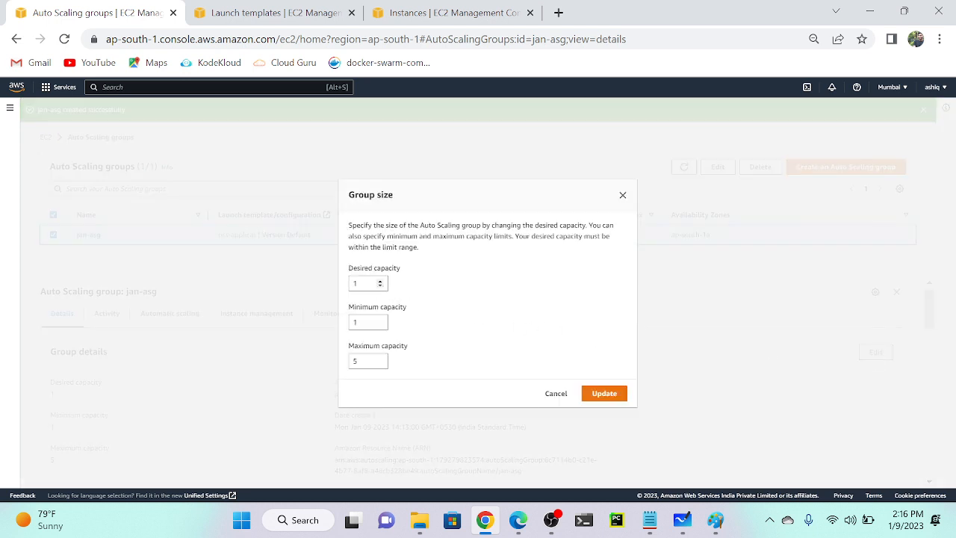
left_click(378, 322)
key("BackSpace")
type("0")
left_click(605, 393)
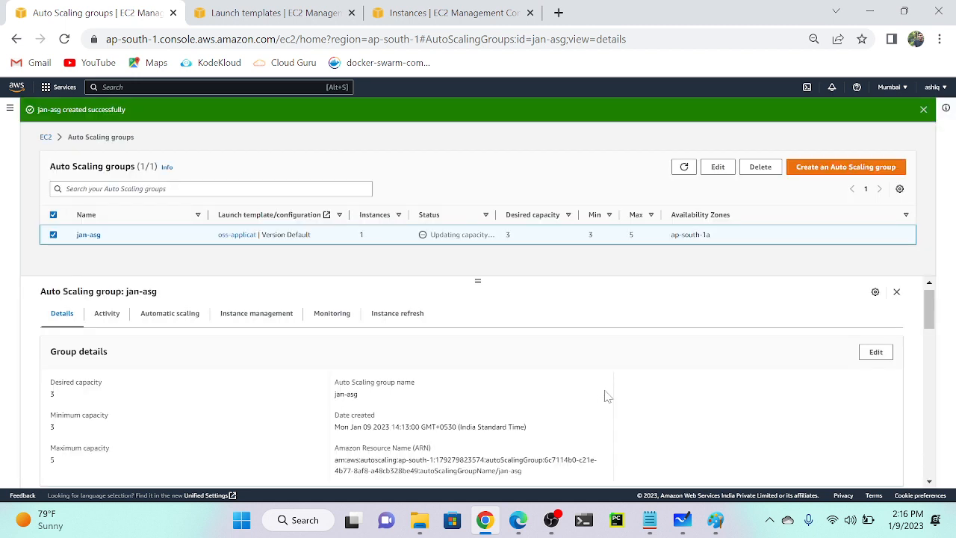
Refresh the Instances list until the newly launched Oss-Application instances appear.
left_click(441, 9)
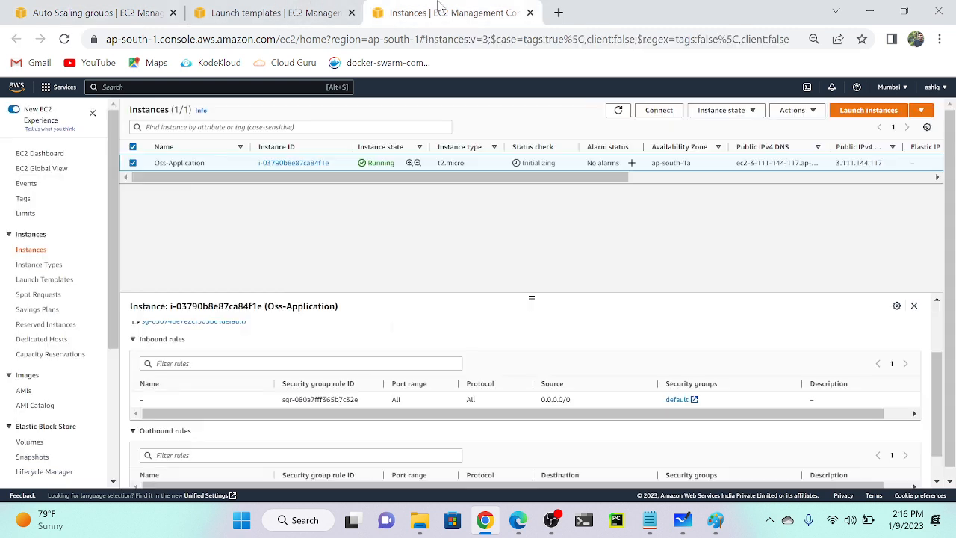
left_click(619, 109)
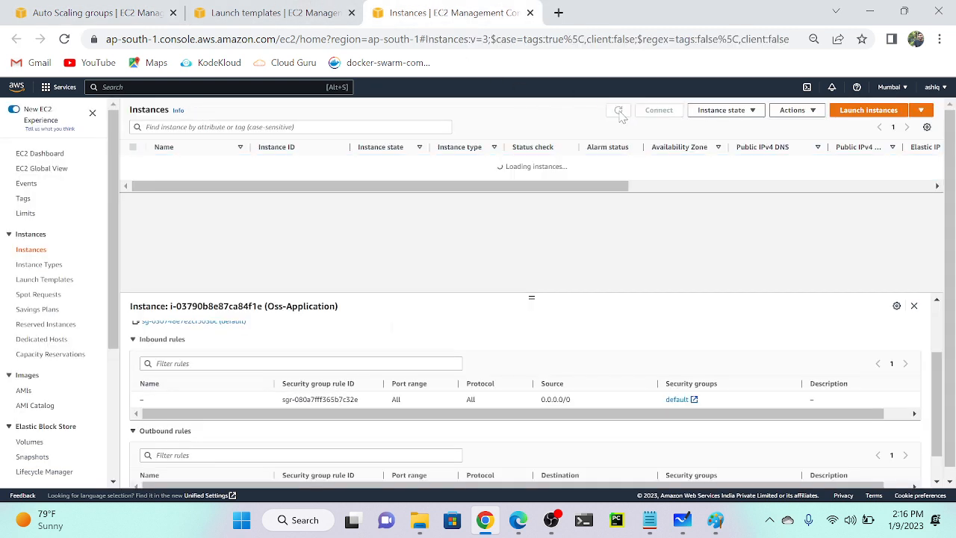
left_click(619, 112)
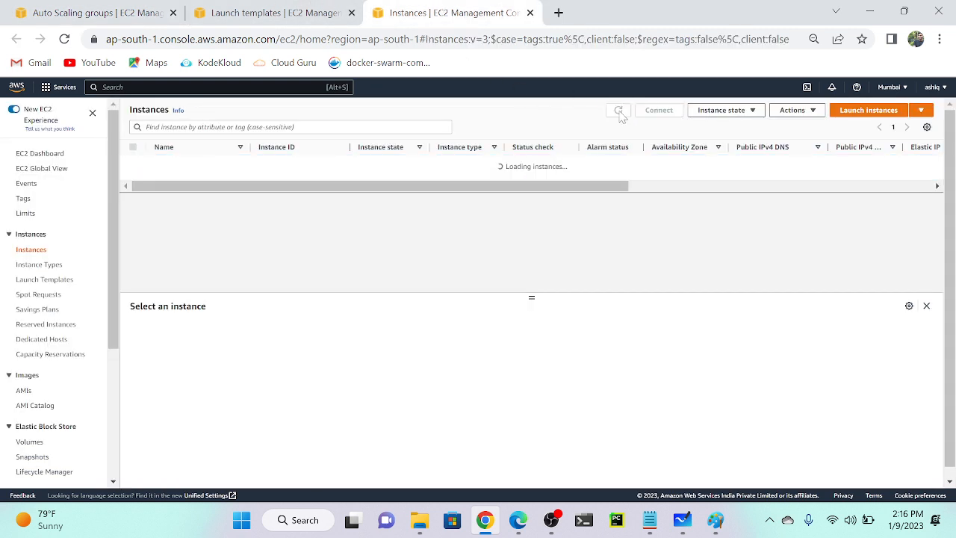
left_click(619, 111)
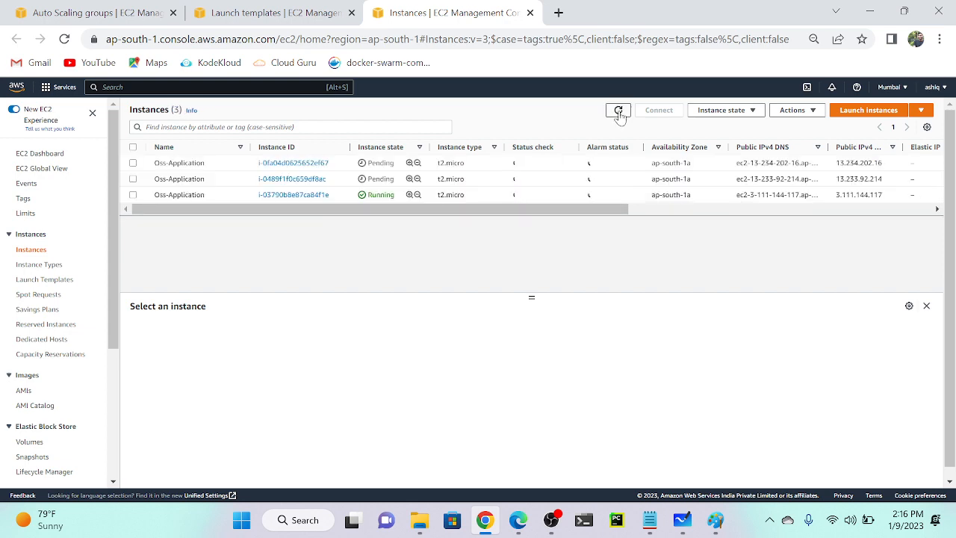
scroll(463, 208, "up", 5, "ctrl")
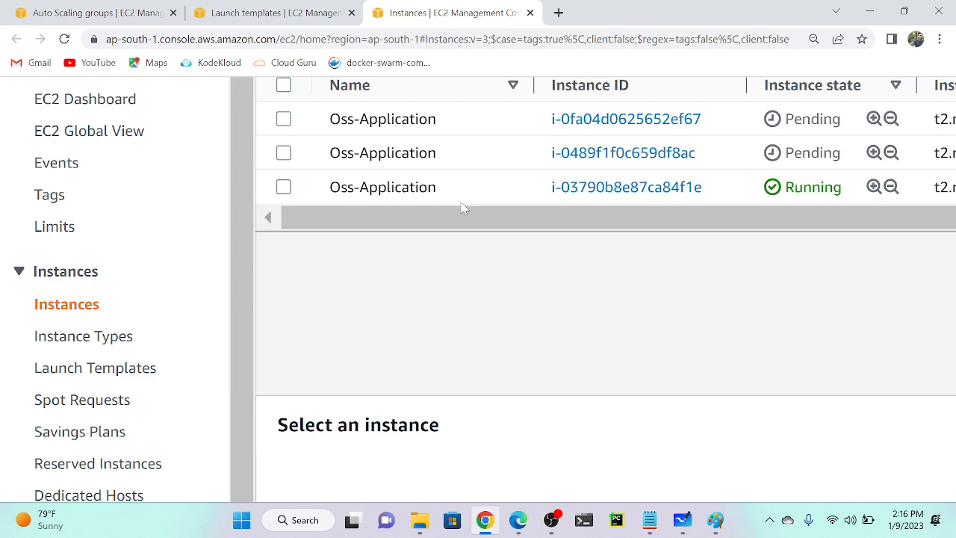
key("ctrl+minus")
key("ctrl+minus")
key("ctrl+minus")
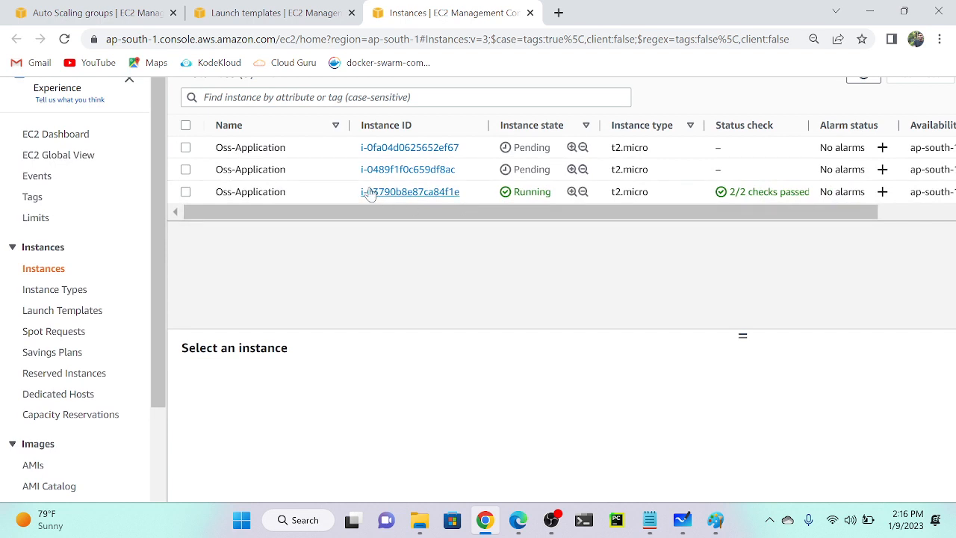
Copy the second Oss-Application instance's public IP 13.233.92.214.
left_click(333, 173)
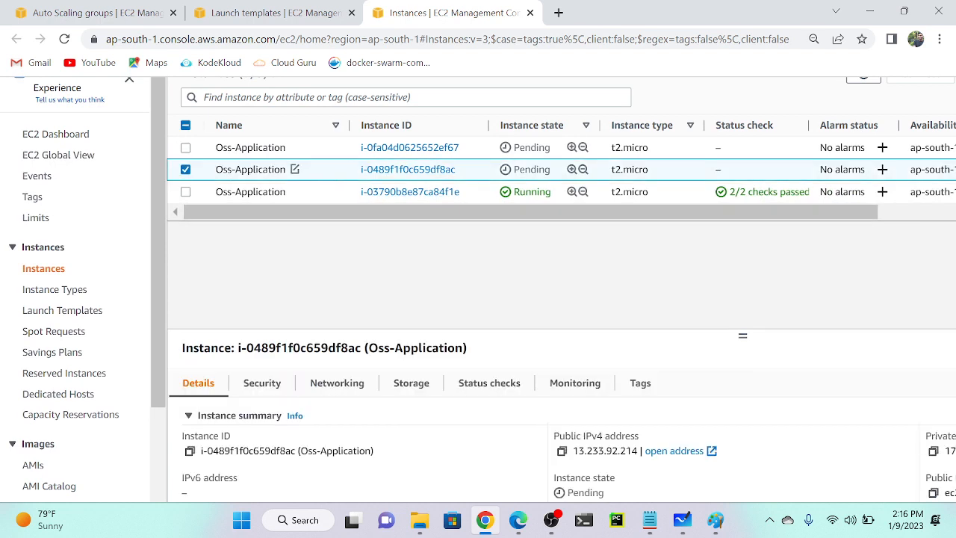
left_click(562, 451)
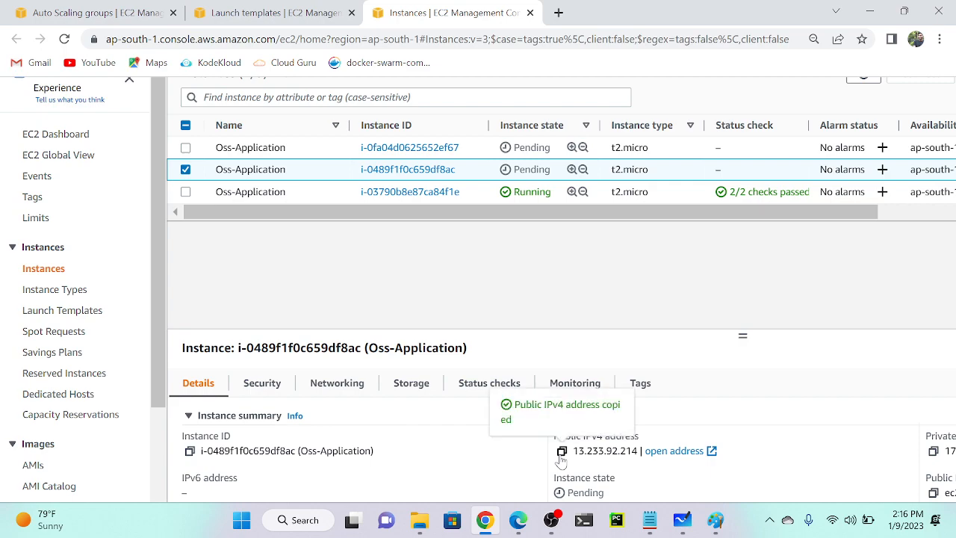
scroll(613, 464, "up", 3)
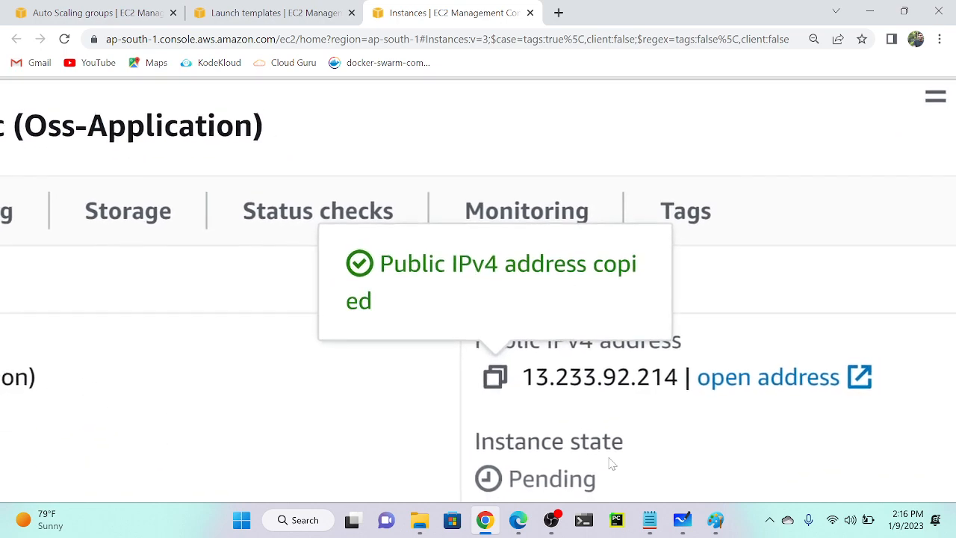
scroll(613, 464, "down", 5)
left_click(518, 520)
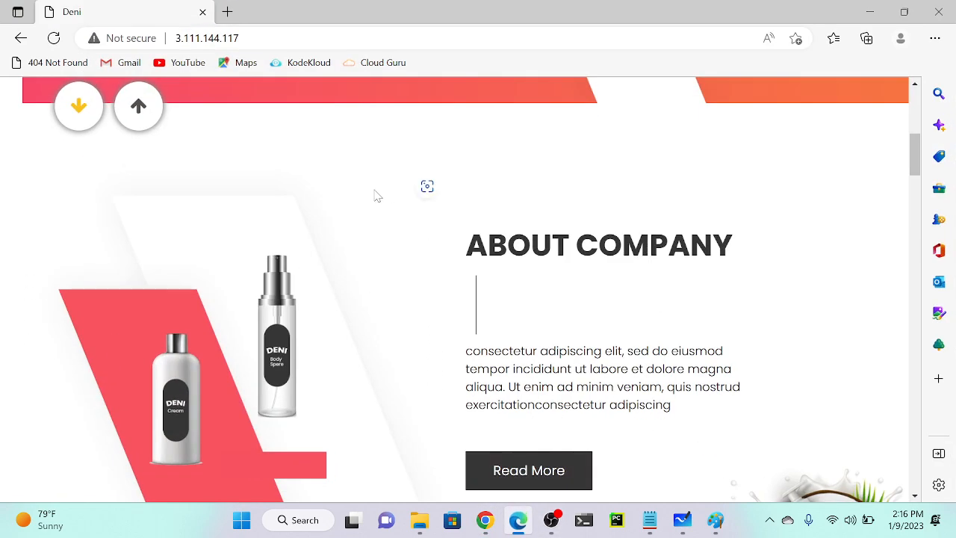
Load the second instance's IP 13.233.92.214 in a new Edge tab.
left_click(228, 12)
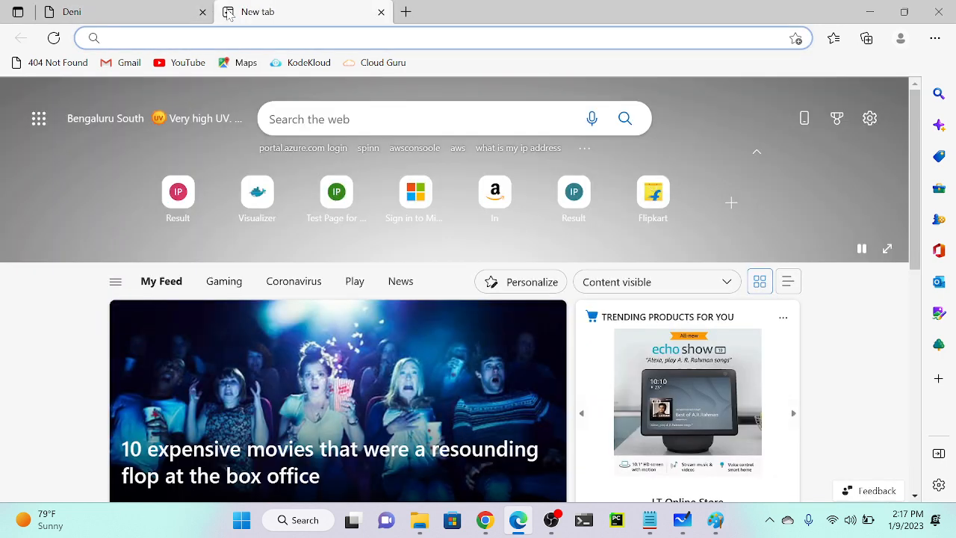
key("ctrl+v")
key("Return")
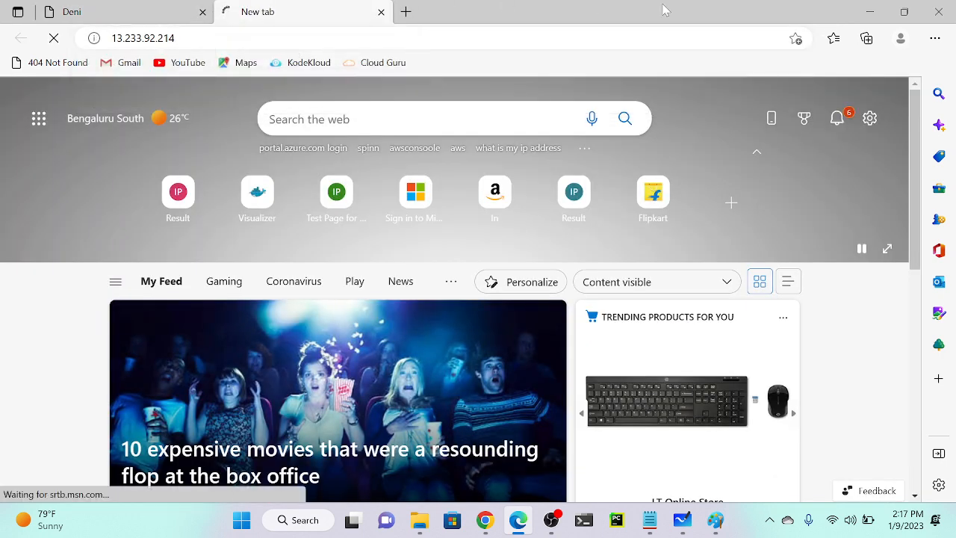
Copy the first instance's IP 13.234.202.16 and load it in another new tab.
left_click(870, 13)
left_click(295, 120)
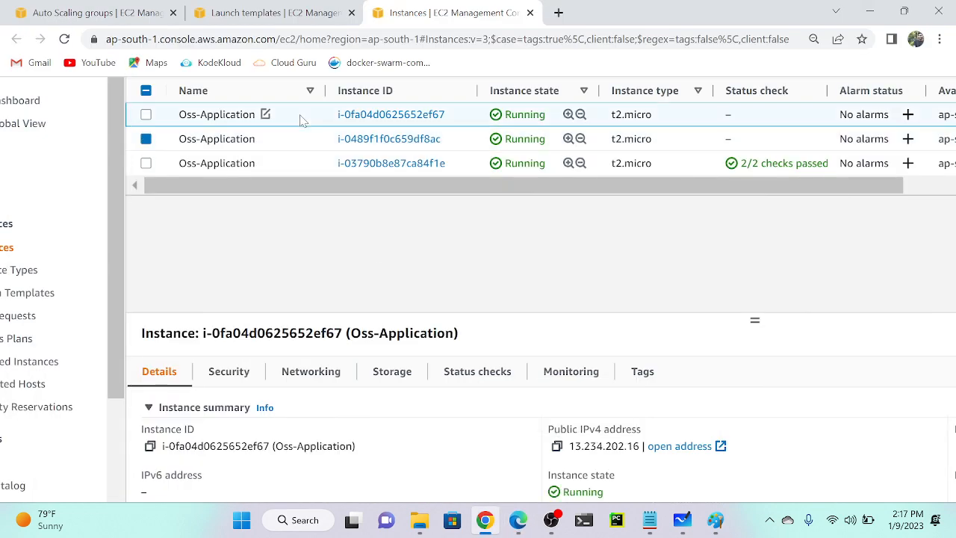
left_click(556, 445)
left_click(518, 520)
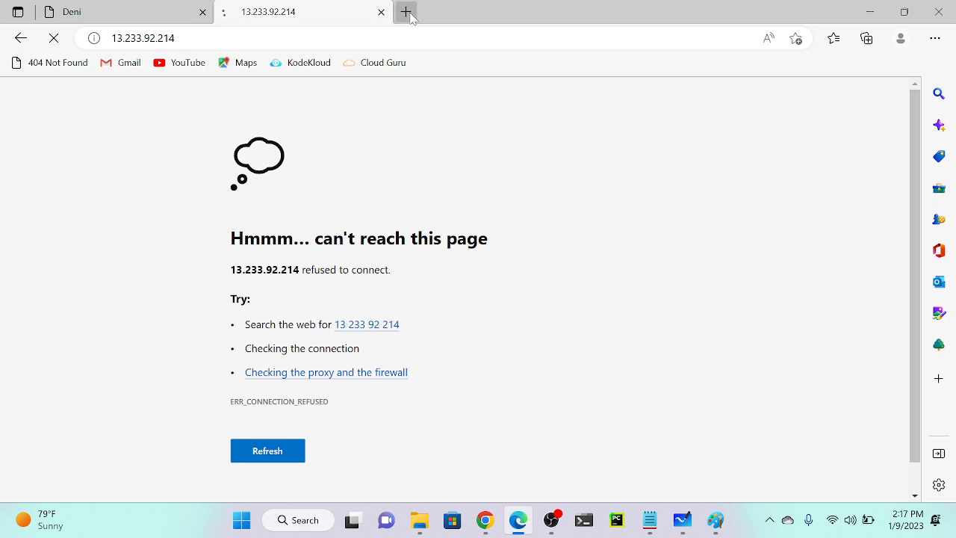
left_click(407, 12)
key("ctrl+v")
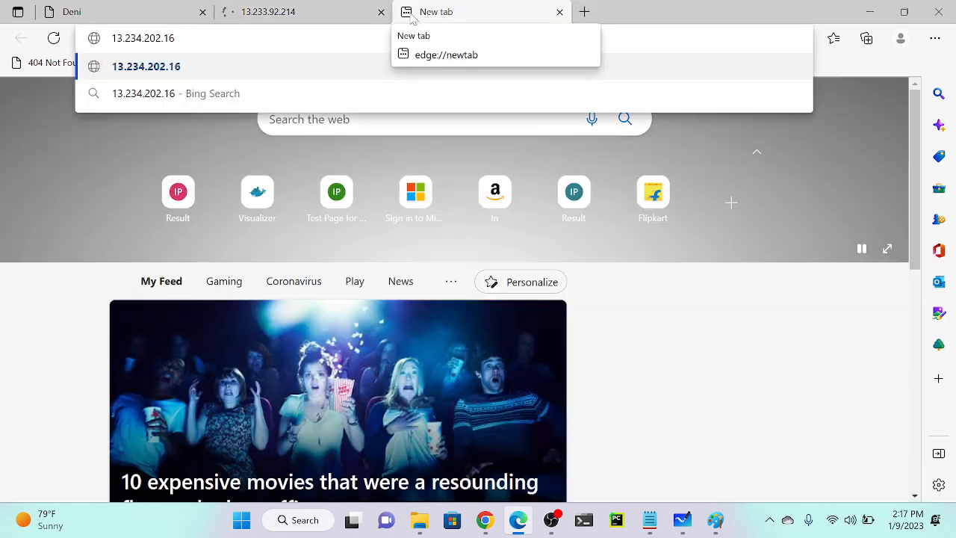
key("Return")
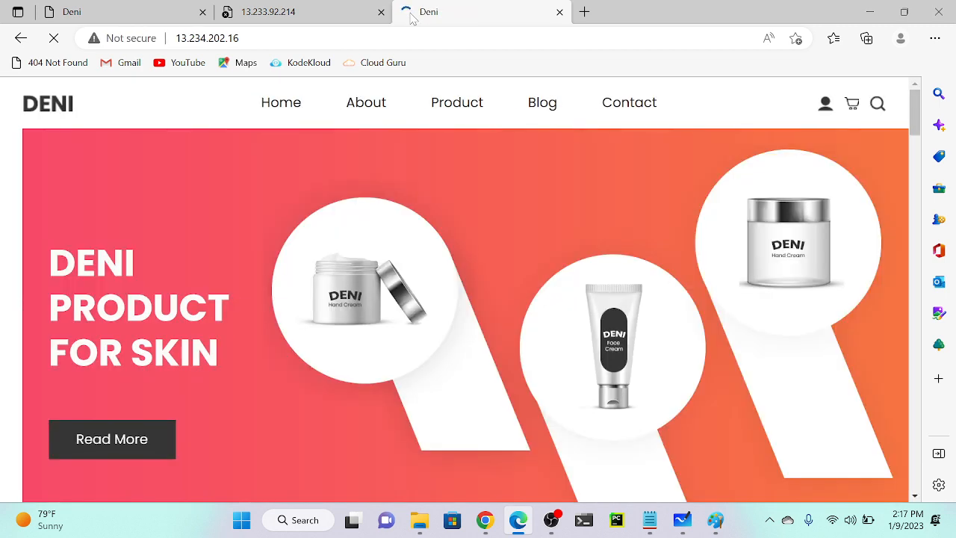
Reload the refused 13.233.92.214 tab and compare all three Deni tabs, ending on 13.234.202.16.
left_click(358, 12)
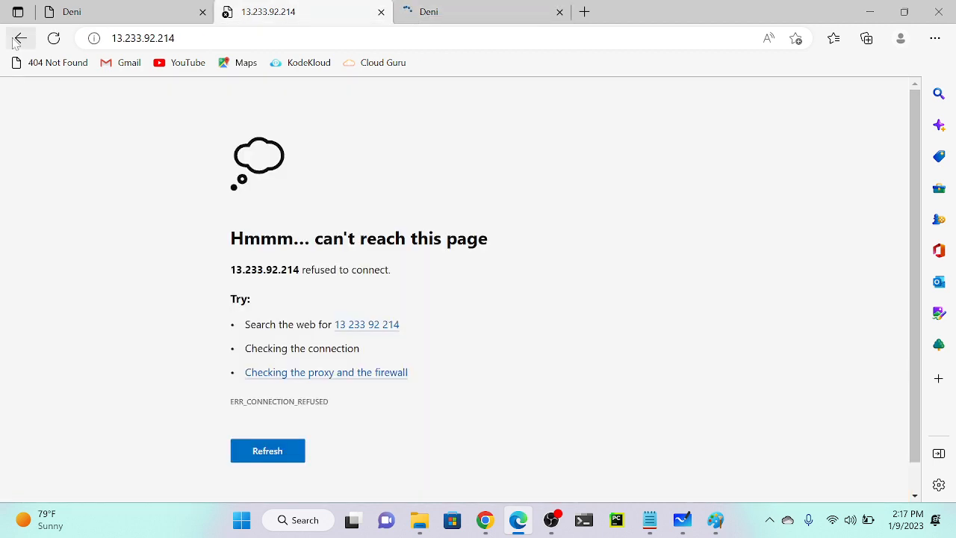
left_click(54, 39)
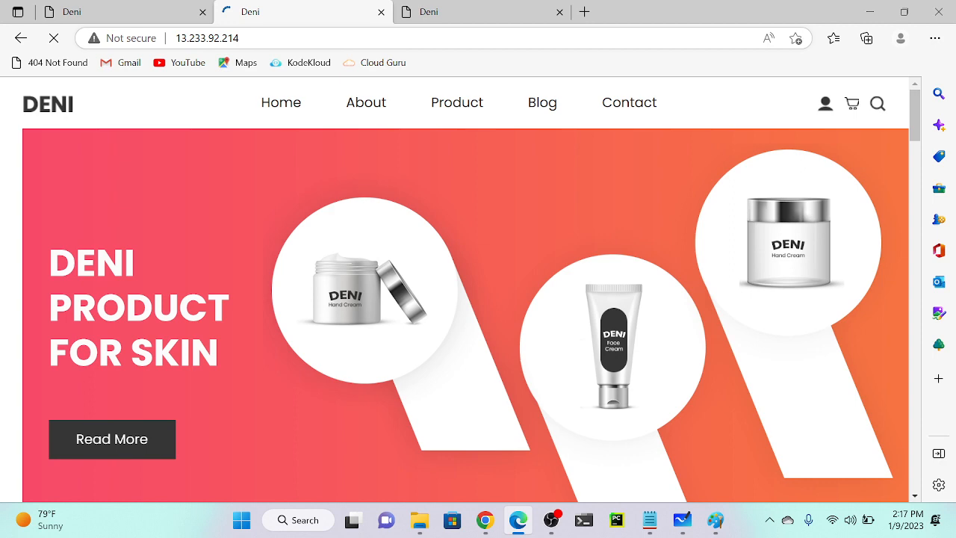
left_click(171, 5)
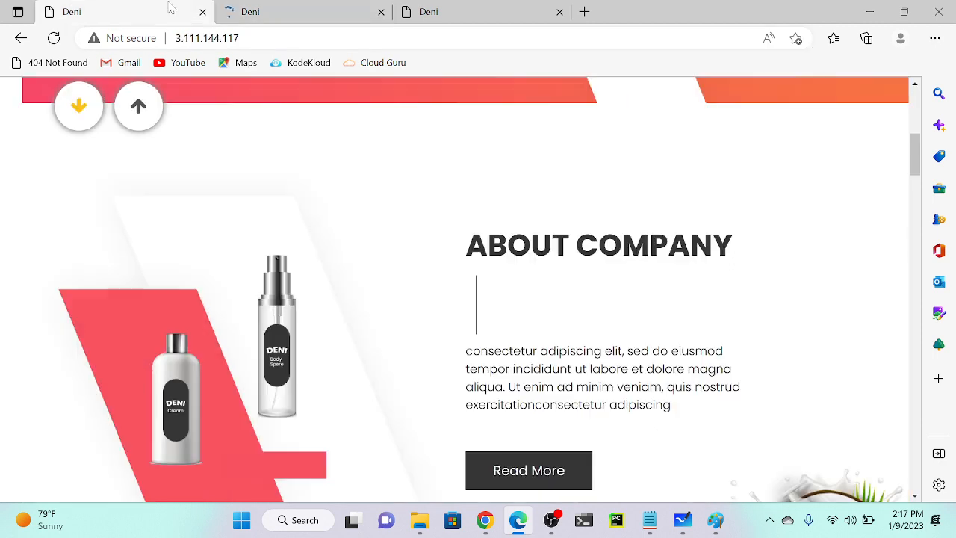
left_click(264, 6)
left_click(433, 9)
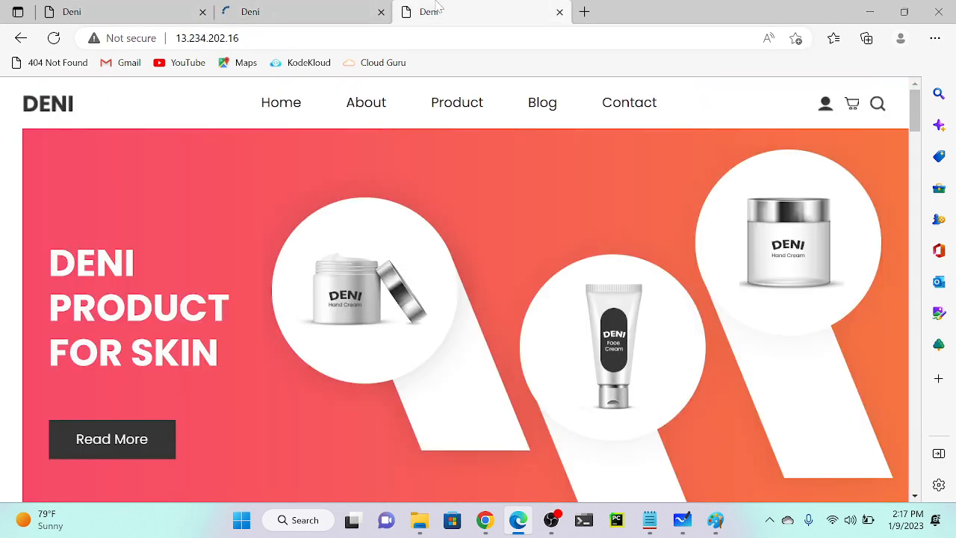
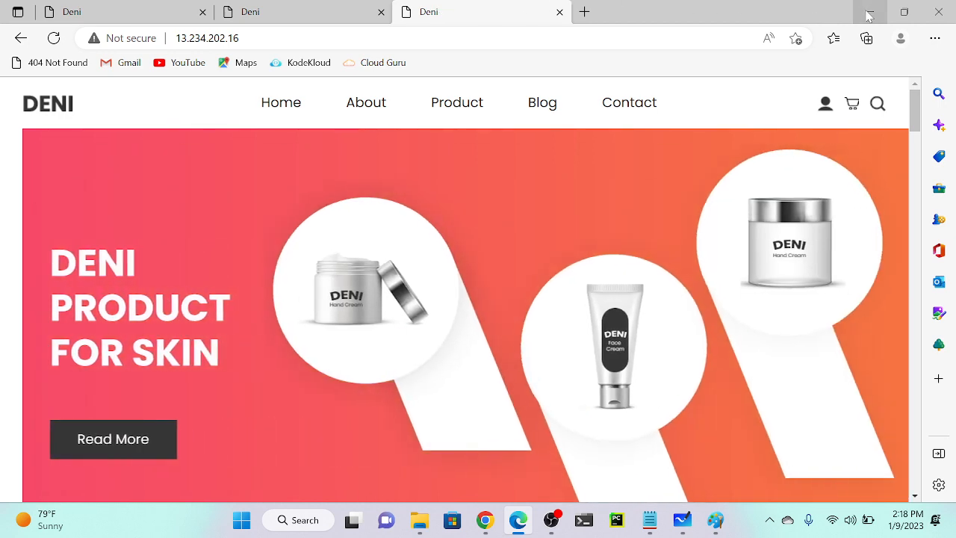
Hide the Deni shop window and return to the jan-asg Auto Scaling group details.
left_click(869, 13)
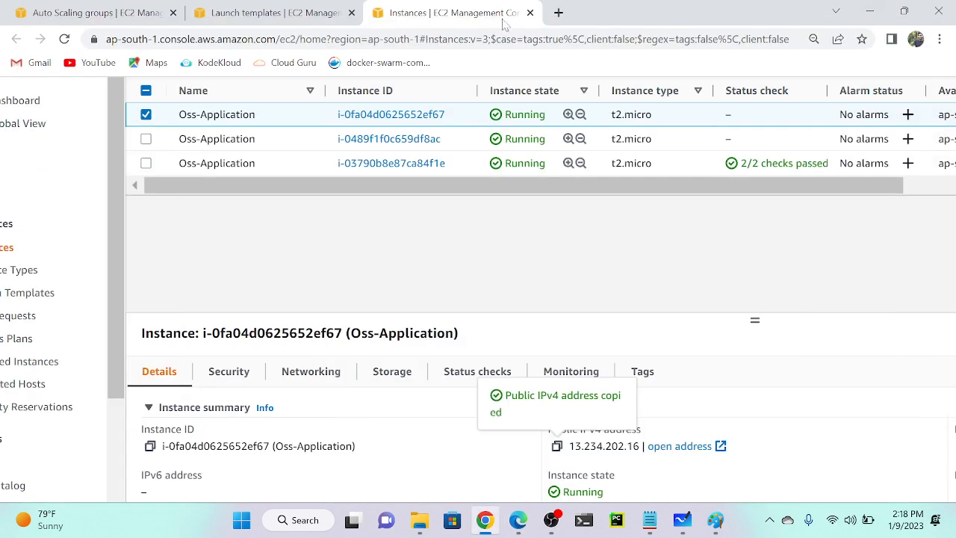
left_click(142, 15)
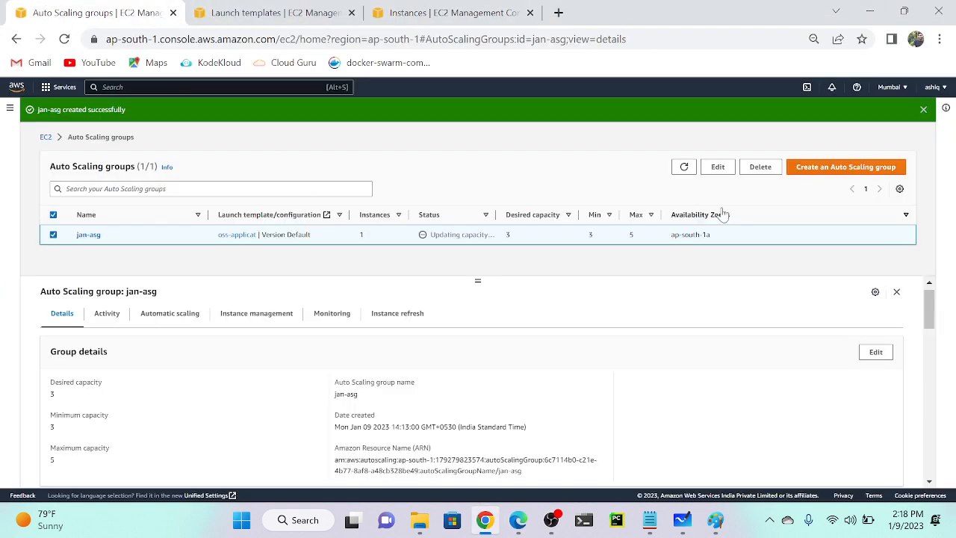
Change jan-asg's desired and minimum capacity from 3 to 1, keeping maximum at 5.
left_click(878, 353)
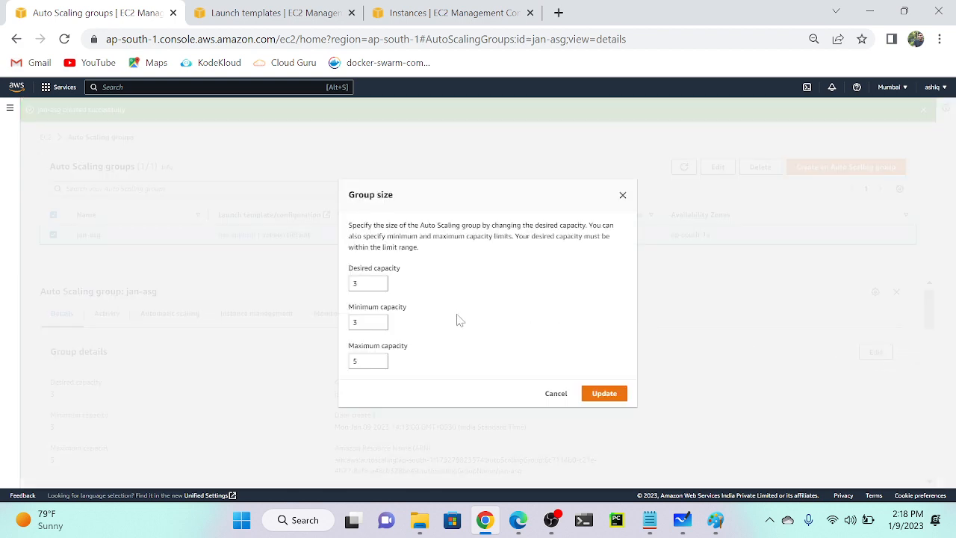
scroll(361, 282, "up", 5)
left_click(362, 284)
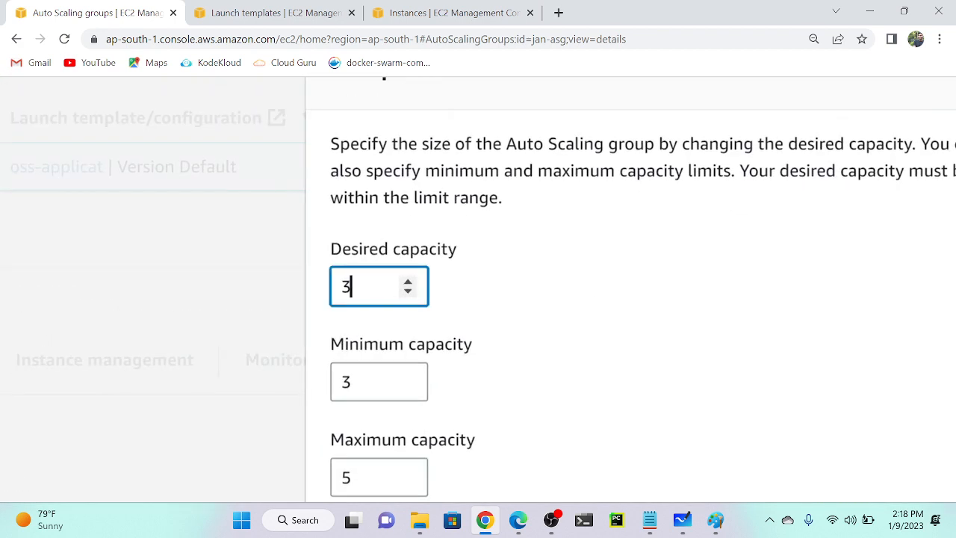
key("BackSpace")
type("1")
left_click(372, 395)
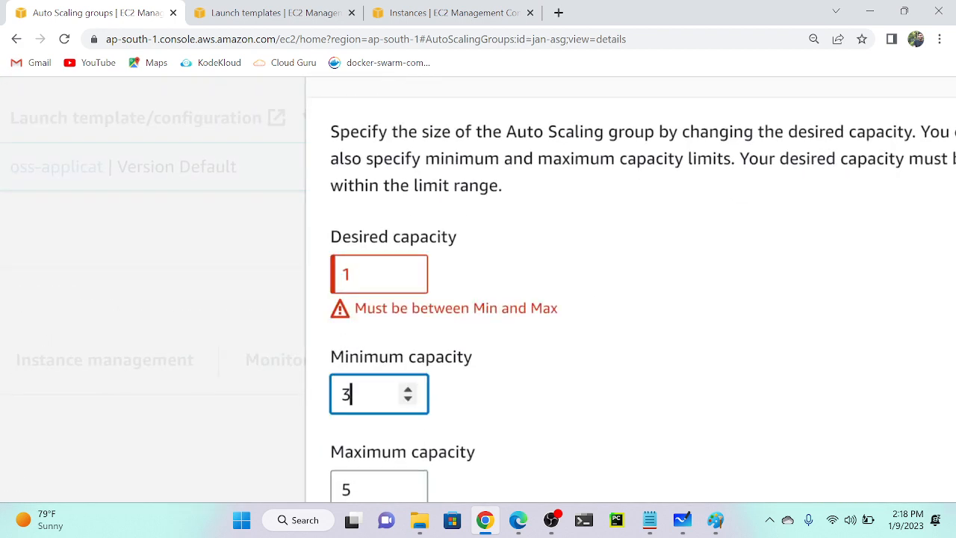
key("BackSpace")
type("1")
scroll(632, 375, "down", 5)
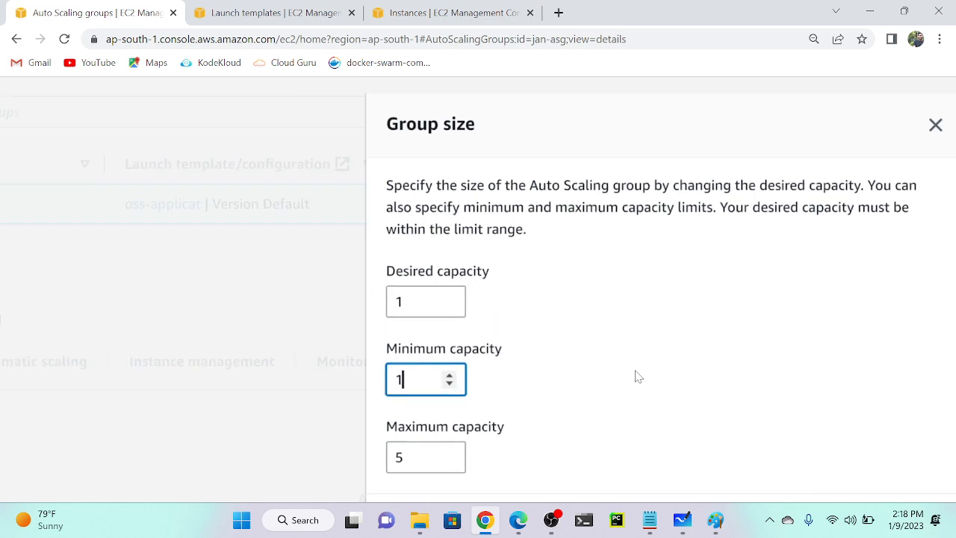
left_click(660, 422)
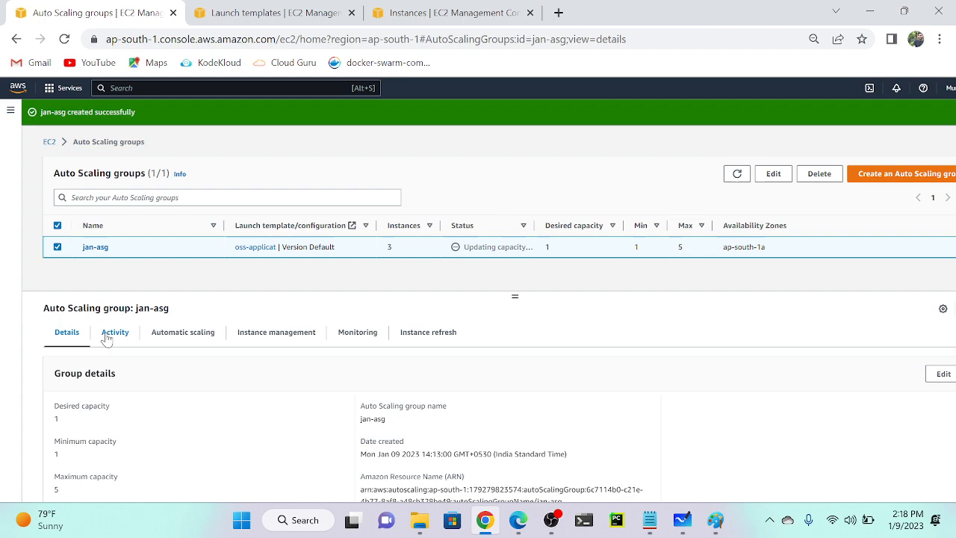
Refresh jan-asg's activity history to see two instances terminating after the capacity drop.
left_click(110, 333)
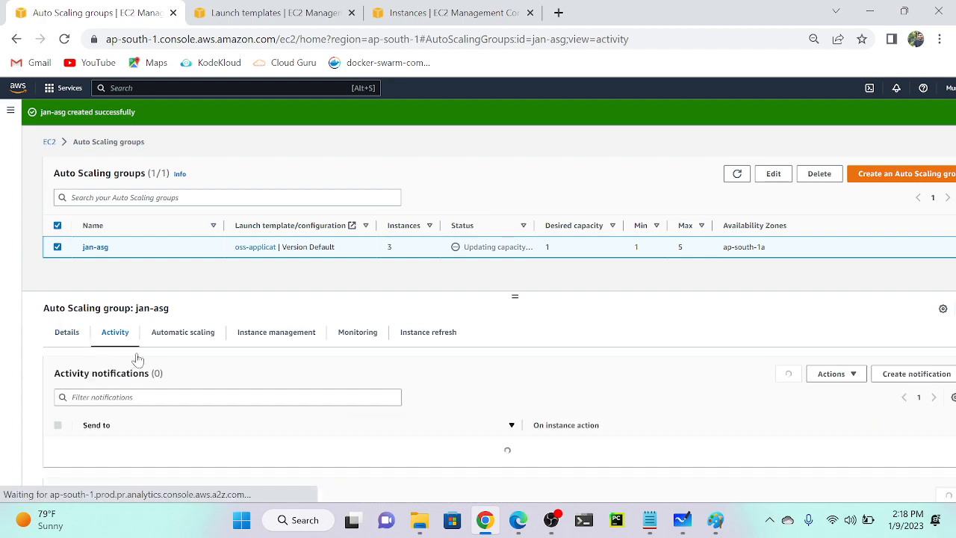
scroll(346, 423, "down", 3)
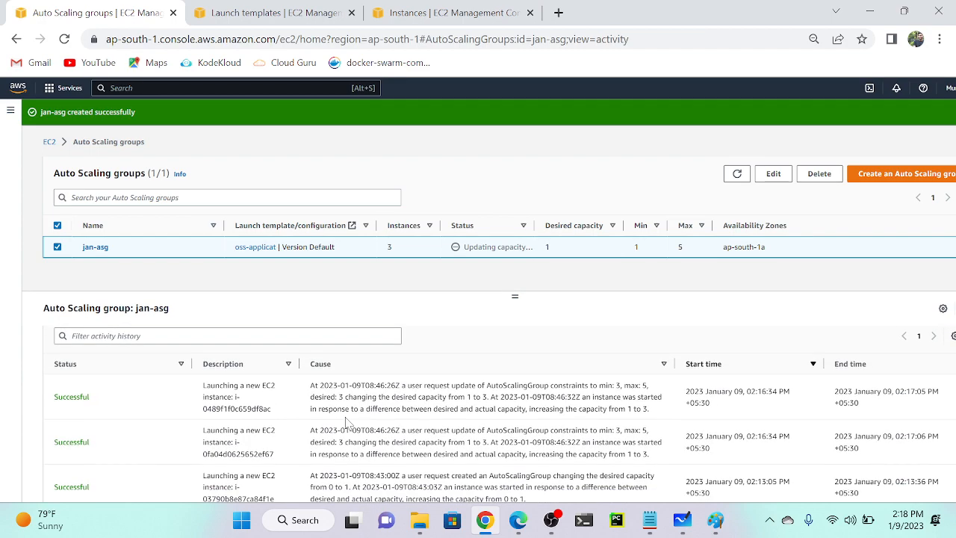
scroll(272, 399, "up", 5, "ctrl")
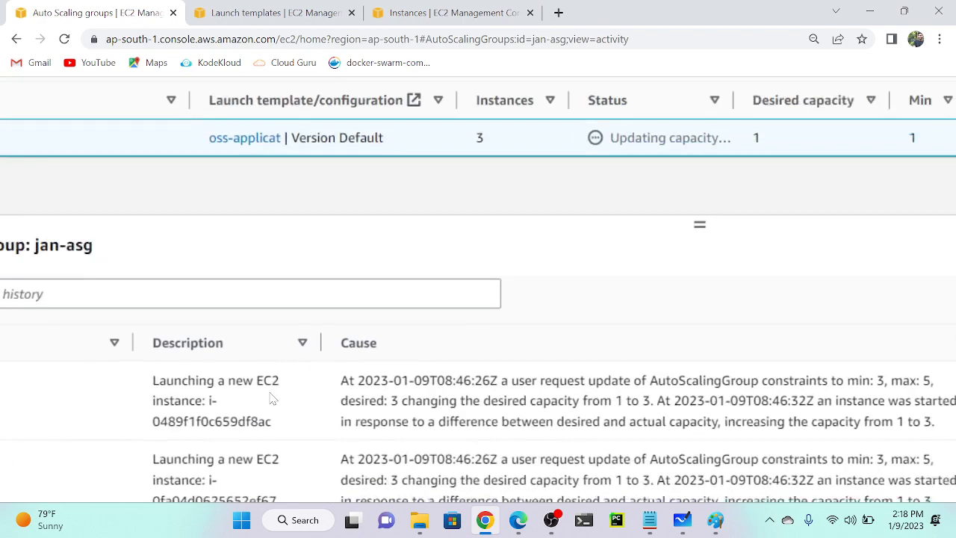
scroll(363, 429, "down", 5, "ctrl")
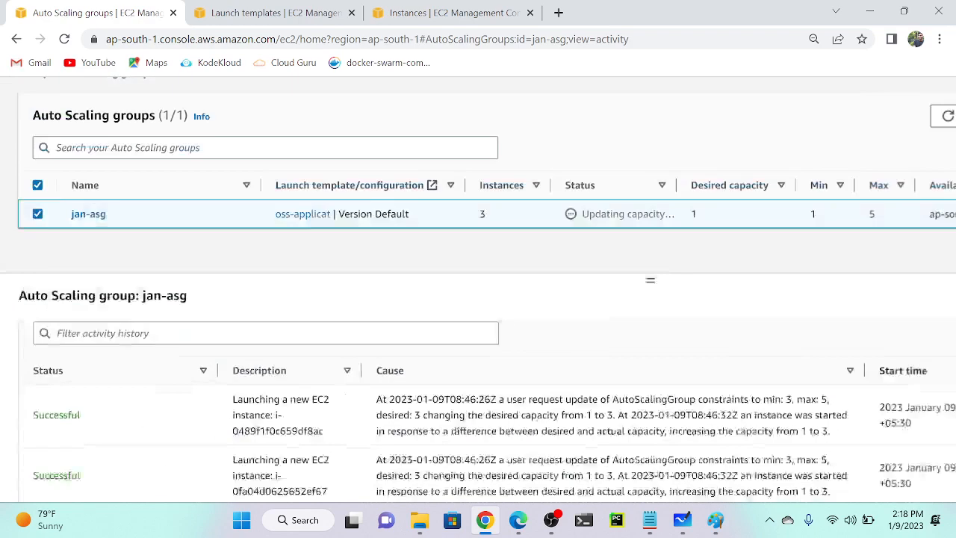
scroll(335, 348, "up", 1)
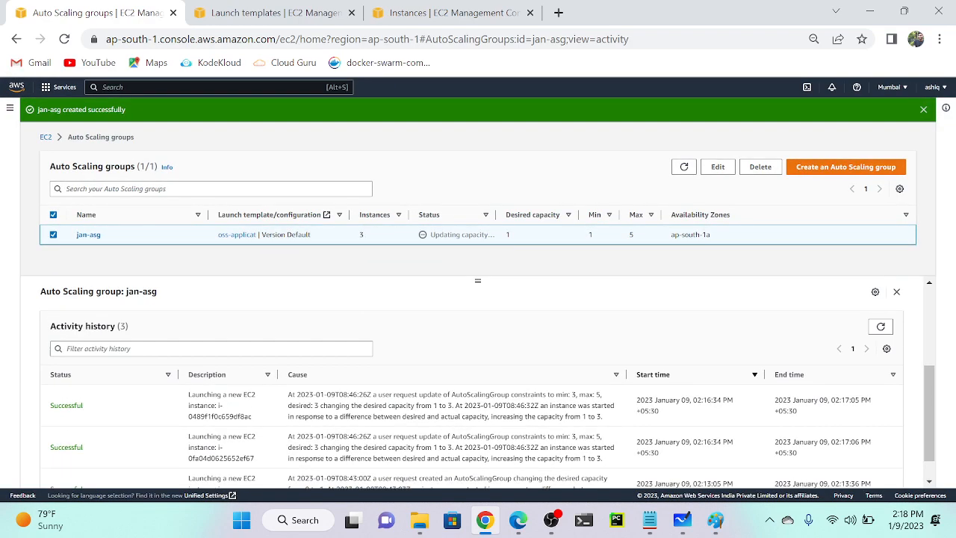
left_click(881, 358)
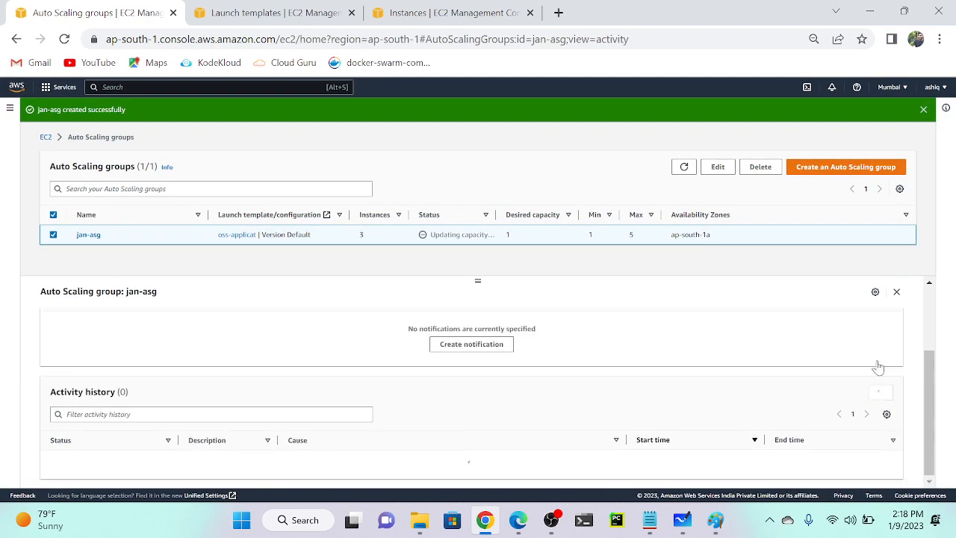
scroll(785, 377, "down", 1)
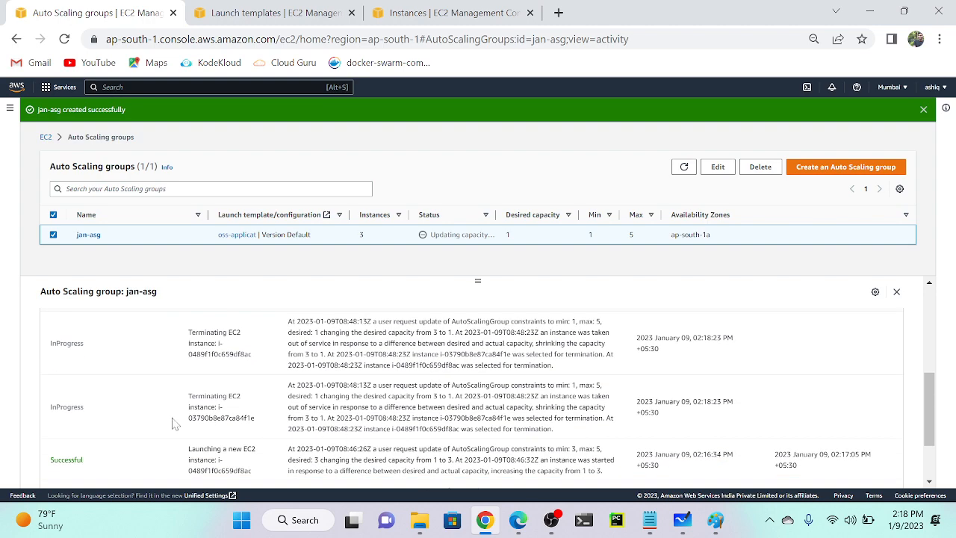
scroll(176, 422, "up", 5, "ctrl")
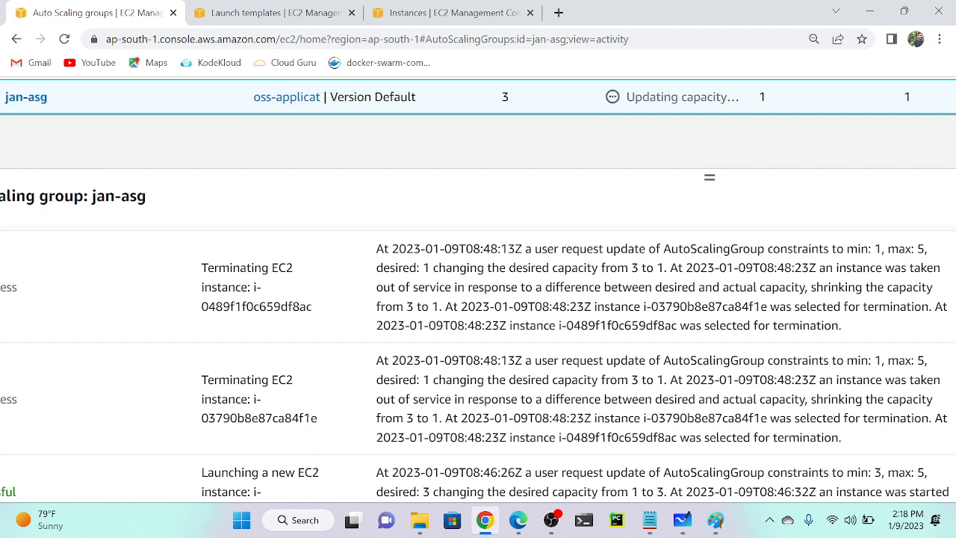
scroll(238, 410, "left", 3)
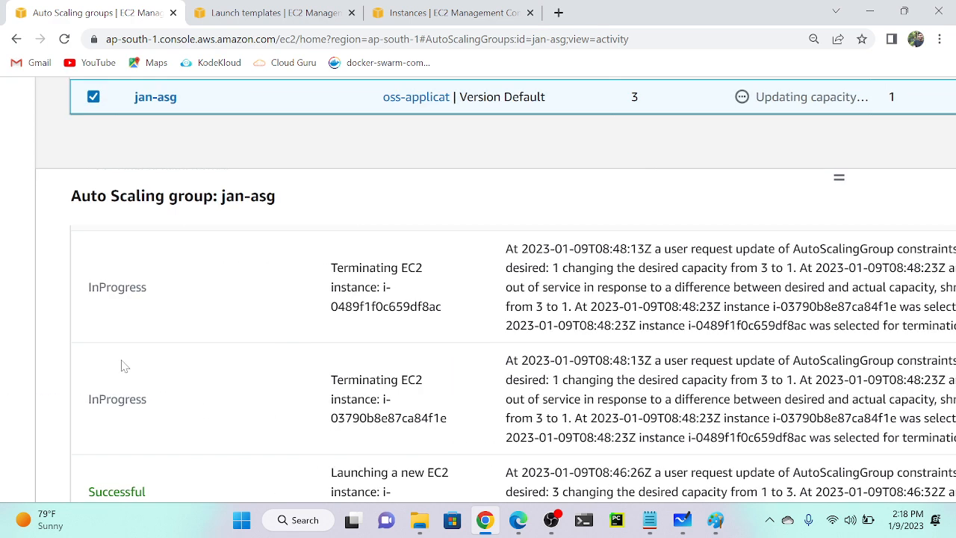
left_click(448, 12)
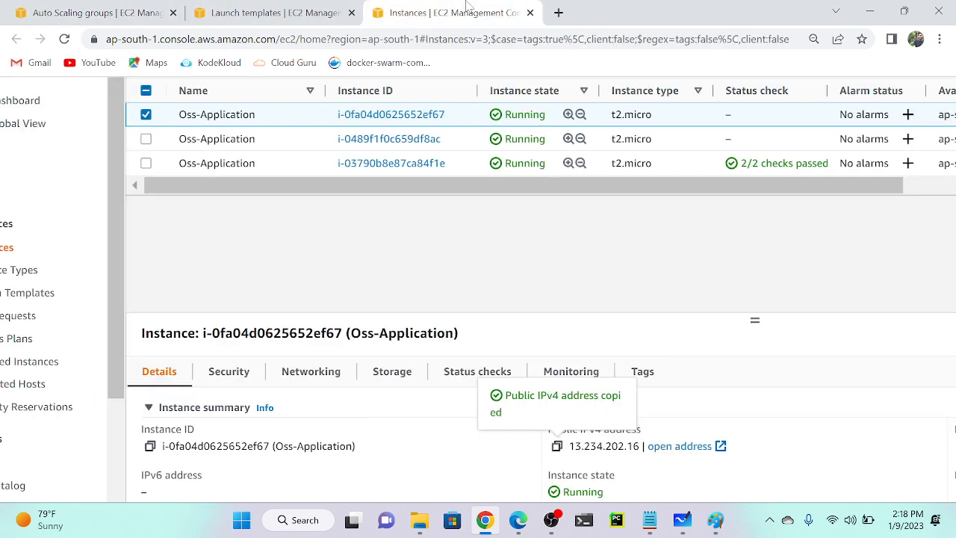
Refresh the instances list to watch two instances shut down while one Oss-Application instance keeps running.
key("ctrl+0")
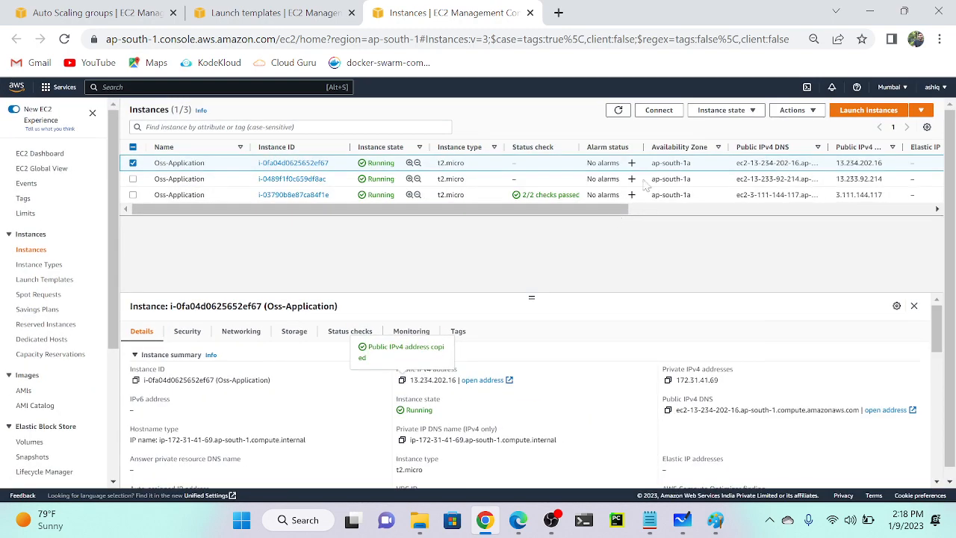
left_click(619, 110)
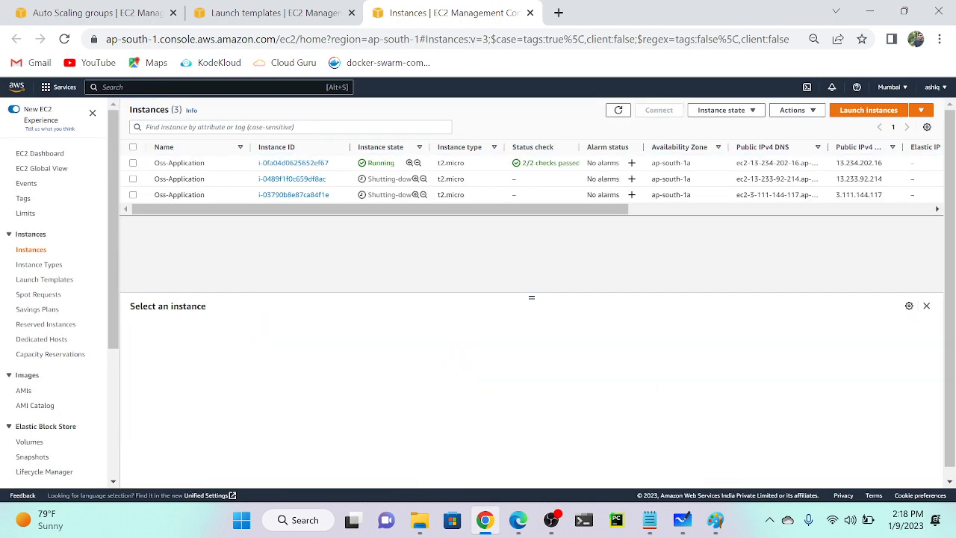
key("ctrl+plus")
key("ctrl+plus")
key("ctrl+plus")
key("ctrl+plus")
key("ctrl+plus")
key("ctrl+plus")
key("ctrl+plus")
key("ctrl+plus")
key("ctrl+plus")
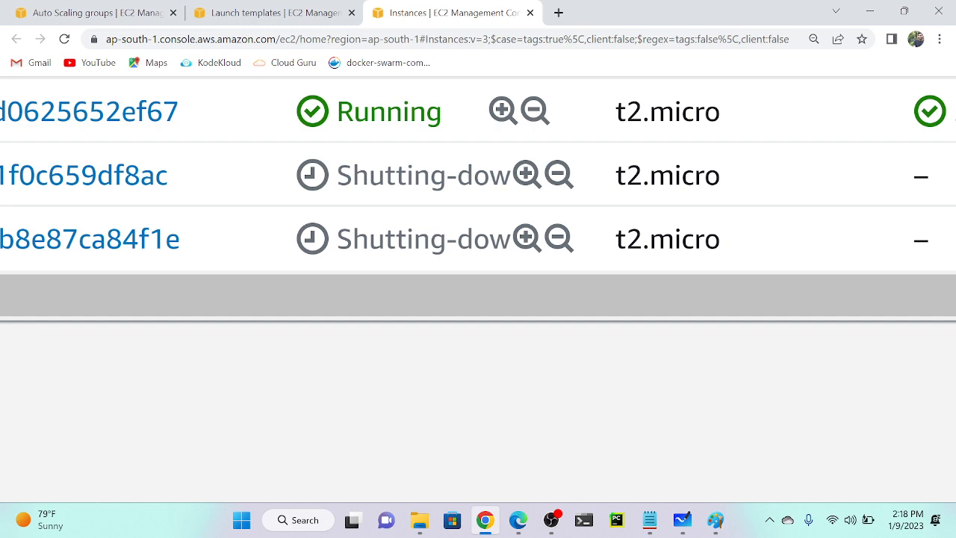
key("ctrl+minus")
key("ctrl+minus")
key("ctrl+minus")
key("ctrl+minus")
key("ctrl+minus")
key("ctrl+minus")
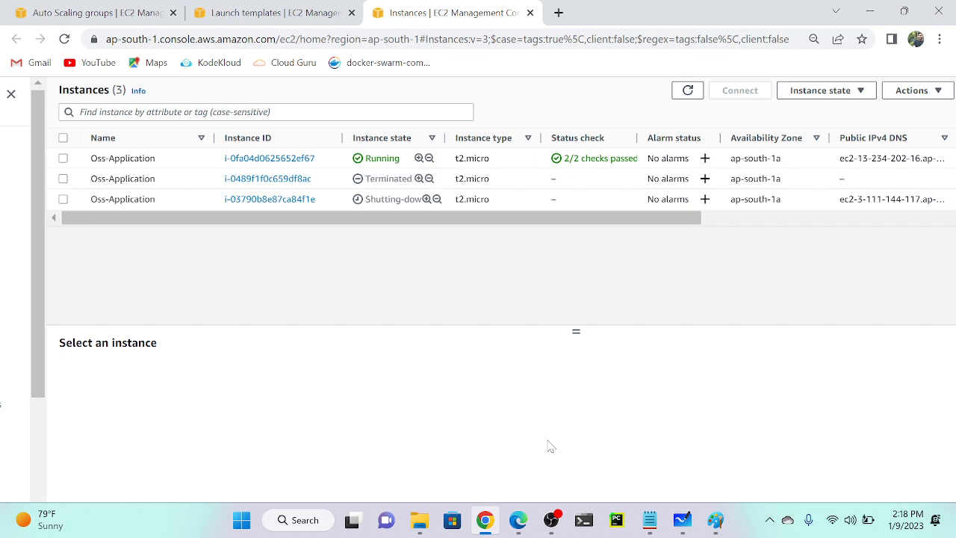
left_click(84, 11)
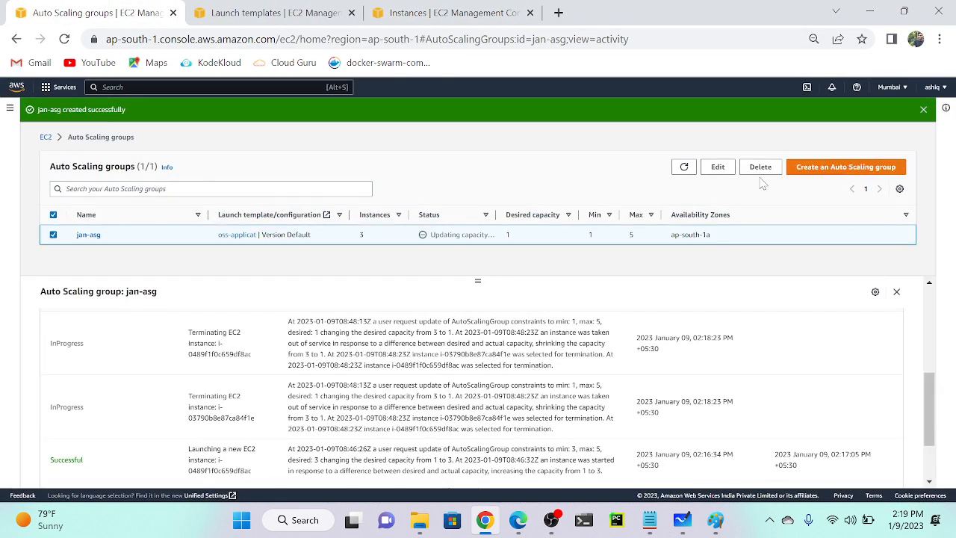
Refresh jan-asg to see 2 instances left, then view its automatic scaling settings showing no policies.
left_click(686, 167)
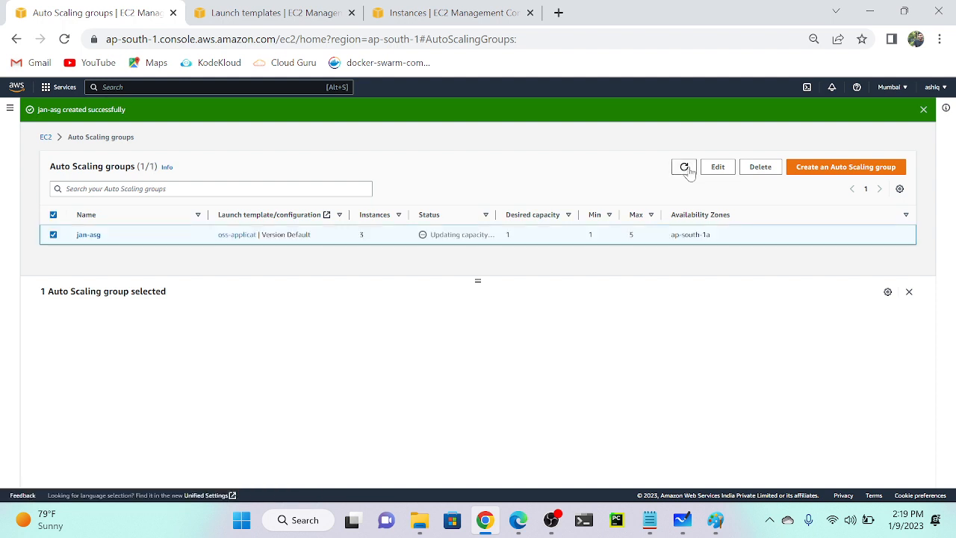
left_click(388, 237)
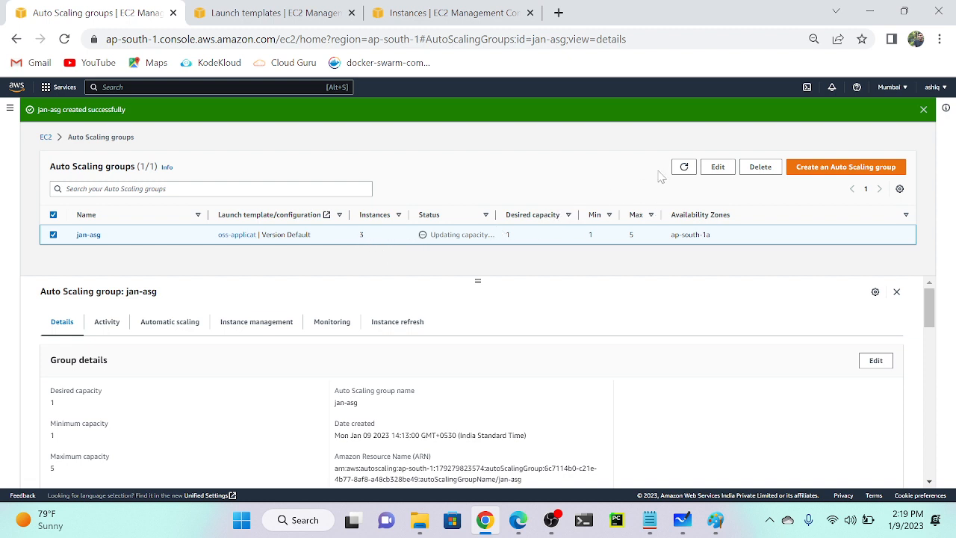
left_click(684, 167)
scroll(367, 267, "up", 4)
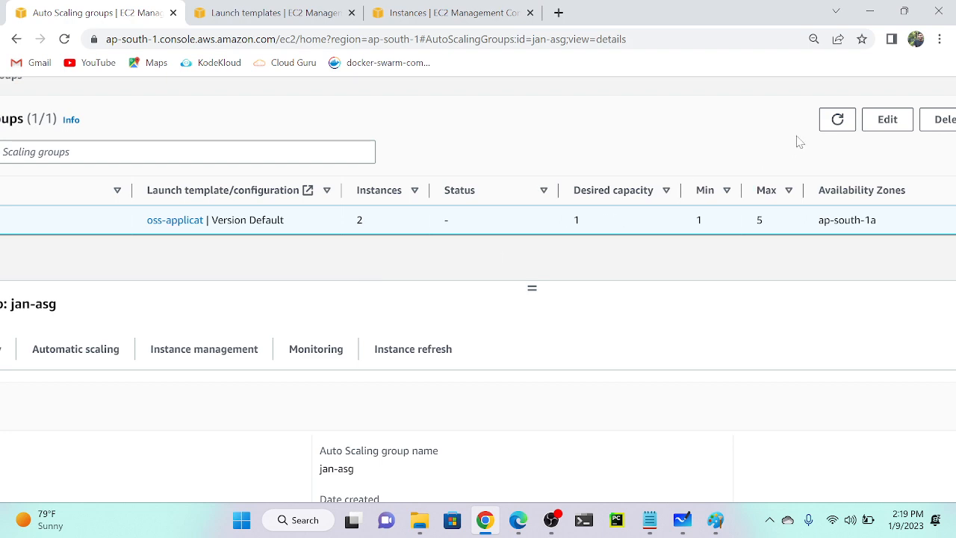
left_click(831, 127)
scroll(386, 305, "down", 1)
scroll(386, 305, "down", 1)
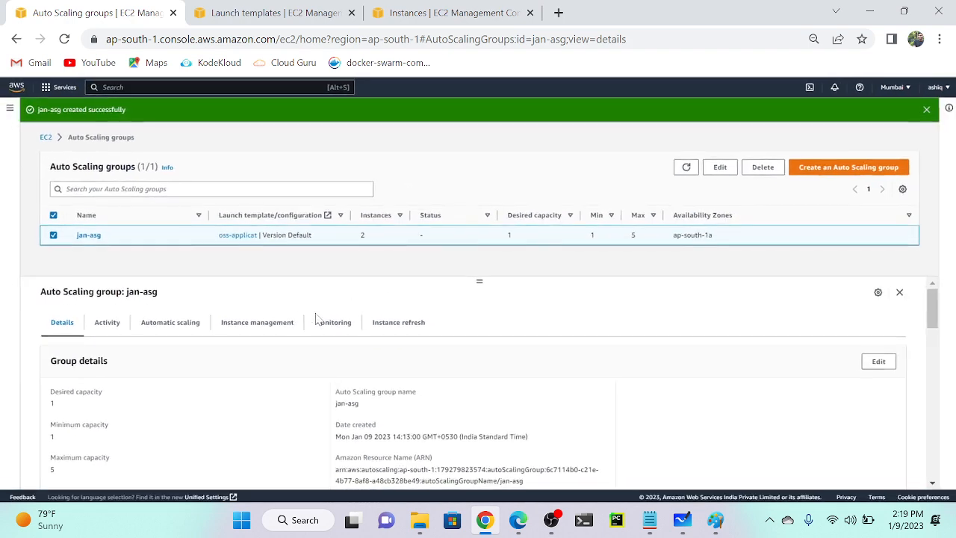
left_click(174, 329)
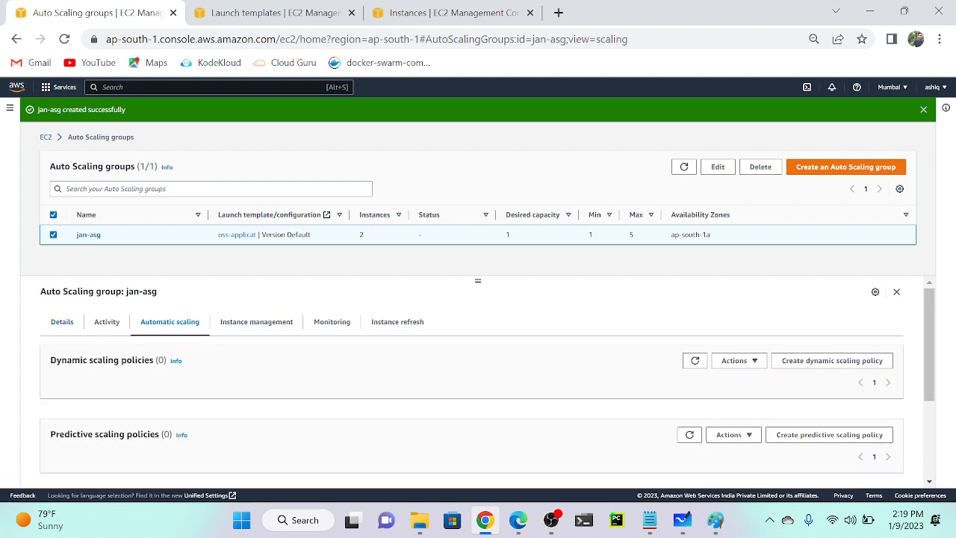
Start a dynamic scaling policy for jan-asg and change its target value from 50 to 30.
left_click(824, 365)
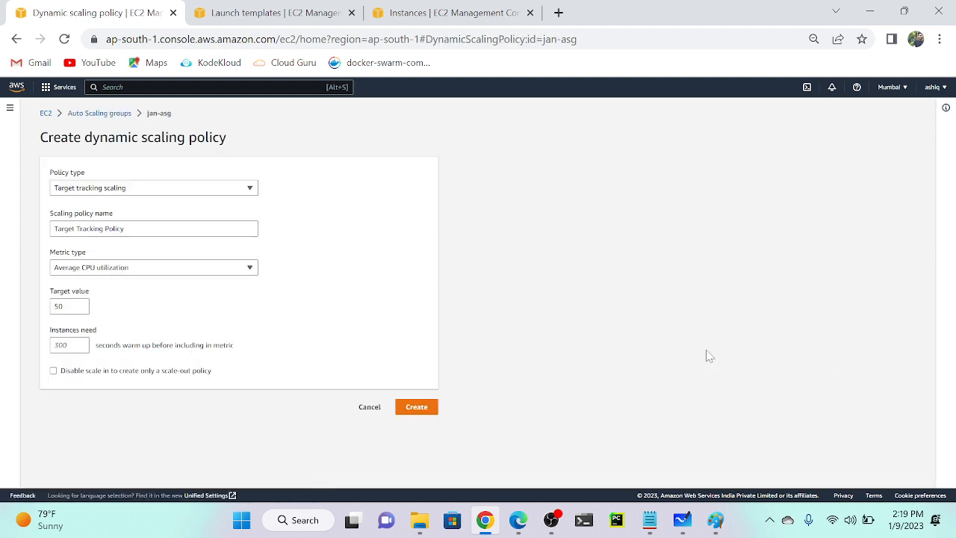
scroll(177, 270, "up", 2)
scroll(178, 271, "left", 1)
scroll(179, 271, "up", 2)
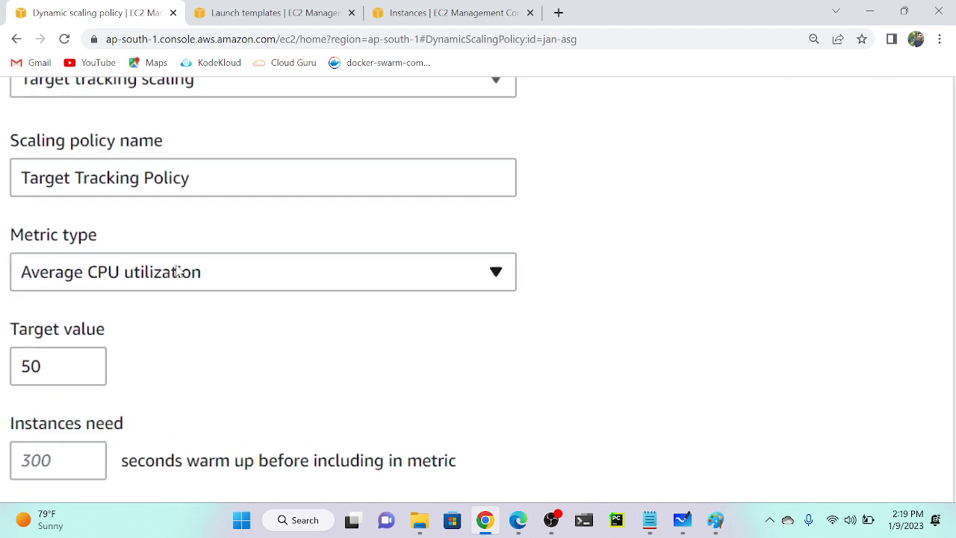
scroll(179, 271, "up", 1)
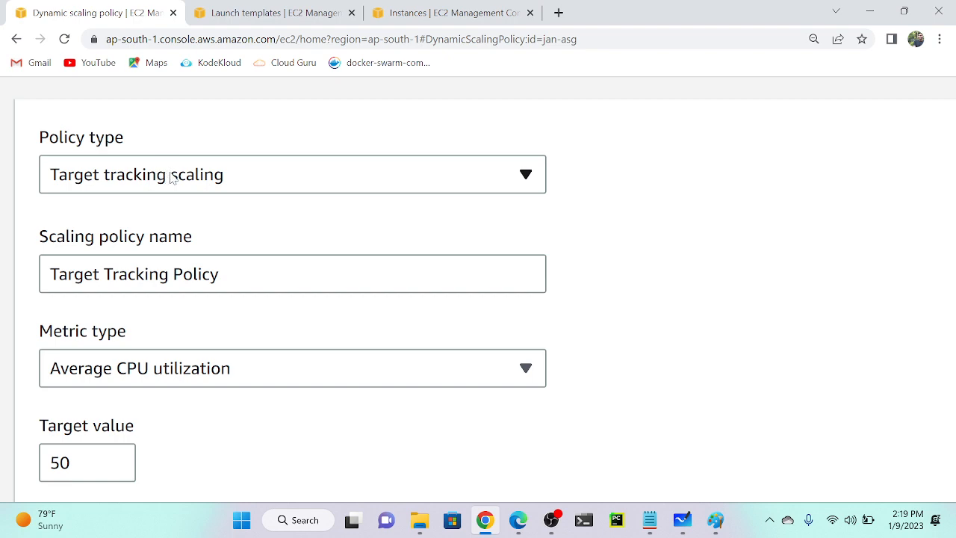
scroll(171, 177, "down", 3)
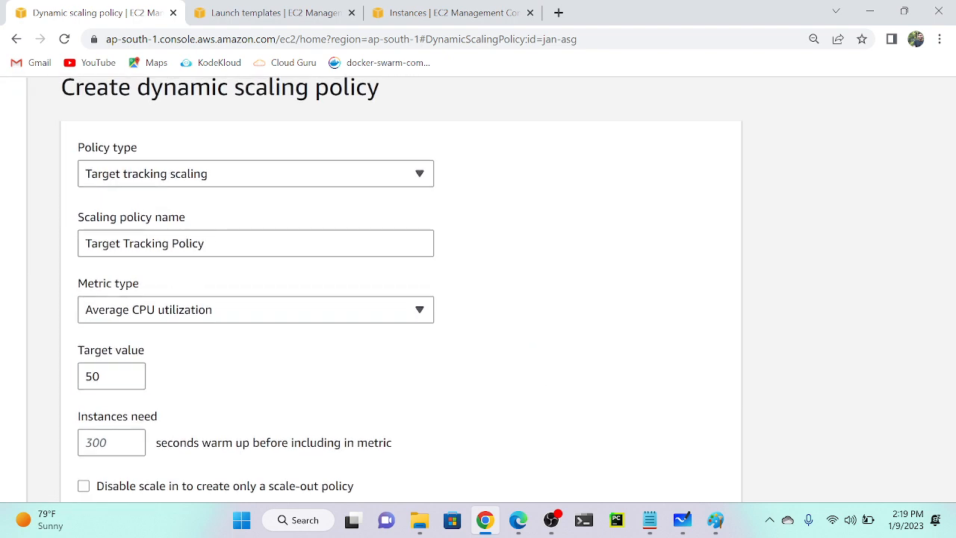
double_click(103, 376)
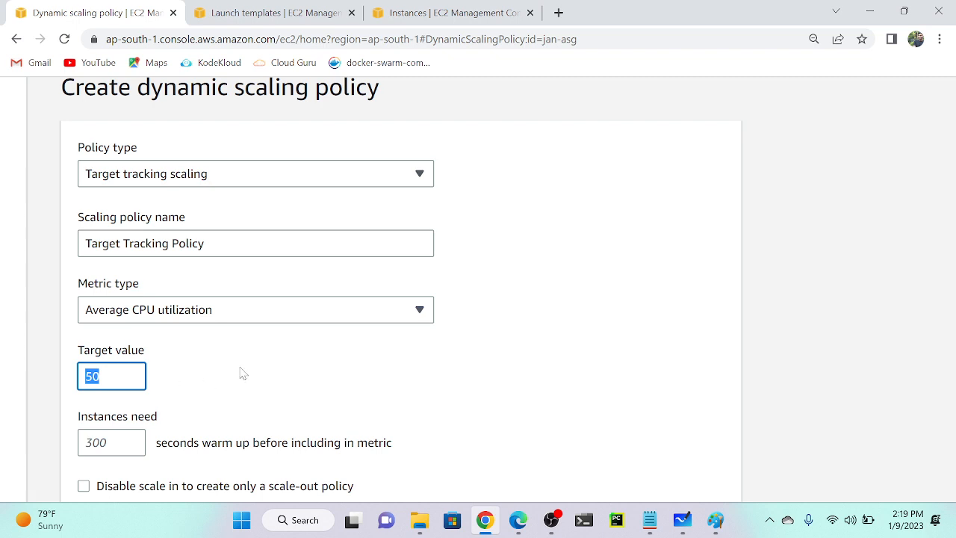
key("BackSpace")
Review the available options in the Policy type list.
left_click(216, 180)
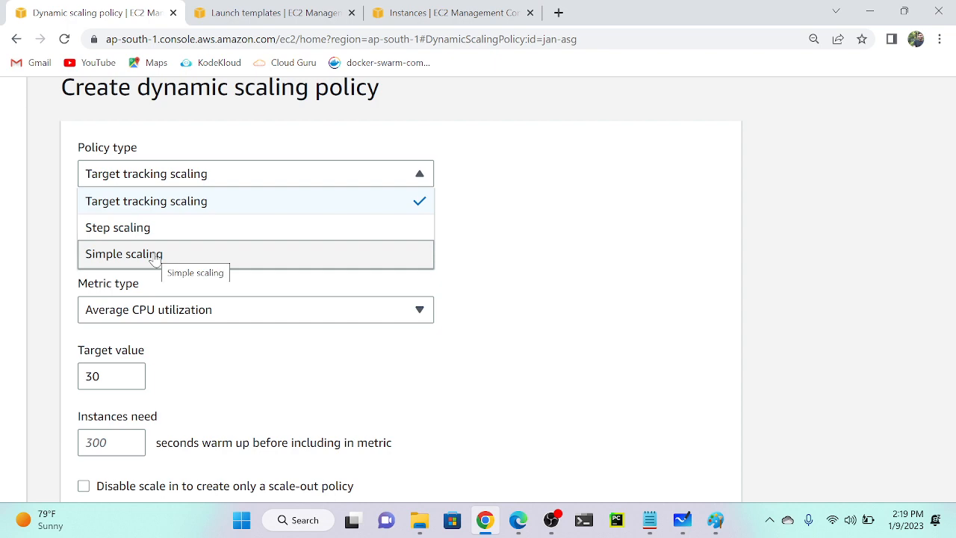
scroll(155, 259, "up", 5)
scroll(154, 259, "left", 2)
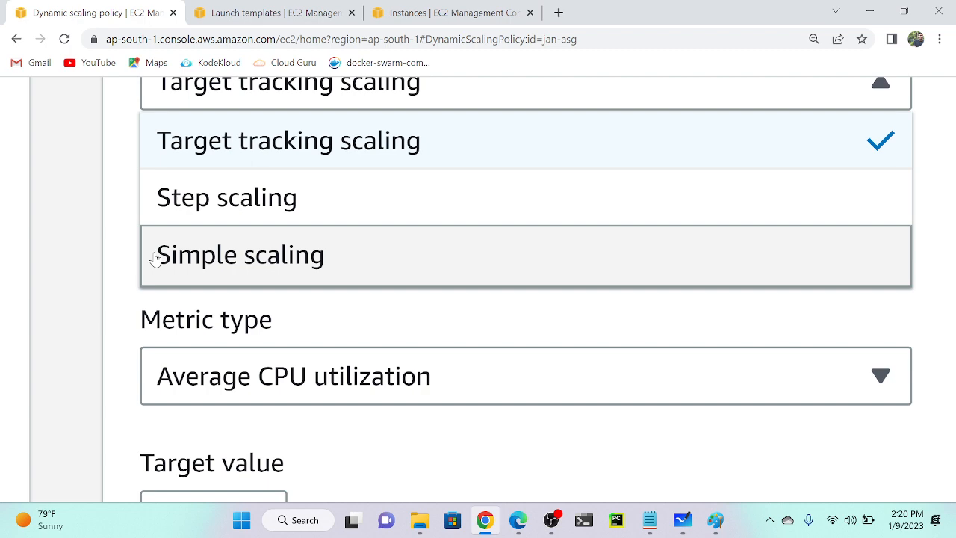
scroll(155, 259, "down", 5)
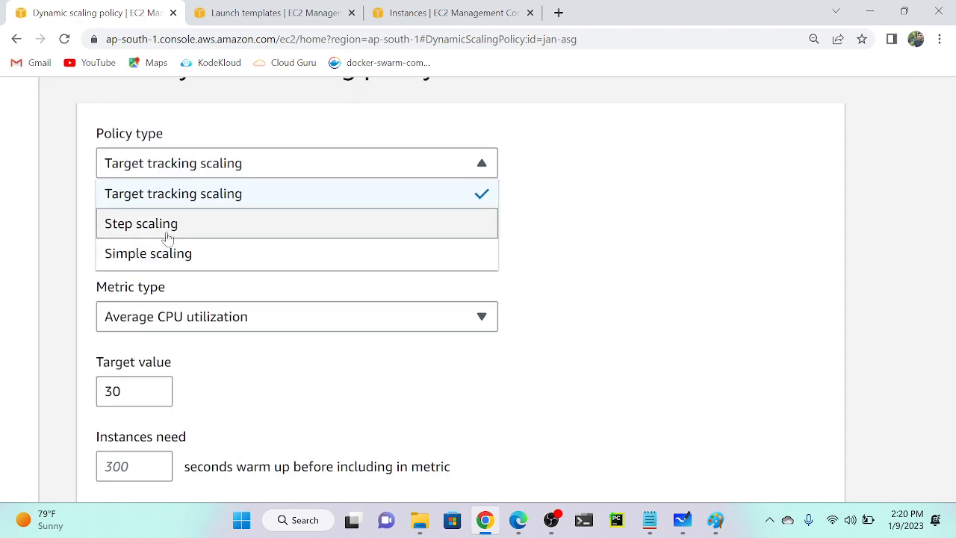
Make the policy a Step scaling policy named 'scale out'.
left_click(179, 226)
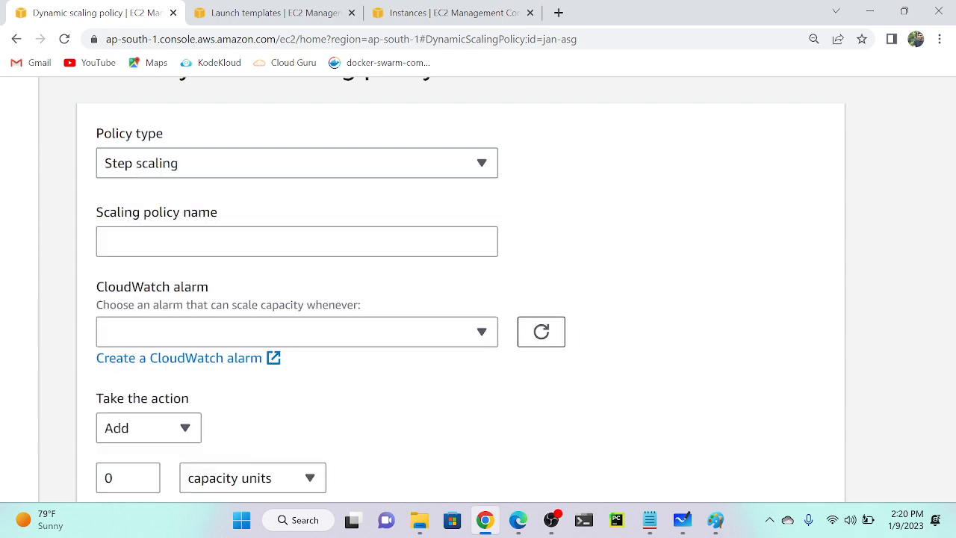
scroll(172, 241, "up", 3)
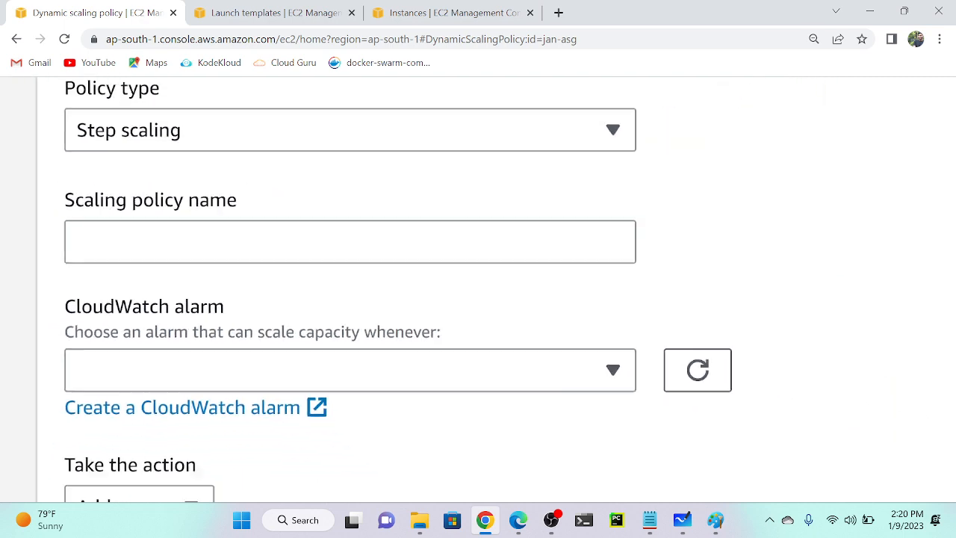
scroll(172, 241, "down", 3)
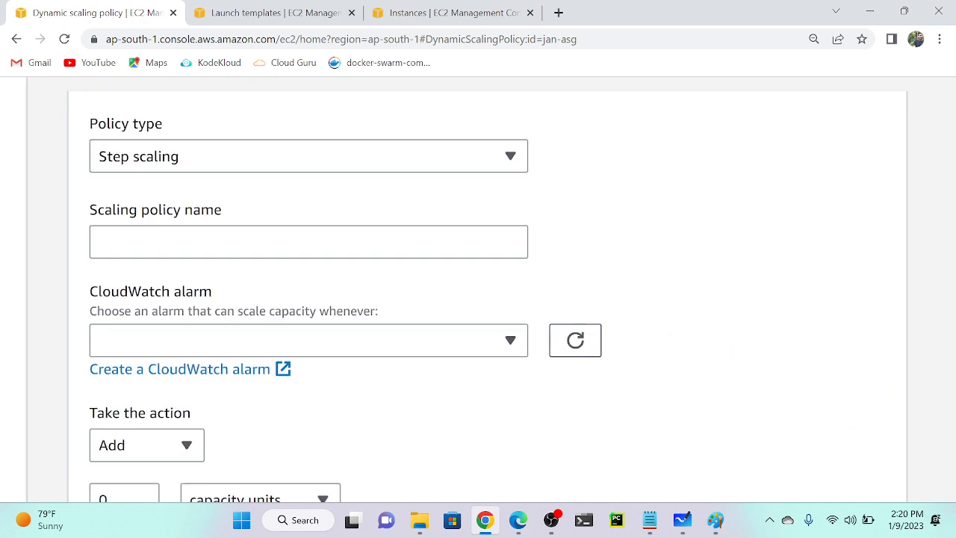
left_click(172, 241)
type("scale")
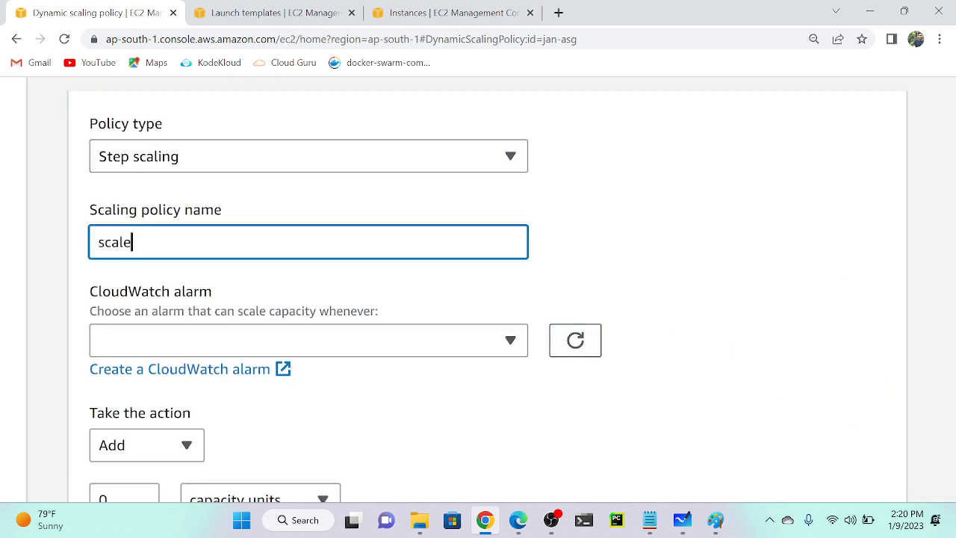
type(" out")
Finding no existing alarms to attach, open CloudWatch alarm creation in a new tab.
left_click(222, 343)
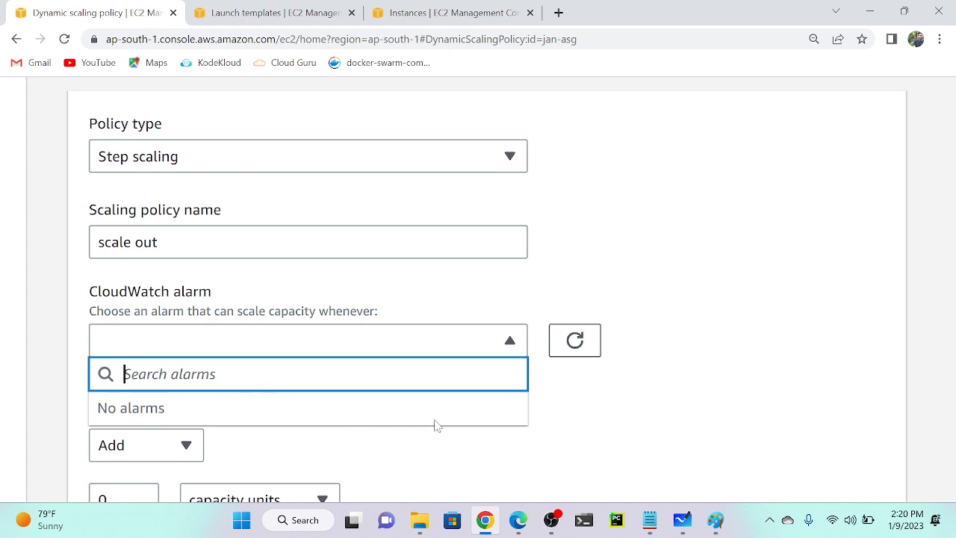
left_click(544, 420)
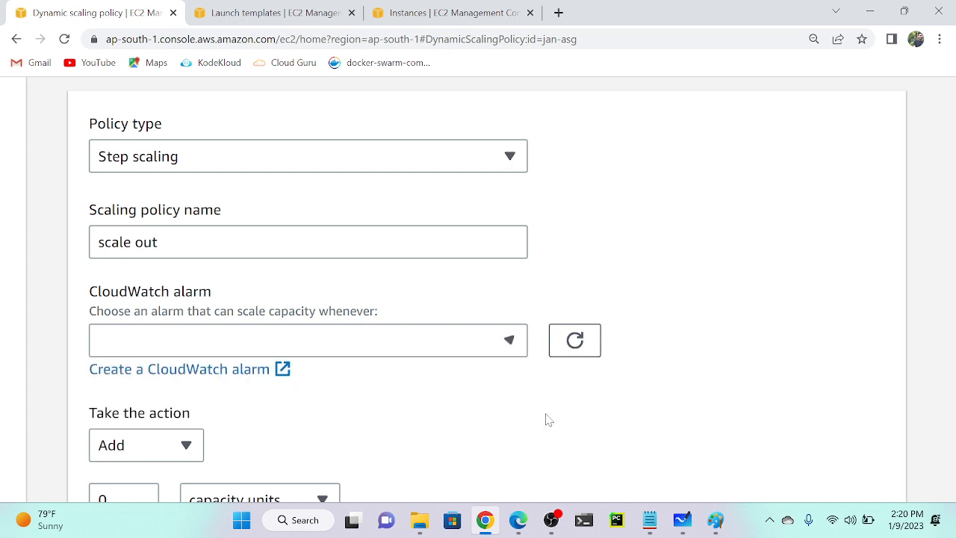
right_click(222, 374)
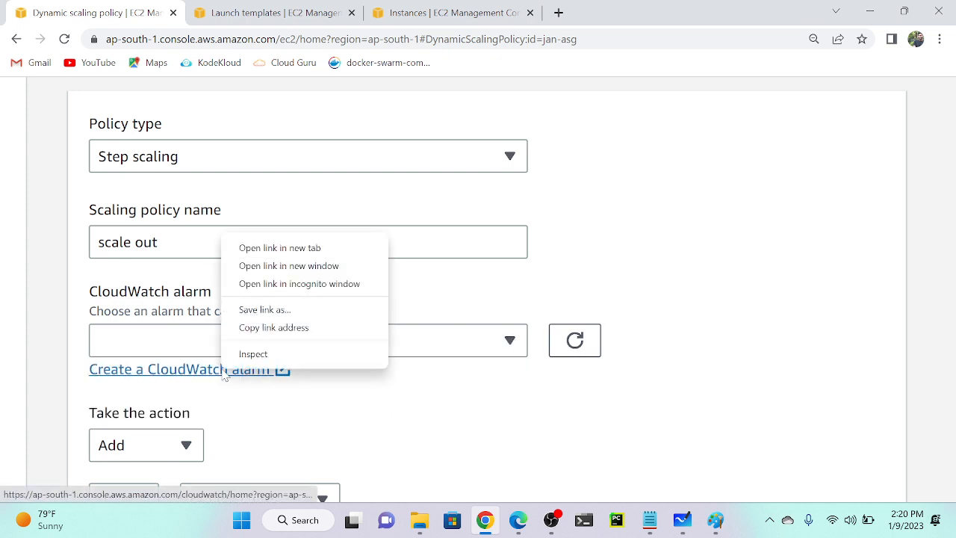
left_click(319, 250)
left_click(313, 10)
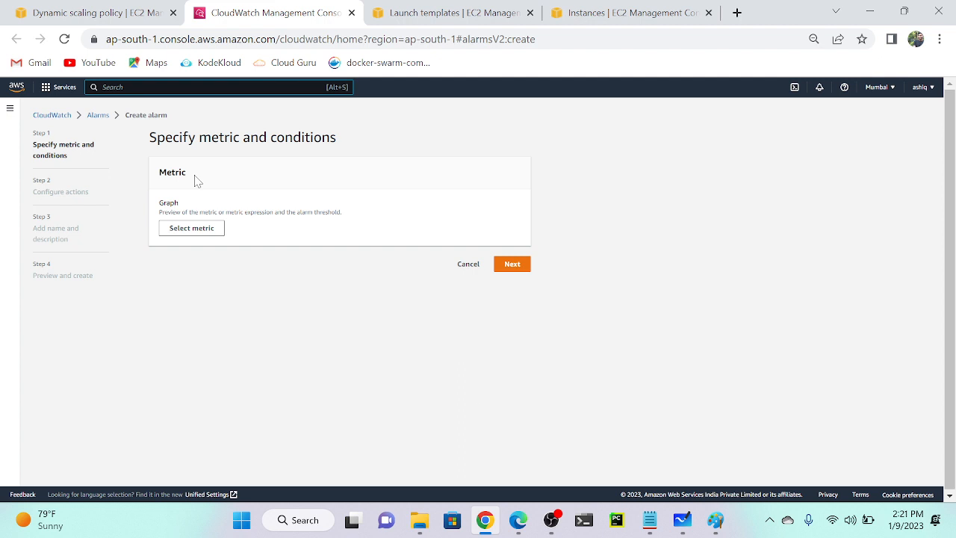
left_click(189, 230)
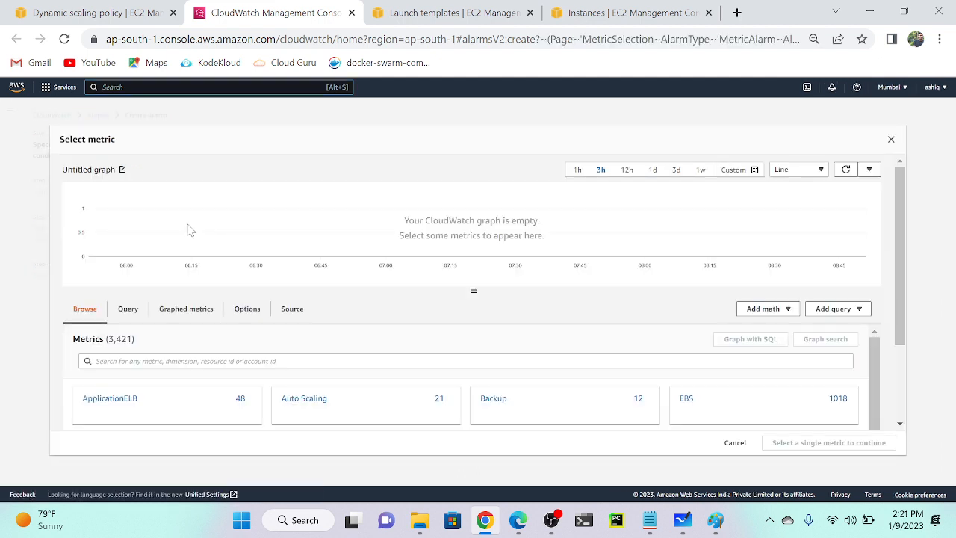
Search the CloudWatch metrics for 'cpu'.
left_click(265, 361)
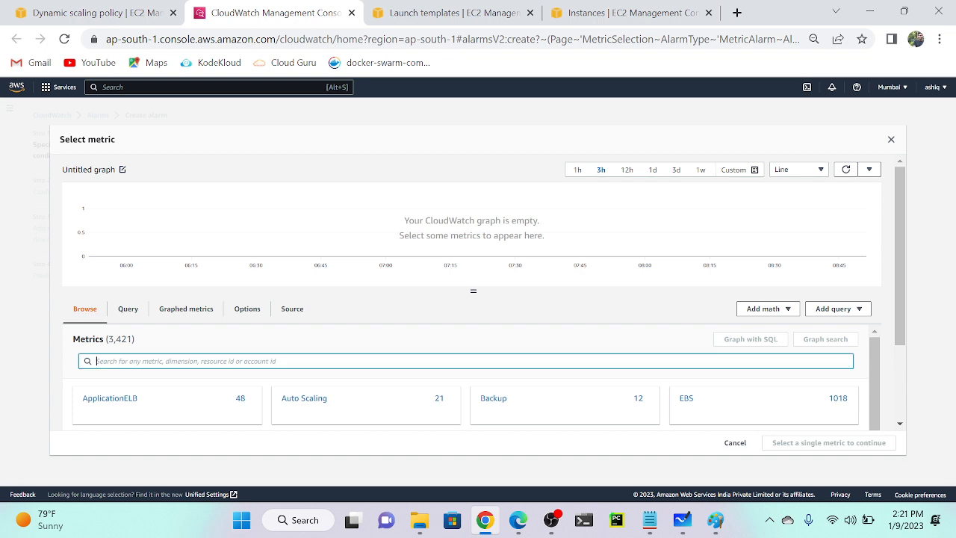
scroll(265, 361, "up", 5)
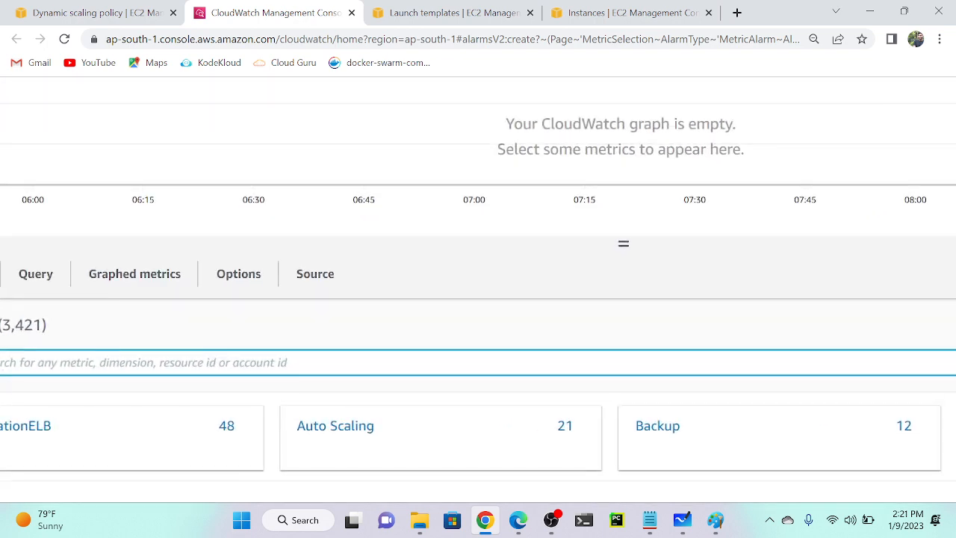
scroll(265, 360, "left", 1)
type("cpu")
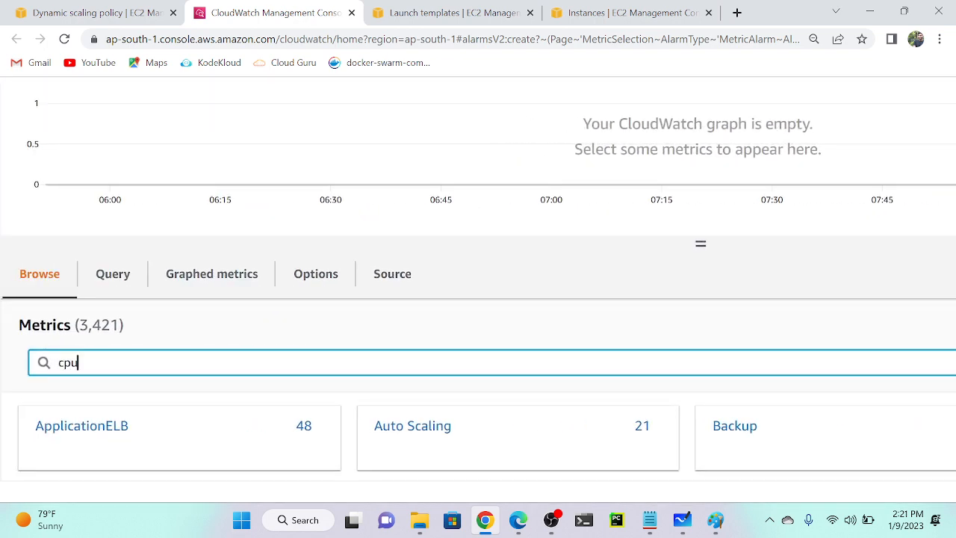
key("Return")
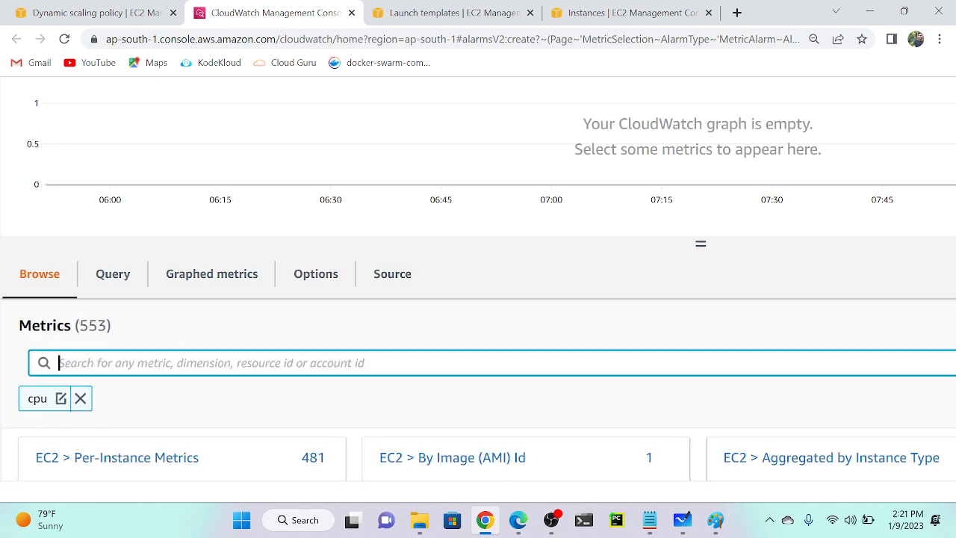
scroll(366, 443, "down", 5)
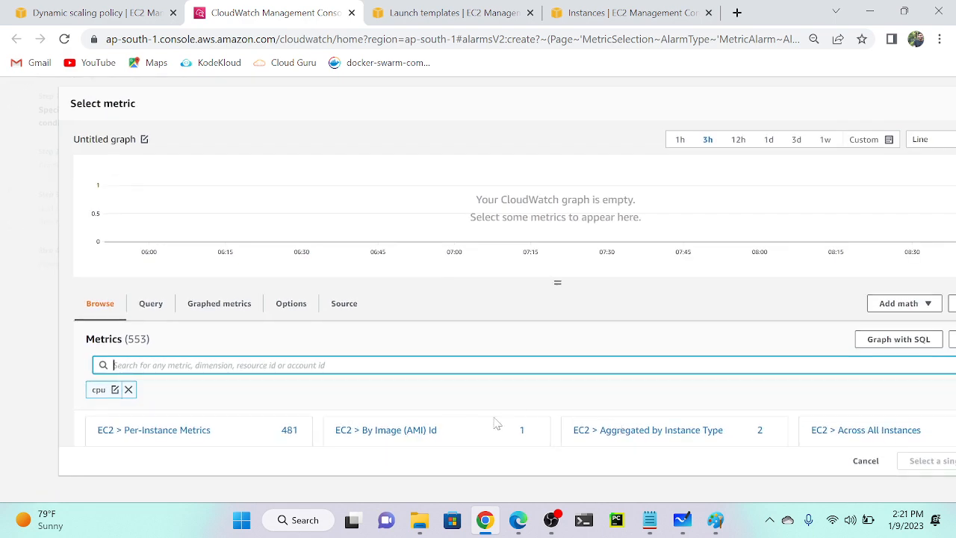
scroll(421, 429, "right", 3)
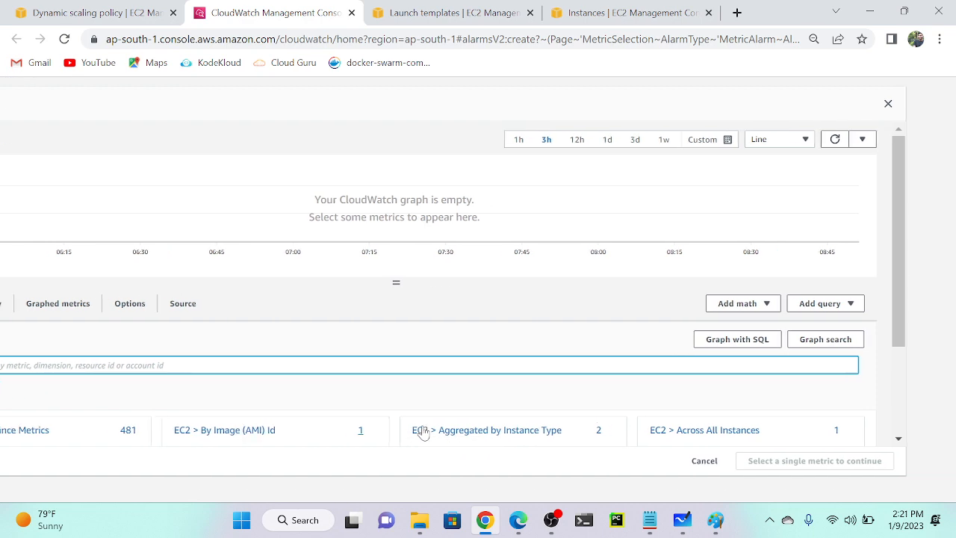
scroll(423, 433, "down", 3)
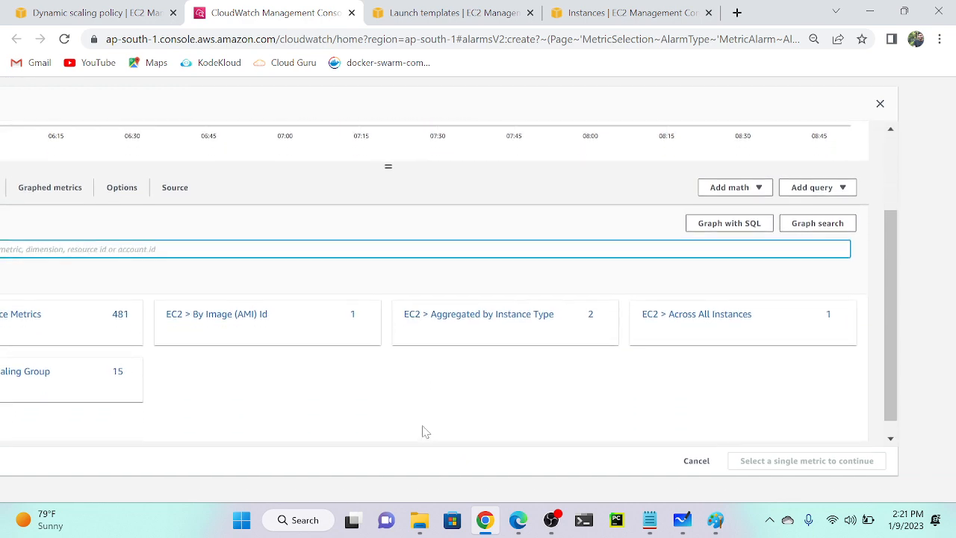
scroll(422, 432, "left", 3)
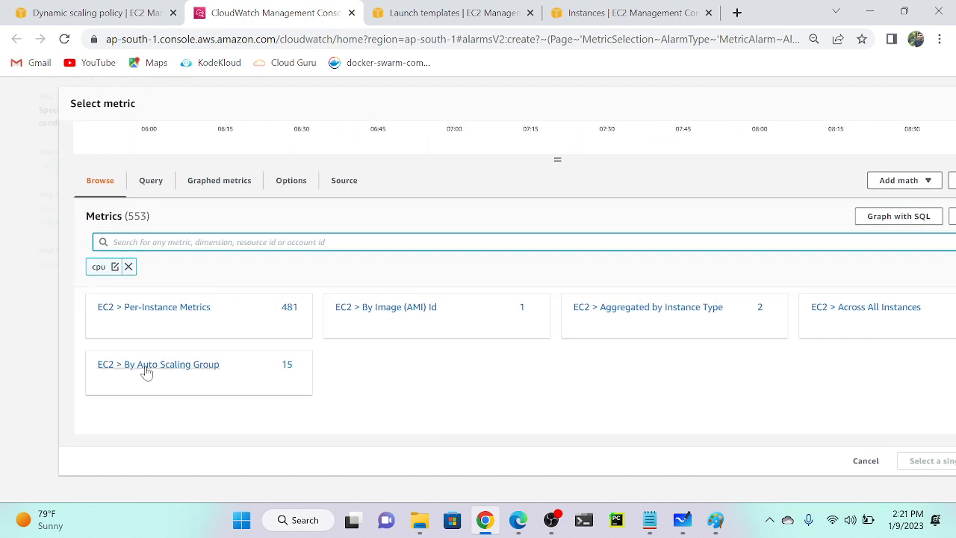
scroll(147, 372, "up", 4, "ctrl")
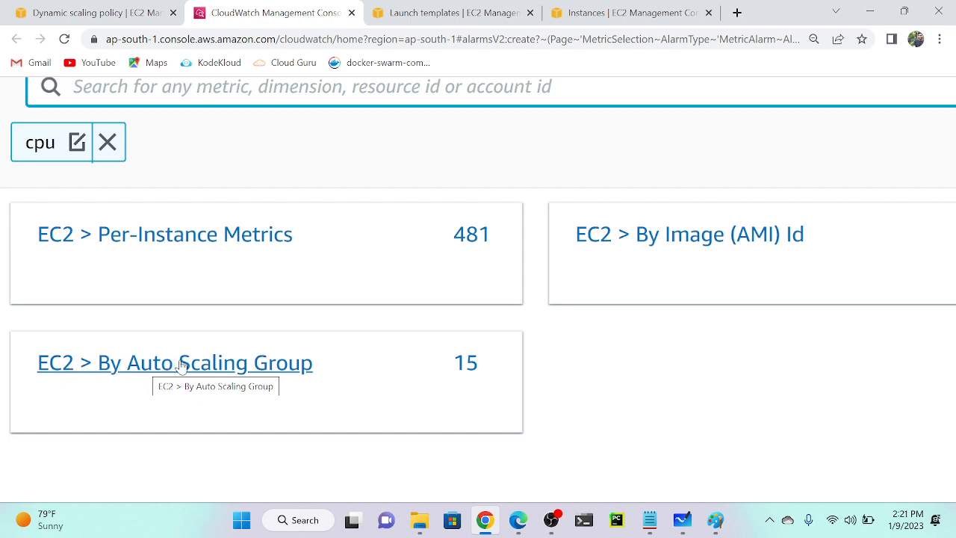
Pick jan-asg's CPUUtilization under EC2 By Auto Scaling Group as the alarm metric.
left_click(182, 366)
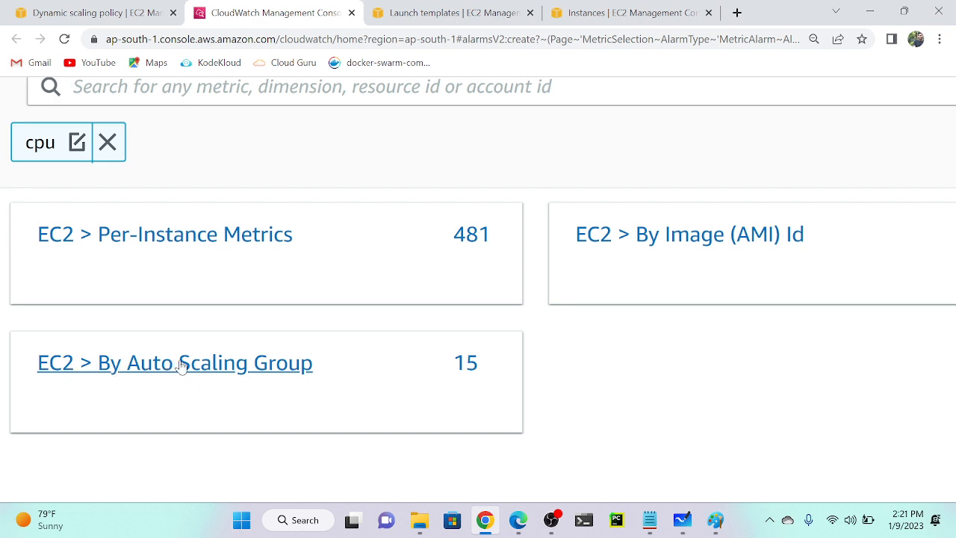
scroll(181, 366, "down", 4, "ctrl")
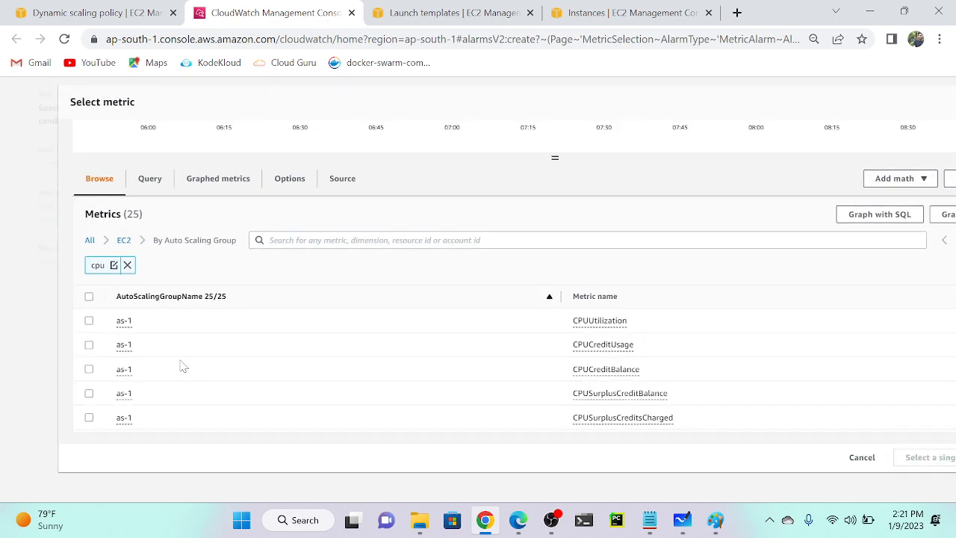
scroll(182, 366, "down", 4)
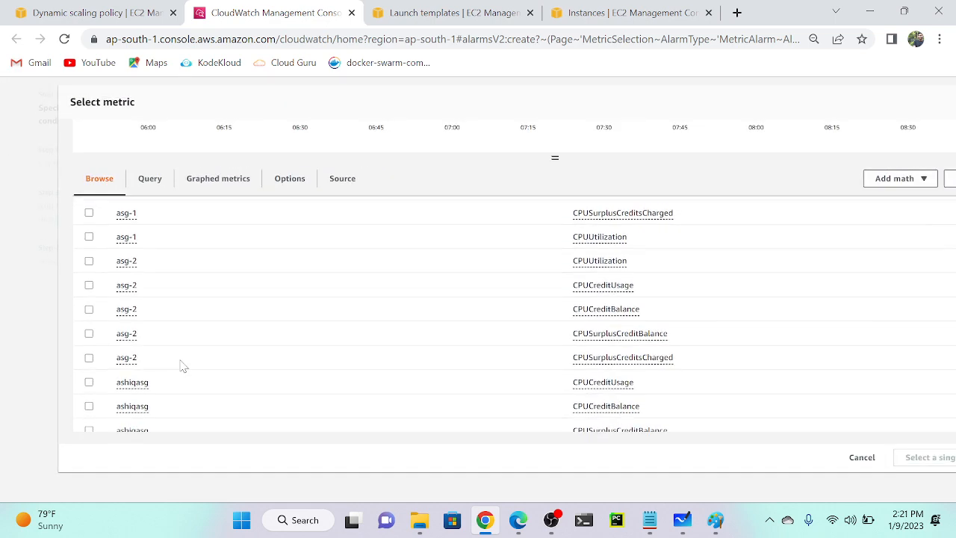
scroll(183, 367, "down", 3)
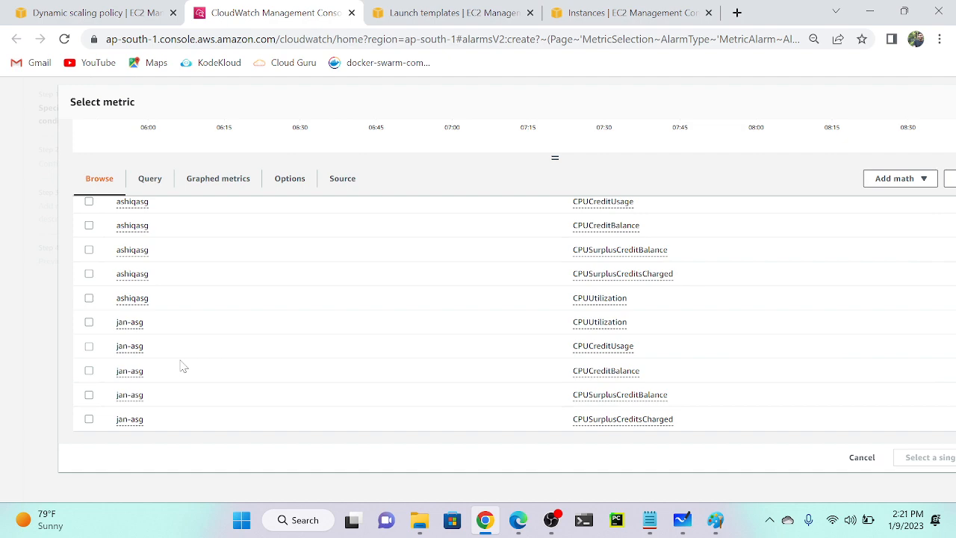
scroll(128, 331, "up", 6, "ctrl")
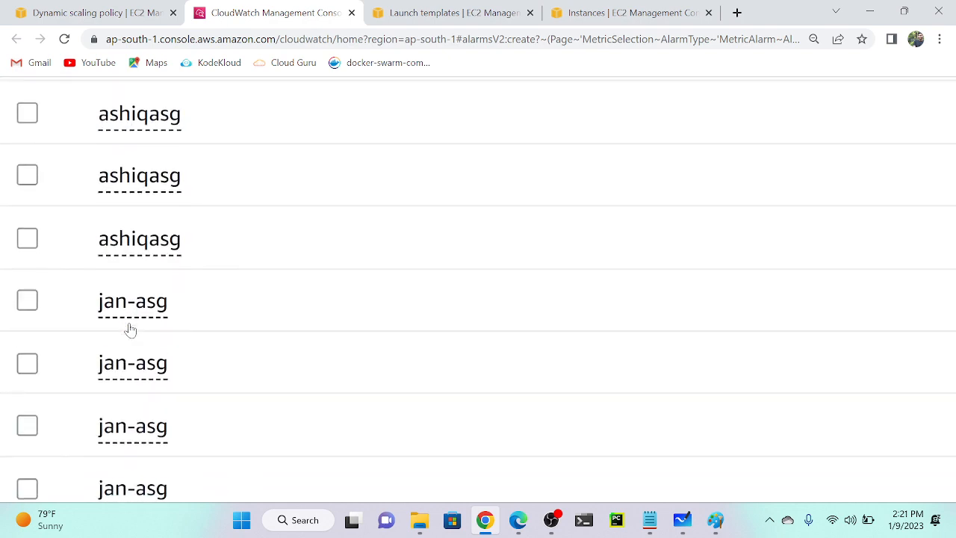
scroll(131, 329, "down", 5, "ctrl")
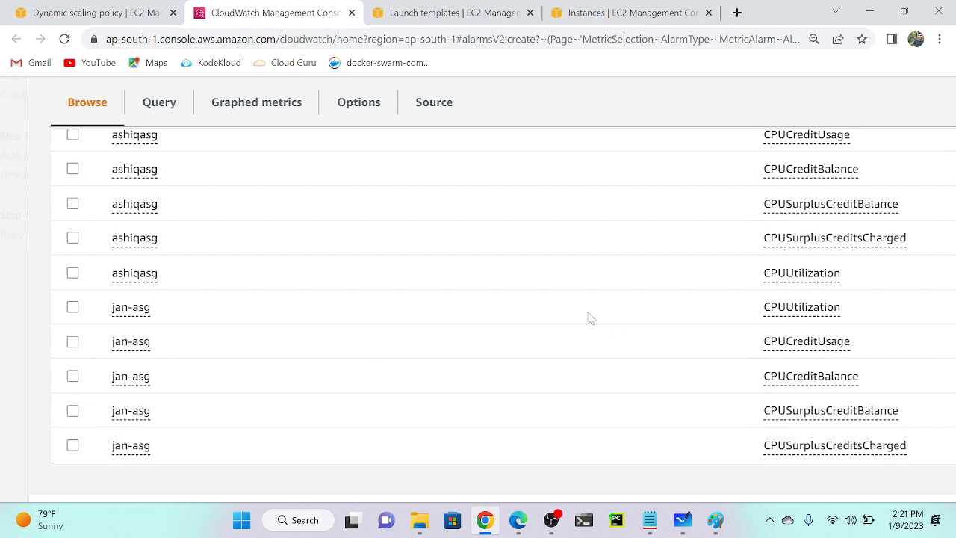
left_click(73, 307)
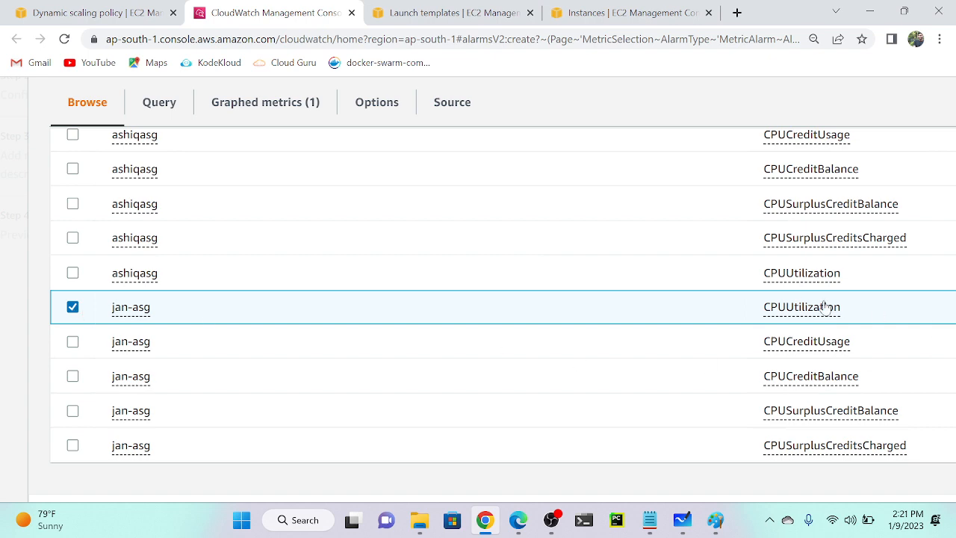
scroll(476, 294, "down", 3)
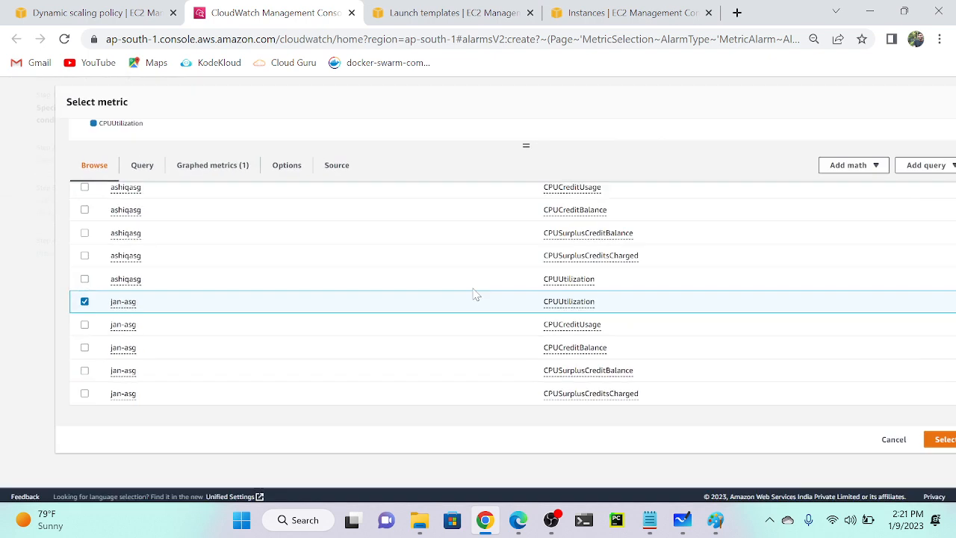
scroll(476, 294, "down", 2)
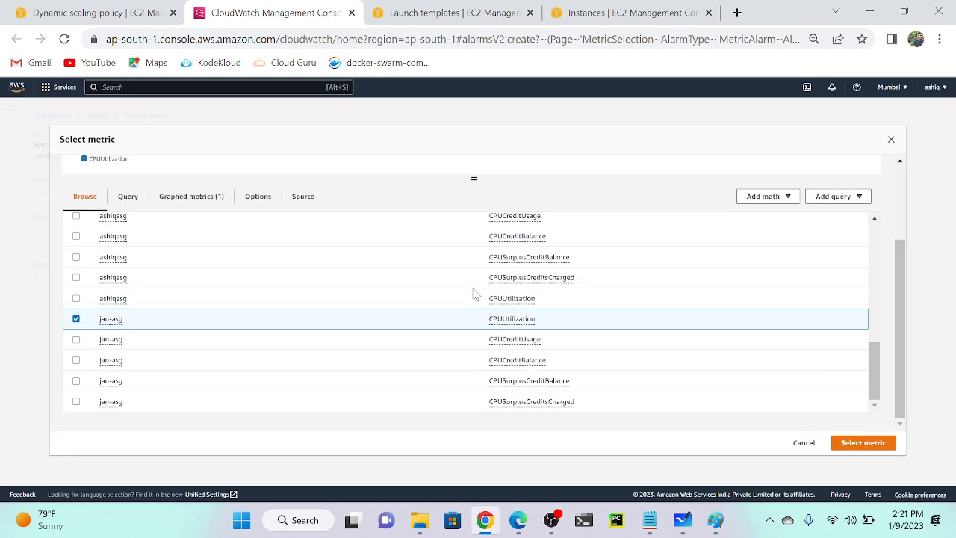
left_click(864, 443)
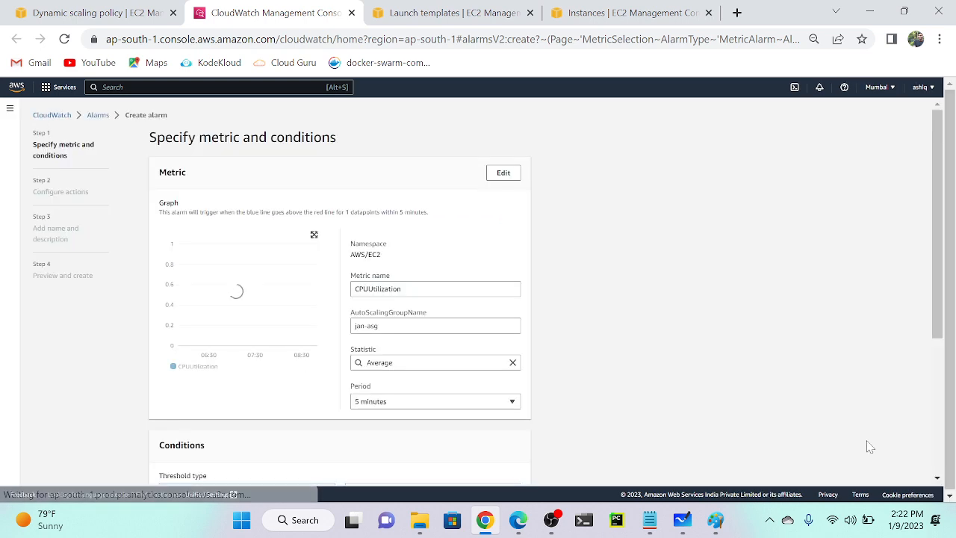
Set the alarm metric's statistic to Minimum.
scroll(478, 357, "up", 1)
scroll(478, 356, "up", 5)
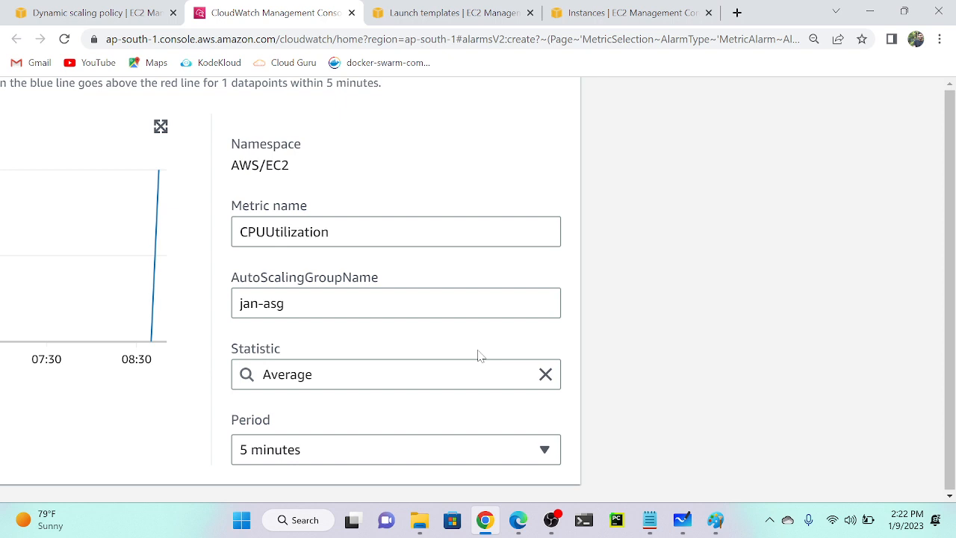
left_click_drag(284, 303, 193, 309)
left_click(317, 331)
scroll(316, 331, "down", 1)
left_click(336, 301)
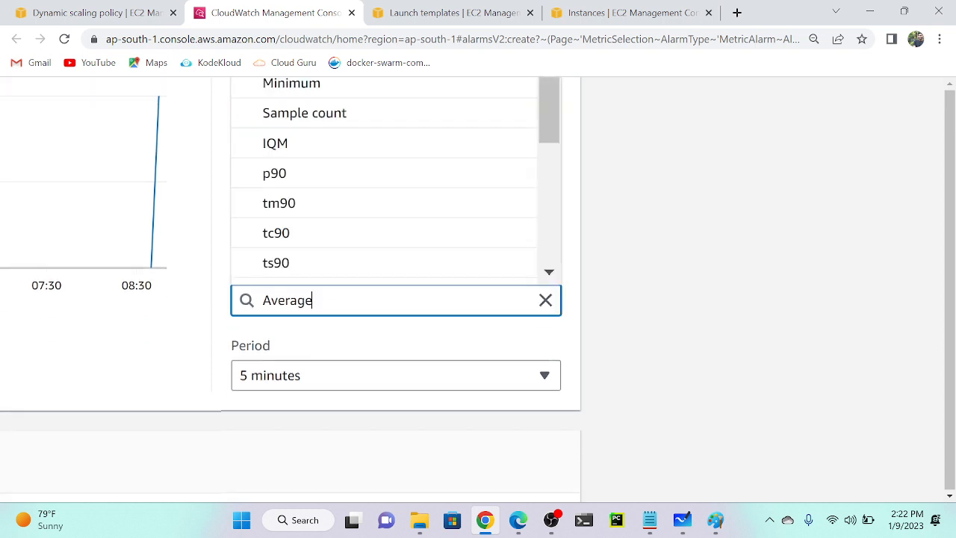
scroll(333, 152, "up", 1)
left_click(334, 149)
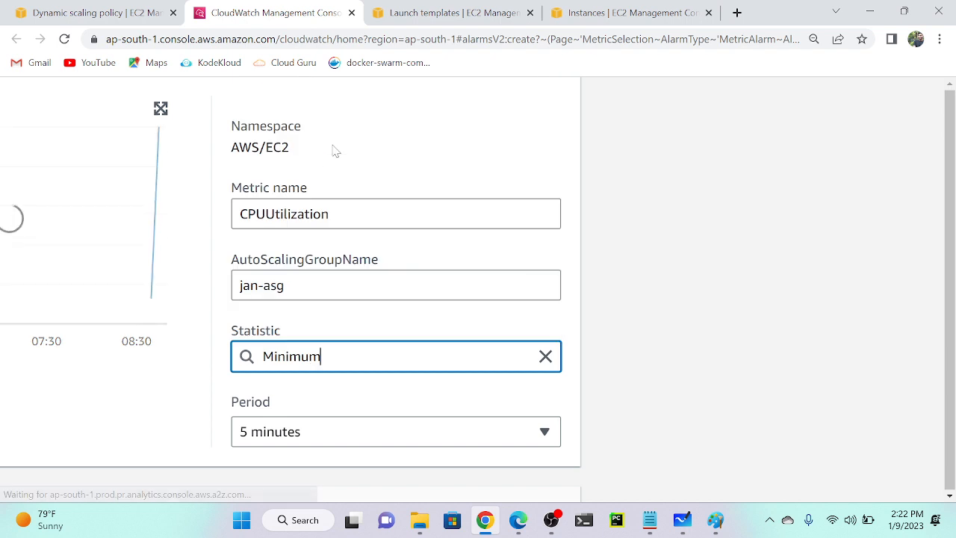
scroll(360, 285, "down", 2)
Set the metric period to 1 minute after briefly choosing 10 seconds.
left_click(360, 284)
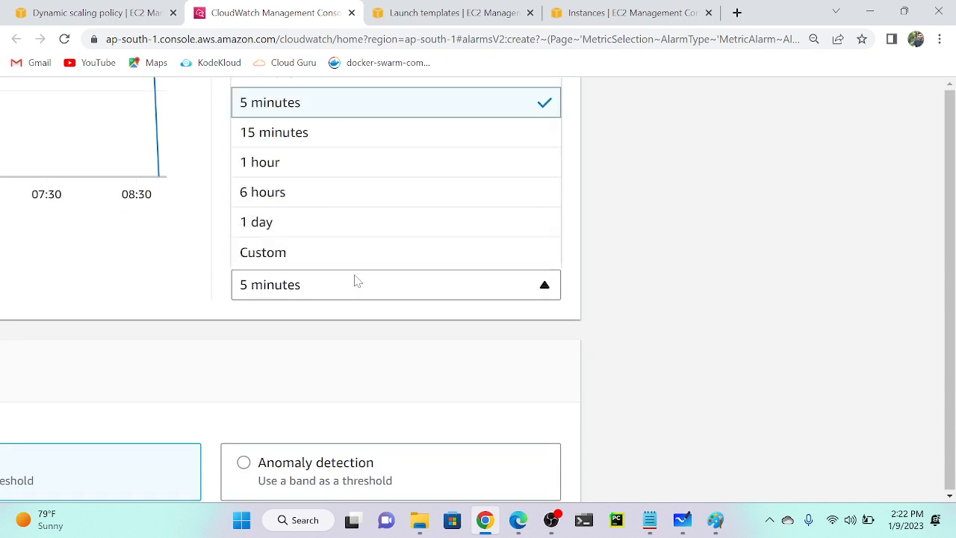
scroll(307, 116, "up", 1)
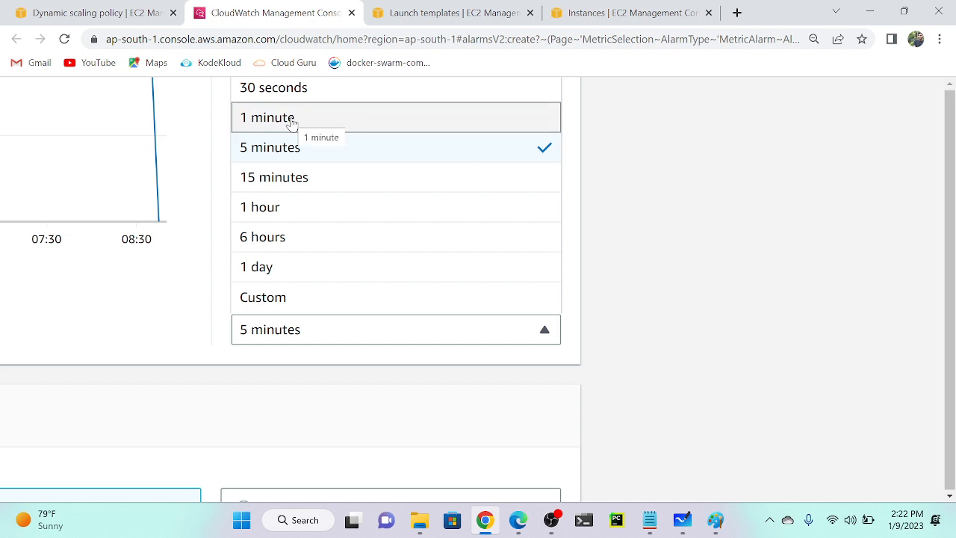
scroll(291, 123, "up", 1)
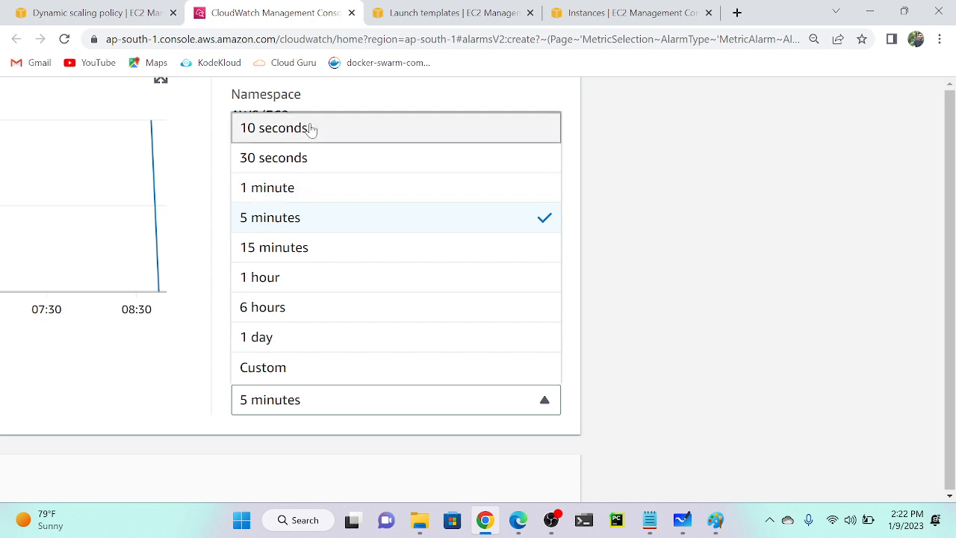
left_click(306, 128)
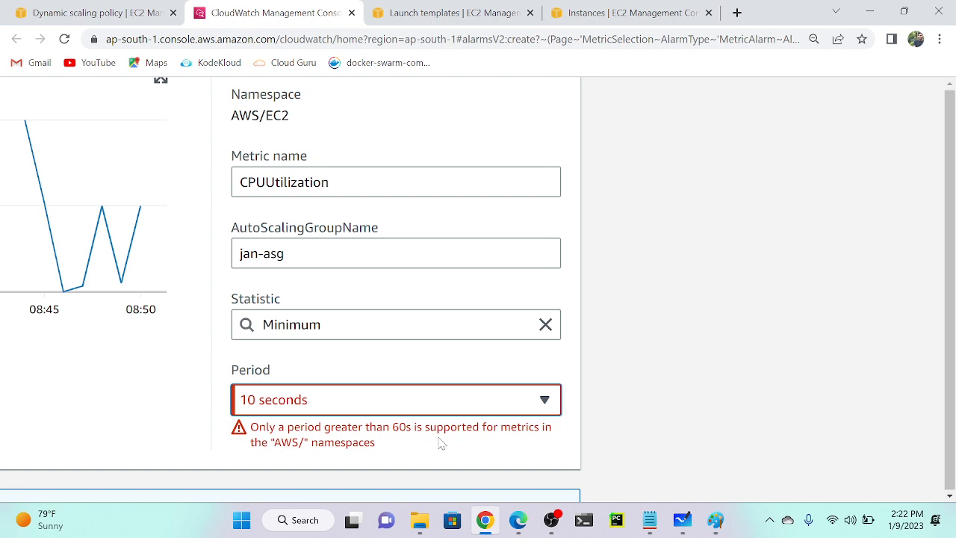
left_click(401, 405)
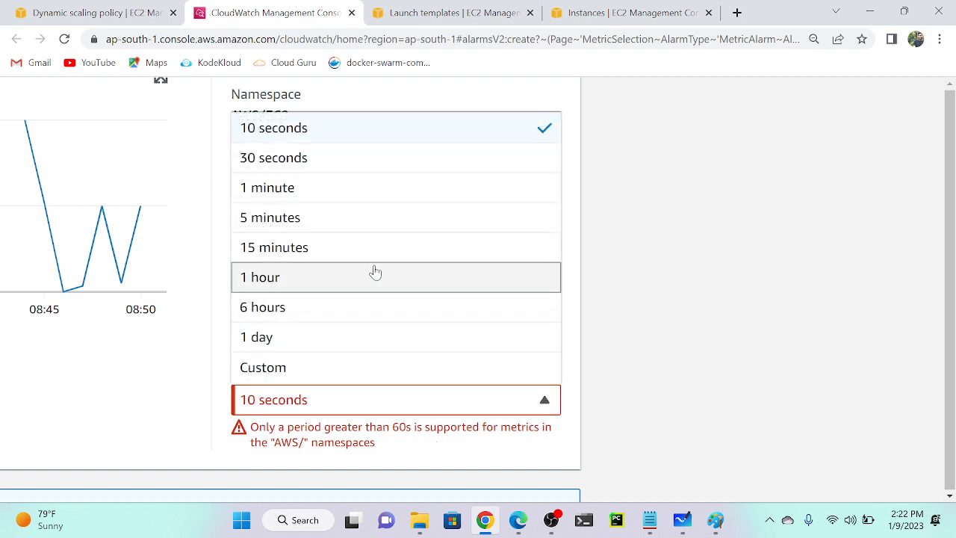
left_click(340, 193)
scroll(380, 286, "down", 5)
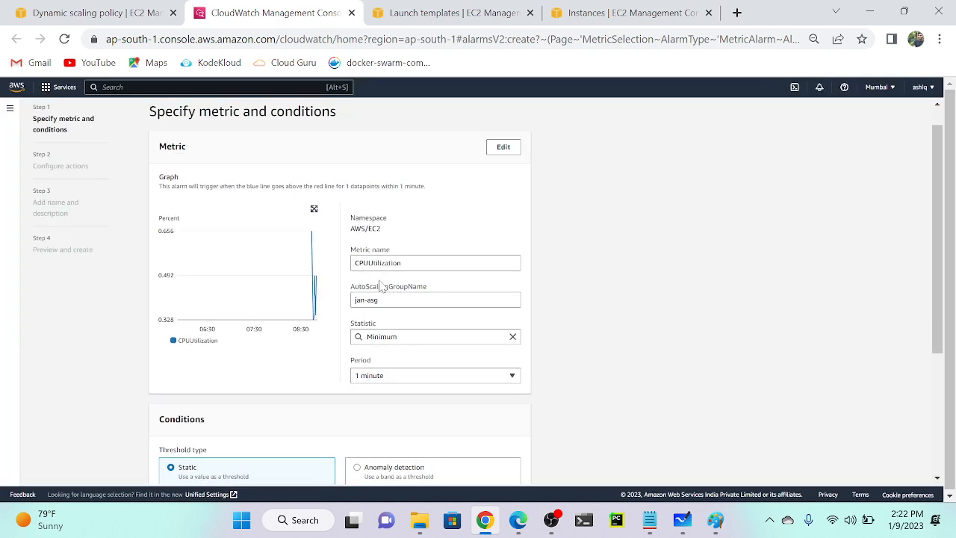
scroll(381, 287, "down", 2)
scroll(381, 286, "down", 1)
scroll(210, 284, "up", 5, "ctrl")
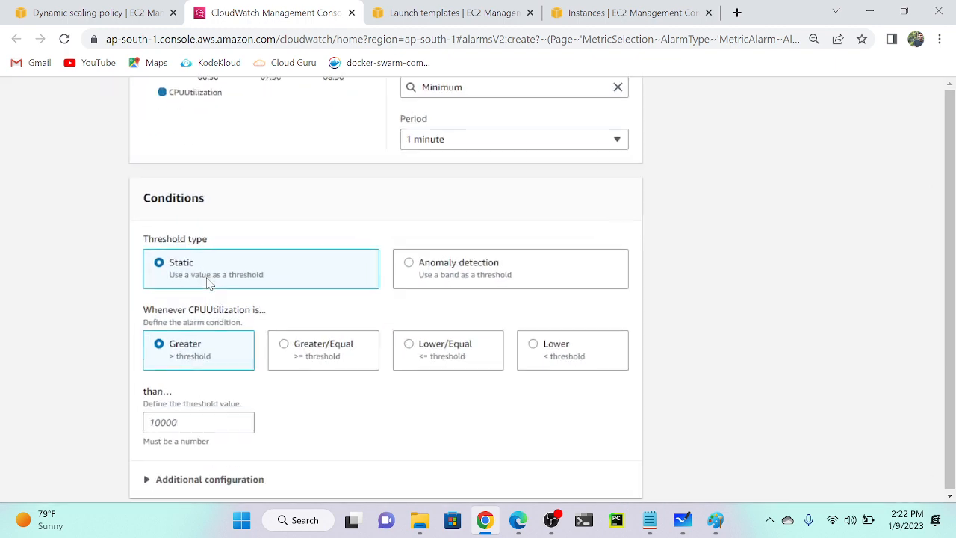
scroll(210, 284, "down", 1)
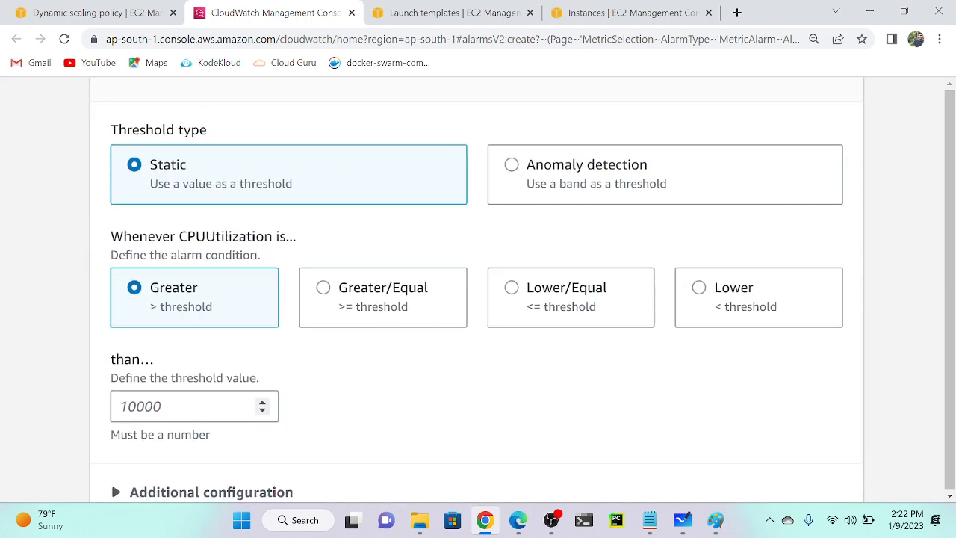
Make the alarm fire when CPUUtilization is Greater/Equal to a static threshold of 40.
left_click(161, 405)
type("40")
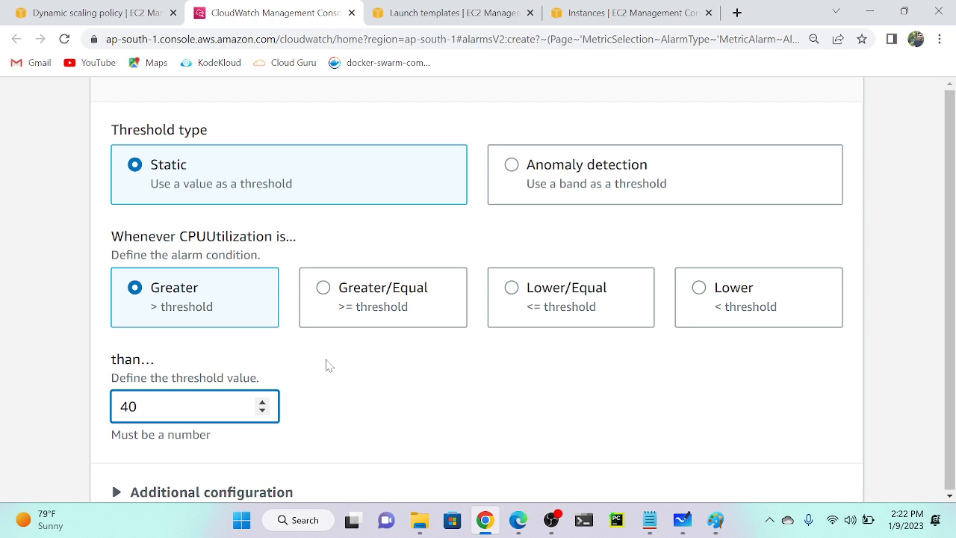
left_click(324, 292)
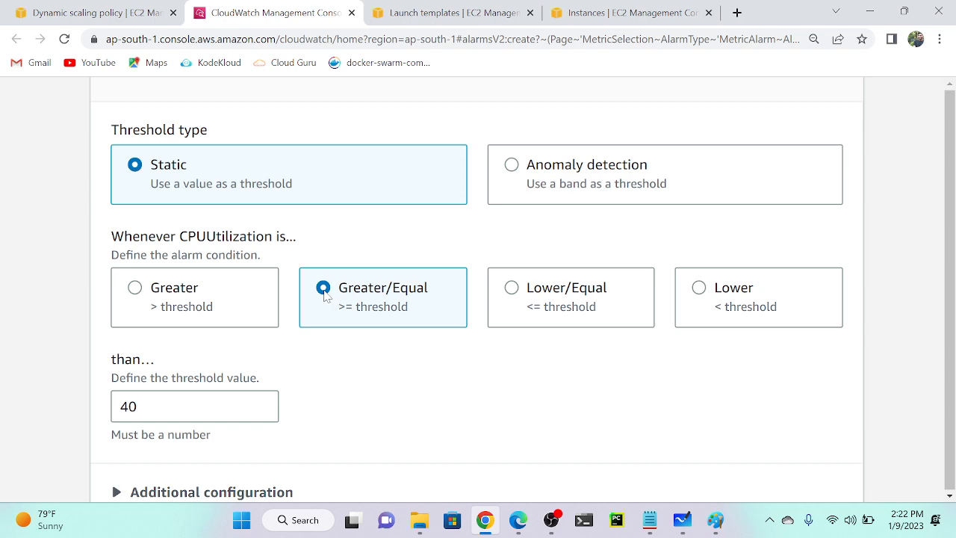
scroll(339, 306, "down", 2)
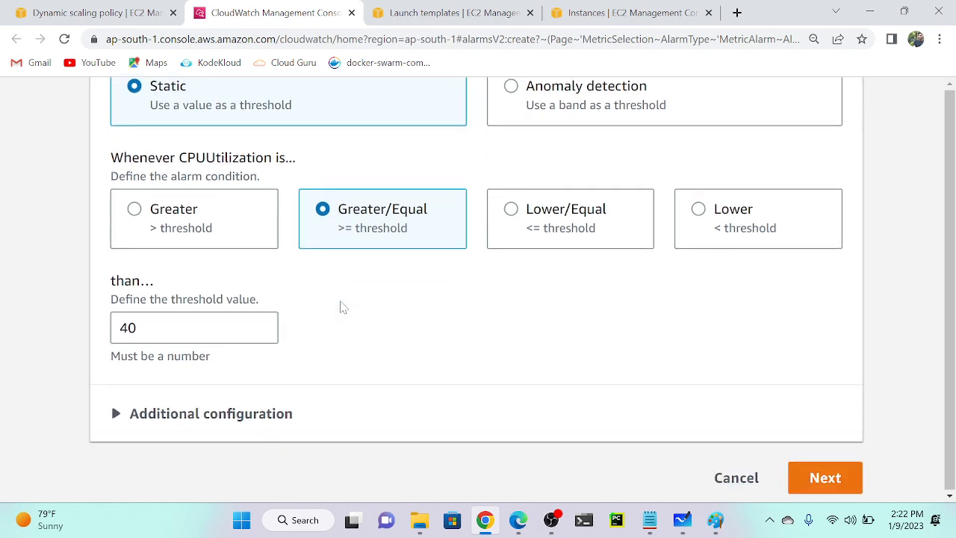
scroll(461, 273, "down", 5)
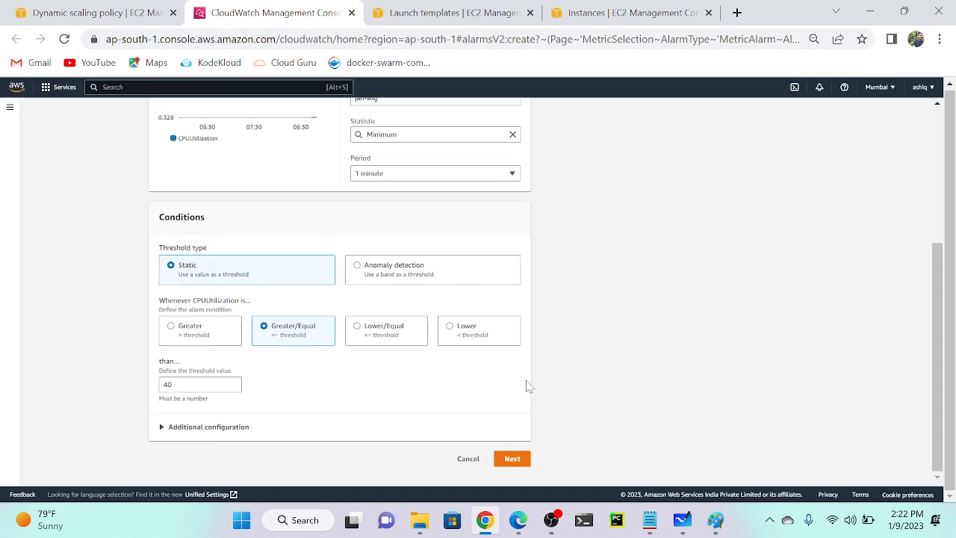
scroll(527, 383, "up", 1)
scroll(528, 386, "up", 2)
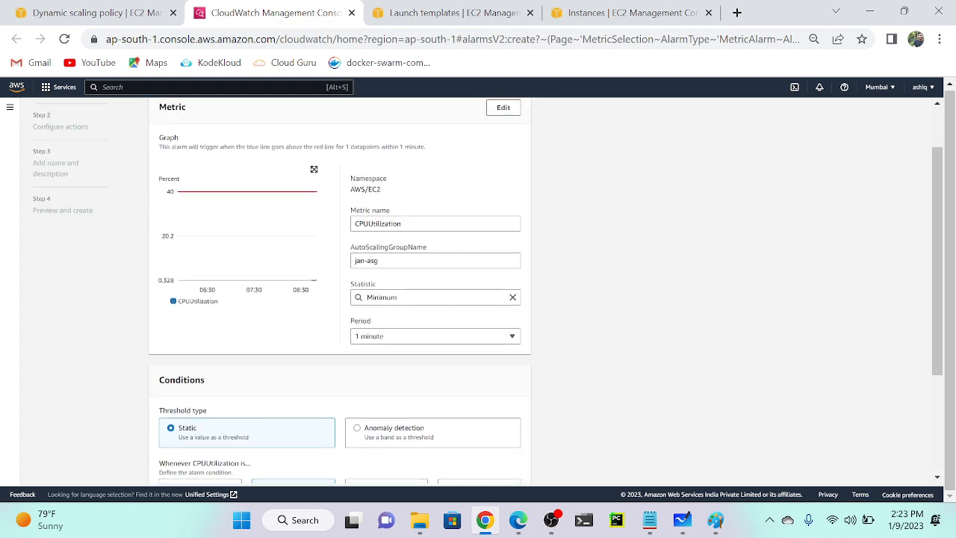
Replace the metric name text with 'scale out'.
left_click_drag(404, 224, 393, 224)
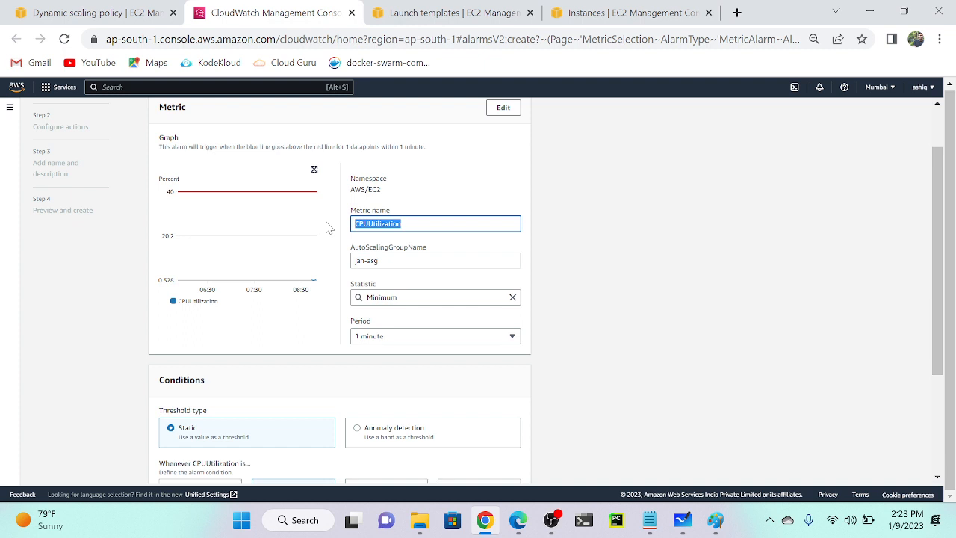
scroll(326, 222, "up", 5)
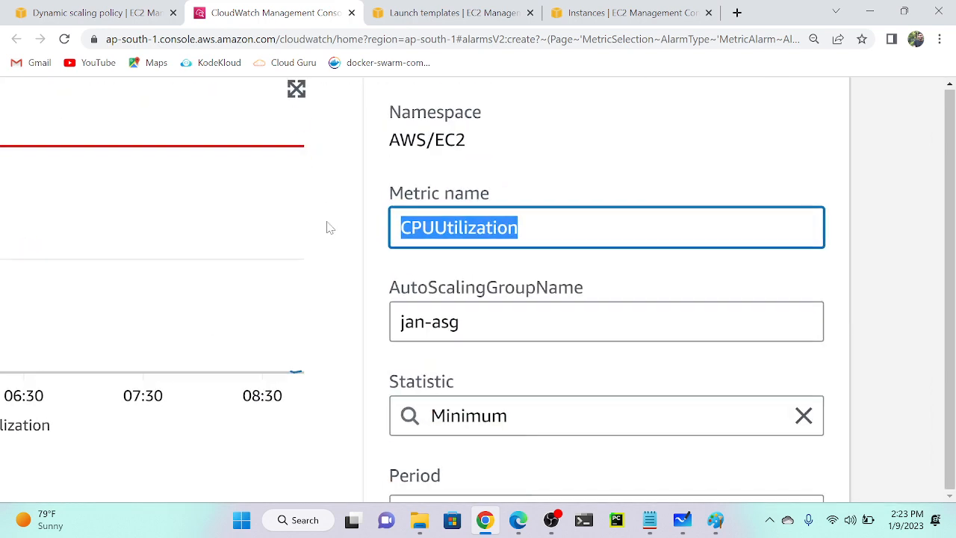
type("scale out")
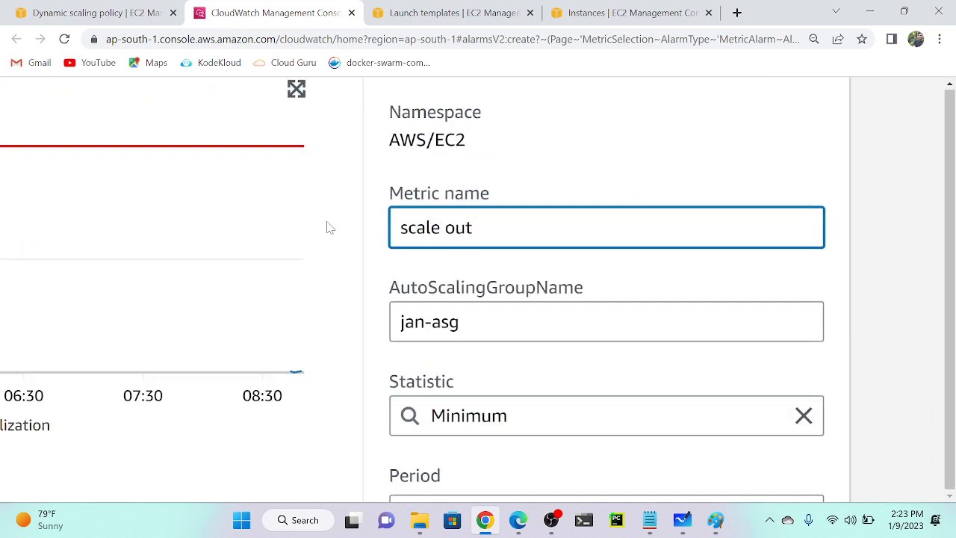
scroll(330, 228, "down", 5)
scroll(326, 228, "down", 2)
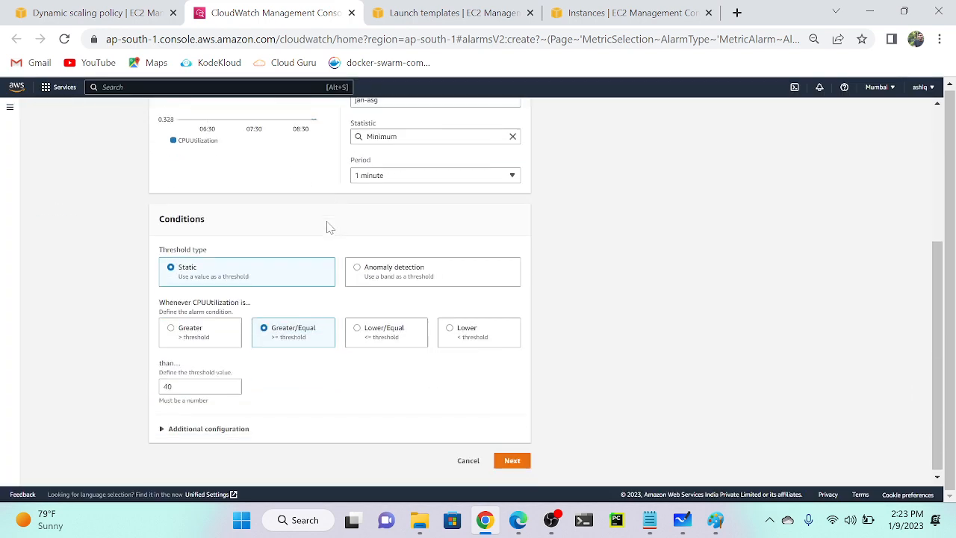
scroll(363, 305, "up", 3)
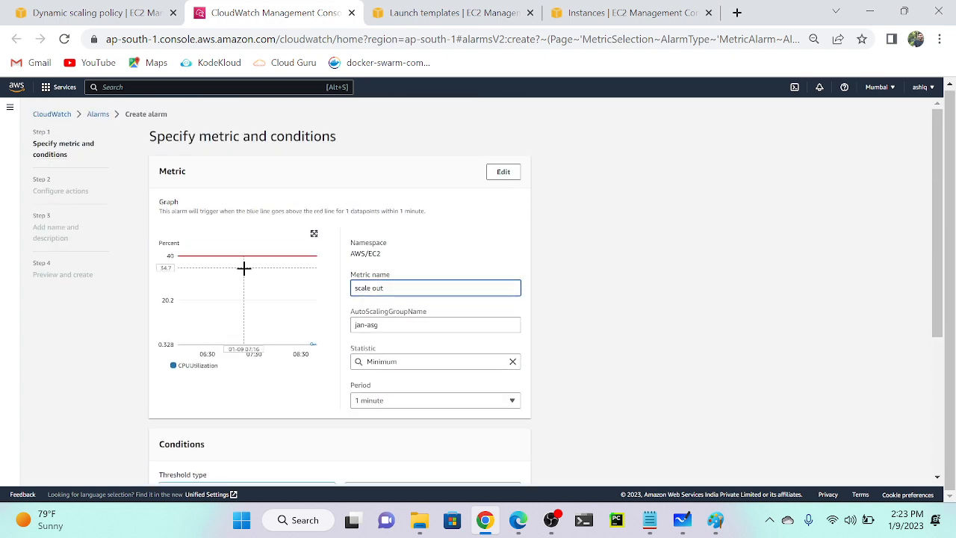
scroll(244, 267, "up", 5)
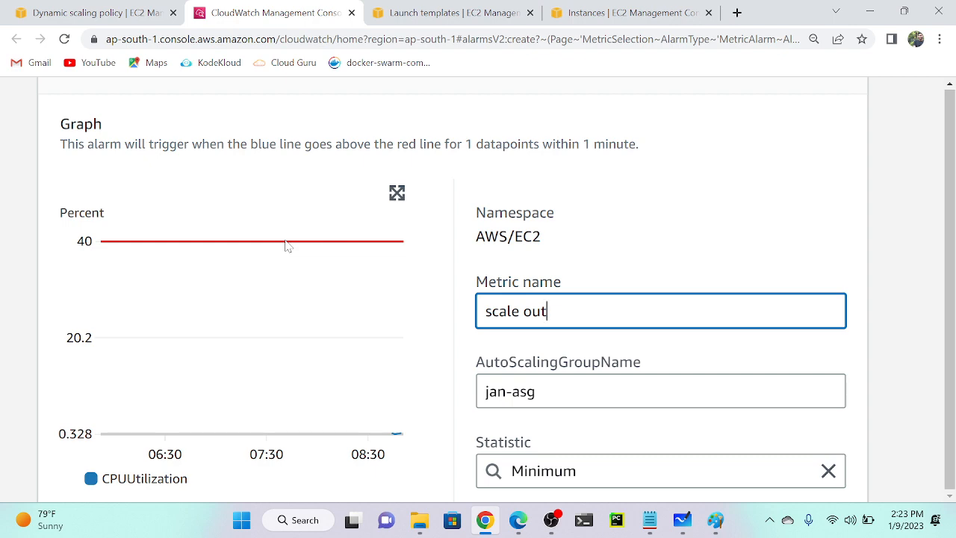
key("ctrl+minus")
key("ctrl+minus")
key("ctrl+minus")
scroll(286, 246, "down", 4)
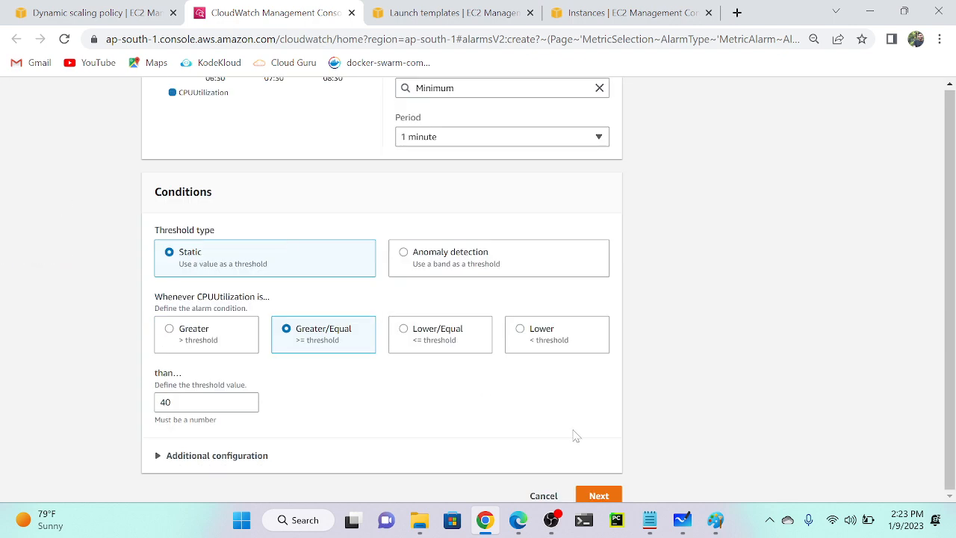
Move the alarm wizard to Configure actions and review the In alarm SNS notification options.
left_click(599, 495)
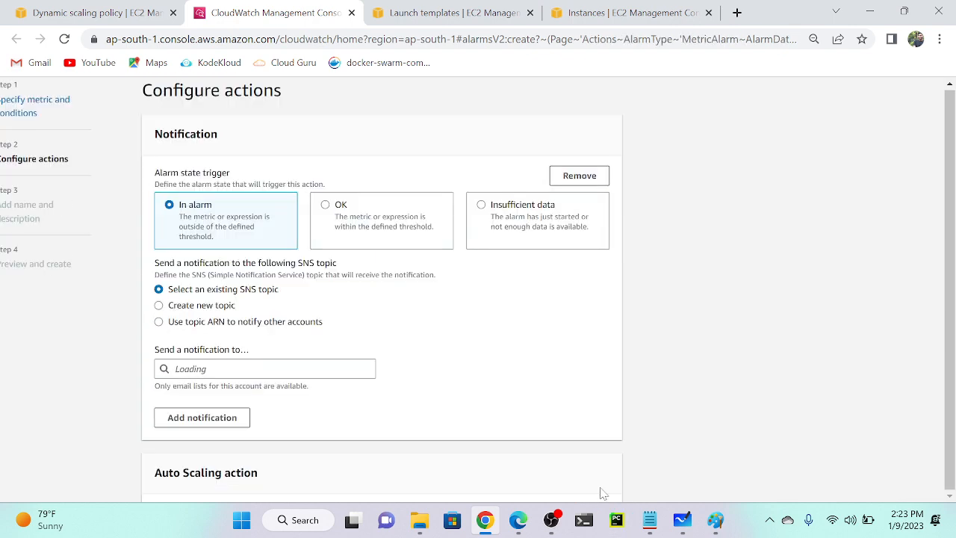
scroll(222, 191, "up", 1)
scroll(185, 178, "up", 5)
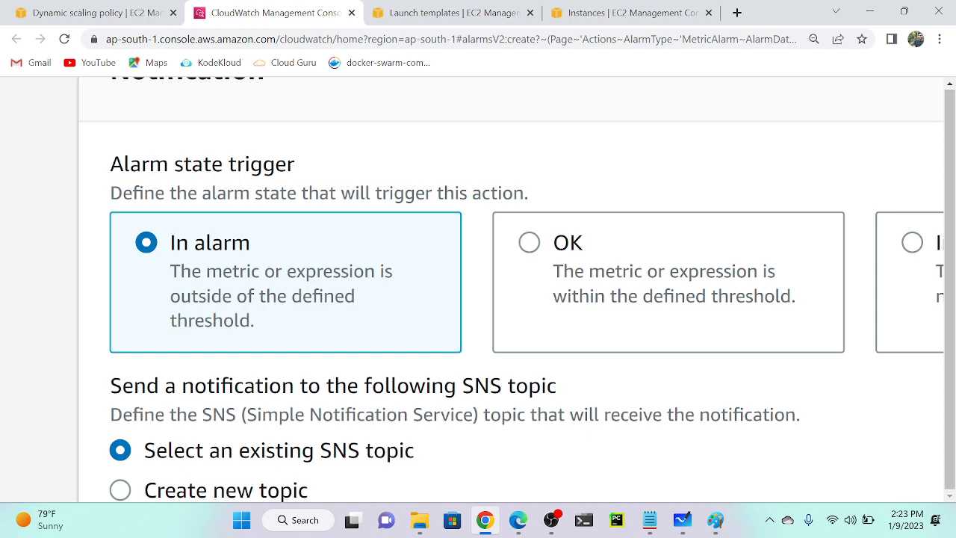
scroll(196, 216, "down", 5)
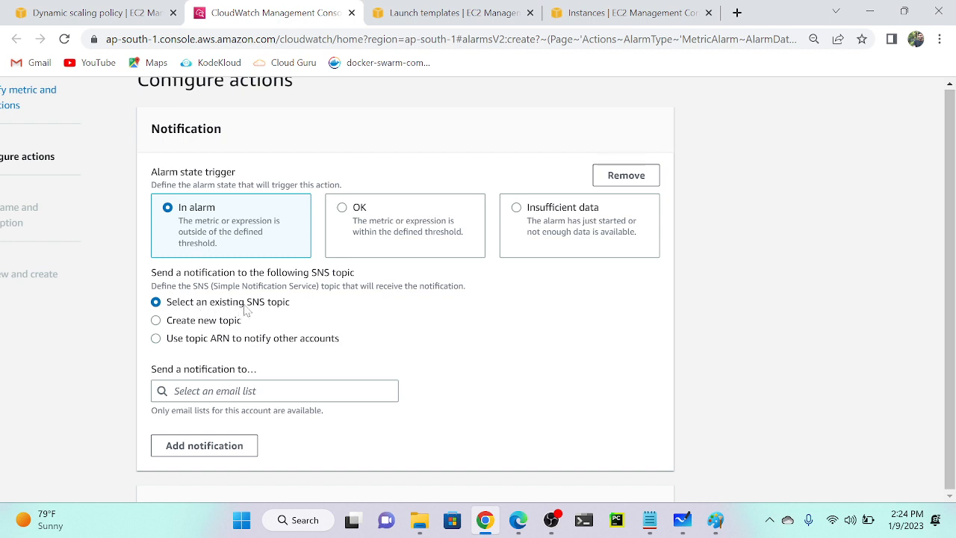
Search 'sns' from another tab to reach the Simple Notification Service console.
left_click(608, 9)
left_click(493, 9)
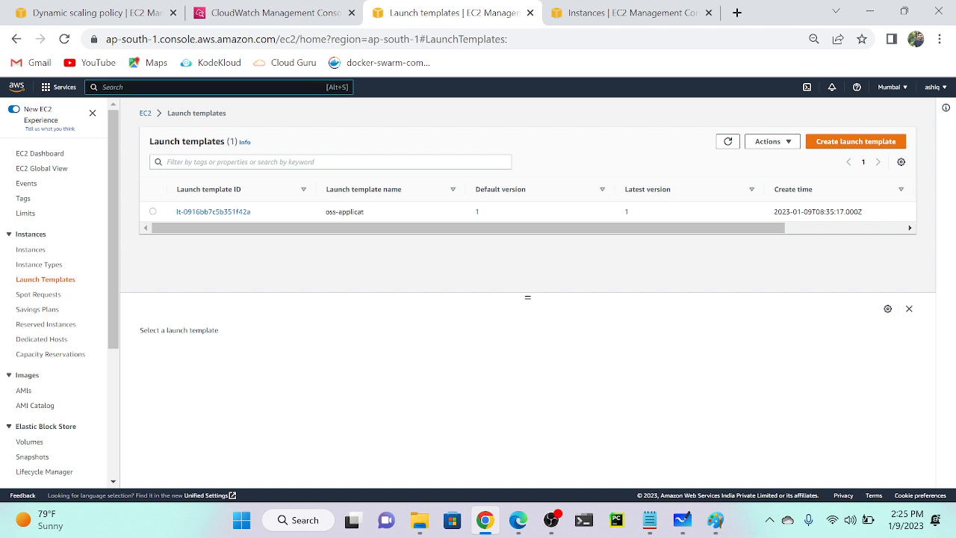
type("sns")
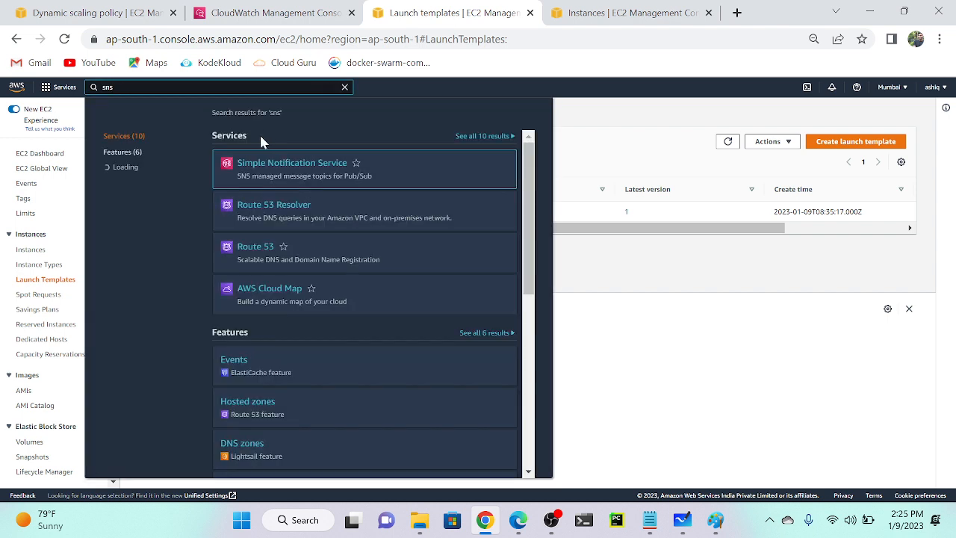
left_click(253, 168)
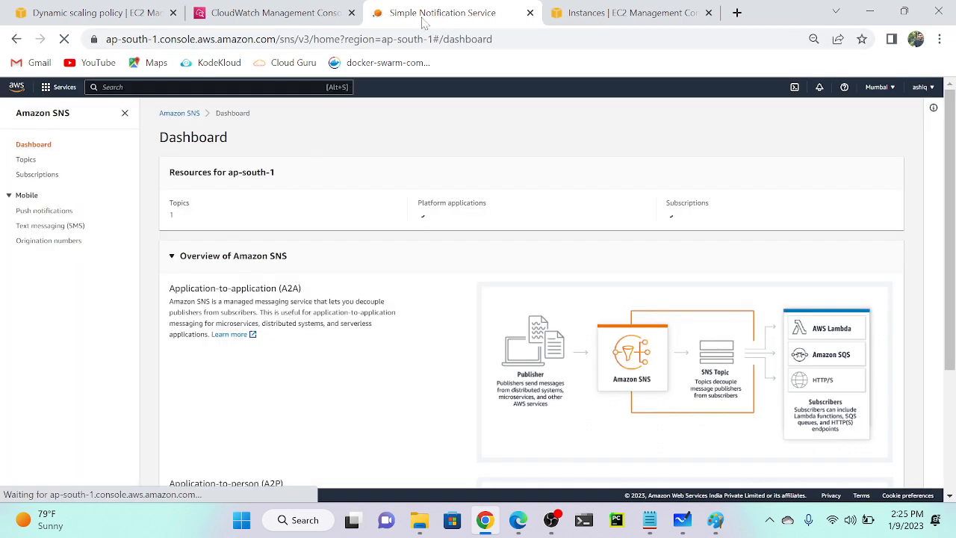
Show the SNS Topics list with its single Standard topic, autoscaling.
scroll(149, 234, "up", 3)
scroll(149, 234, "up", 3)
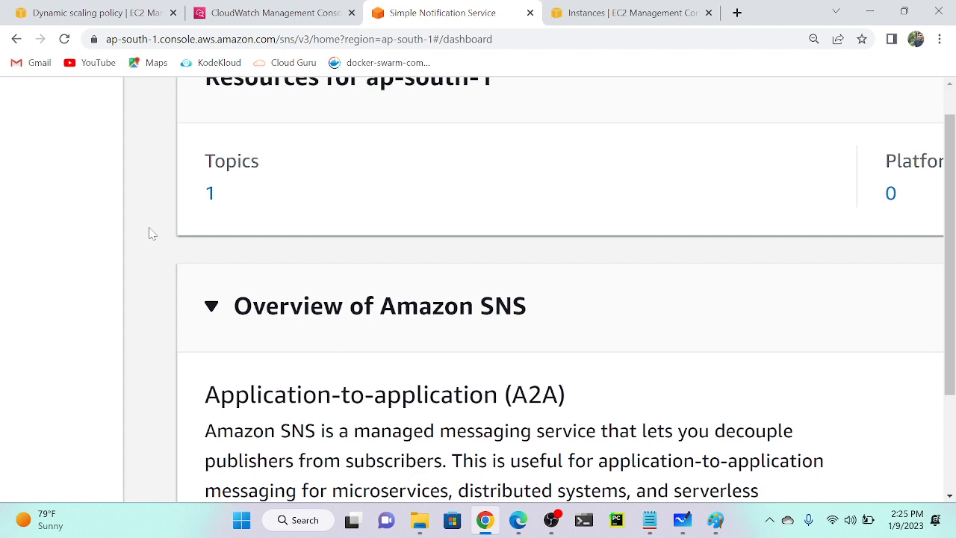
left_click(206, 197)
scroll(301, 234, "down", 5)
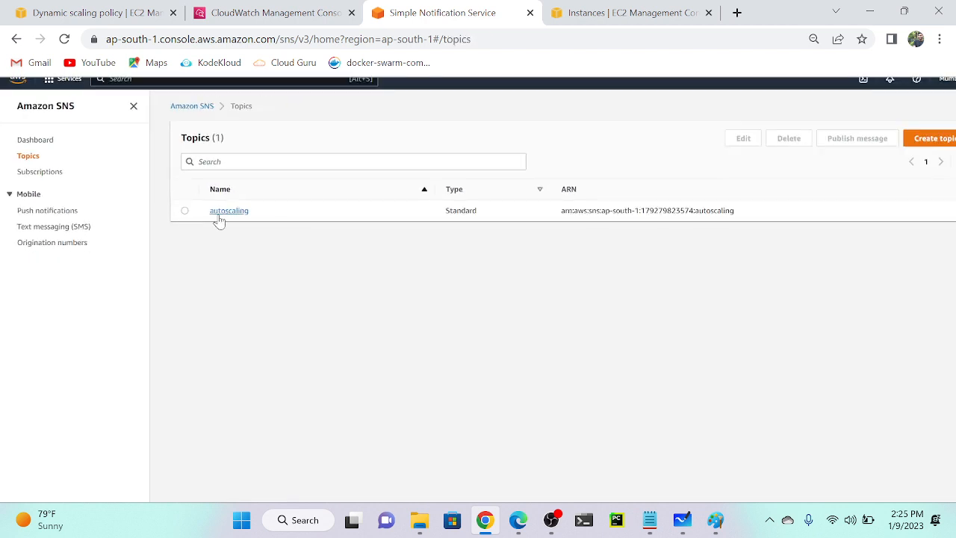
scroll(218, 222, "up", 3)
scroll(218, 222, "up", 1)
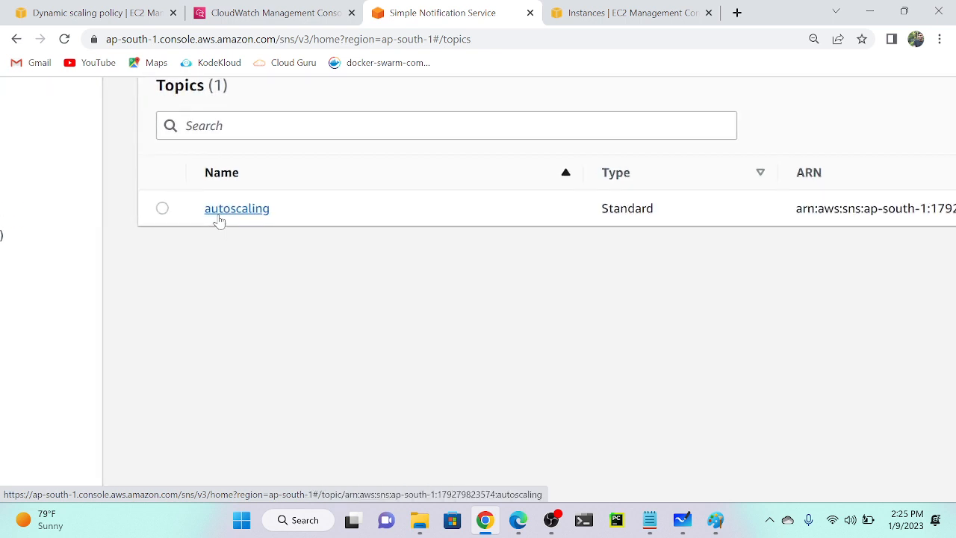
scroll(218, 222, "down", 4)
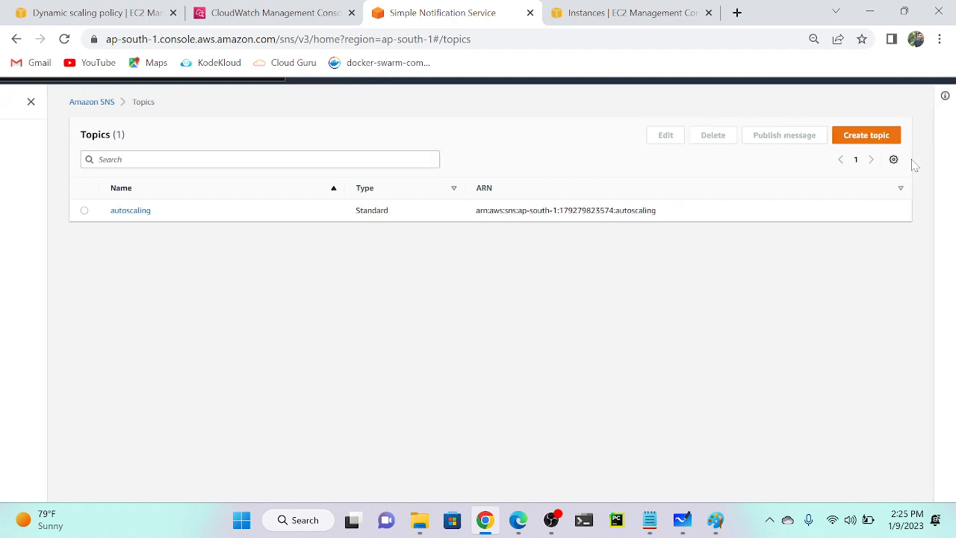
Start a new SNS topic of type Standard.
left_click(878, 142)
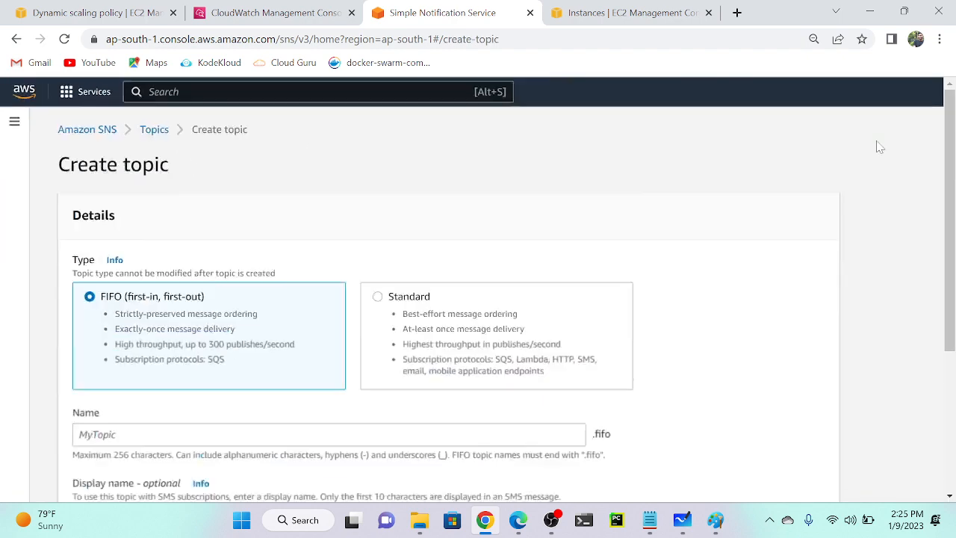
scroll(875, 145, "down", 3)
scroll(235, 252, "up", 6)
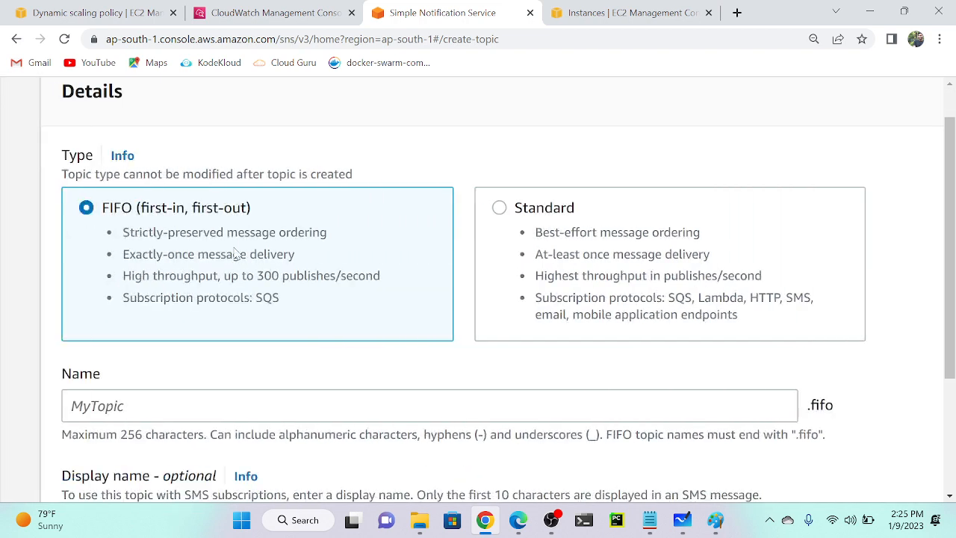
scroll(236, 254, "left", 1)
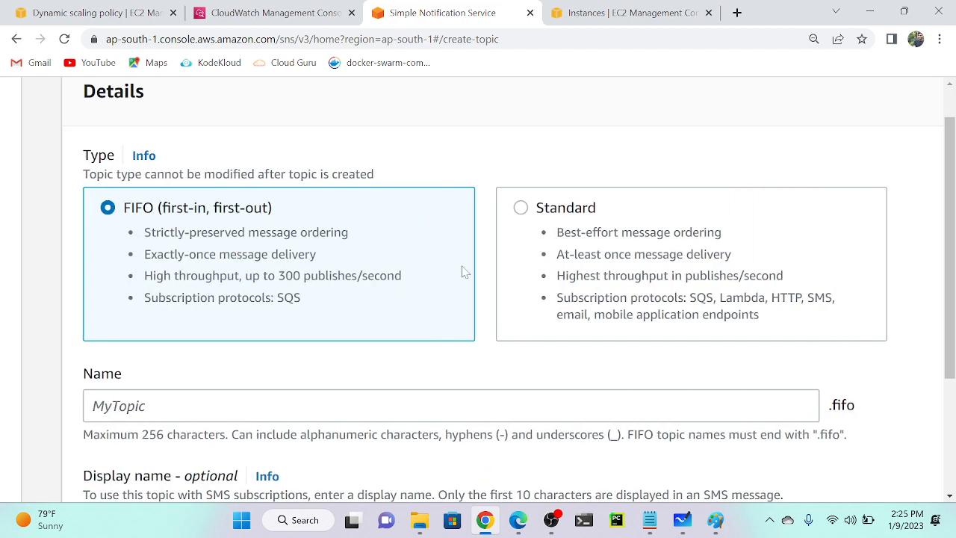
left_click(603, 261)
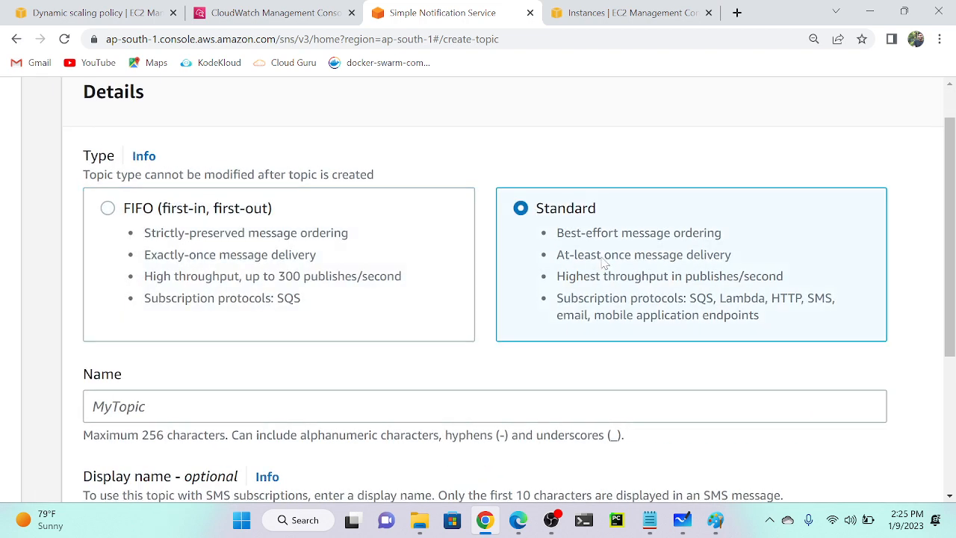
Name the topic scalepolicysns, reuse that as its display name, and create it.
scroll(604, 261, "down", 2)
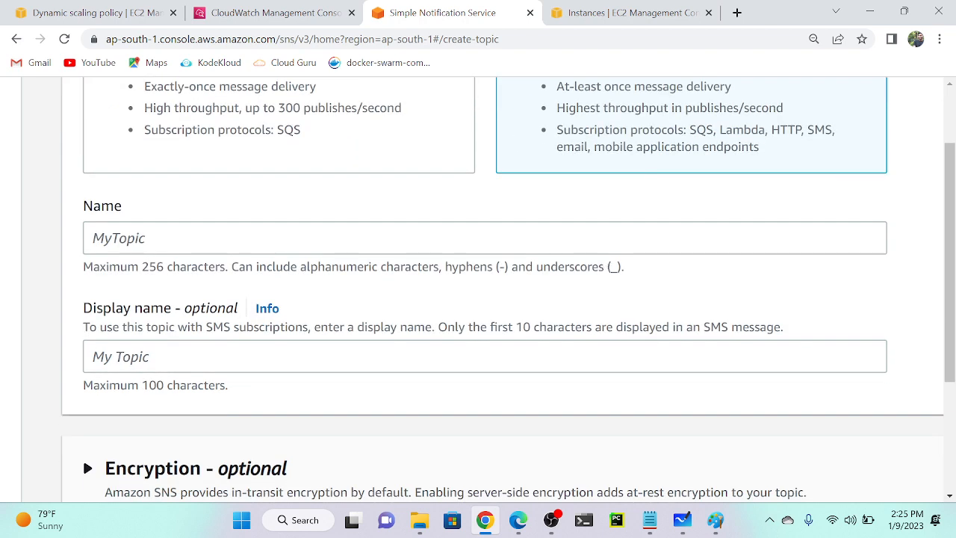
key("Tab")
type("scale")
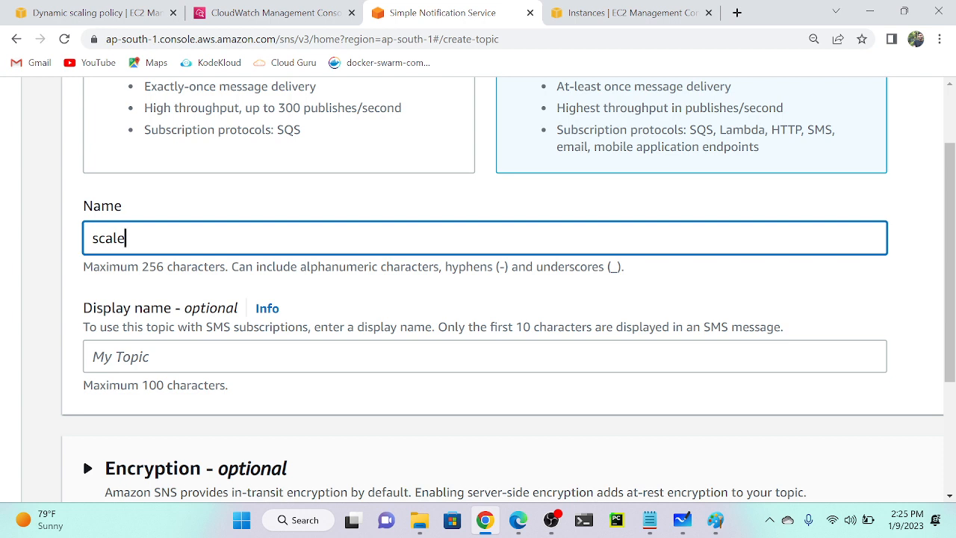
type("policysns")
scroll(83, 457, "down", 1)
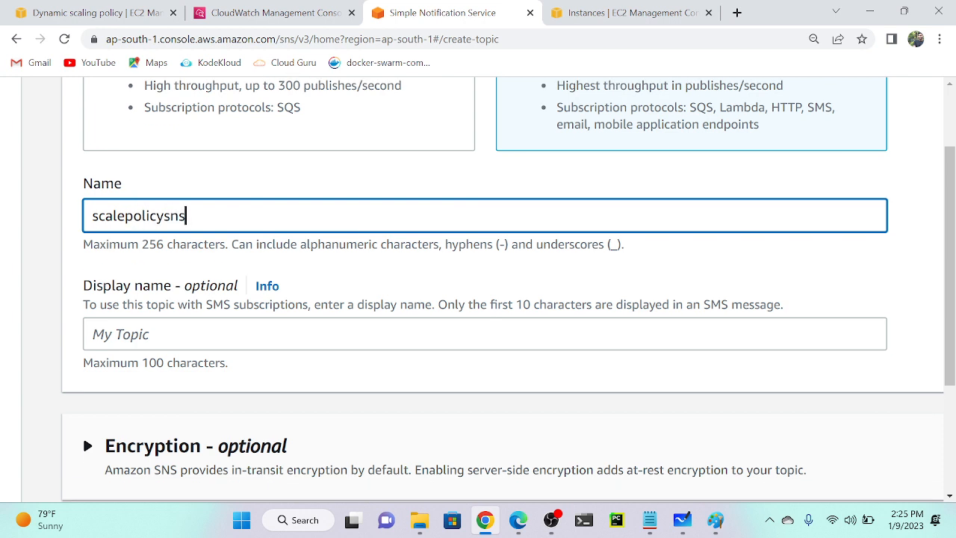
key("ctrl+a")
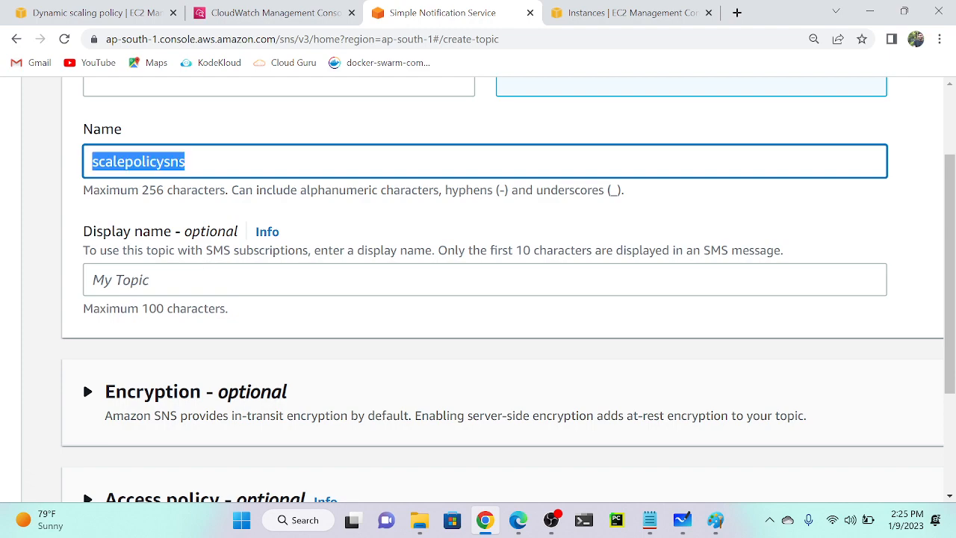
key("ctrl+c")
key("Tab")
key("ctrl+v")
scroll(104, 248, "down", 2)
key("ctrl+0")
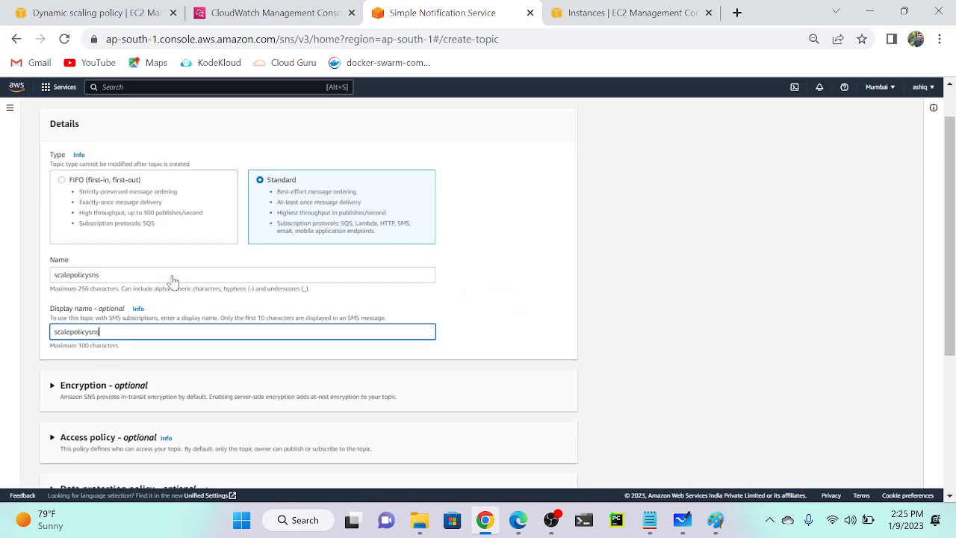
scroll(473, 346, "down", 3)
left_click(550, 470)
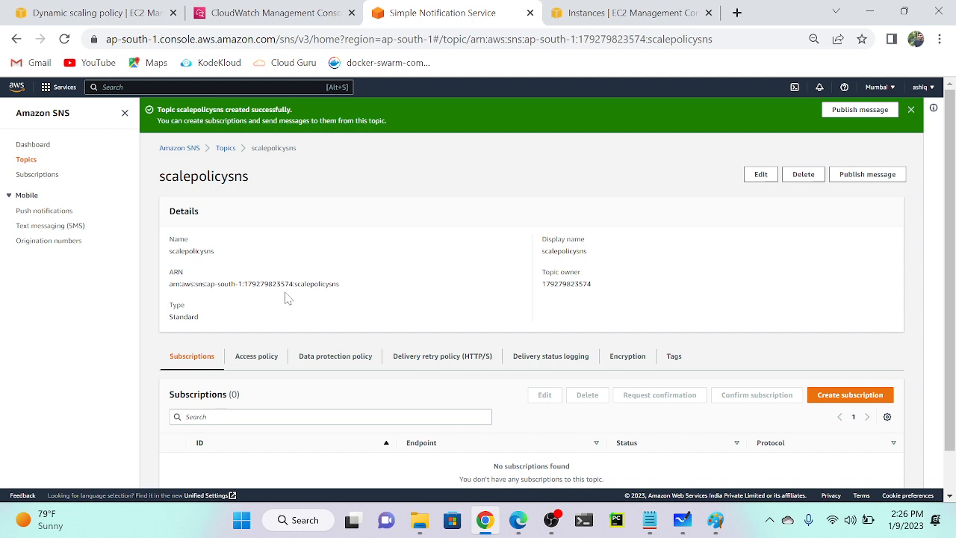
Begin a subscription to scalepolicysns using the Email protocol.
left_click(850, 396)
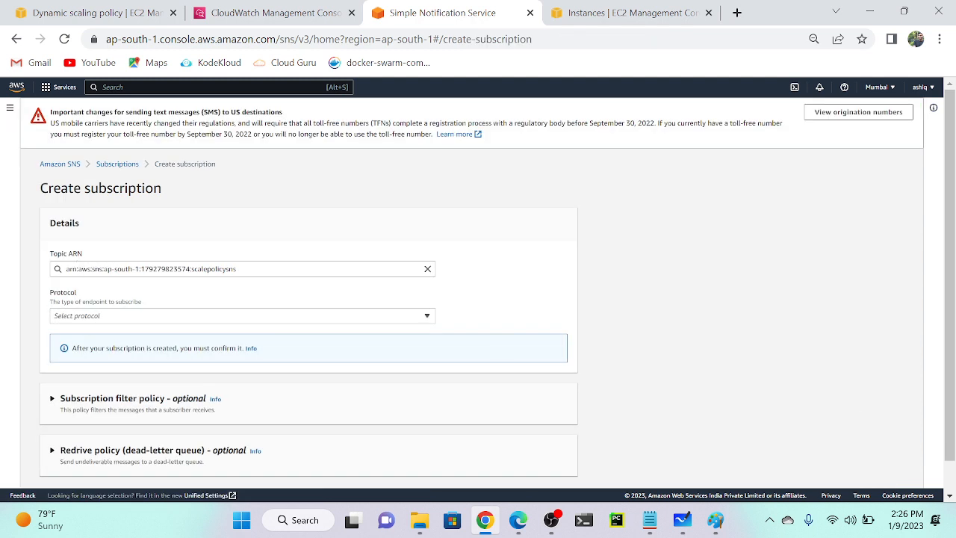
scroll(82, 258, "up", 5)
left_click(199, 336)
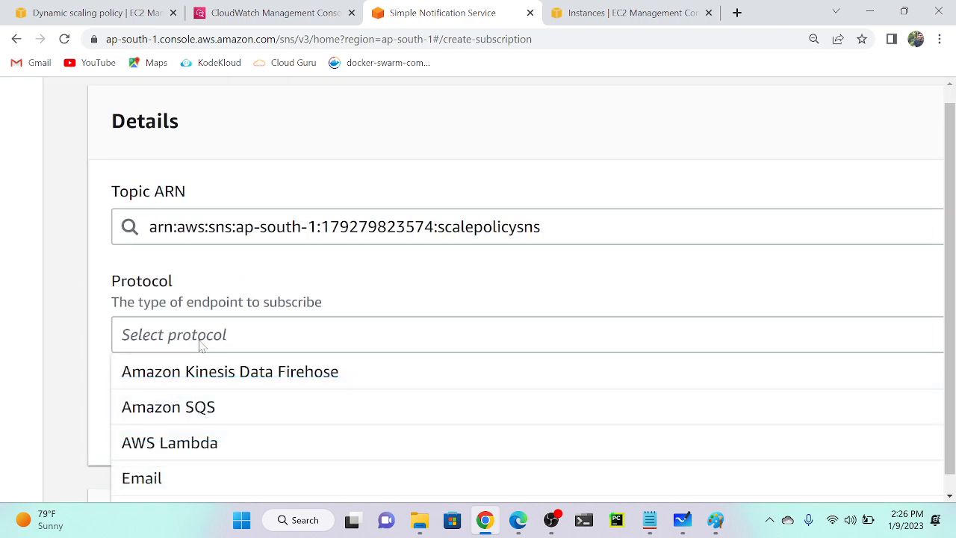
scroll(182, 380, "down", 2)
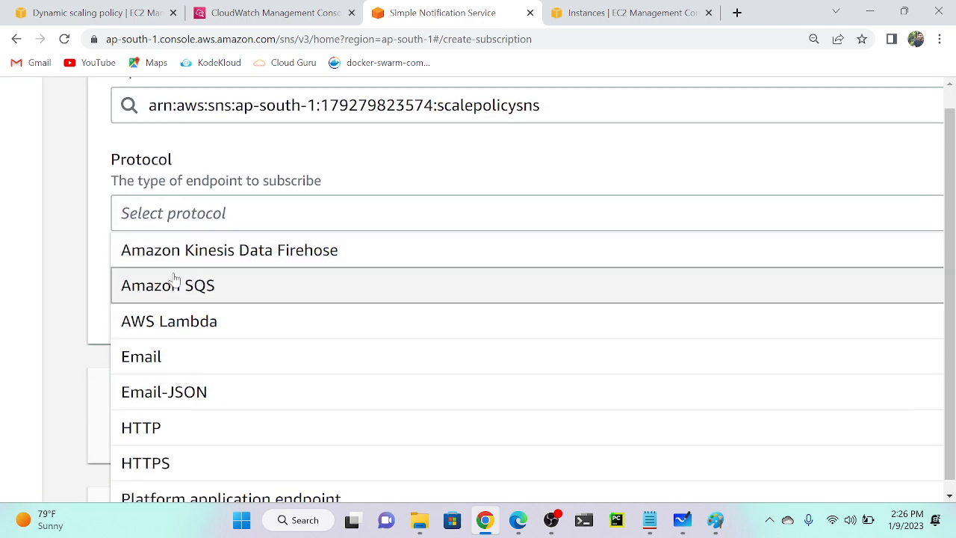
scroll(165, 368, "down", 2)
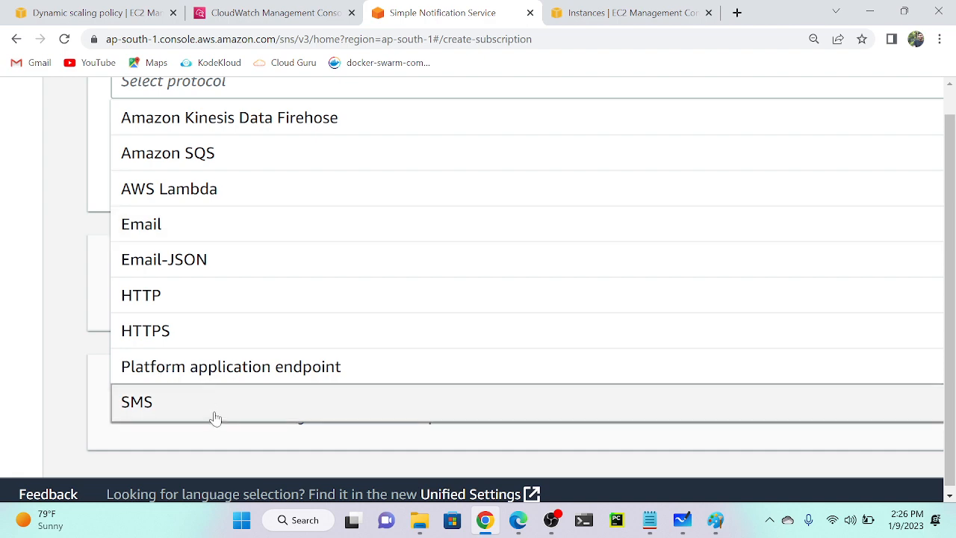
left_click(199, 236)
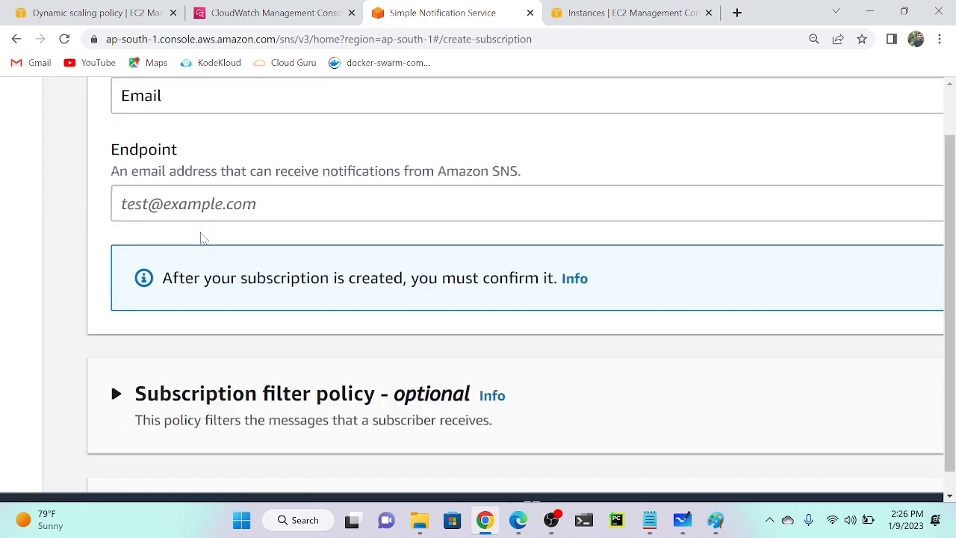
Abandon the unfinished subscription form and return to the Subscriptions list.
scroll(200, 234, "down", 3)
left_click(200, 278)
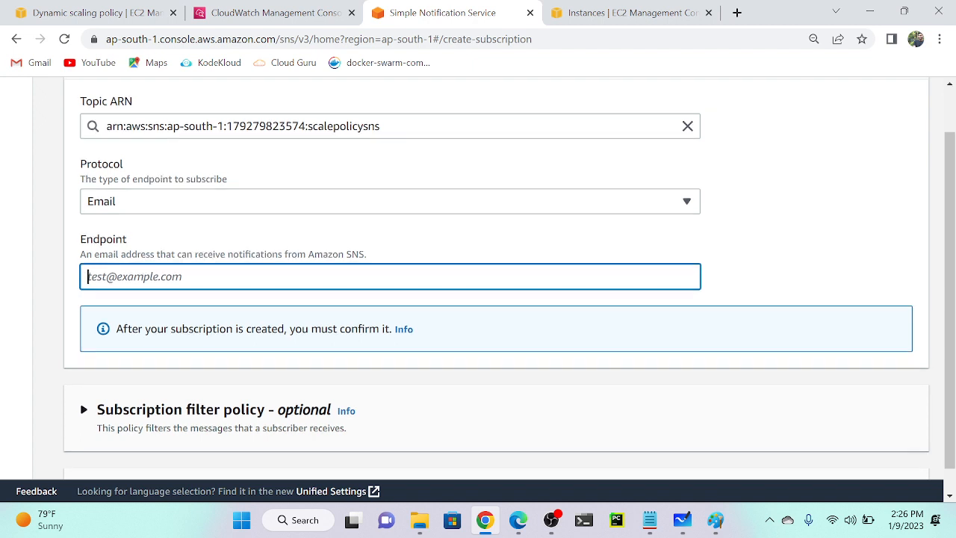
scroll(800, 446, "down", 2)
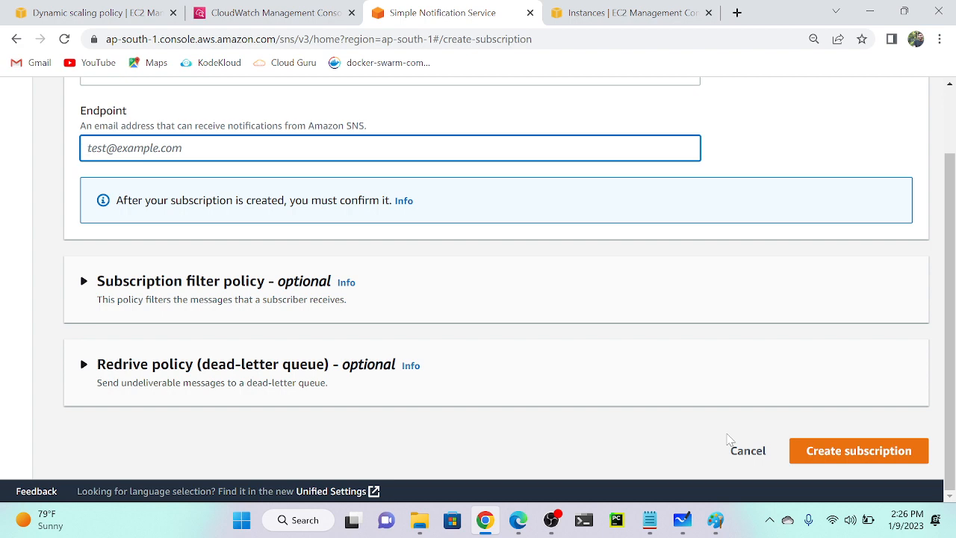
scroll(728, 439, "up", 5)
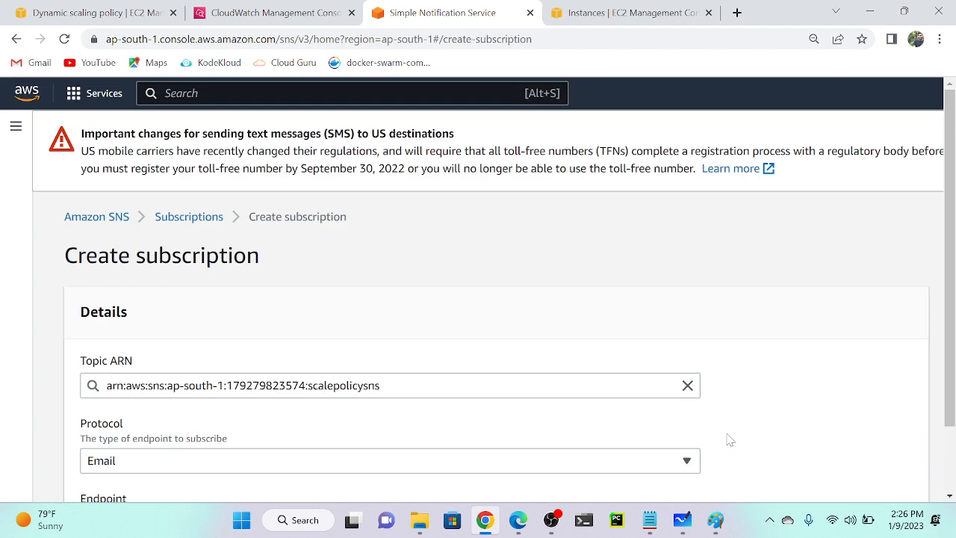
left_click(192, 218)
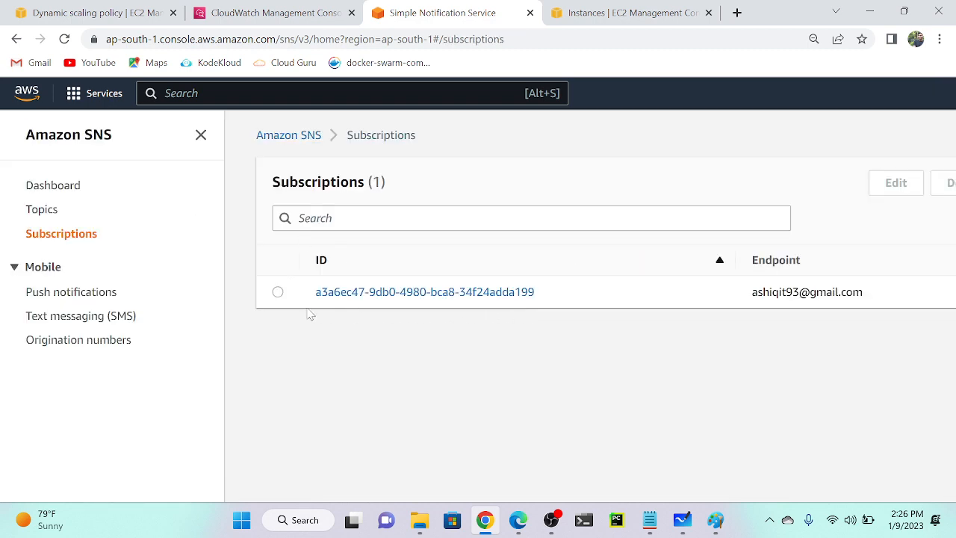
key("ctrl+minus")
key("ctrl+minus")
key("ctrl+minus")
scroll(660, 269, "up", 5)
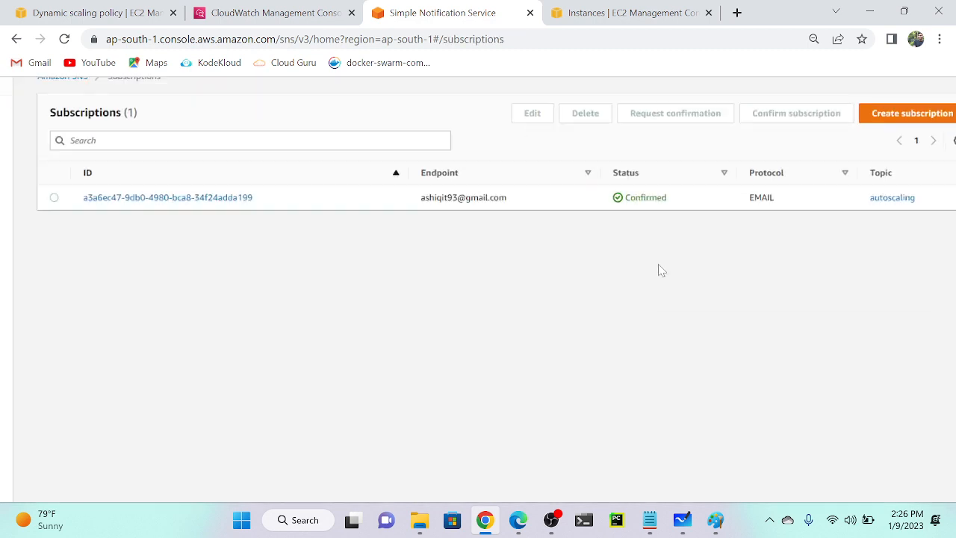
scroll(652, 190, "up", 2)
scroll(567, 246, "up", 2)
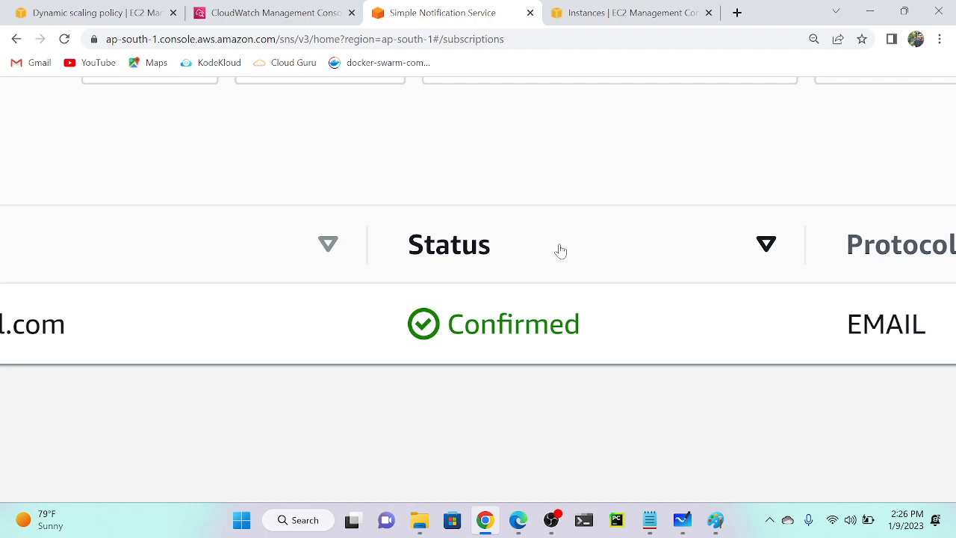
scroll(561, 250, "down", 3)
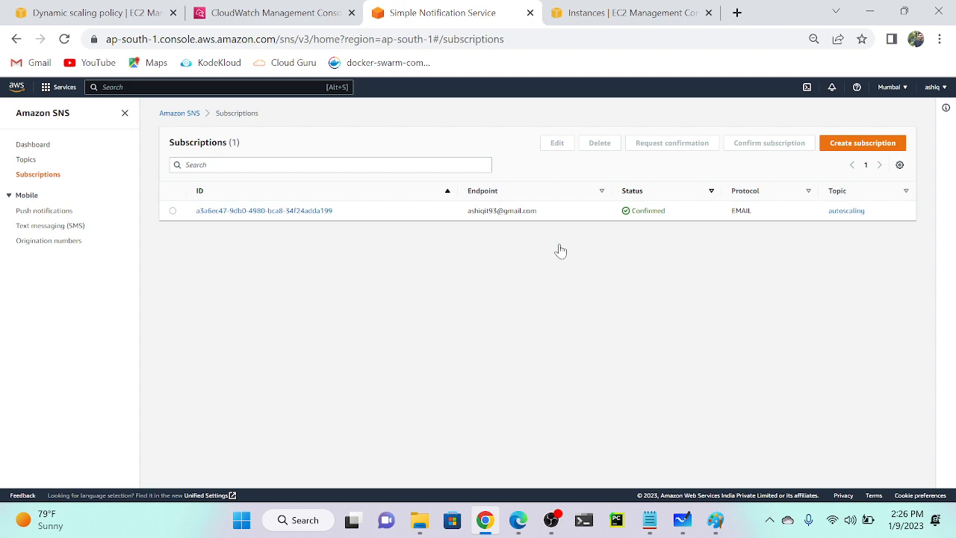
Start another subscription and select the autoscaling topic ARN.
left_click(863, 147)
scroll(466, 231, "up", 3)
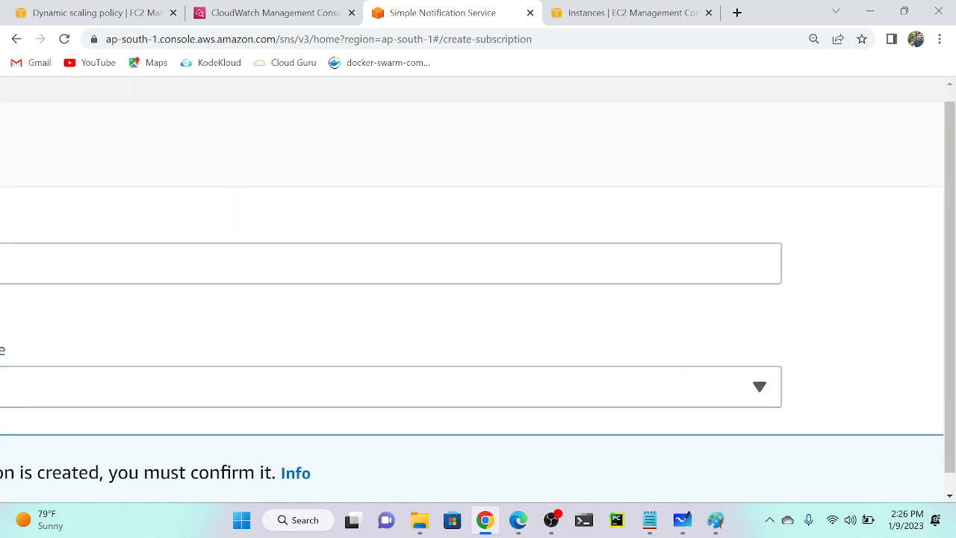
left_click(456, 264)
scroll(455, 263, "left", 4)
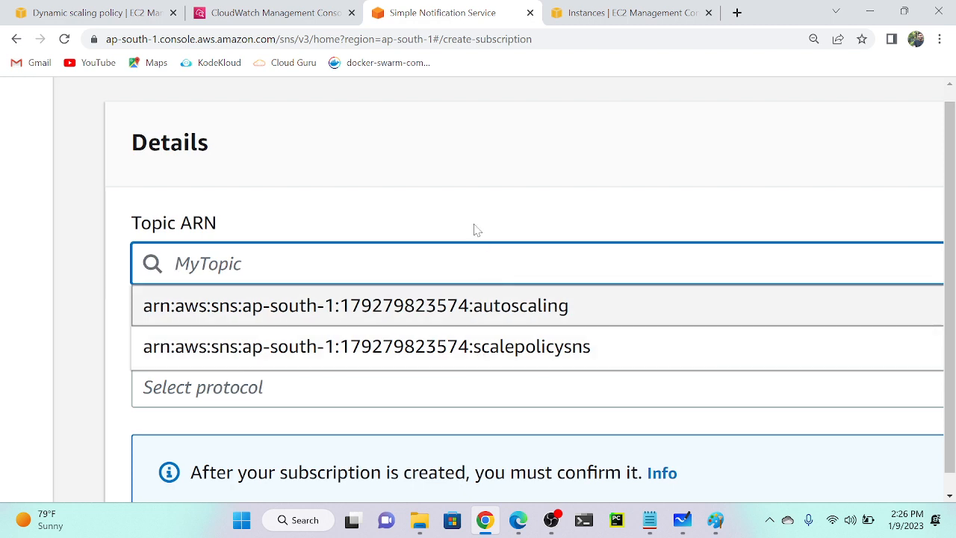
left_click(452, 299)
Set the protocol to Email and enter the recipient's e-mail address as endpoint.
left_click(273, 384)
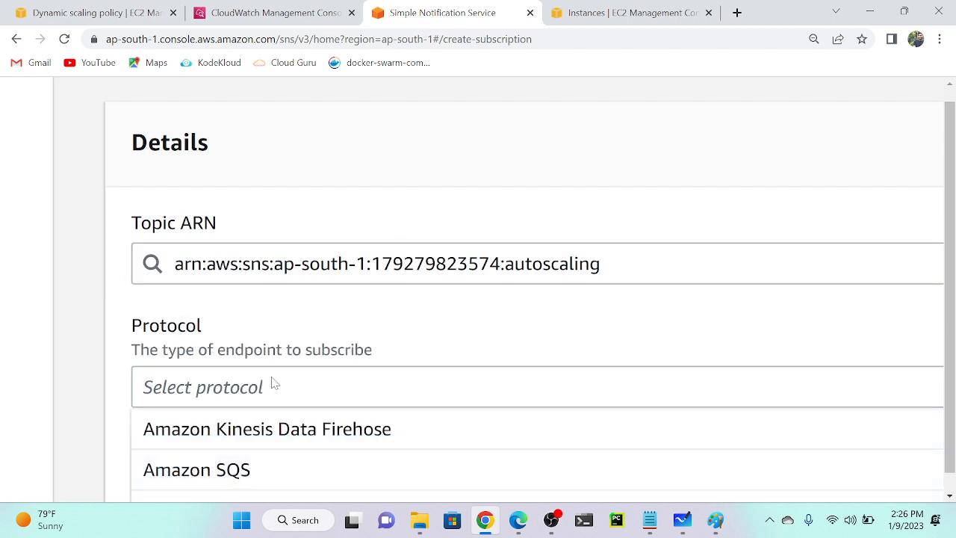
scroll(254, 436, "down", 2)
left_click(227, 399)
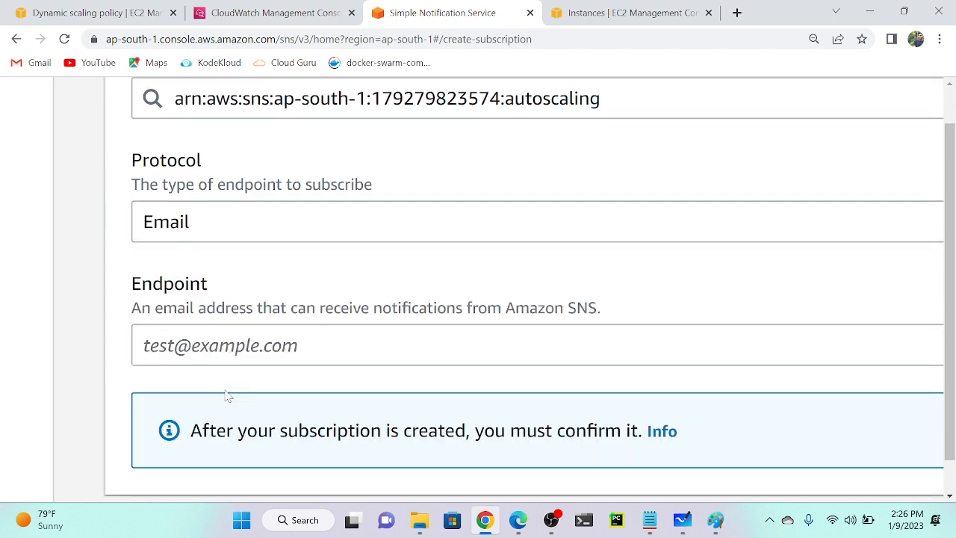
left_click(221, 345)
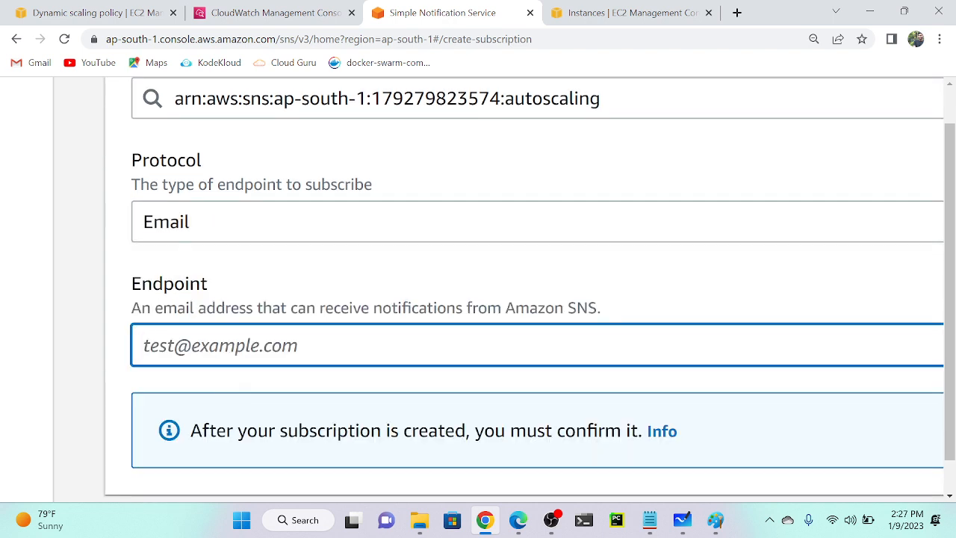
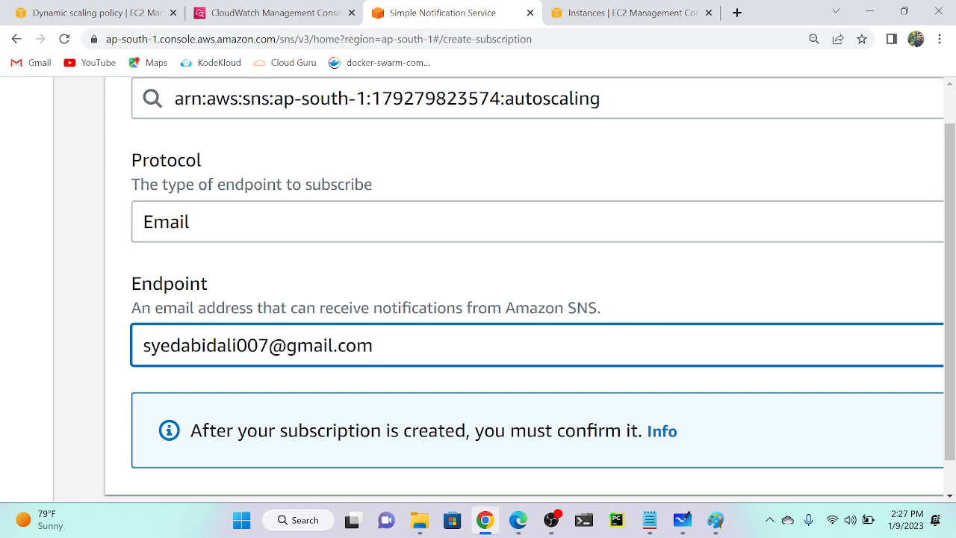
key("ctrl+plus")
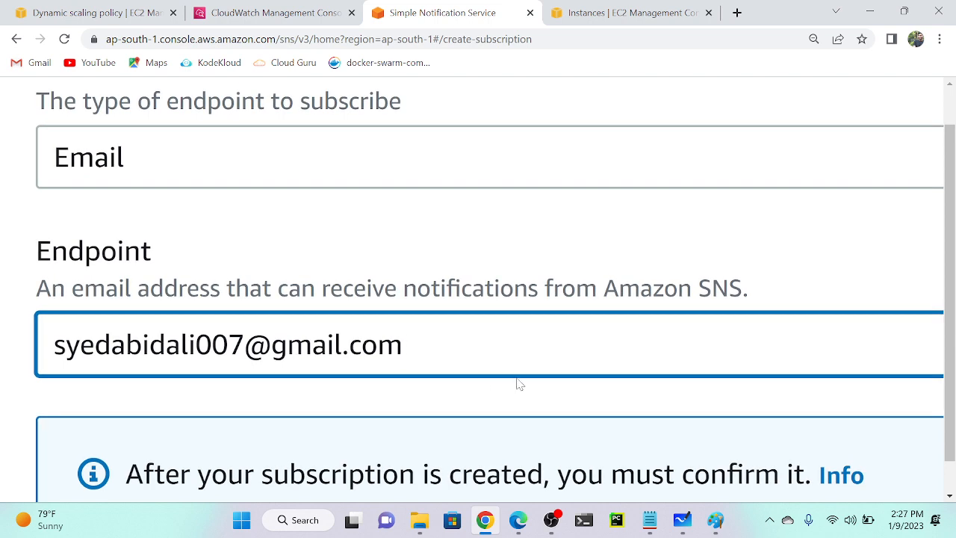
key("ctrl+minus")
key("ctrl+minus")
key("ctrl+minus")
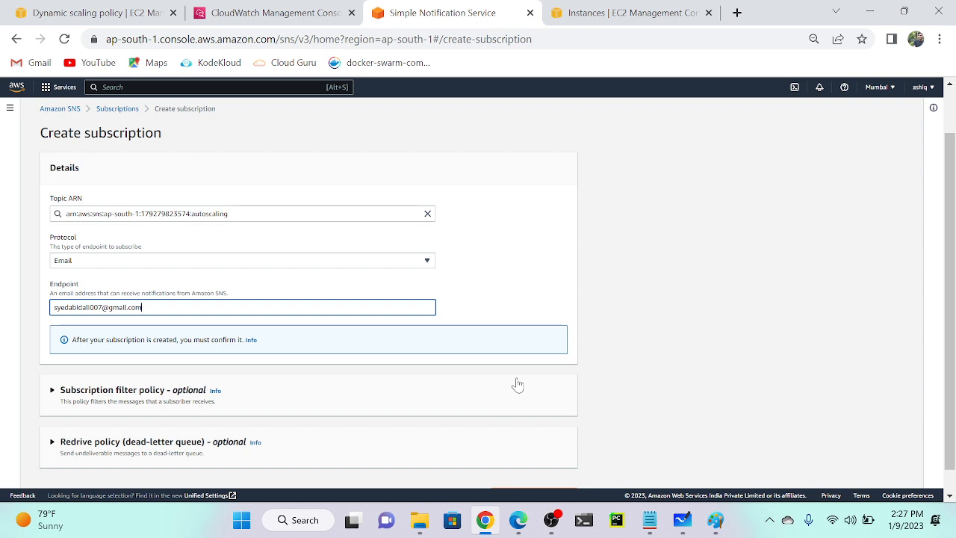
scroll(515, 384, "down", 1)
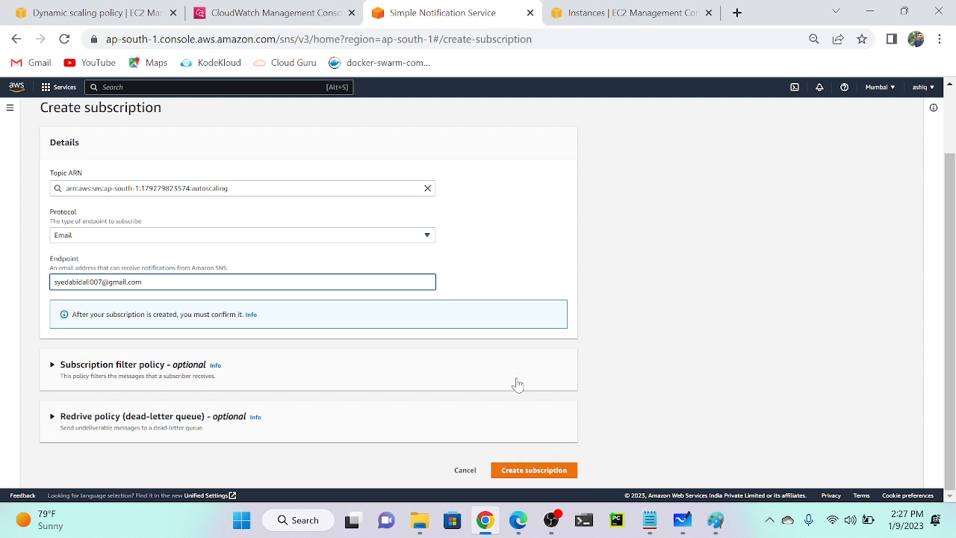
Create the Email subscription to the autoscaling topic.
left_click(543, 476)
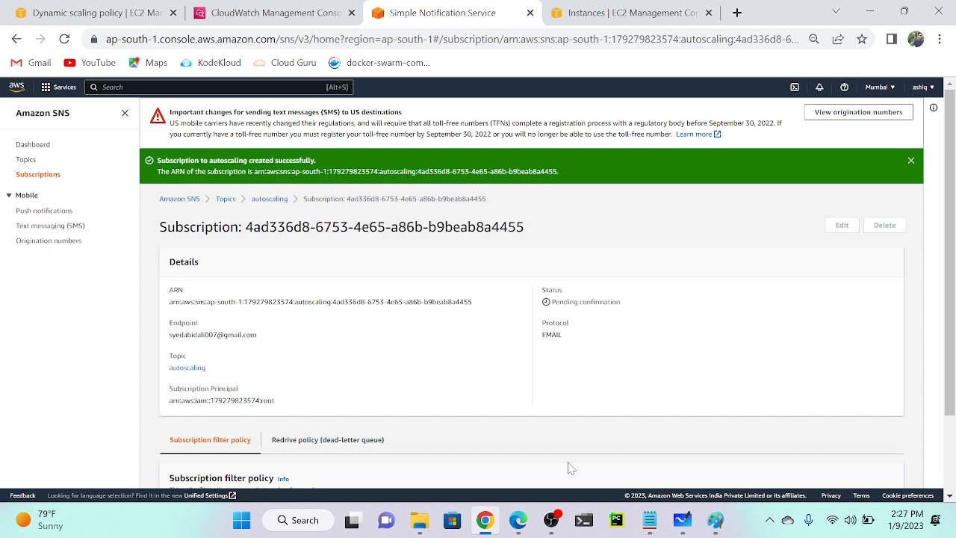
scroll(632, 323, "up", 5)
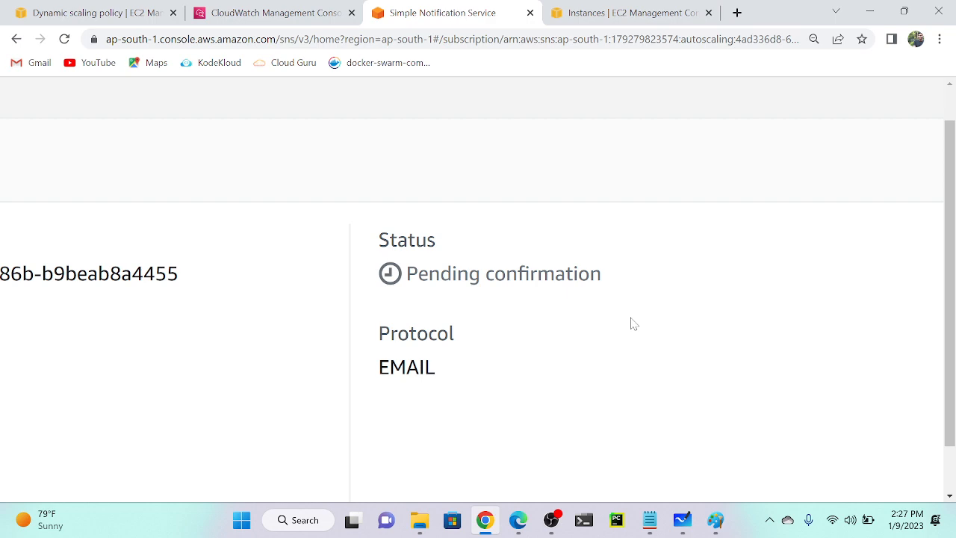
scroll(632, 323, "down", 5)
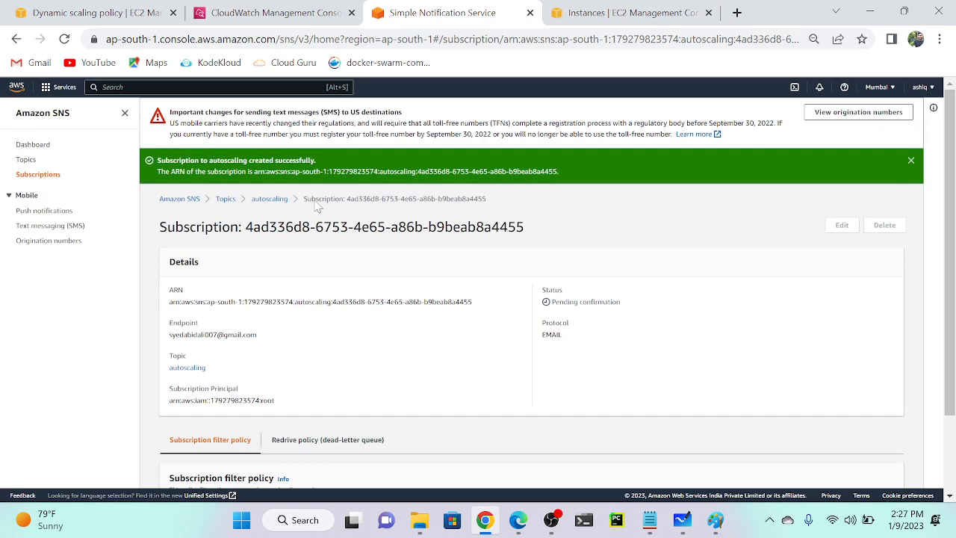
Reload the autoscaling topic page to check its two subscriptions' statuses.
left_click(268, 200)
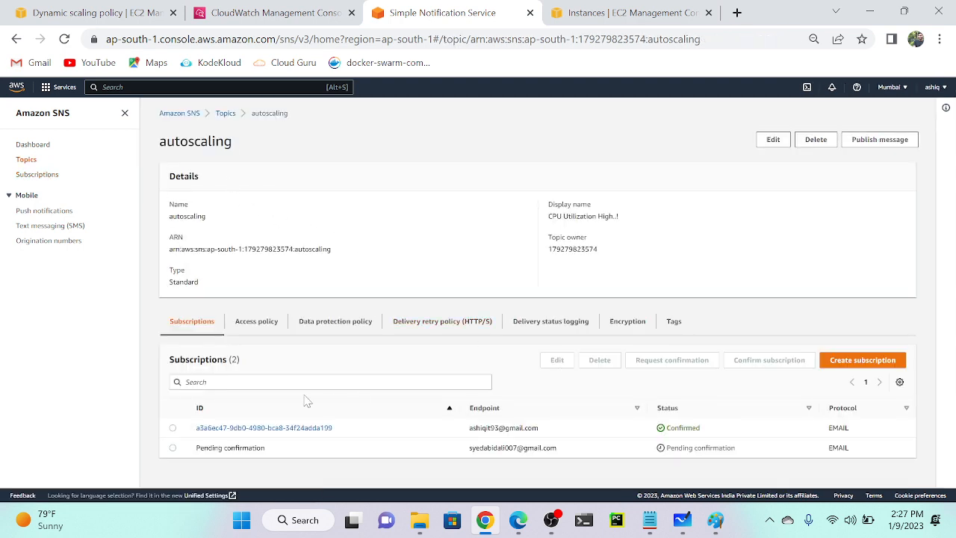
scroll(307, 399, "up", 5)
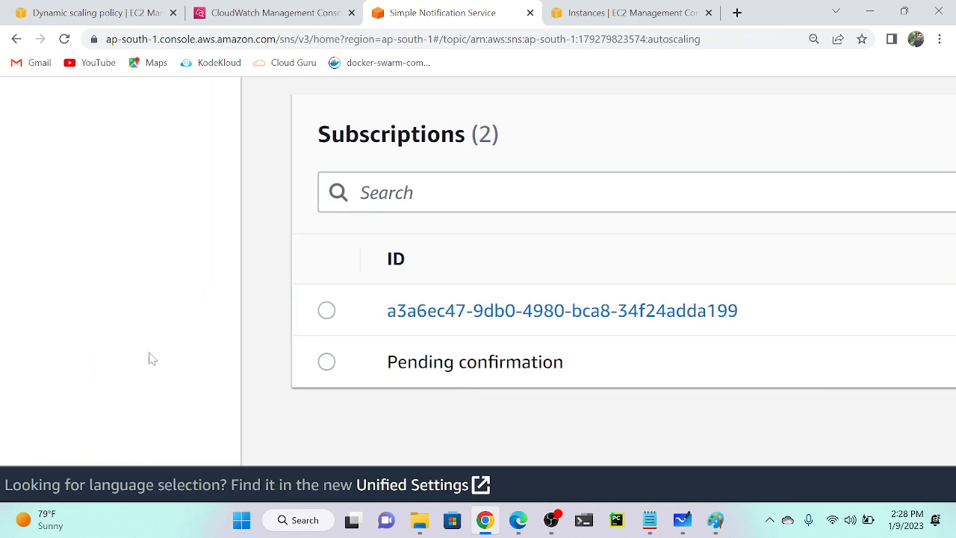
scroll(531, 327, "right", 15)
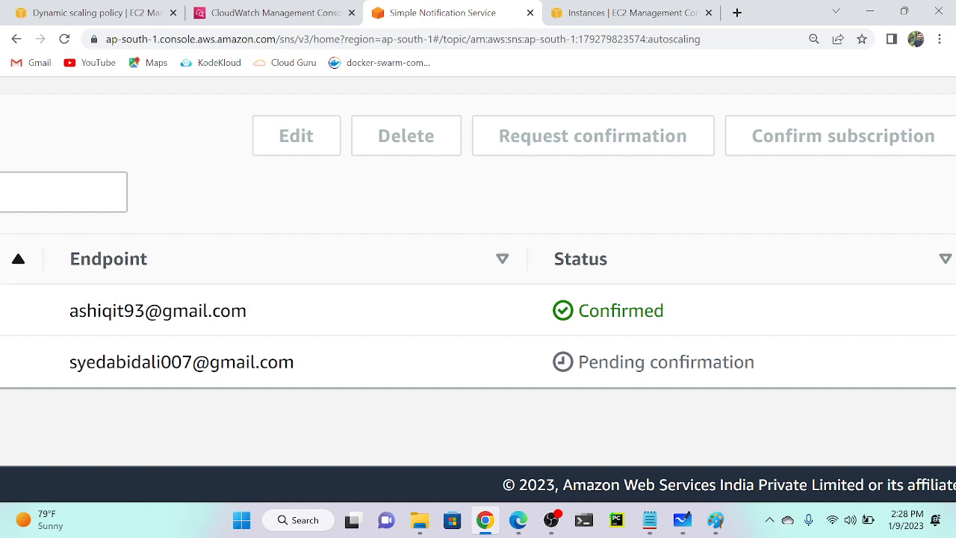
scroll(642, 326, "down", 5)
scroll(643, 326, "right", 2)
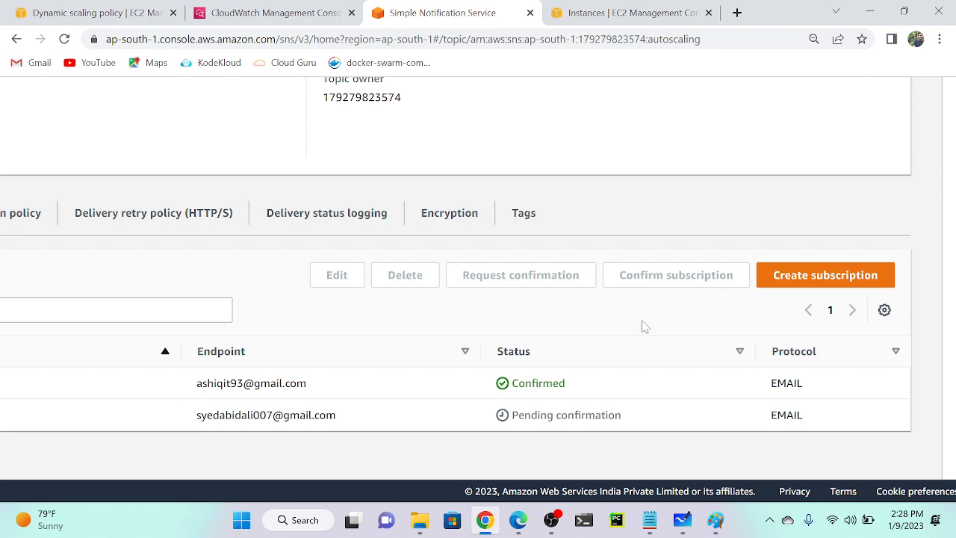
key("ctrl+minus")
key("ctrl+minus")
key("ctrl+minus")
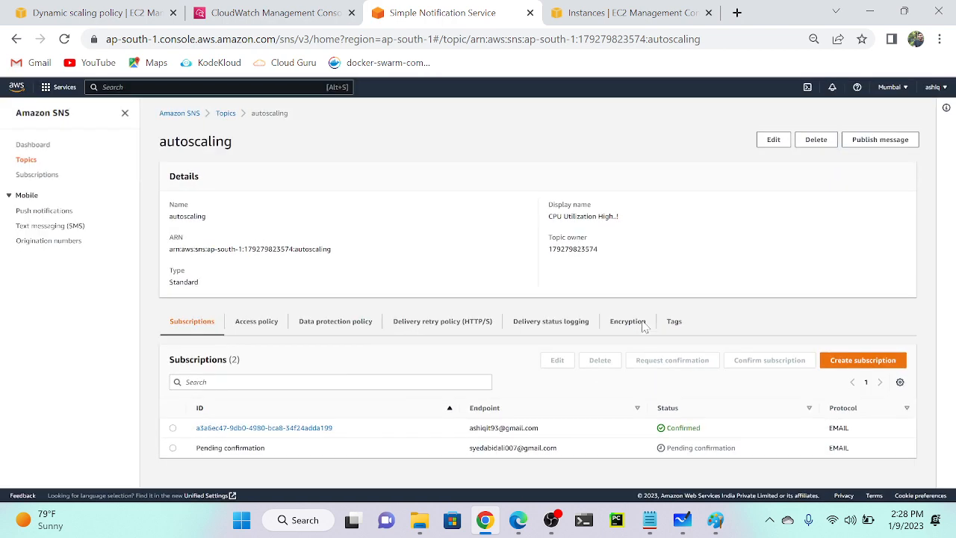
left_click(65, 39)
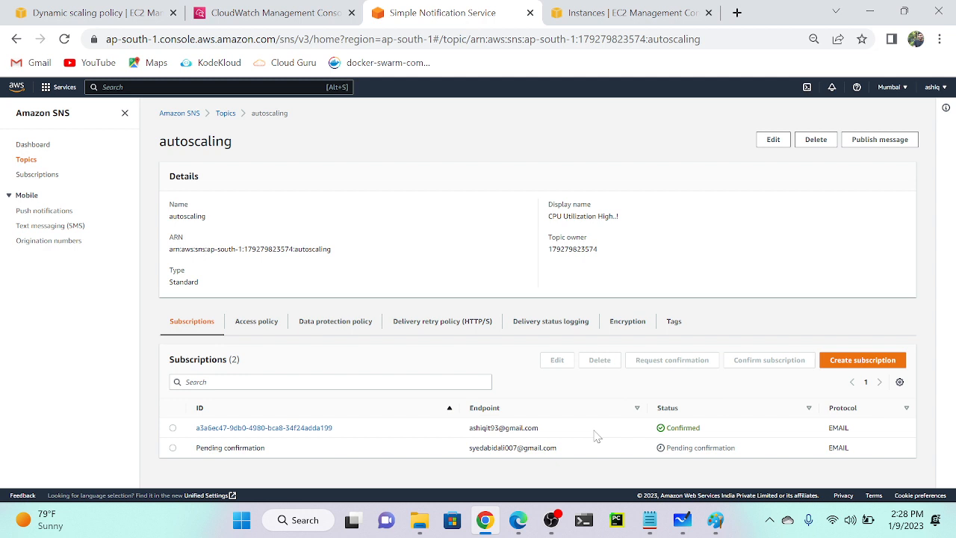
Reload the autoscaling topic page until both e-mail subscriptions show Confirmed.
left_click(65, 39)
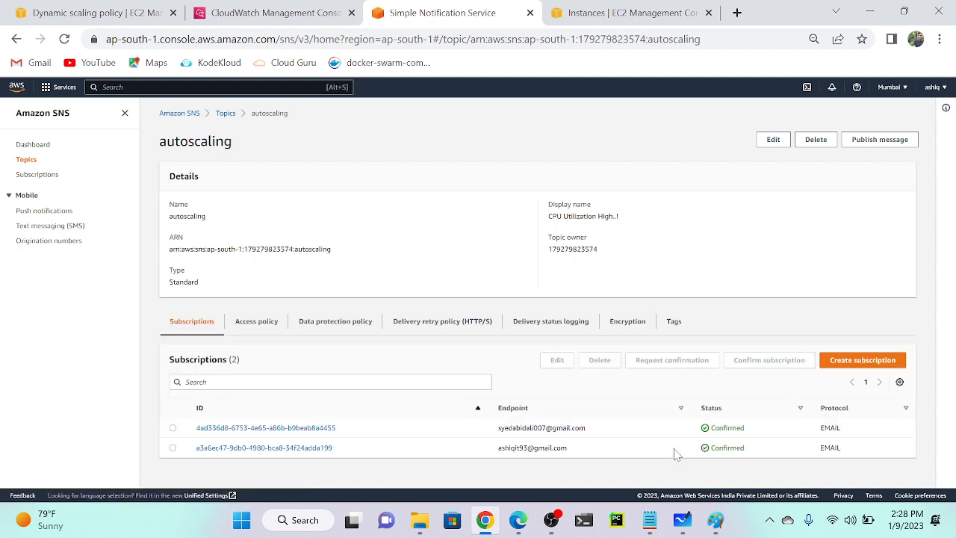
scroll(676, 455, "up", 5)
scroll(677, 455, "right", 5)
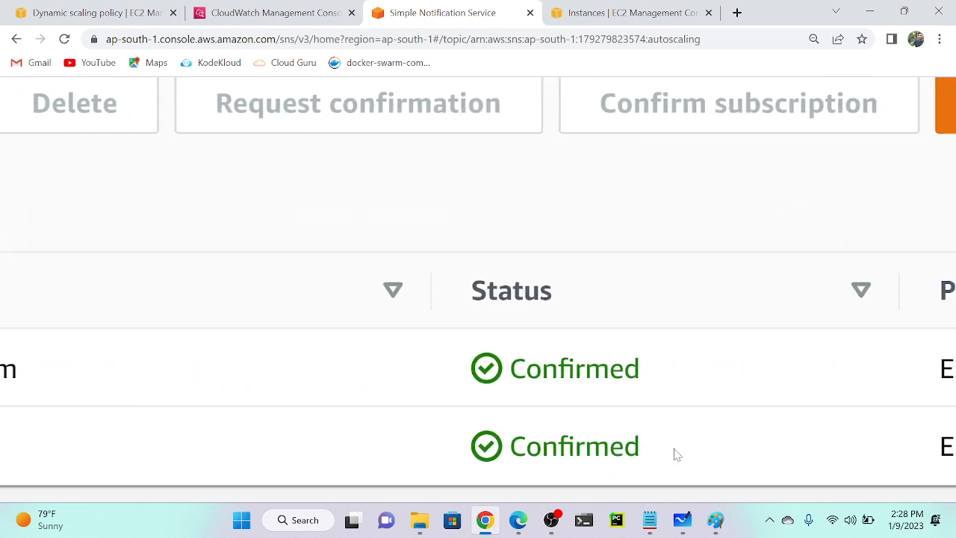
scroll(677, 454, "down", 5)
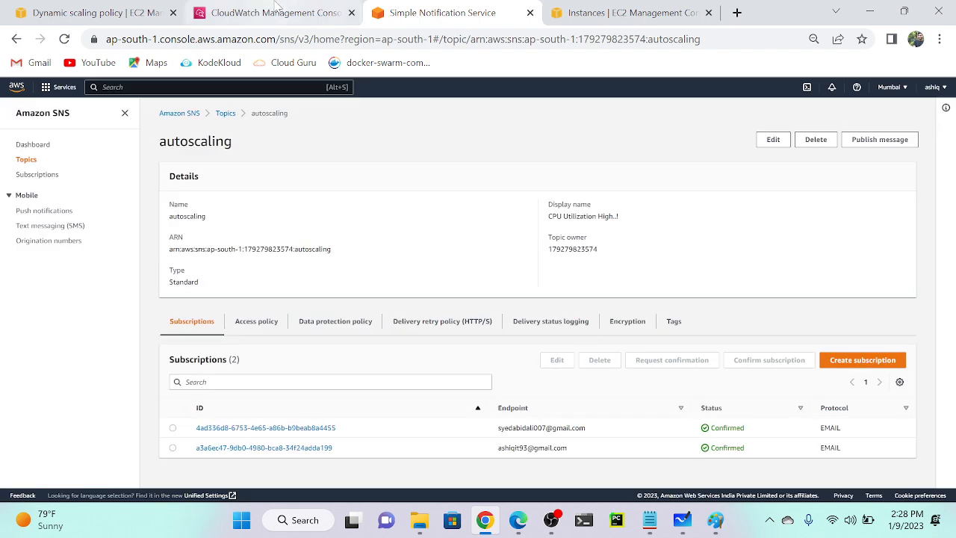
left_click(277, 9)
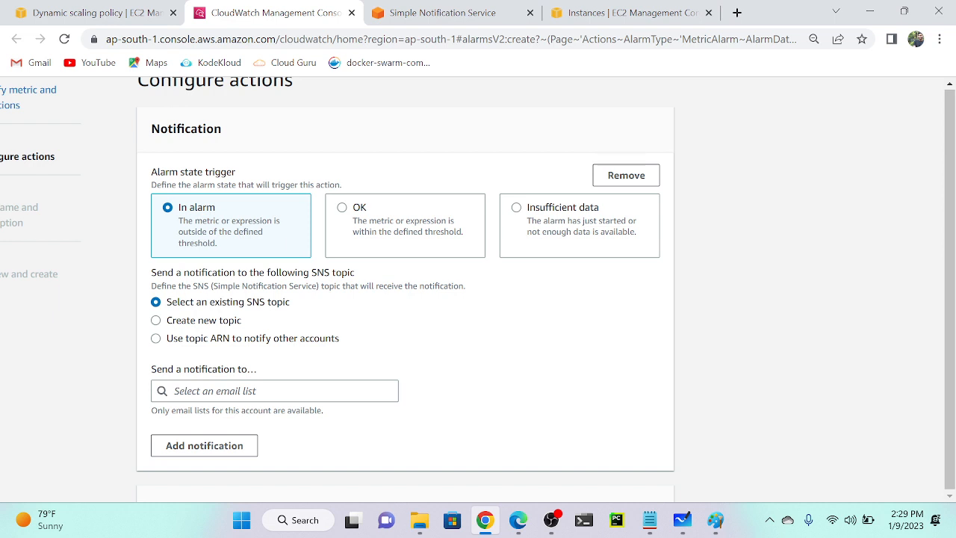
Send the alarm's In alarm notification to the autoscaling SNS topic and continue.
left_click(274, 391)
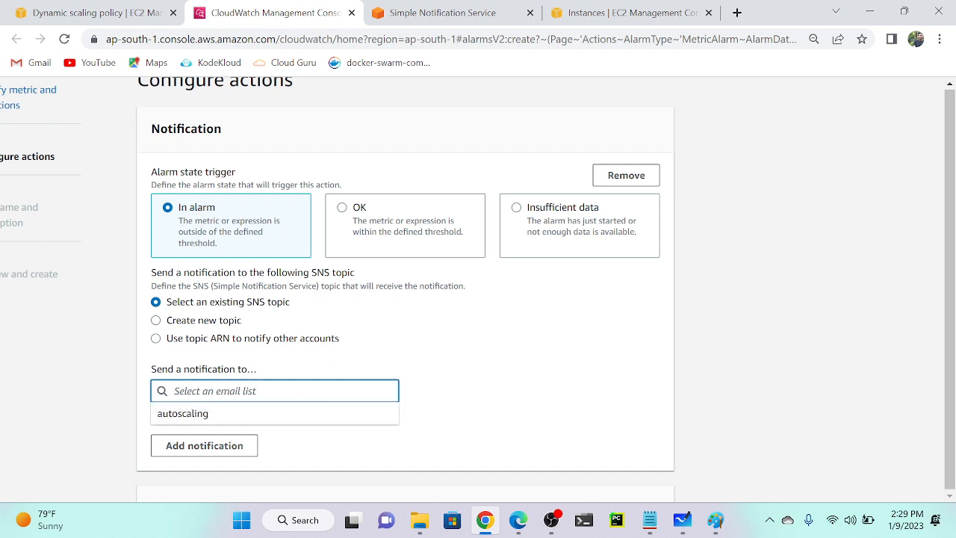
left_click(181, 420)
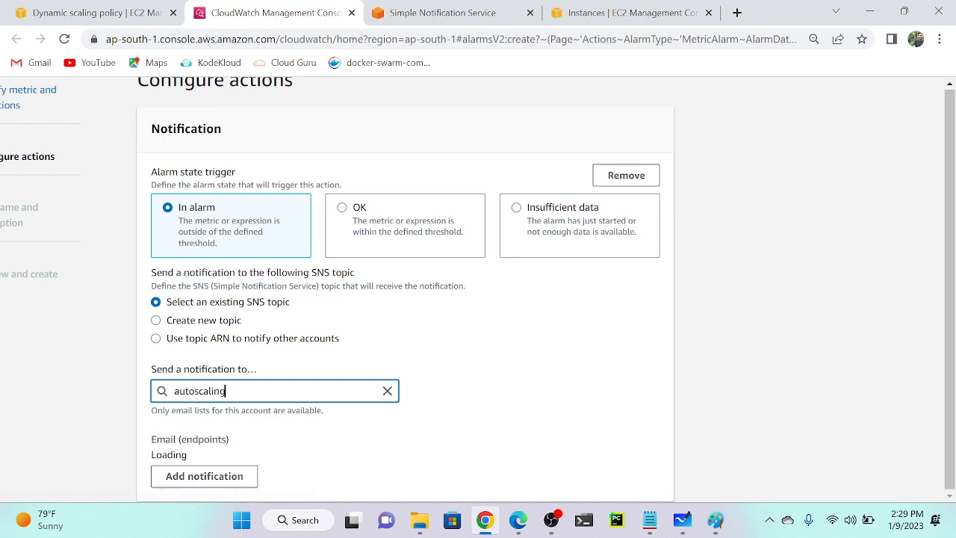
scroll(282, 399, "down", 2)
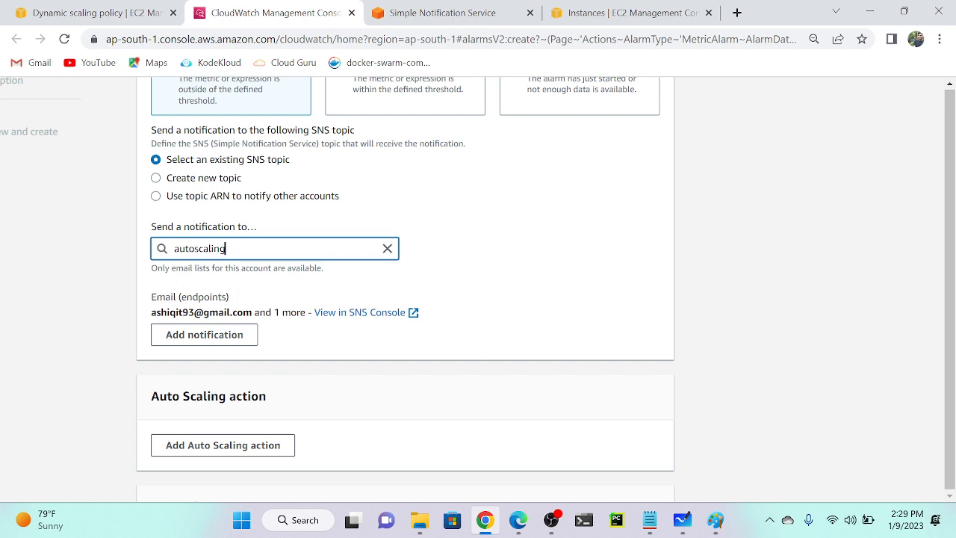
scroll(281, 323, "down", 3)
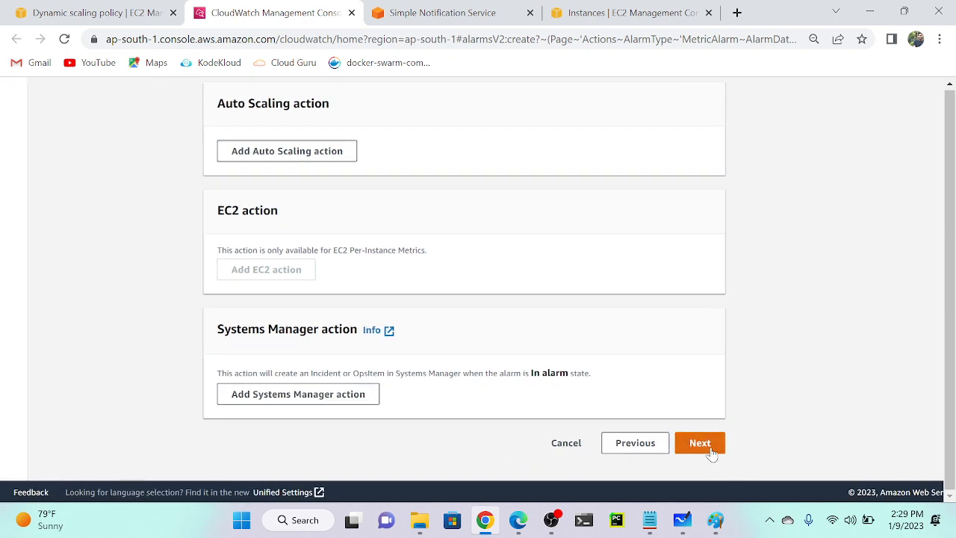
left_click(710, 450)
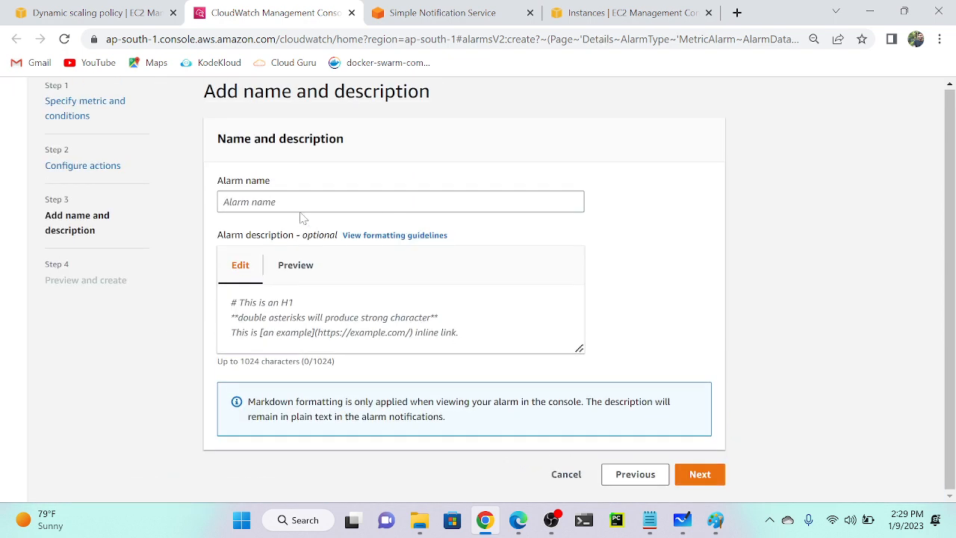
Use 'Mumabi application Overhead' as alarm name and description, then go to Preview and create.
left_click(400, 202)
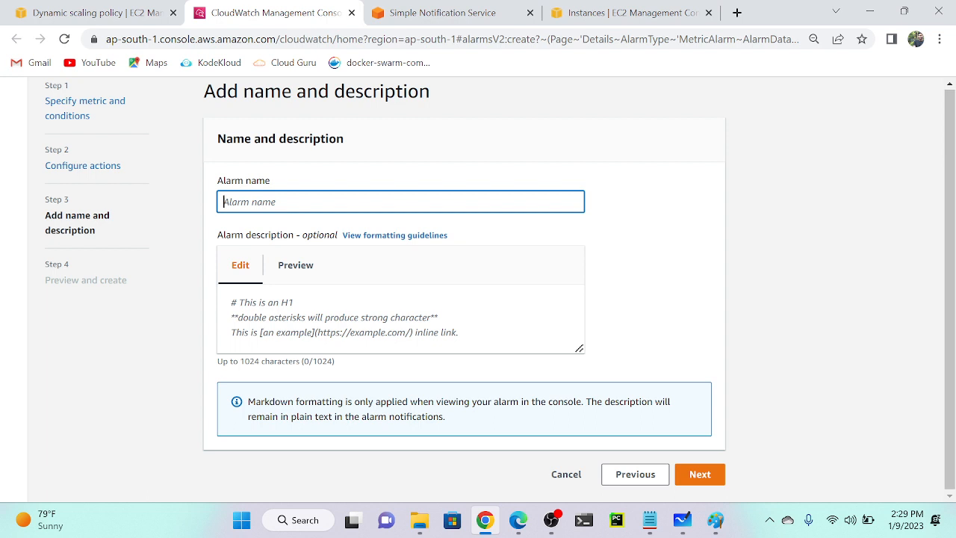
type("Mumabi appl")
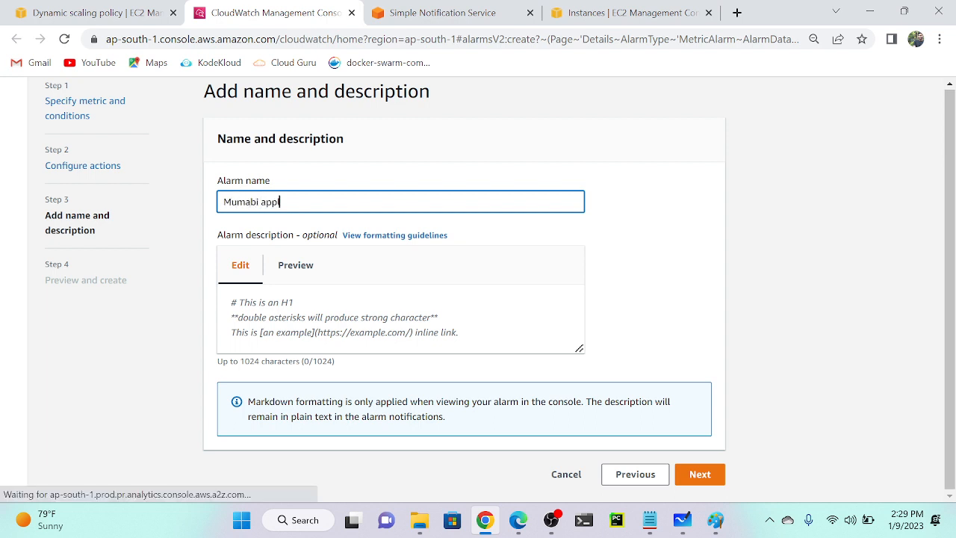
type("ication ")
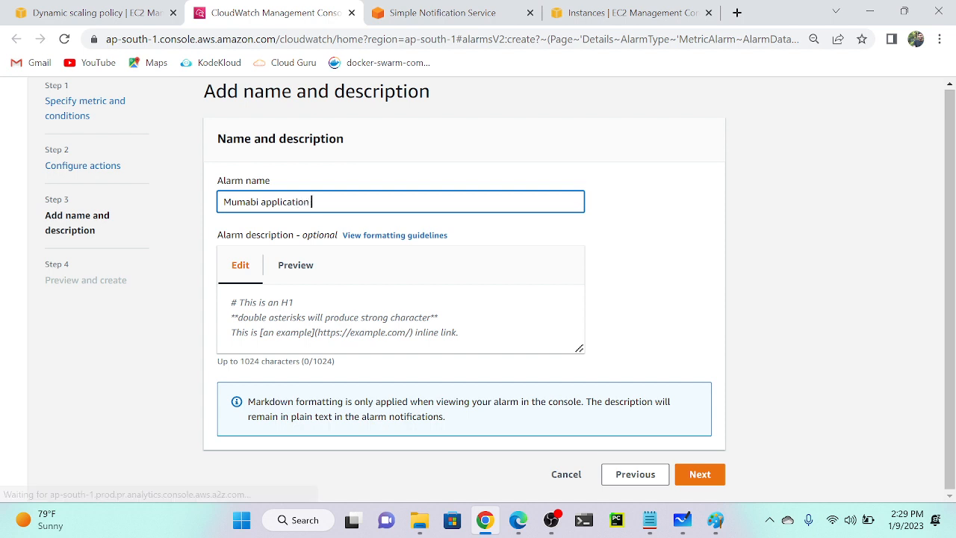
type("Overhead")
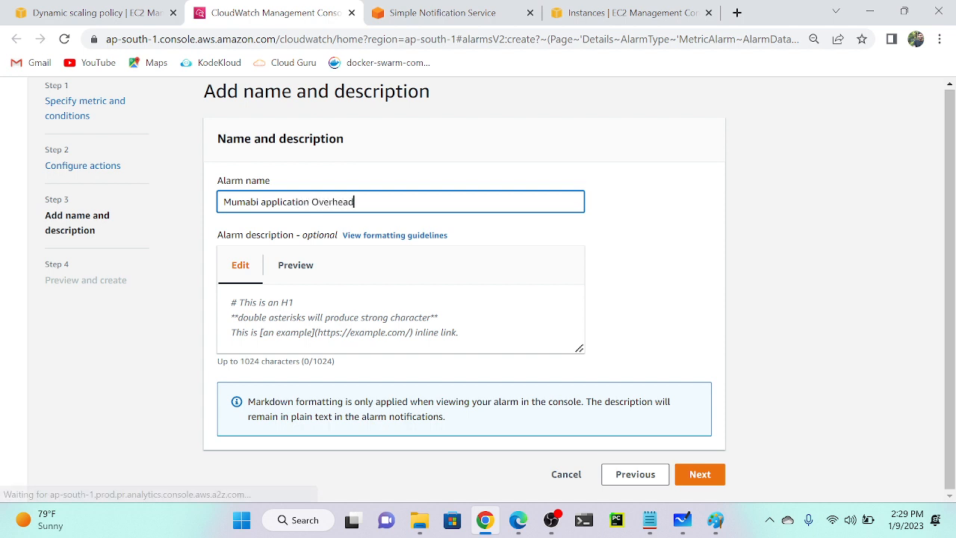
key("ctrl+a")
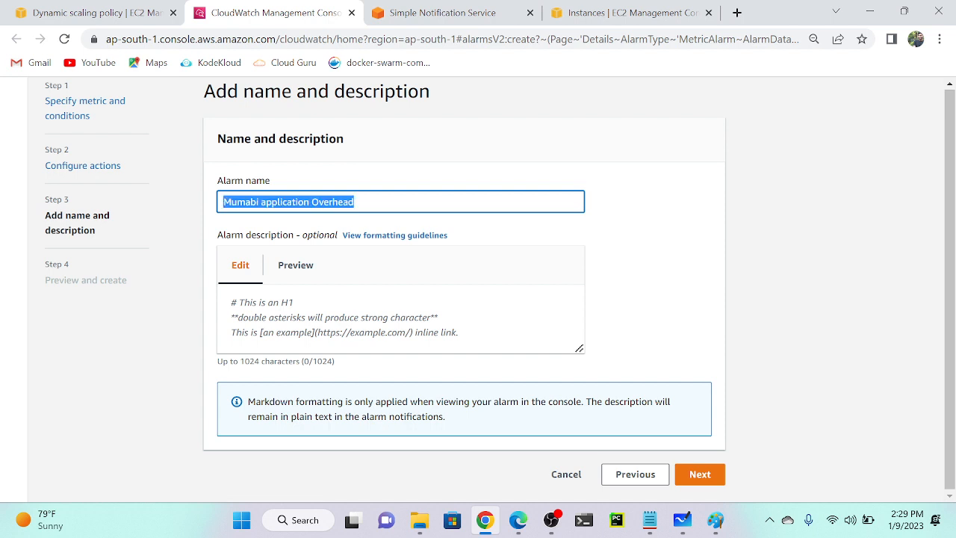
key("ctrl+c")
left_click(291, 313)
key("ctrl+v")
scroll(292, 312, "down", 2)
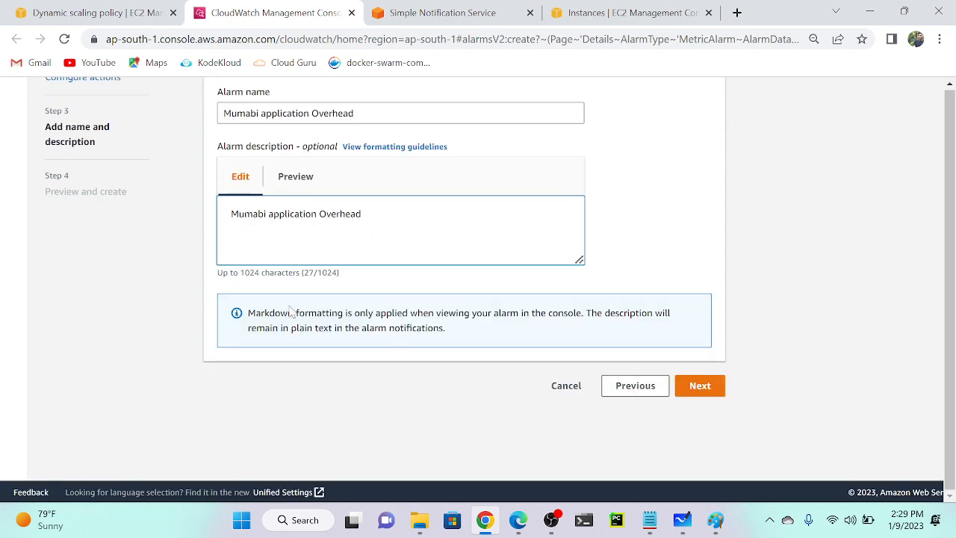
scroll(317, 252, "up", 4)
scroll(316, 253, "down", 3)
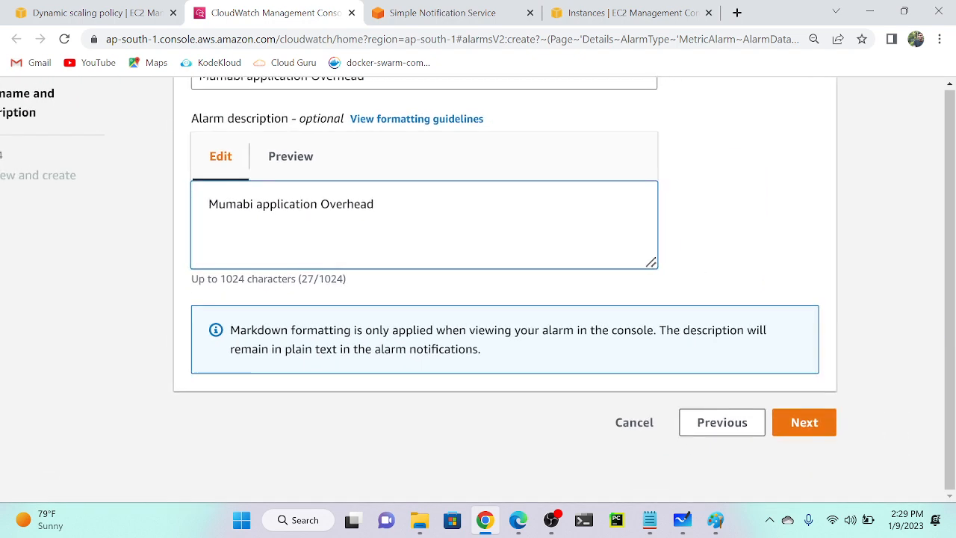
scroll(318, 253, "down", 1)
left_click(755, 406)
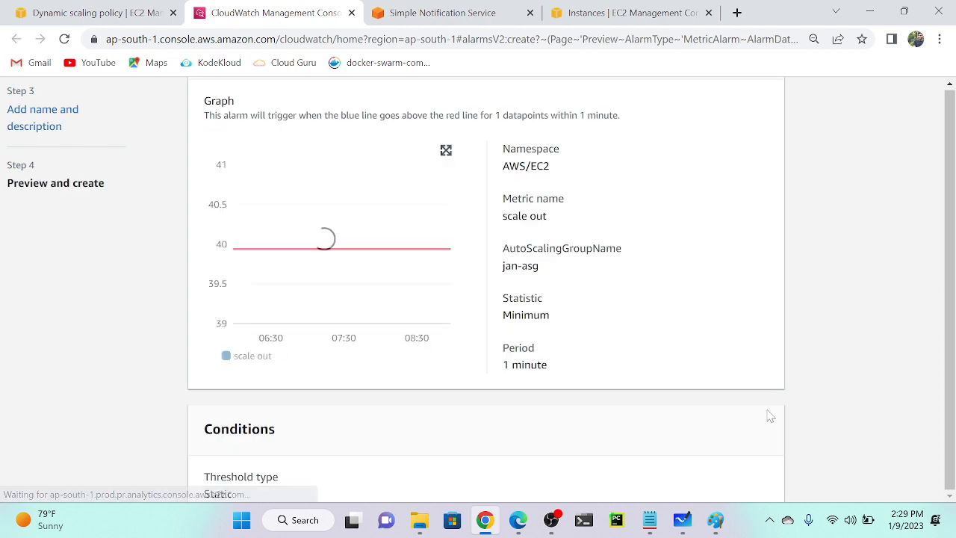
scroll(634, 292, "down", 4)
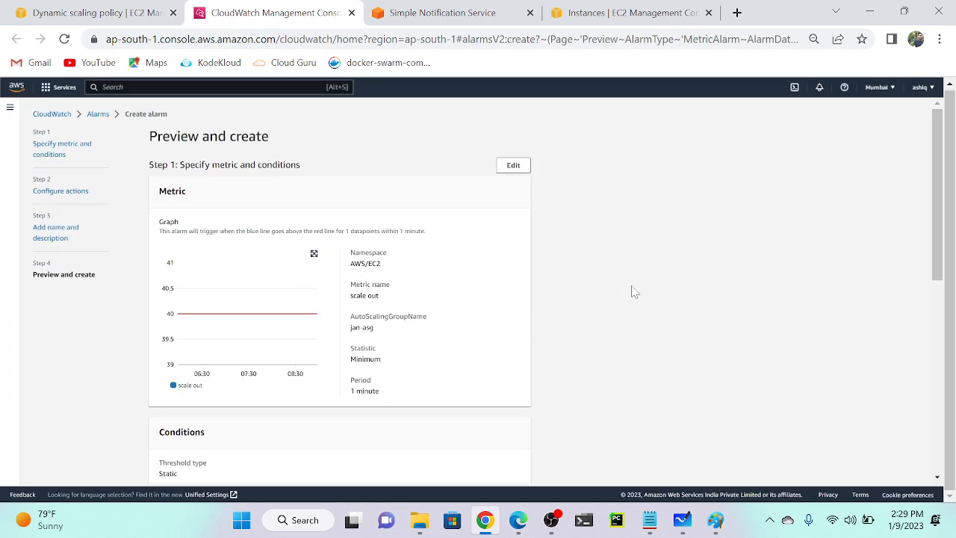
scroll(634, 292, "down", 6)
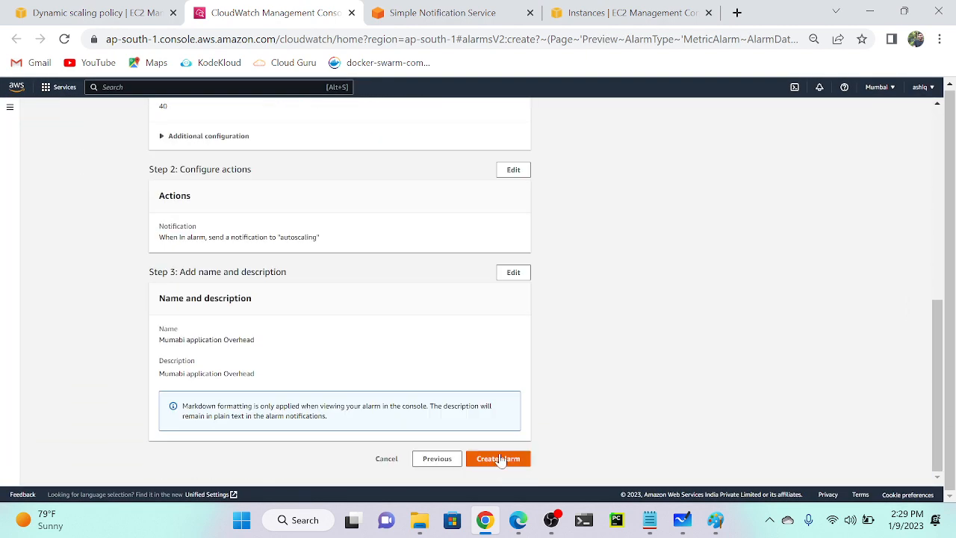
left_click(499, 459)
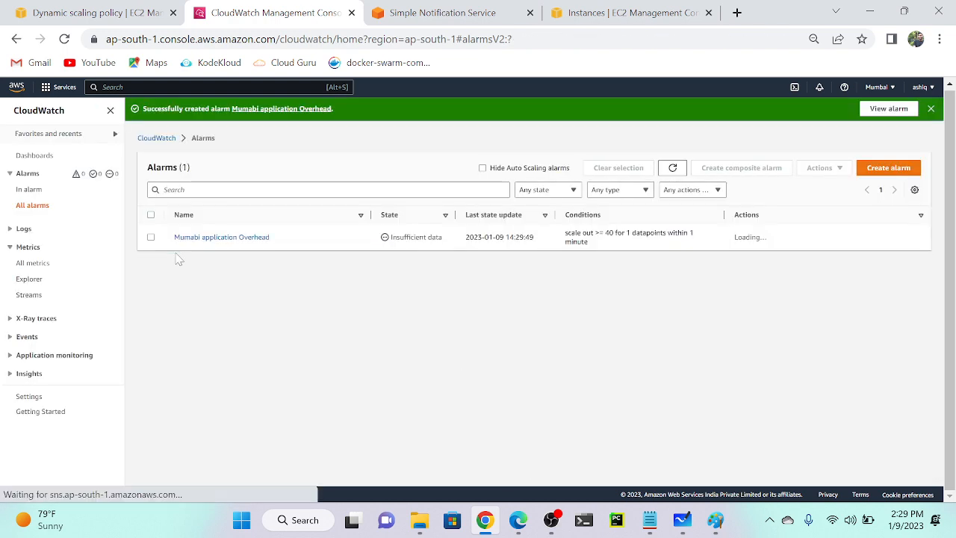
scroll(179, 259, "up", 5)
scroll(179, 259, "up", 2)
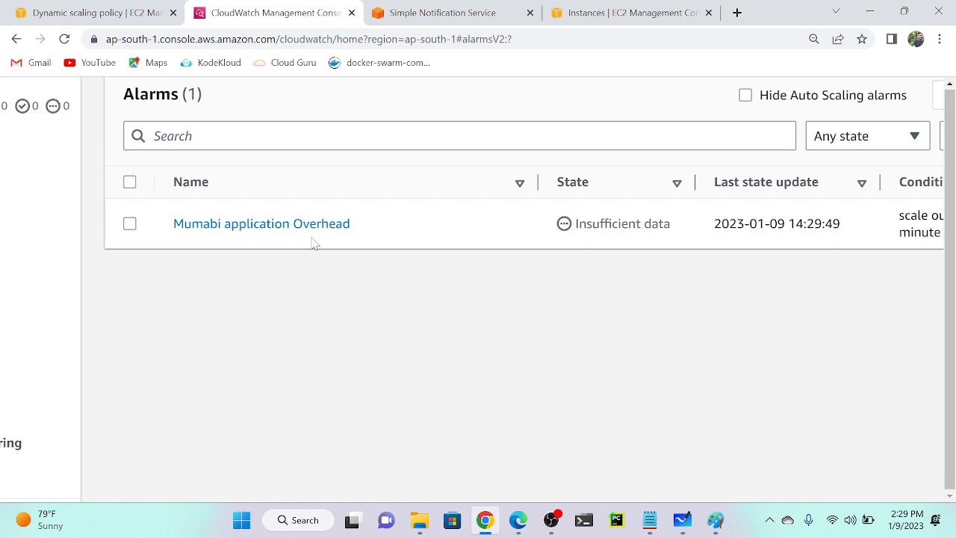
scroll(314, 242, "down", 7)
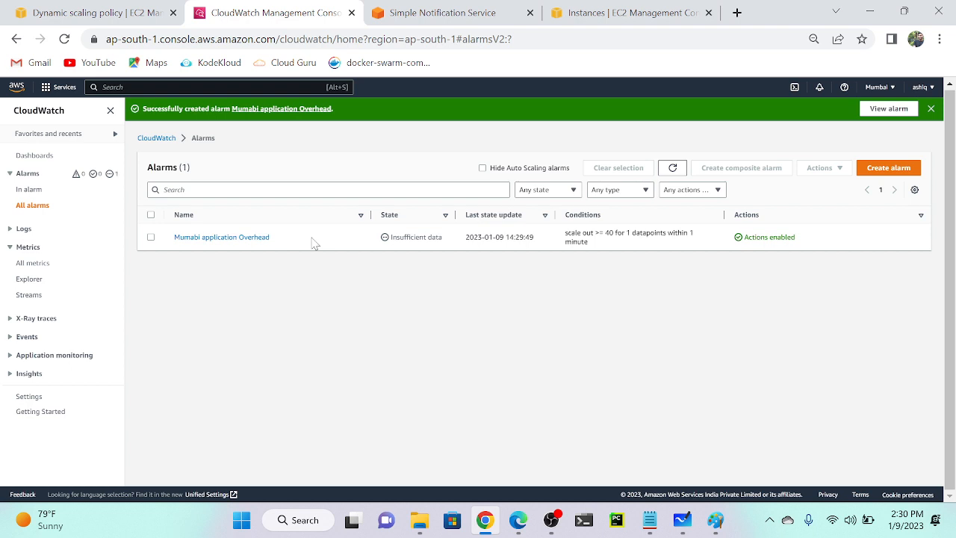
Start a new CloudWatch alarm and bring up its metric picker.
left_click(894, 173)
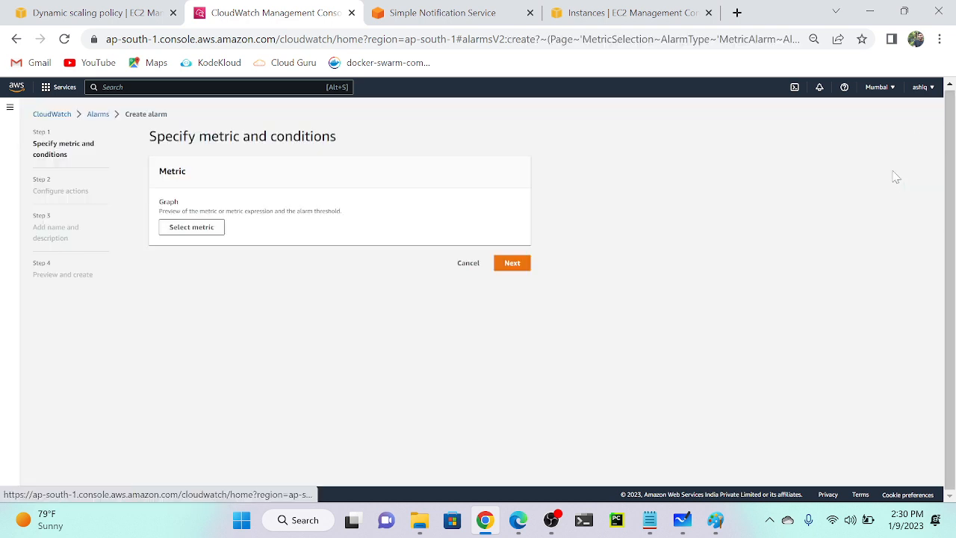
left_click(198, 230)
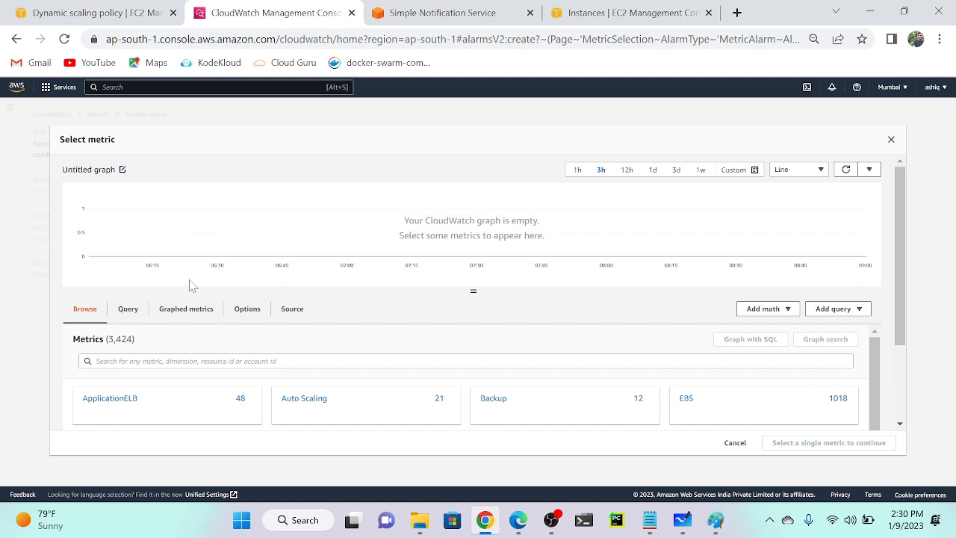
scroll(190, 283, "down", 1)
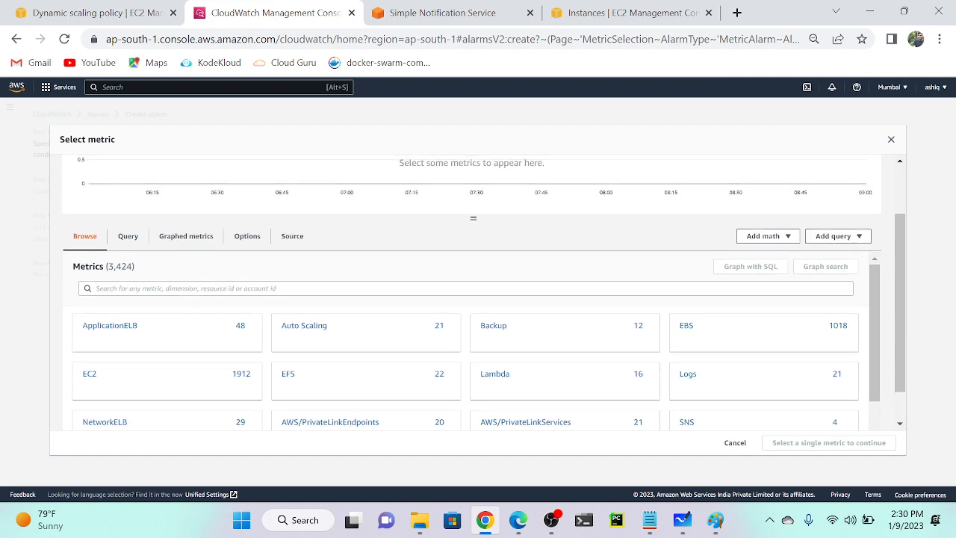
key("ctrl+0")
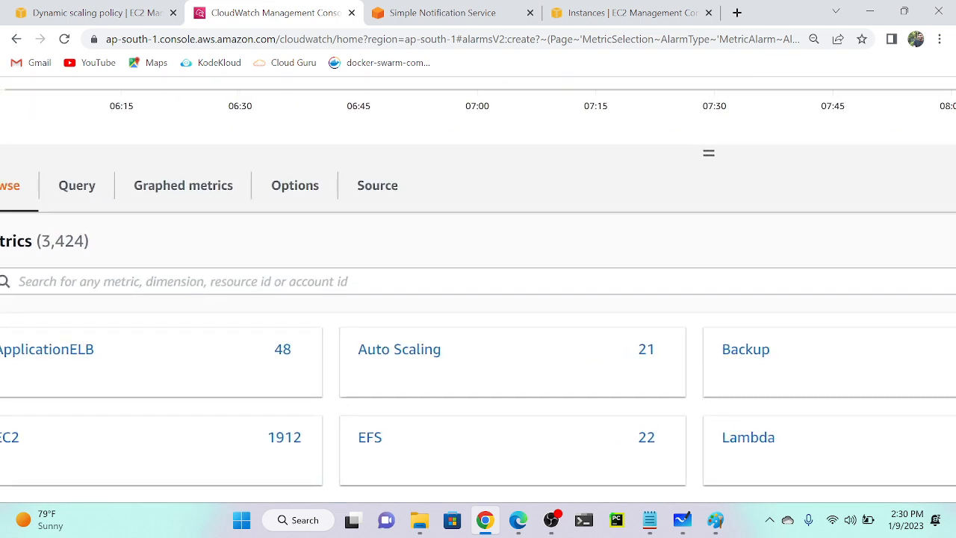
Search 'cpu' and select jan-asg's CPUUtilization metric under EC2 By Auto Scaling Group.
left_click(20, 281)
type("cpu")
key("Return")
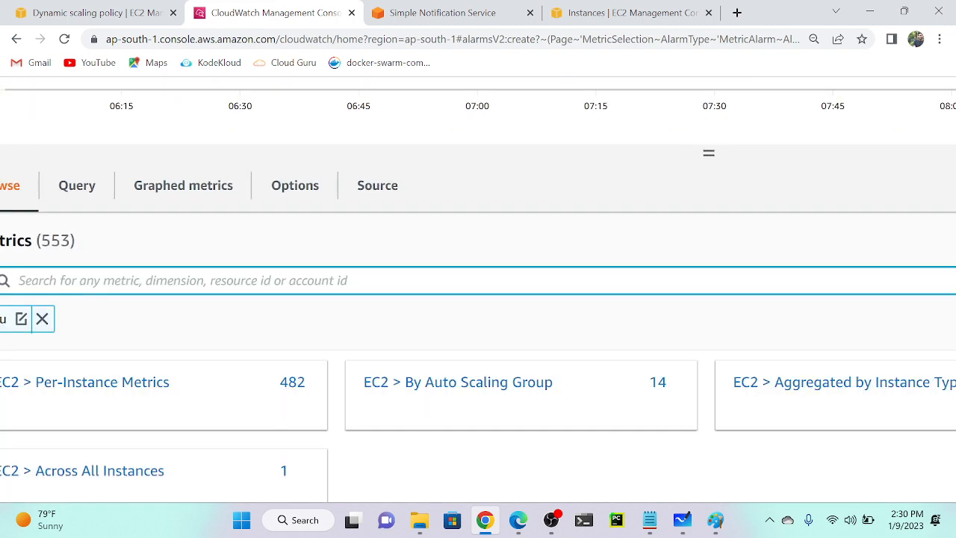
key("ctrl+minus")
key("ctrl+minus")
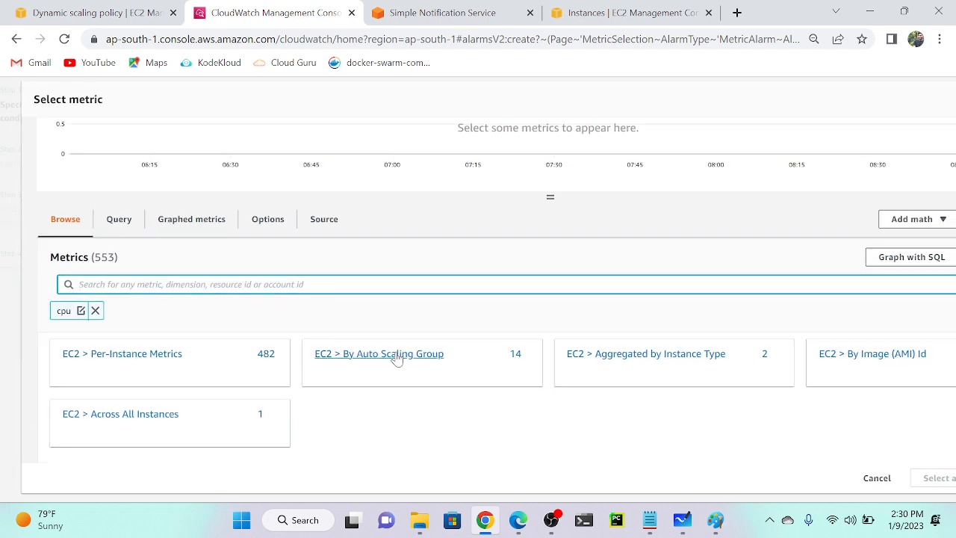
left_click(396, 357)
scroll(202, 388, "down", 3)
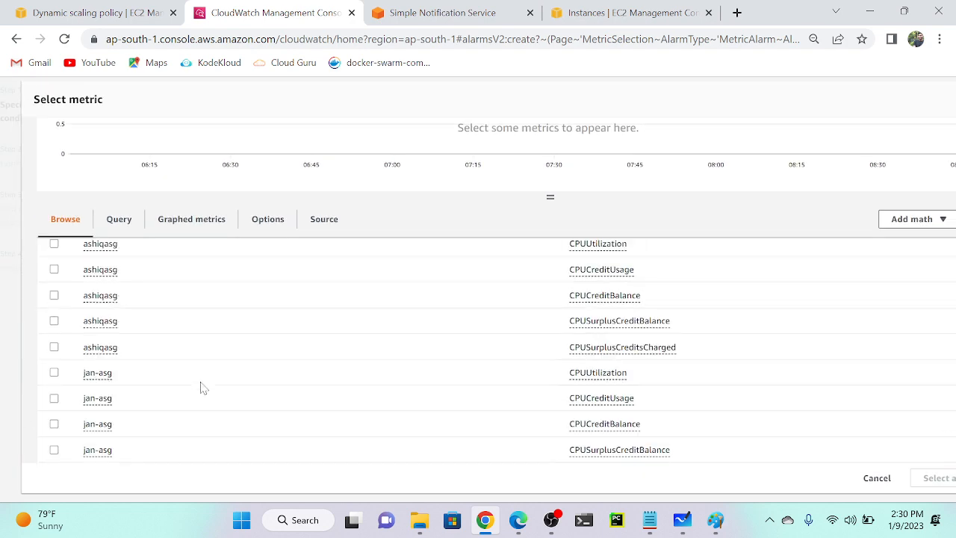
left_click(51, 375)
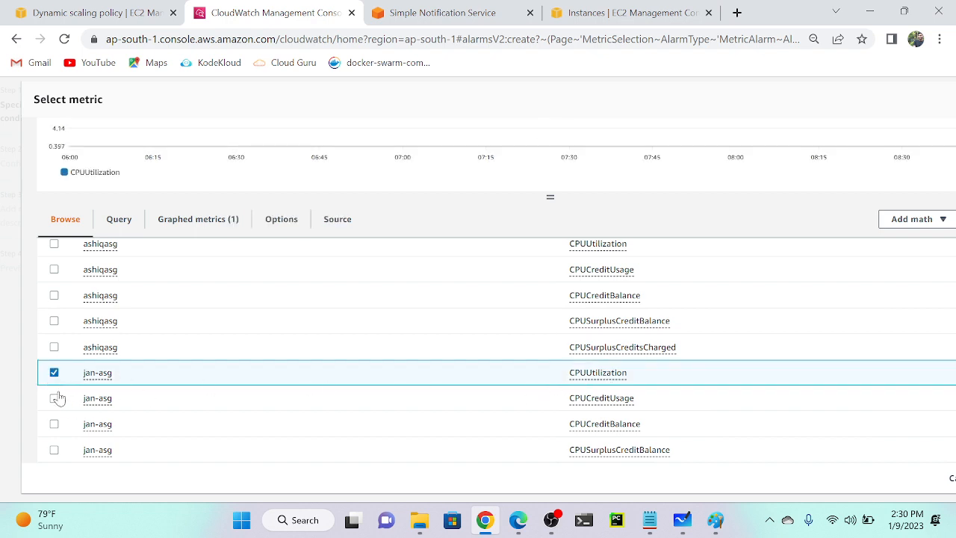
scroll(462, 374, "down", 1)
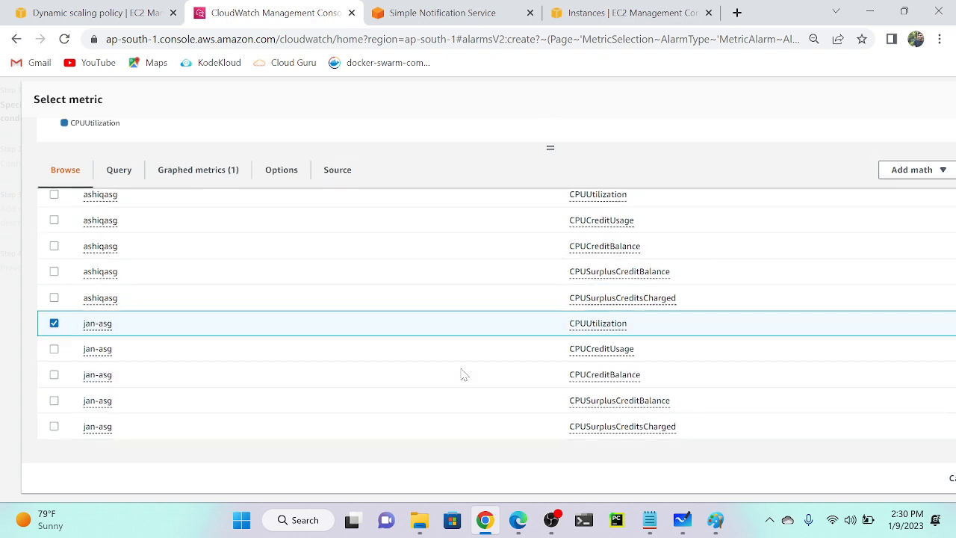
scroll(747, 398, "right", 3)
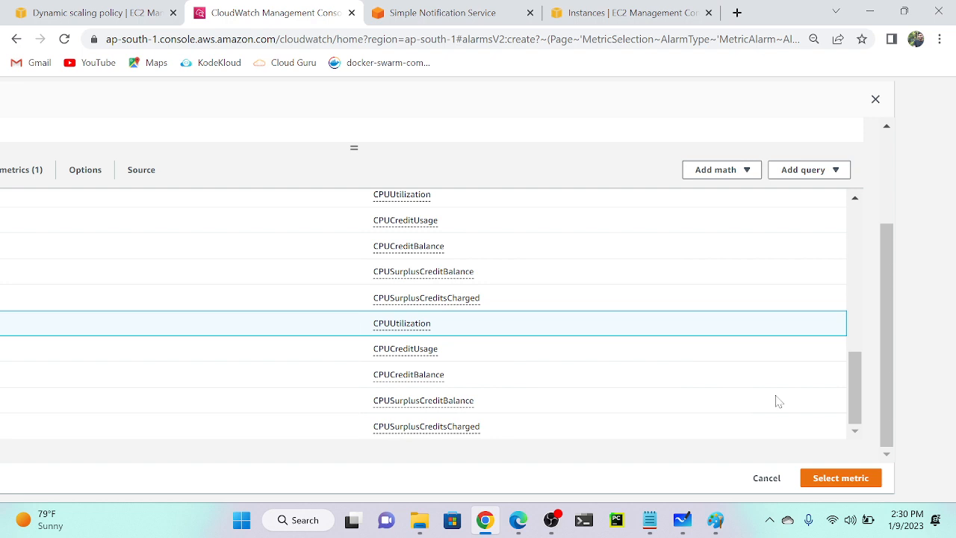
left_click(845, 480)
Change the alarm metric's statistic to Minimum with a 1-minute period.
scroll(232, 290, "down", 1)
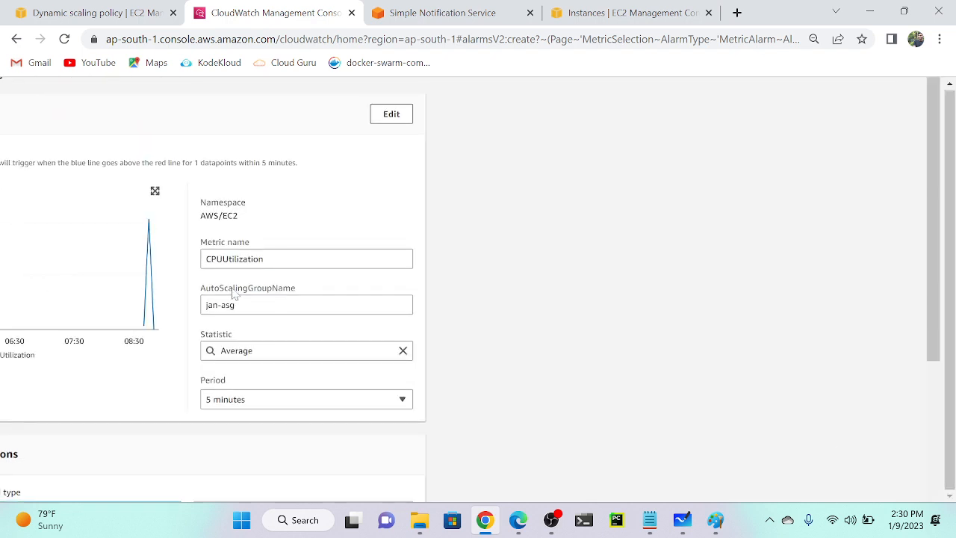
scroll(232, 290, "left", 3)
scroll(230, 289, "down", 1)
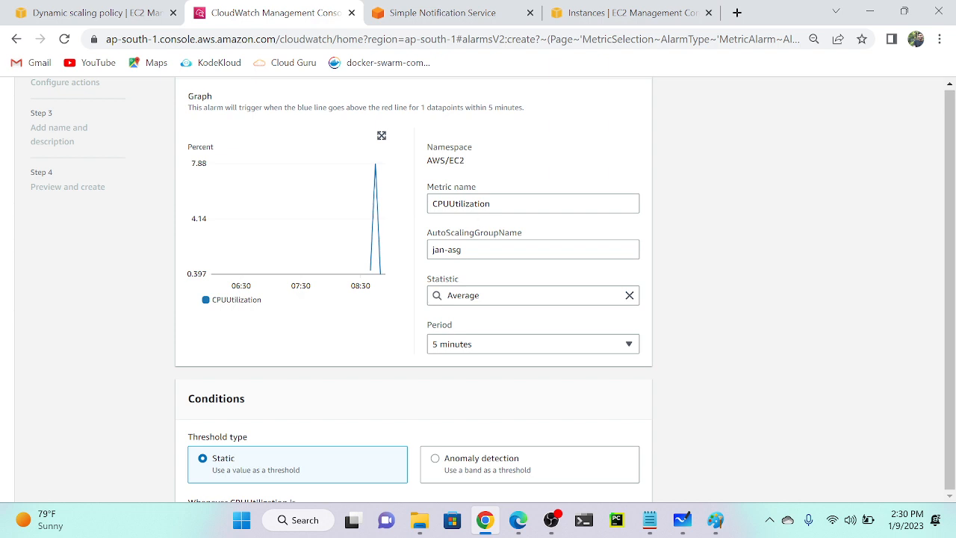
left_click(505, 204)
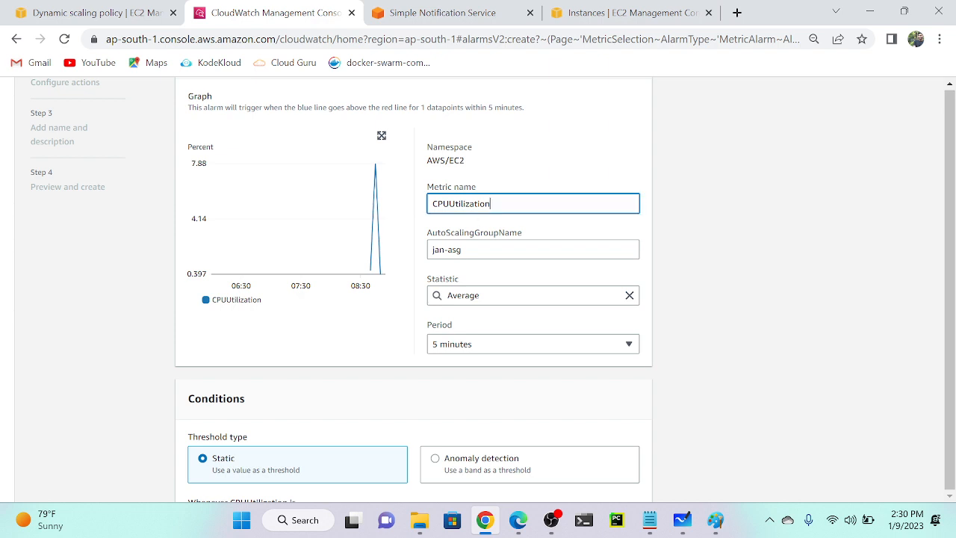
left_click(481, 295)
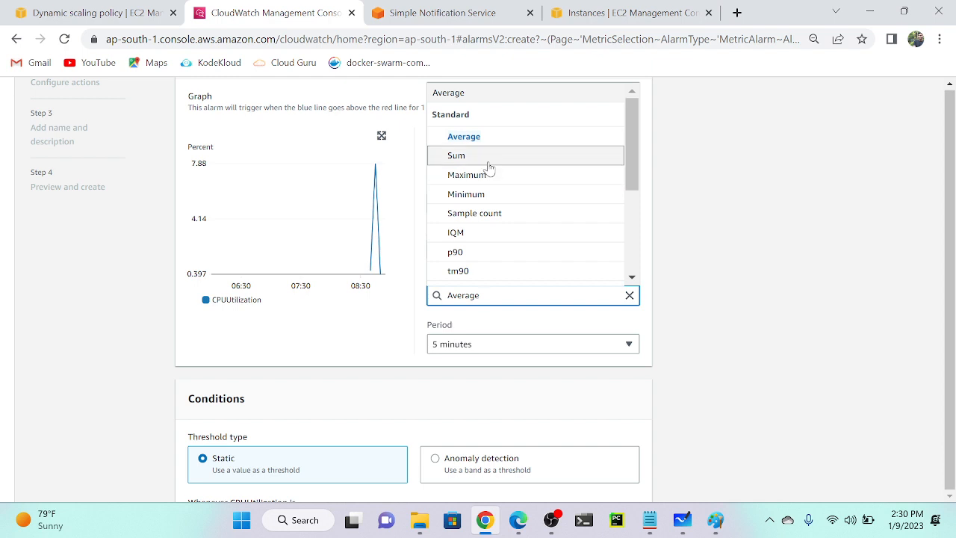
left_click(485, 196)
scroll(497, 256, "down", 2)
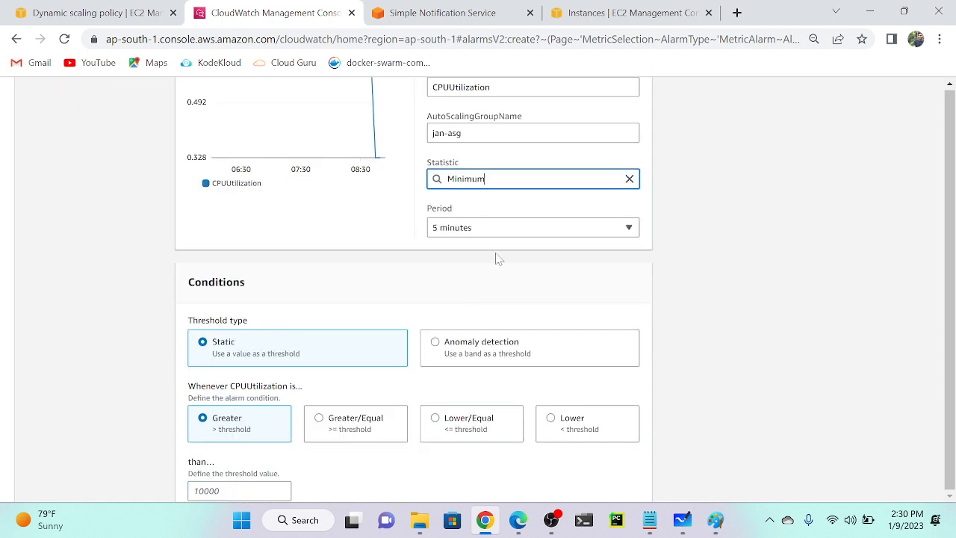
left_click(517, 236)
left_click(464, 285)
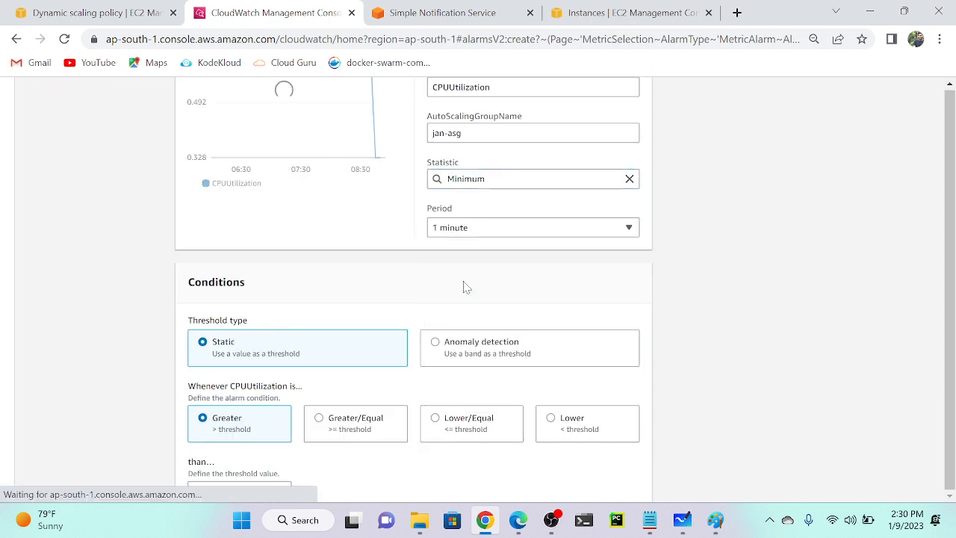
Set the condition to Lower/Equal with a threshold of 40, then proceed to actions.
scroll(464, 287, "down", 2)
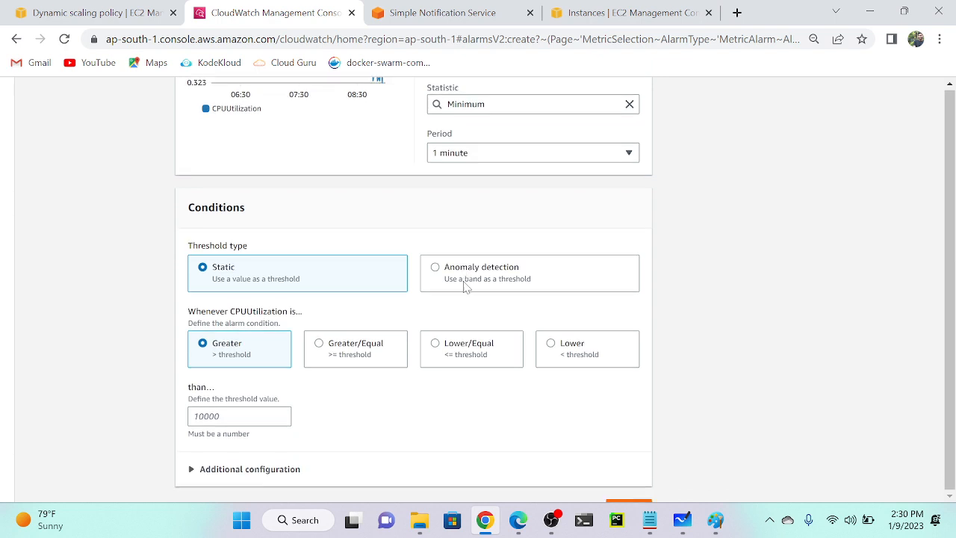
left_click(482, 344)
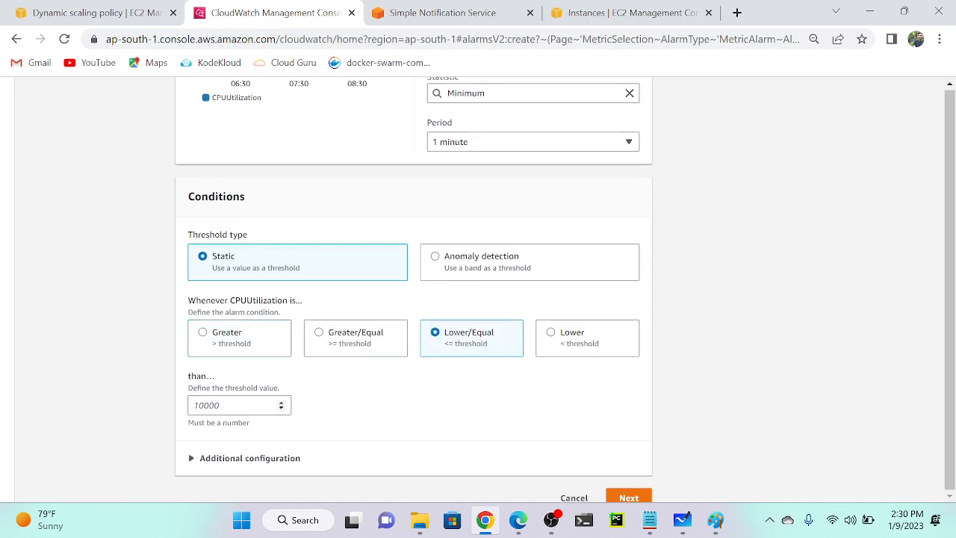
left_click(231, 406)
type("40")
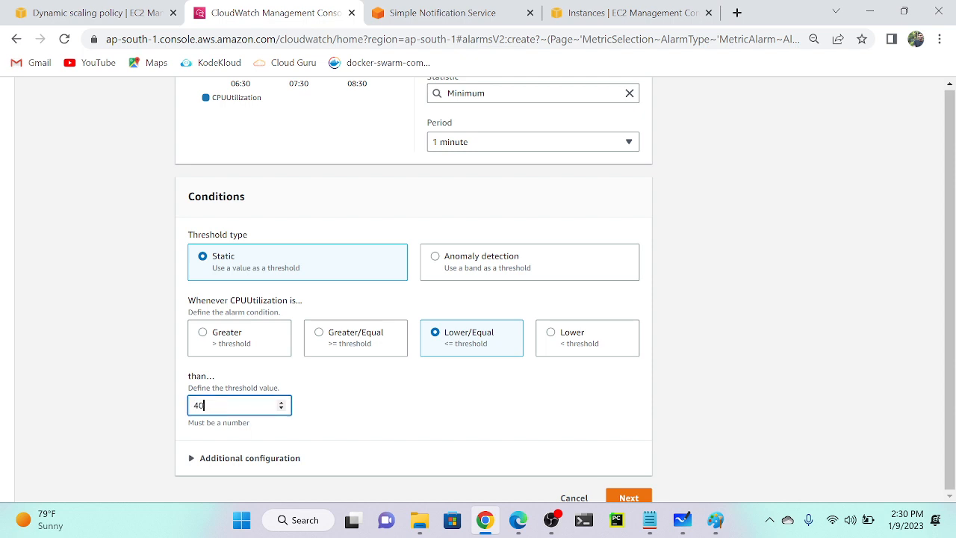
scroll(434, 412, "down", 1)
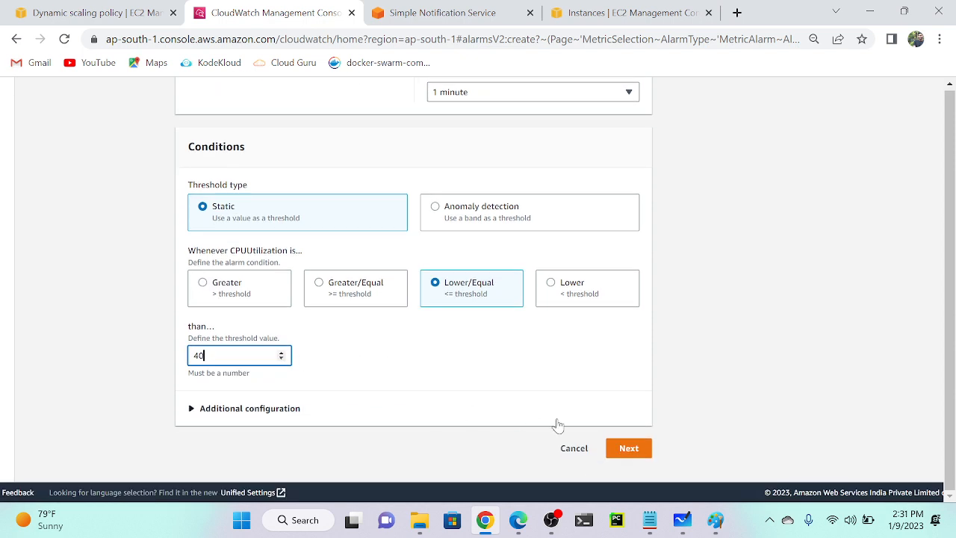
left_click(629, 448)
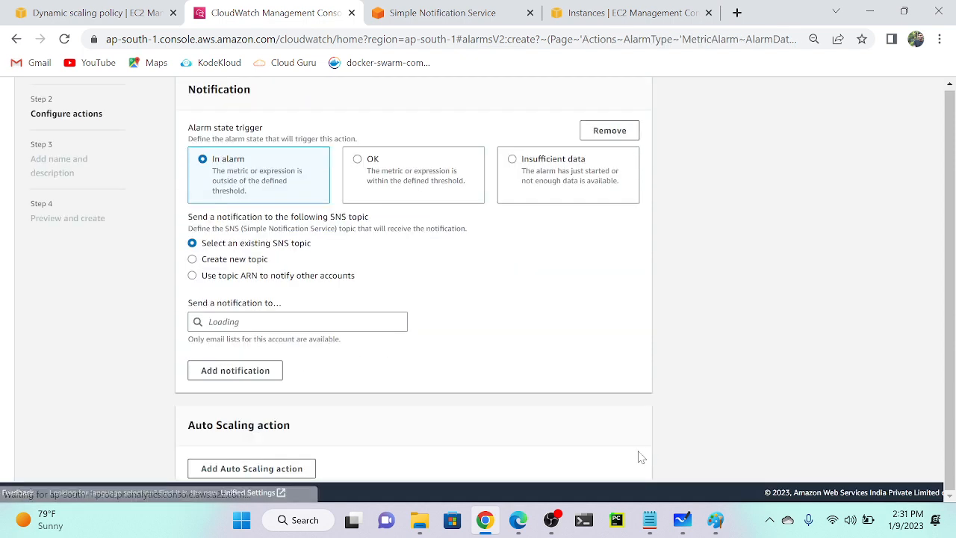
Choose the existing autoscaling SNS topic as the in-alarm notification recipient.
left_click(223, 319)
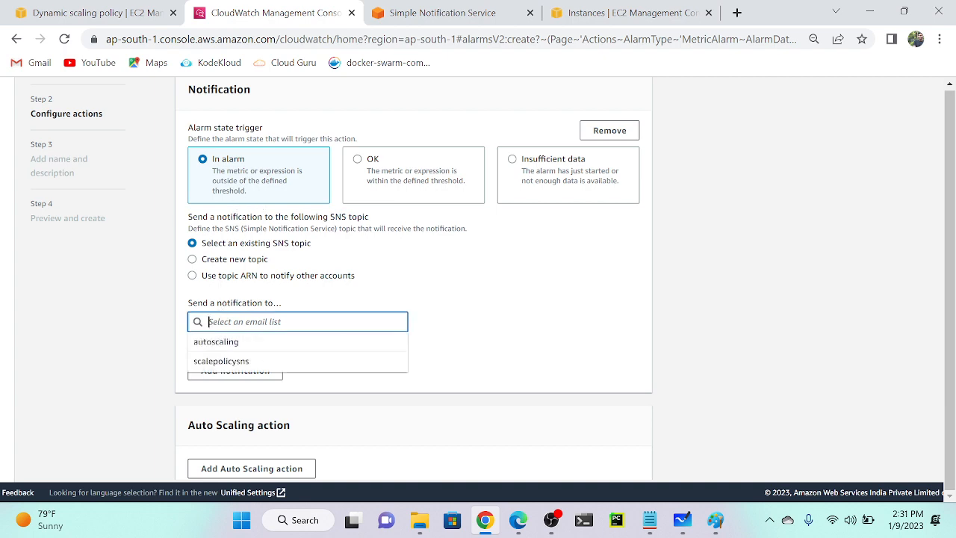
left_click(221, 345)
scroll(470, 309, "down", 3)
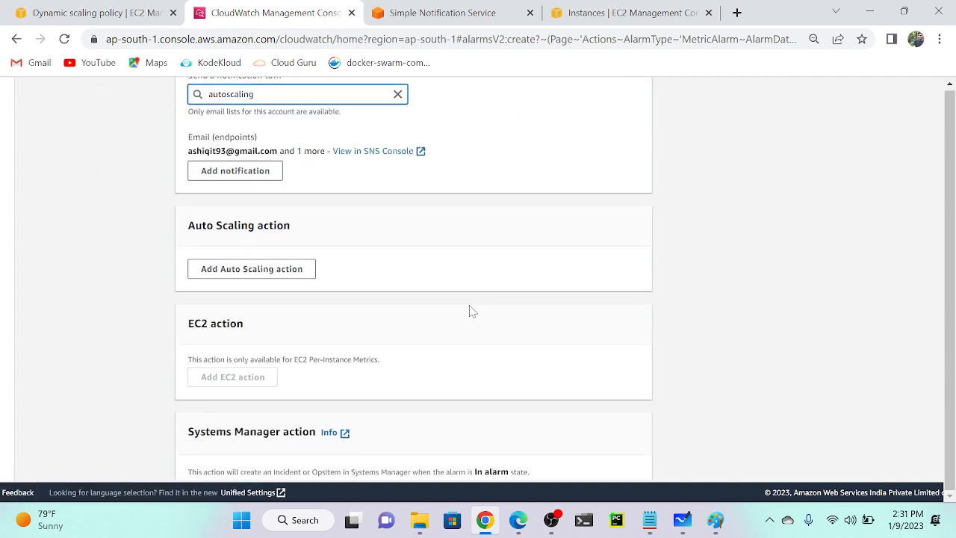
scroll(486, 284, "down", 2)
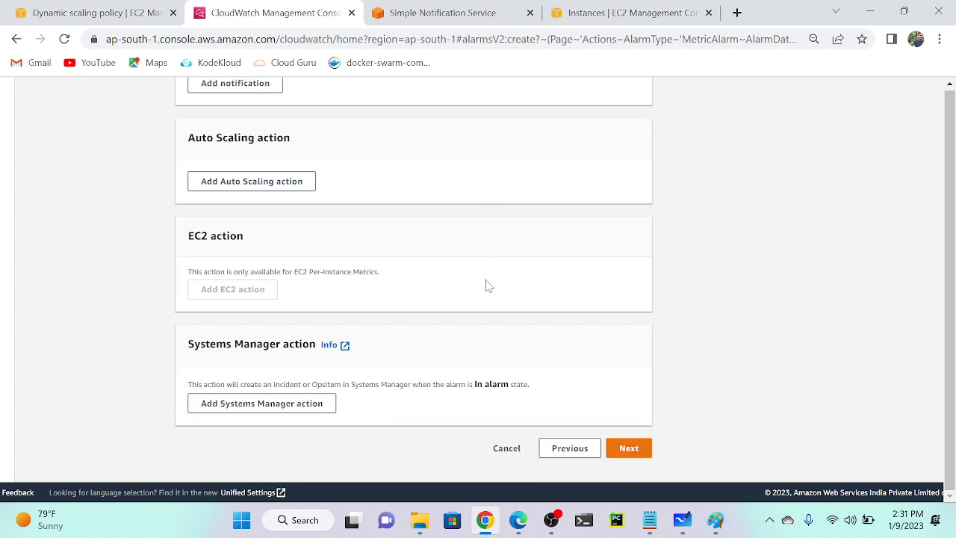
right_click(631, 448)
Name the alarm 'mumbai-application-overhead-scalein' and reuse that name as its description.
left_click(630, 449)
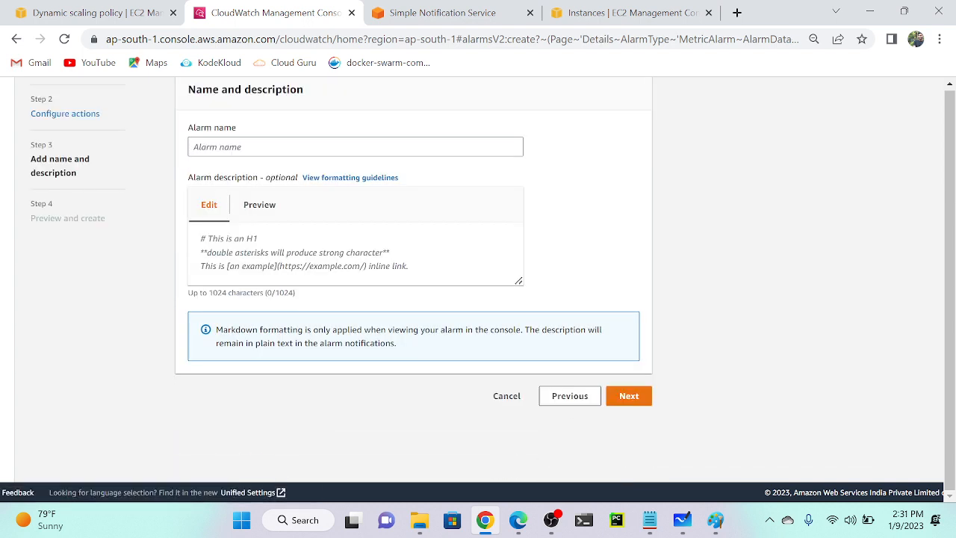
left_click(194, 147)
type("mumbai-ap")
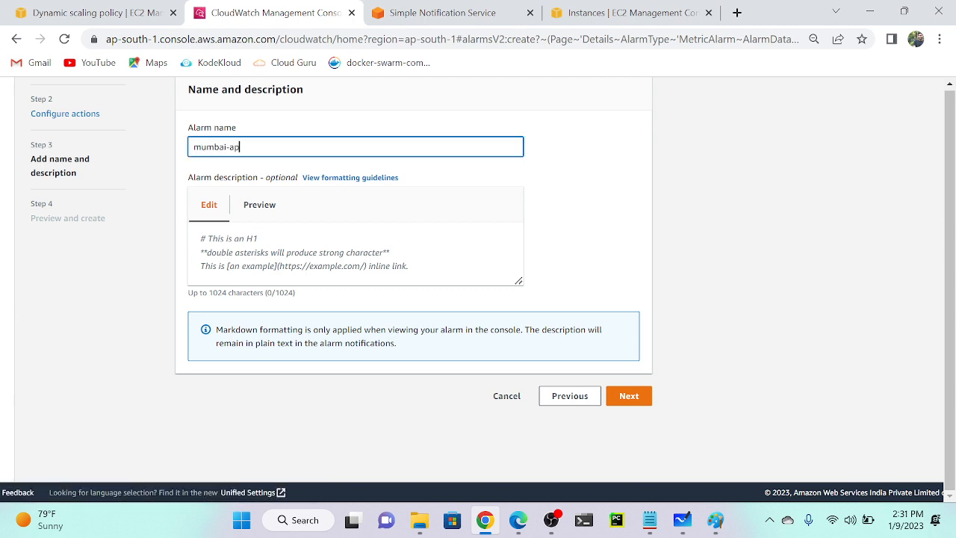
type("plication-overhead-scalein")
key("ctrl+a")
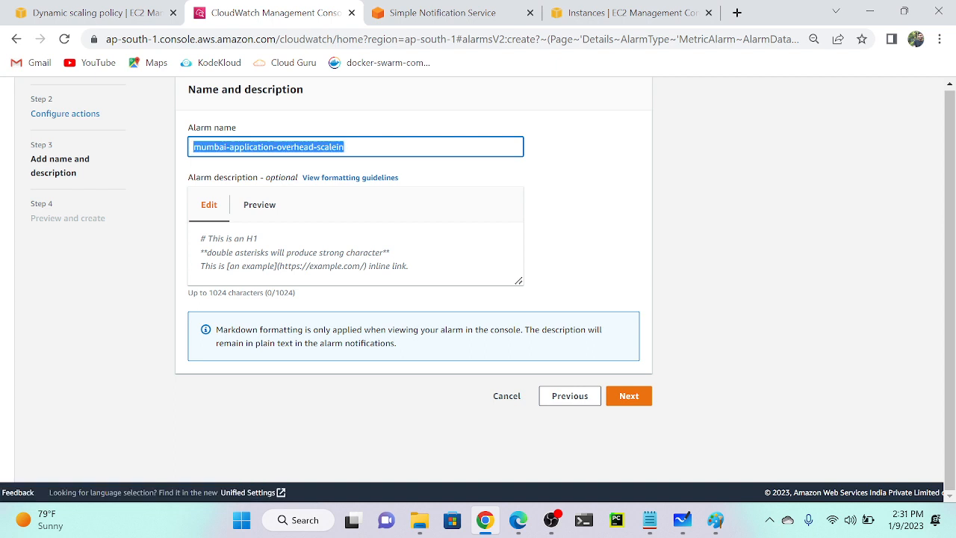
key("ctrl+c")
key("Tab")
key("ctrl+v")
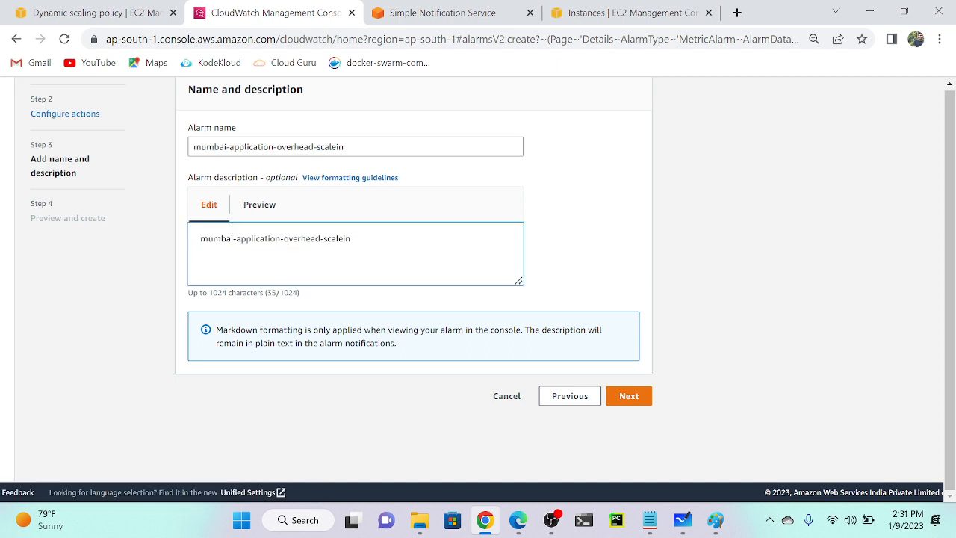
Review the scale-in alarm settings and create the alarm.
left_click(629, 396)
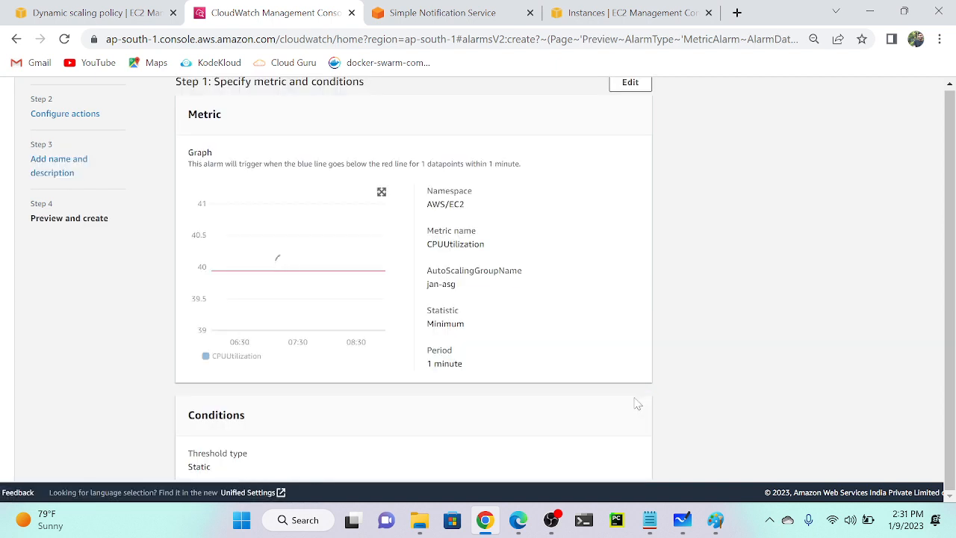
scroll(467, 337, "down", 7)
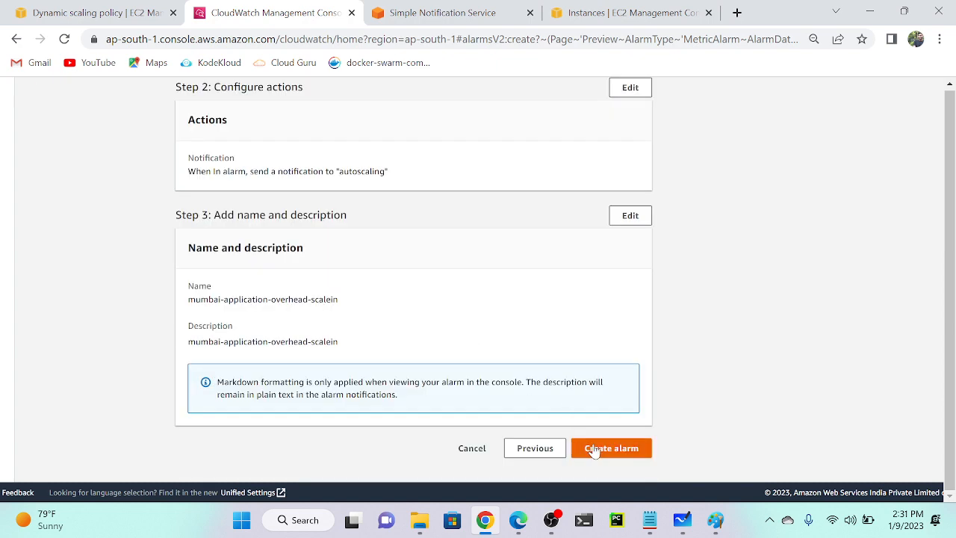
left_click(594, 450)
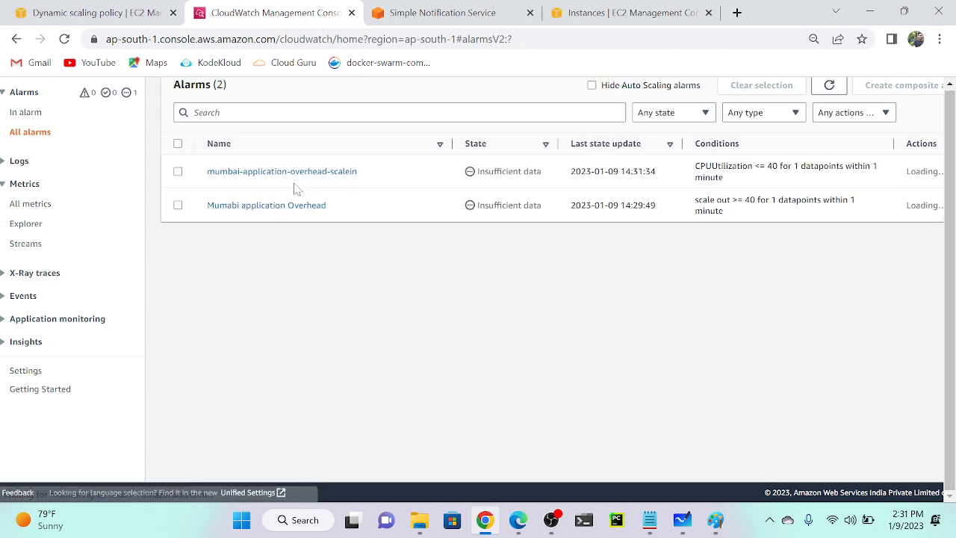
Confirm both alarms appear in the CloudWatch Alarms list, then return to the scaling policy form.
scroll(246, 197, "up", 3)
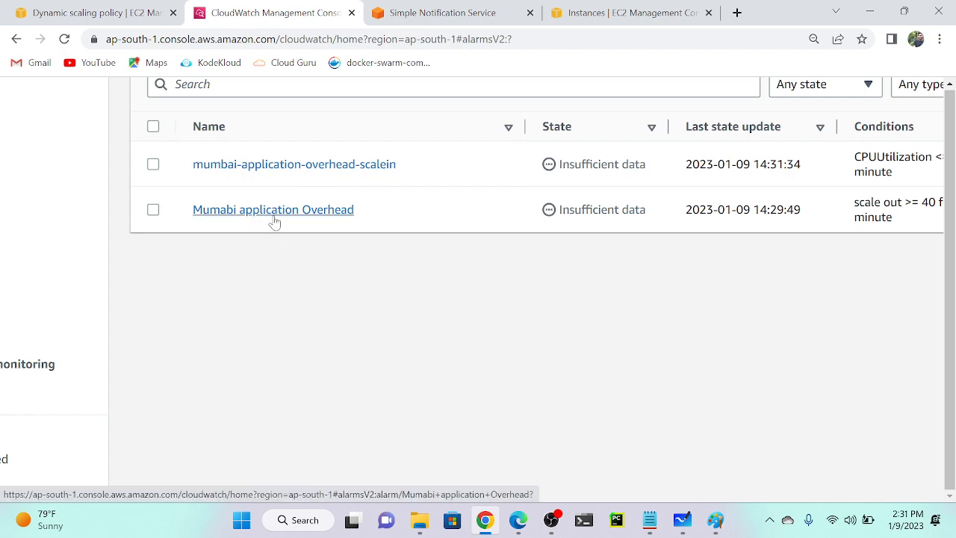
scroll(274, 223, "down", 5)
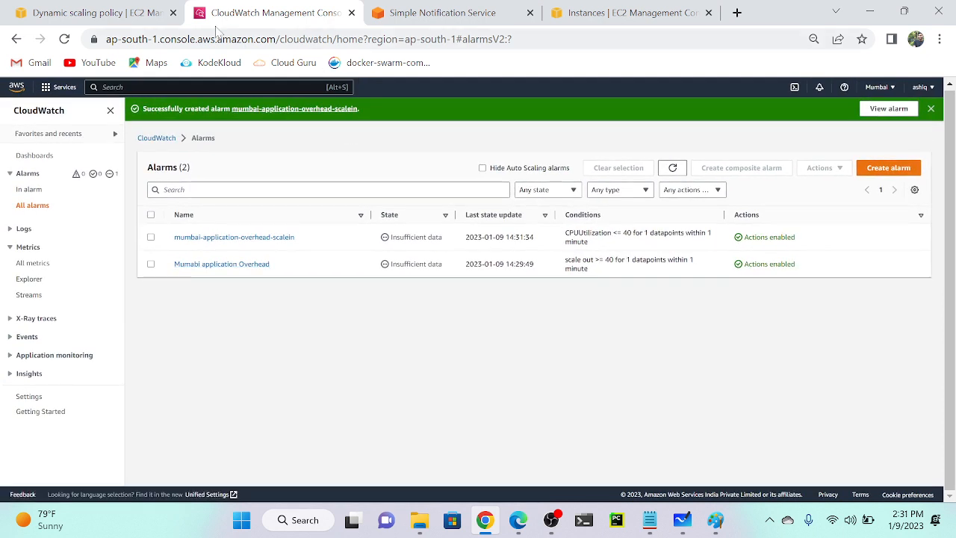
left_click(93, 12)
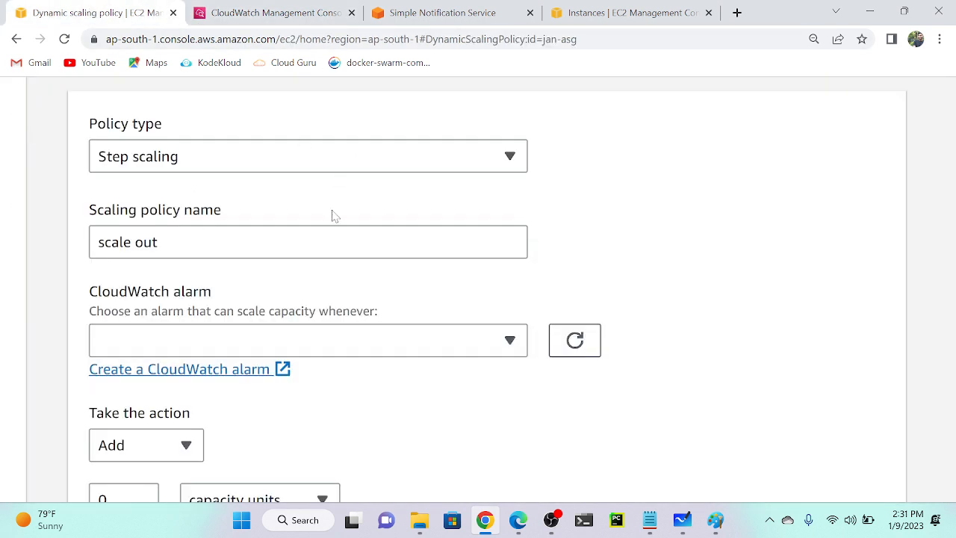
Refresh the alarm list and attach the Mumabi application Overhead alarm to the policy.
left_click(579, 354)
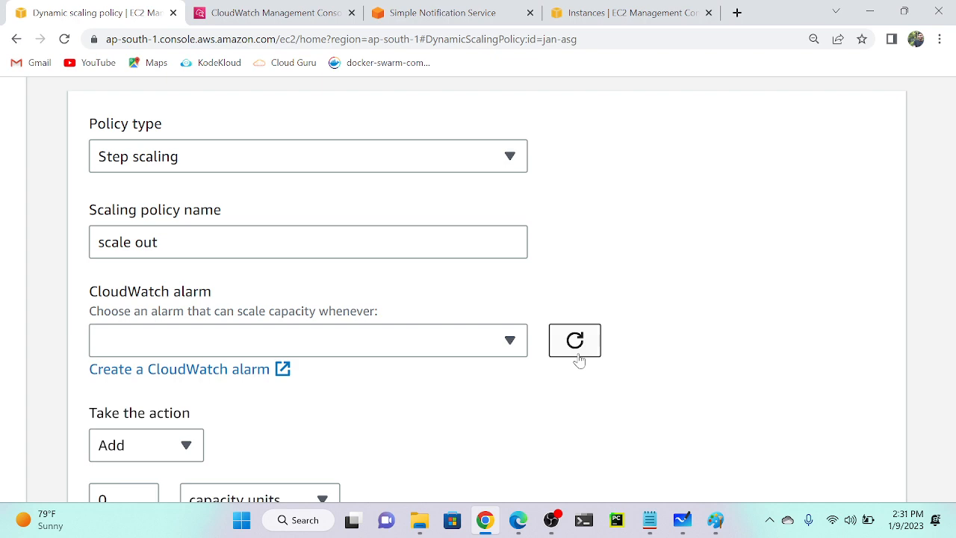
scroll(578, 359, "down", 2)
left_click(276, 337)
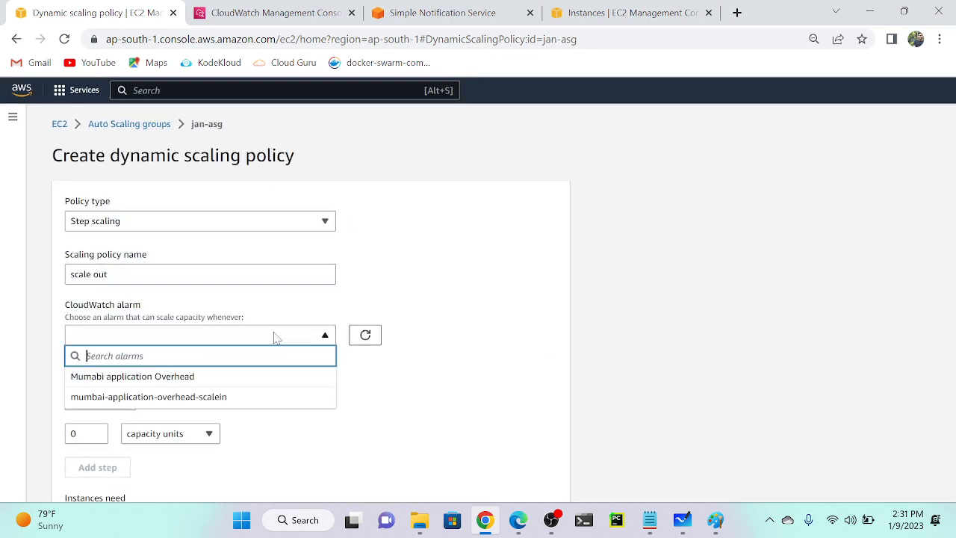
left_click(139, 377)
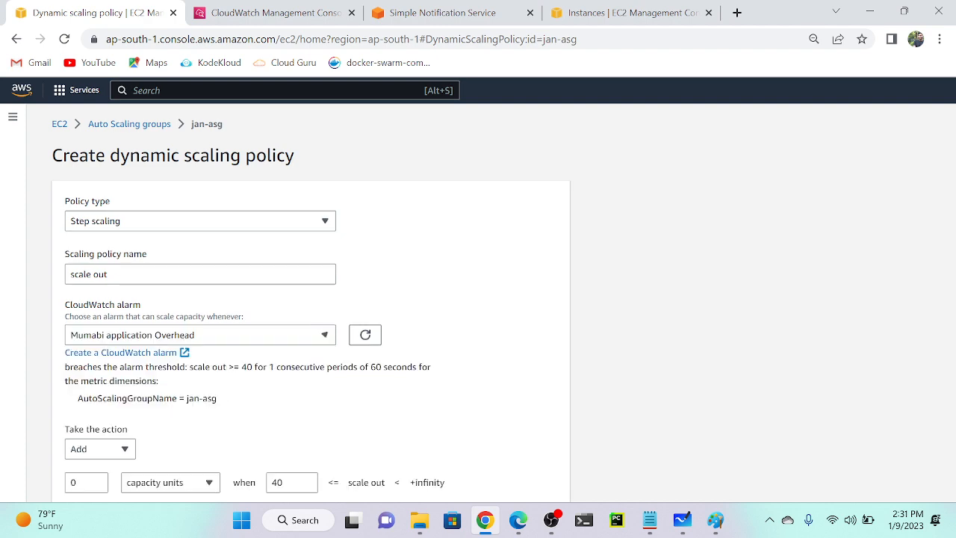
Make the policy add 1 capacity unit with a 10-second warm-up, and create it.
scroll(311, 308, "down", 1)
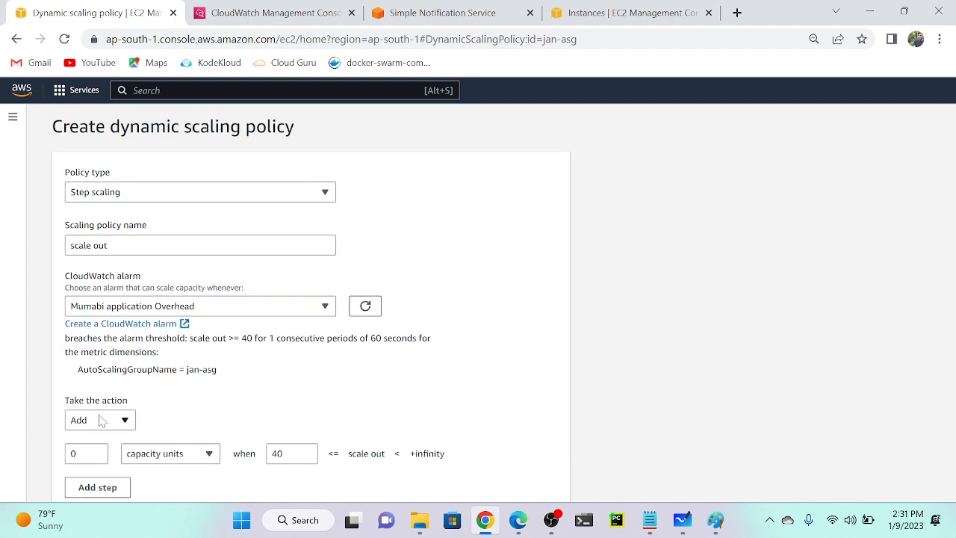
key("ctrl+plus")
key("ctrl+plus")
key("ctrl+plus")
key("ctrl+plus")
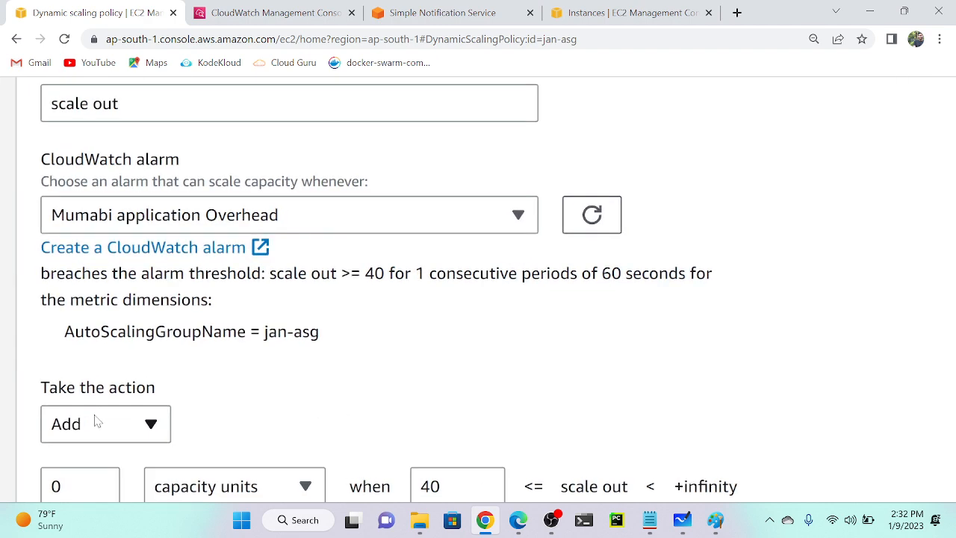
scroll(97, 422, "down", 2)
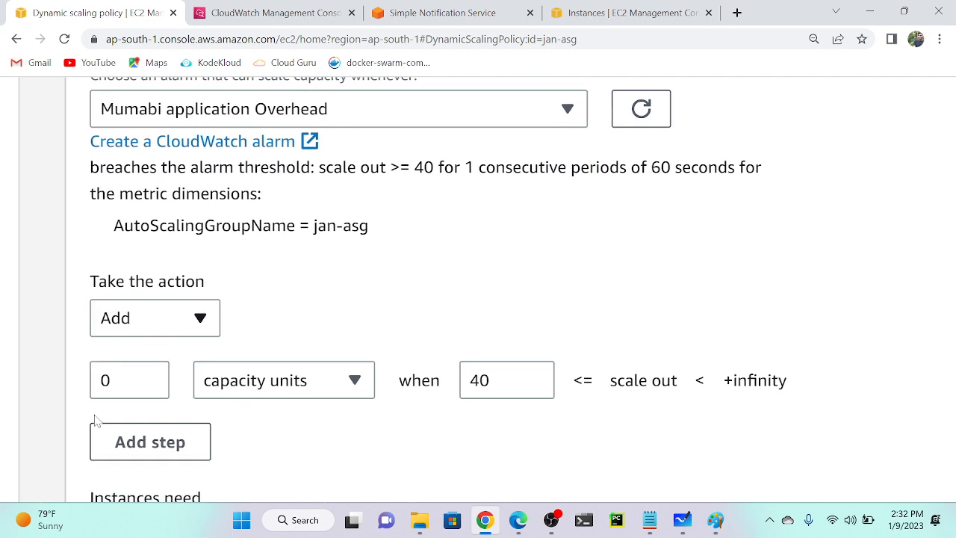
scroll(96, 420, "down", 1)
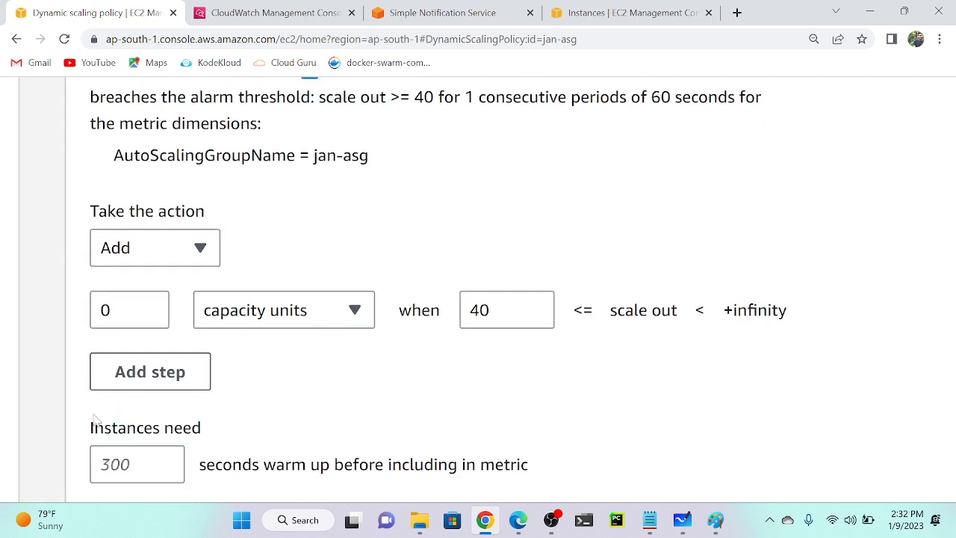
left_click(110, 310)
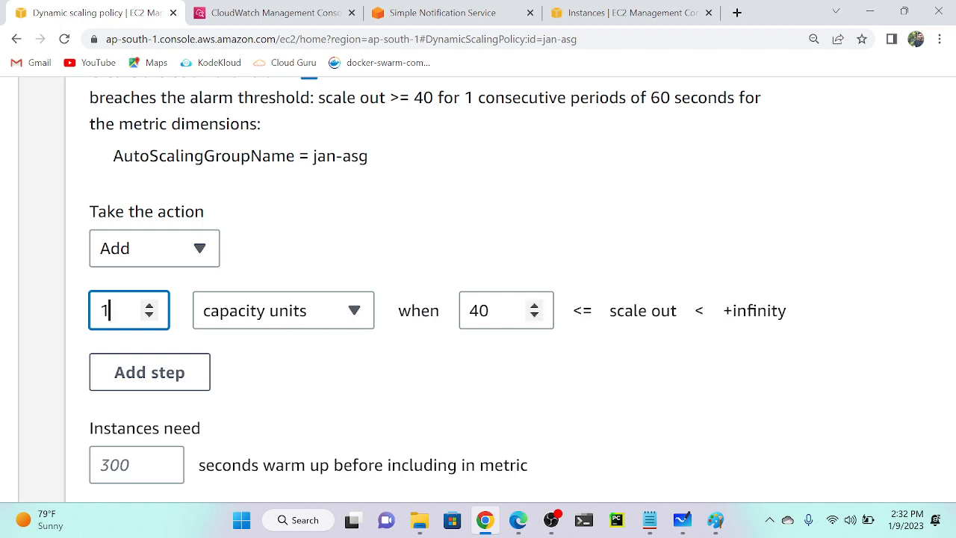
scroll(466, 348, "down", 1)
left_click(134, 400)
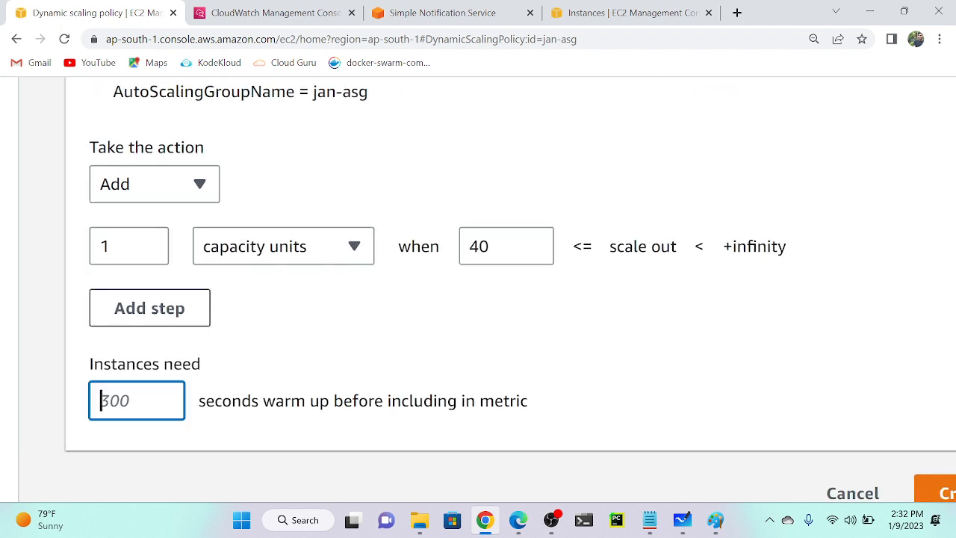
type("10")
key("ctrl+minus")
key("ctrl+minus")
key("ctrl+minus")
left_click(587, 461)
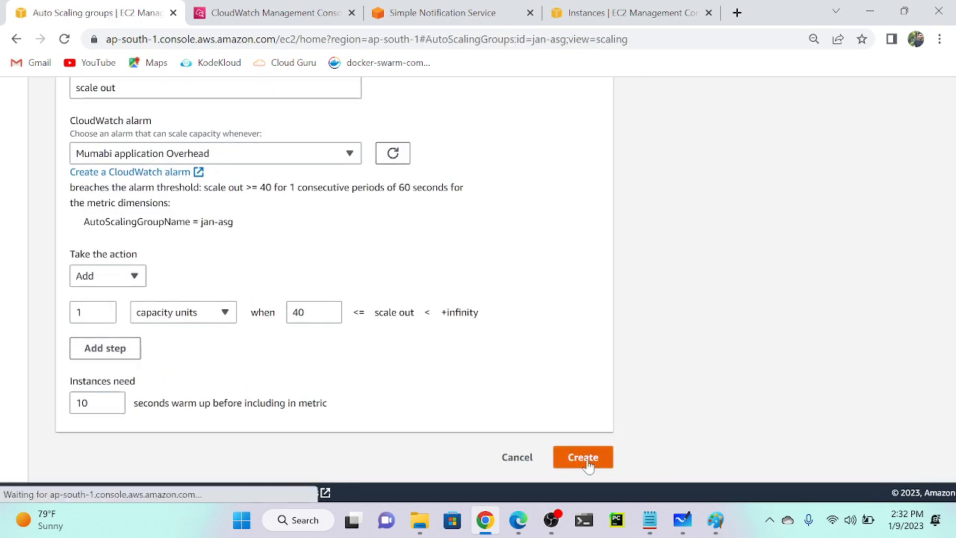
Scroll through jan-asg's Automatic scaling tab to inspect the new 'scale out' policy card.
scroll(497, 393, "down", 3)
scroll(241, 440, "down", 3)
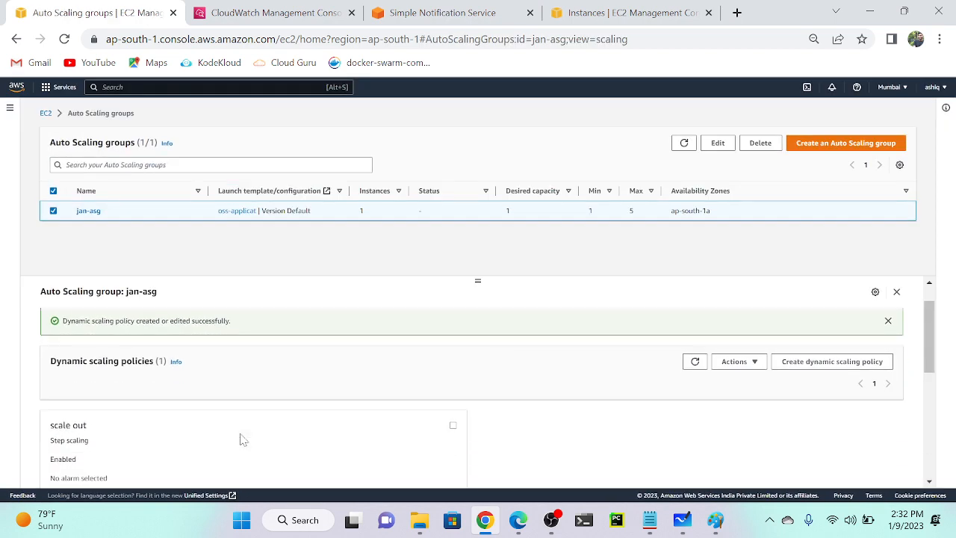
scroll(105, 372, "up", 5)
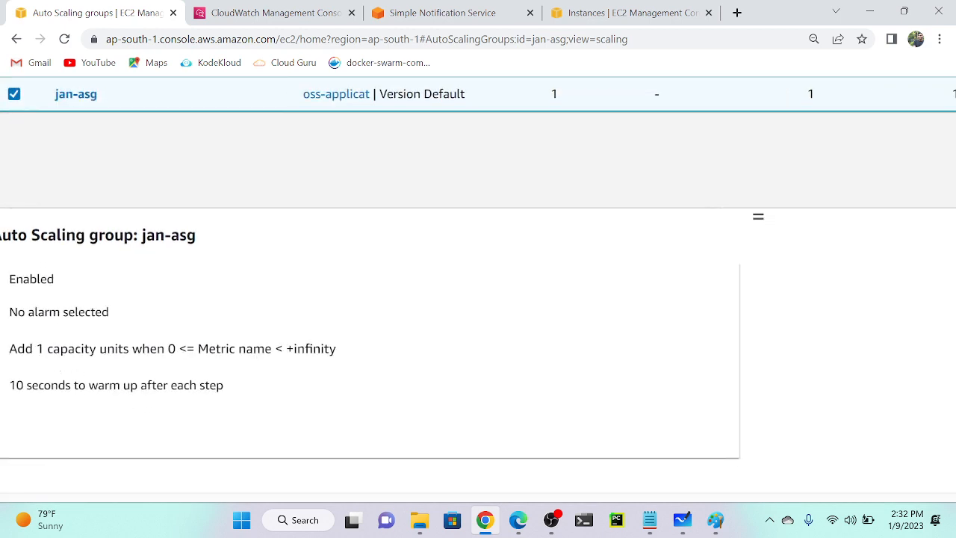
scroll(217, 368, "up", 5)
scroll(217, 367, "left", 2)
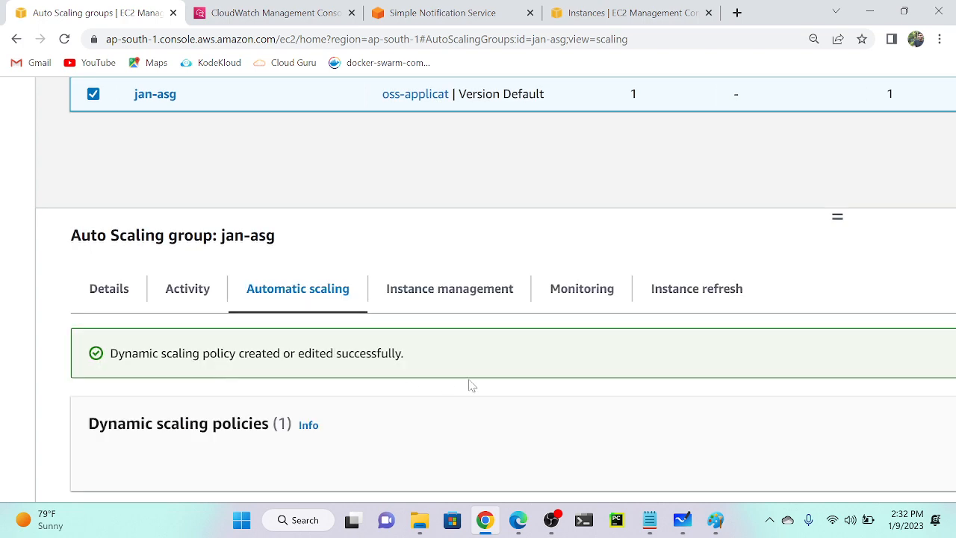
key("ctrl+minus")
key("ctrl+minus")
key("ctrl+minus")
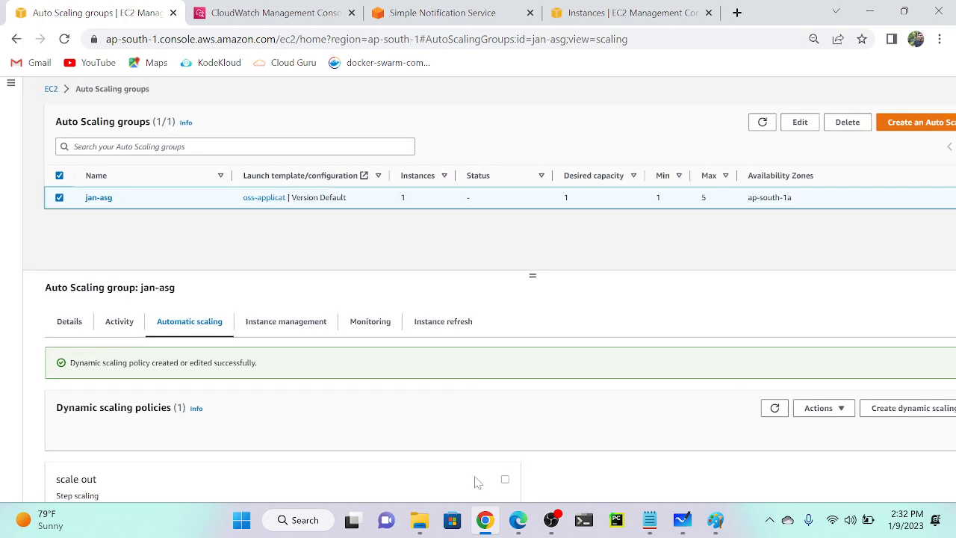
Open the 'scale out' policy for editing, cancelling an accidental delete along the way.
left_click(505, 479)
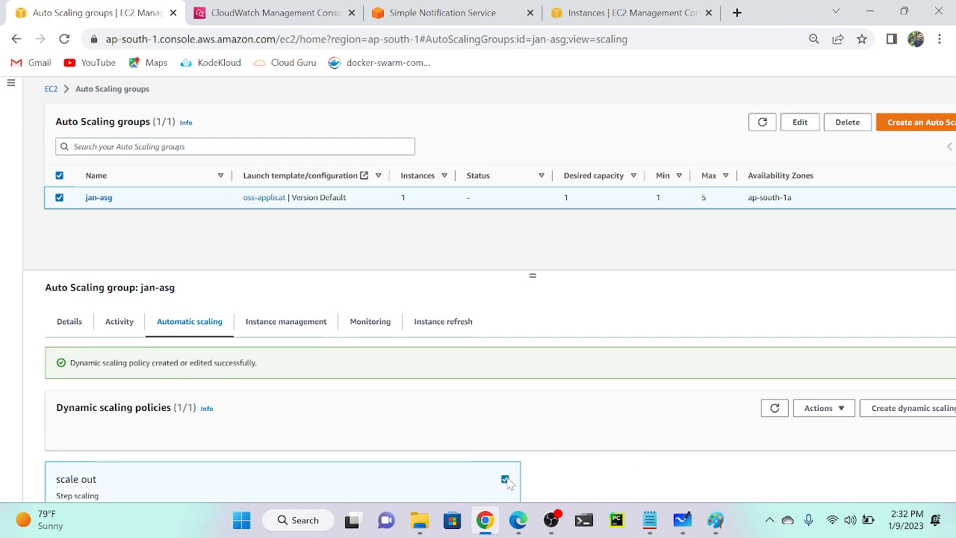
left_click(842, 409)
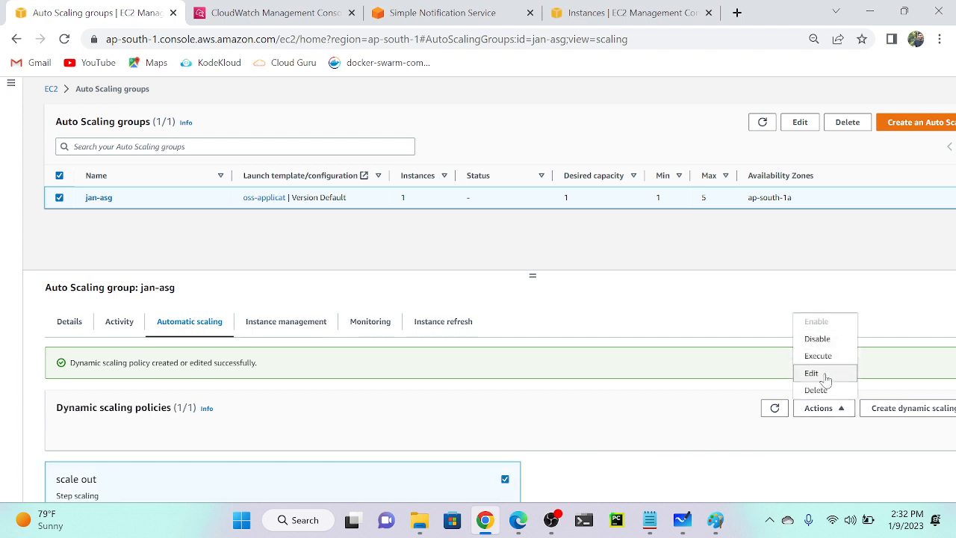
left_click(822, 389)
left_click(611, 341)
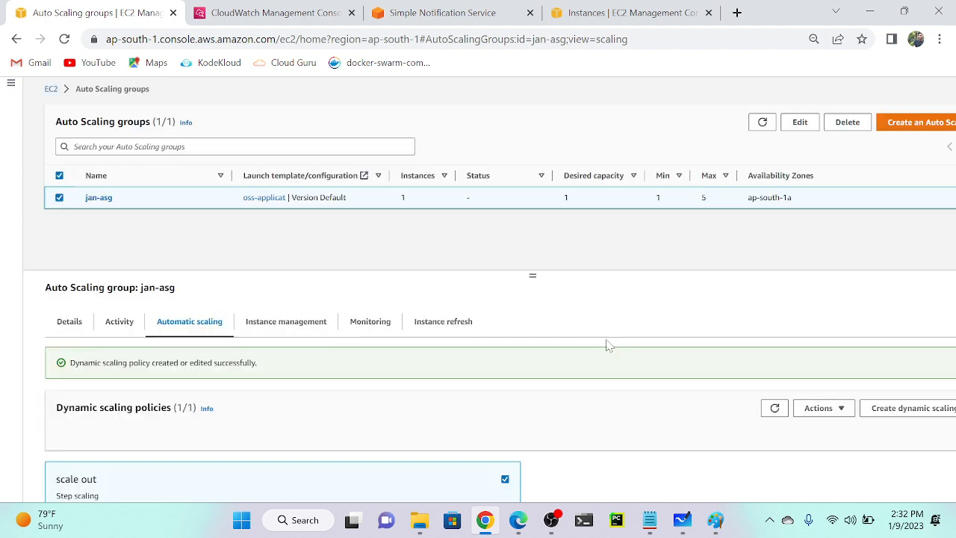
left_click(839, 416)
left_click(814, 373)
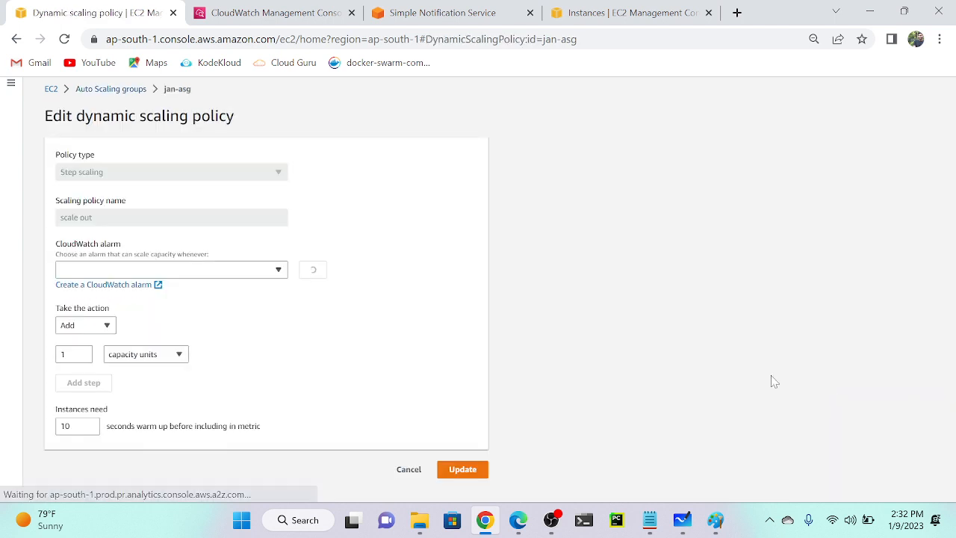
Attach the Mumabi application Overhead alarm, set the step to add 1 unit, and update.
left_click(124, 271)
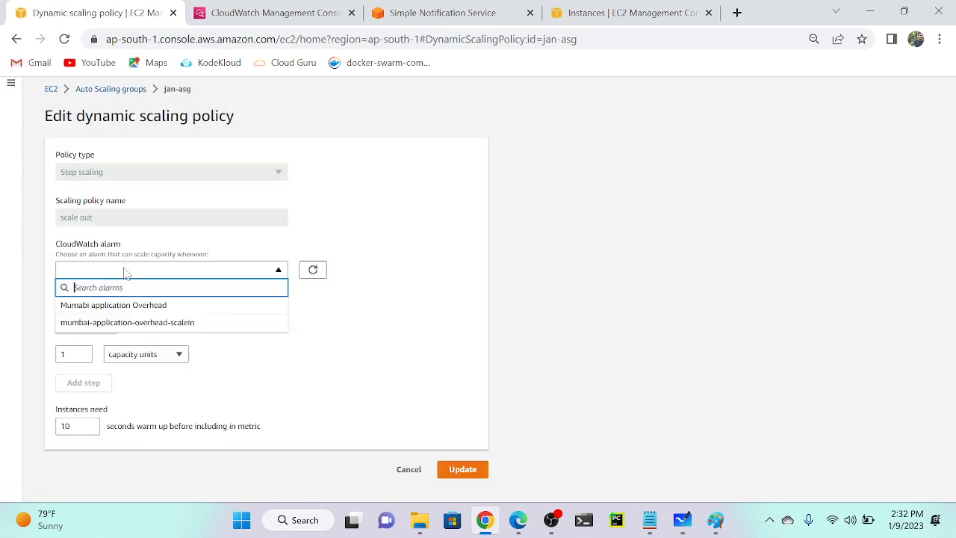
left_click(125, 304)
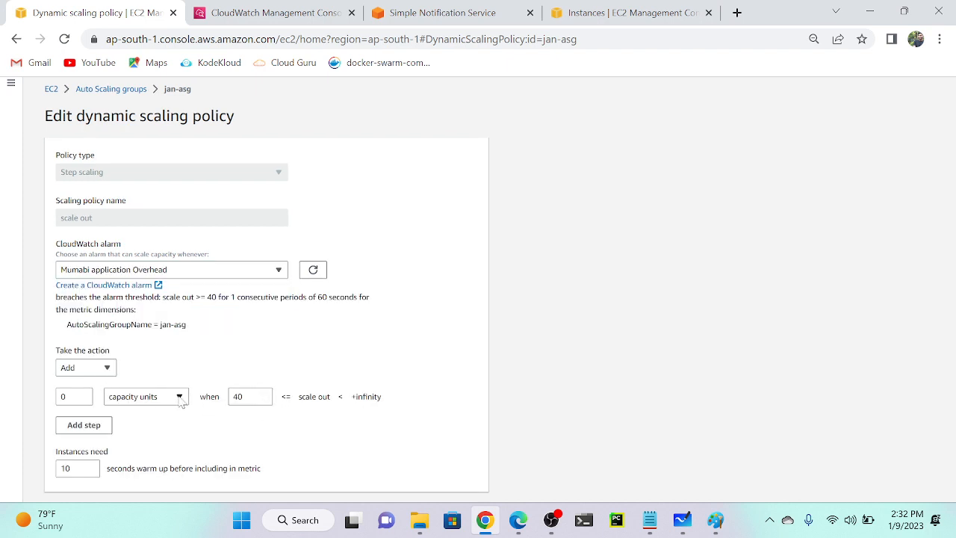
scroll(182, 402, "down", 1)
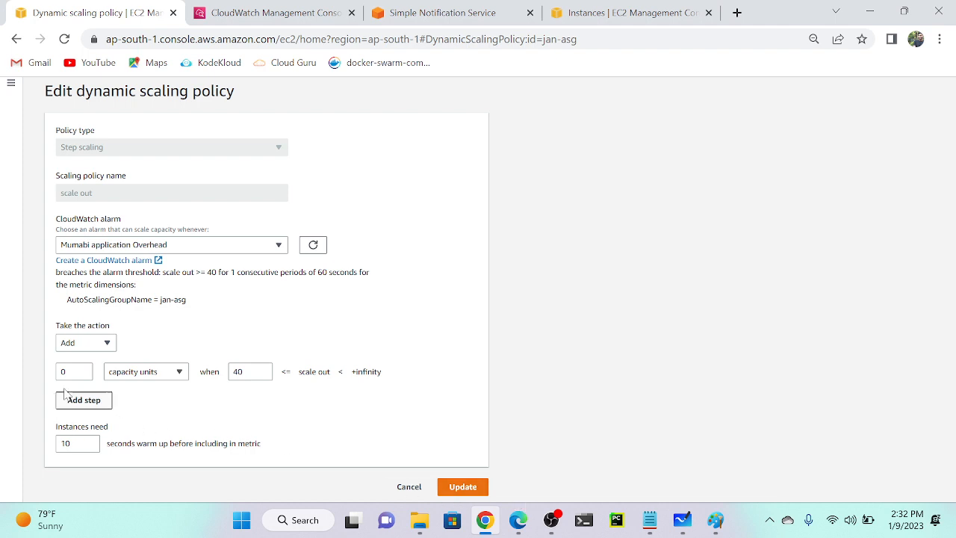
left_click(83, 370)
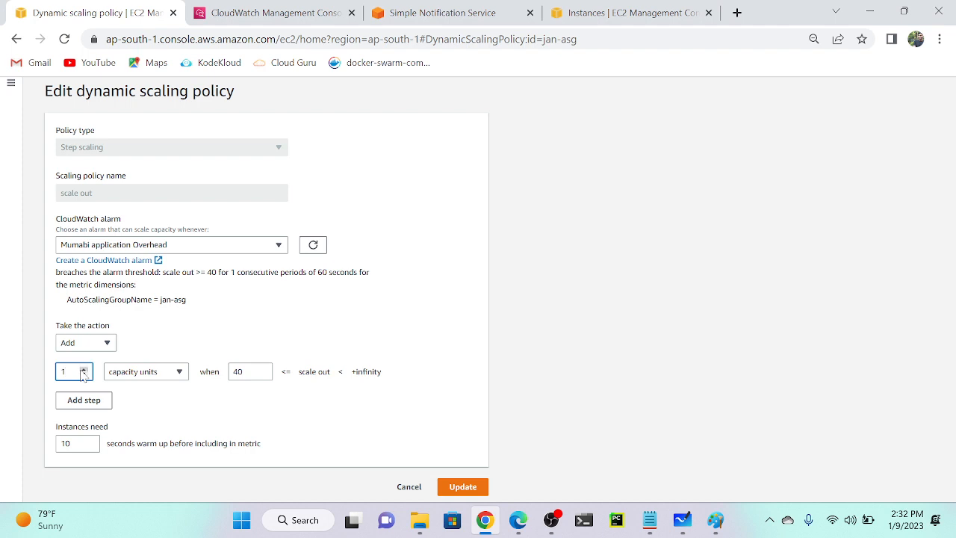
left_click(462, 490)
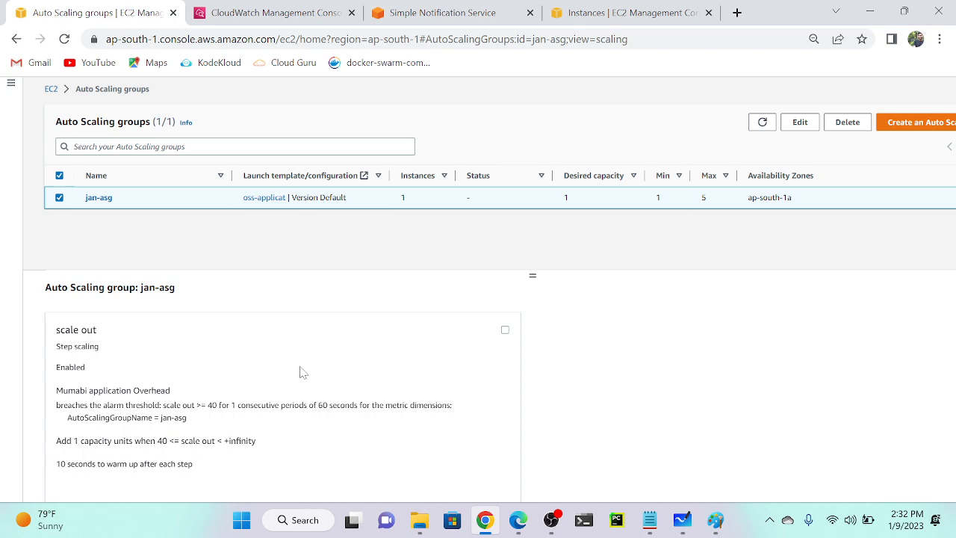
scroll(303, 372, "down", 1)
scroll(295, 374, "up", 1)
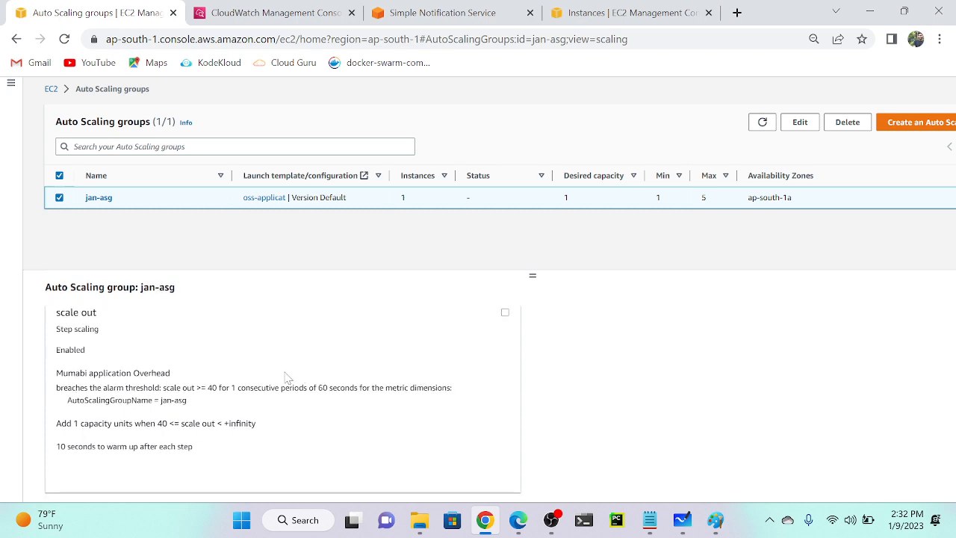
scroll(104, 401, "up", 6, "ctrl")
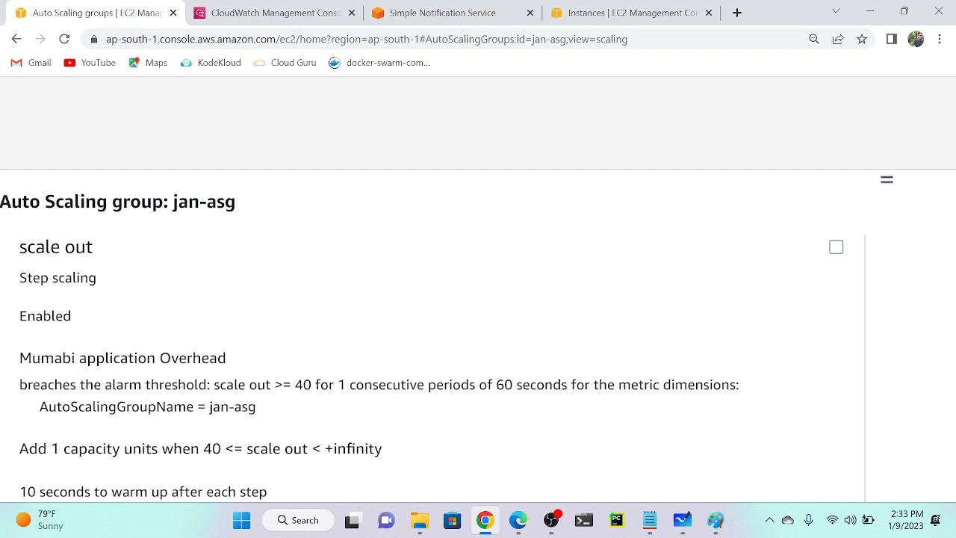
scroll(388, 286, "down", 5)
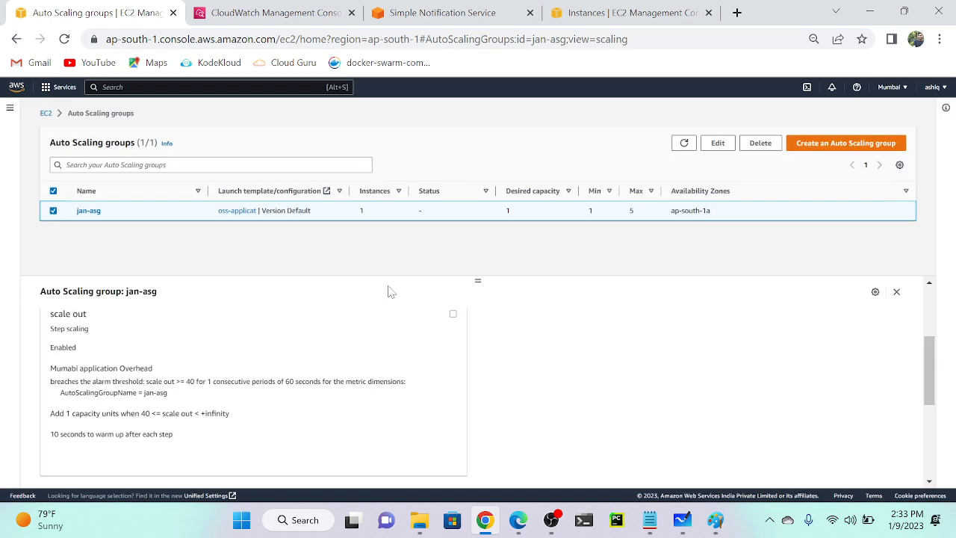
scroll(656, 361, "up", 2)
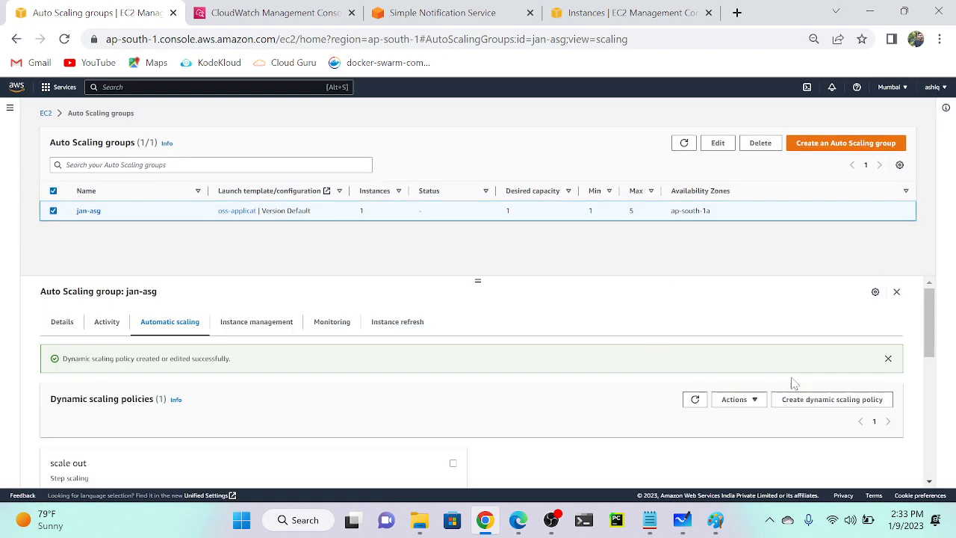
Start a new step scaling policy named scalein, tied to the mumbai-application-overhead-scalein alarm.
left_click(829, 401)
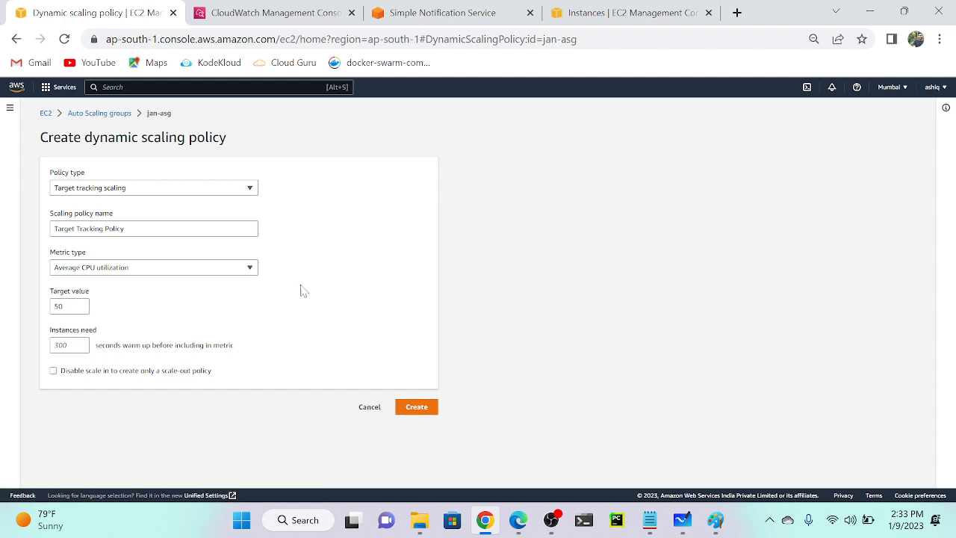
left_click(163, 192)
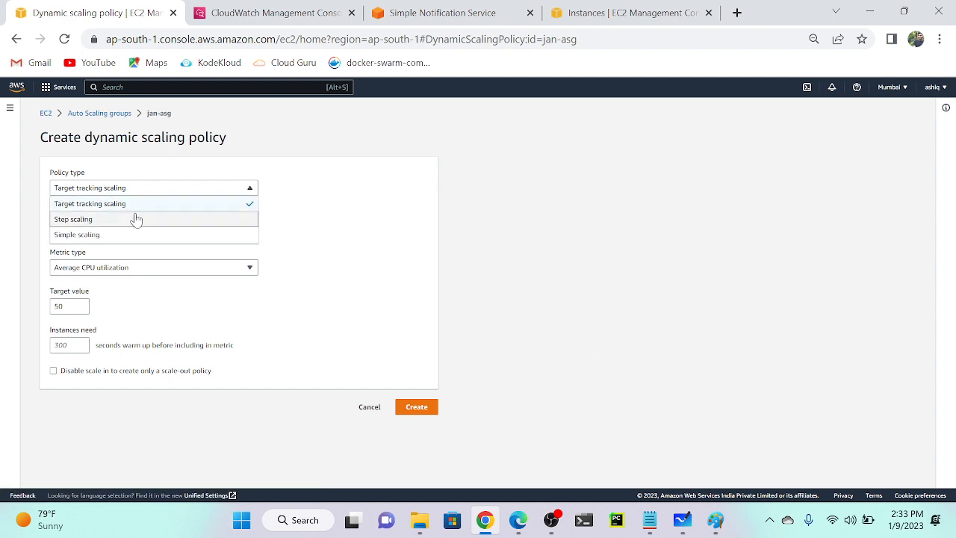
left_click(134, 217)
left_click(135, 228)
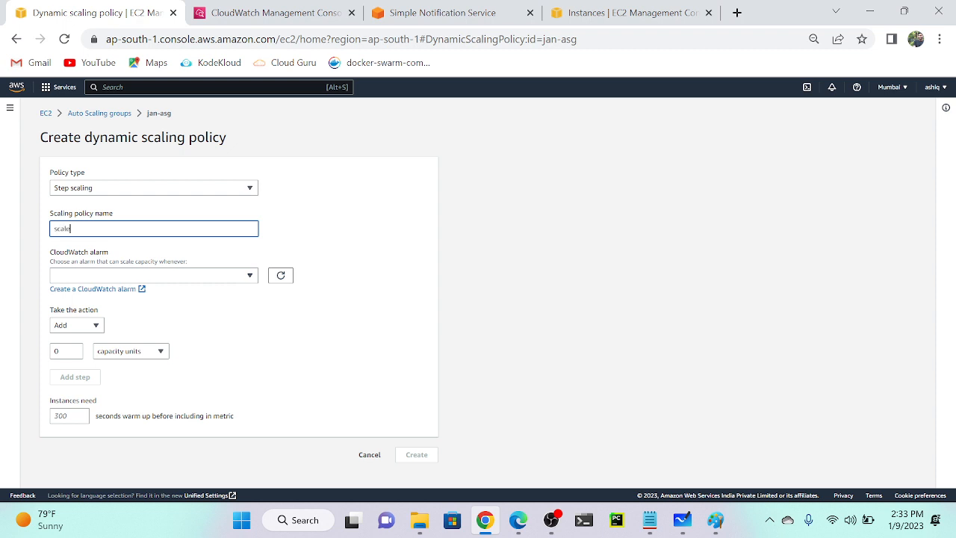
left_click(95, 278)
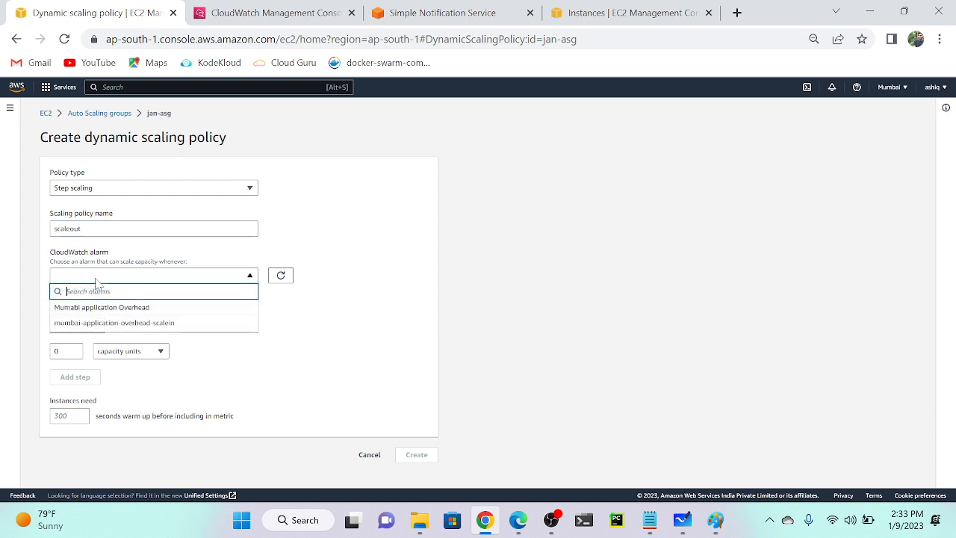
left_click(100, 229)
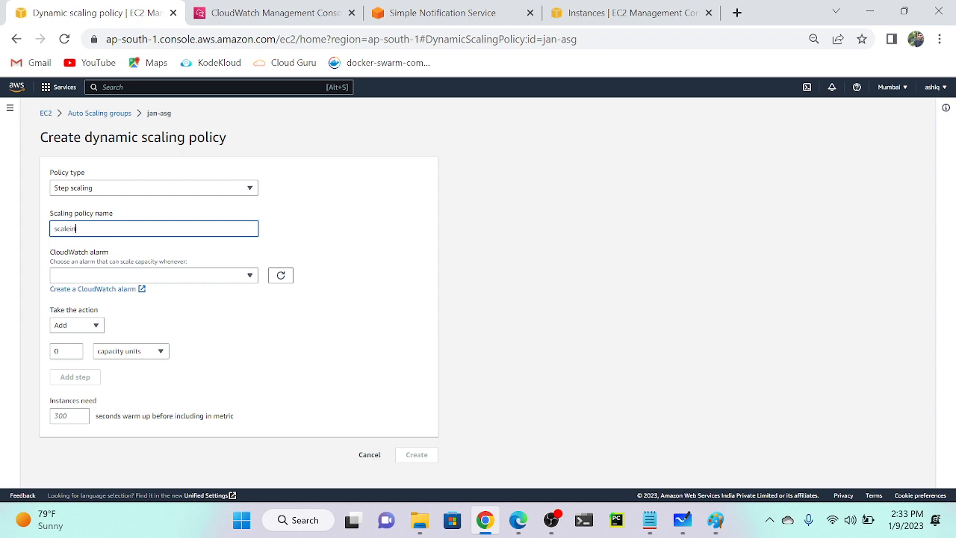
left_click(142, 277)
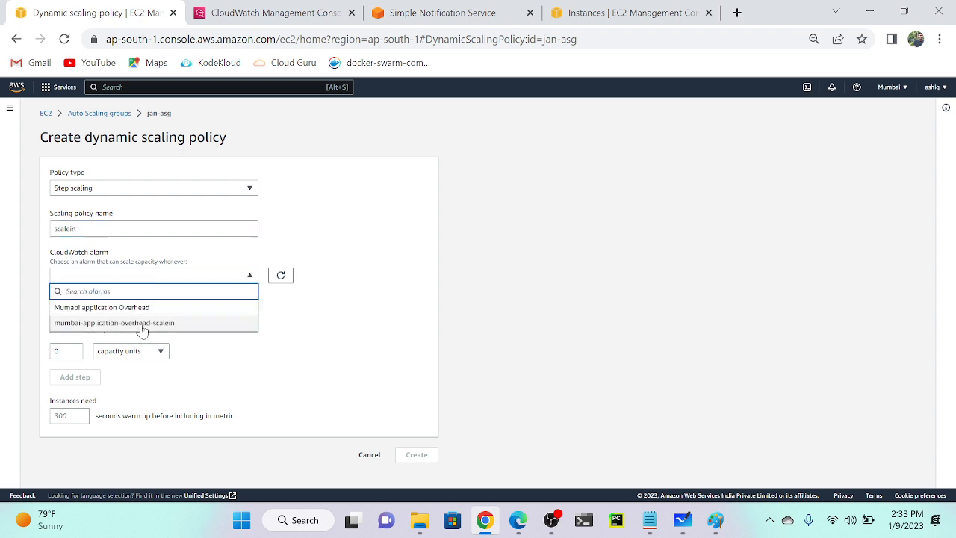
left_click(115, 326)
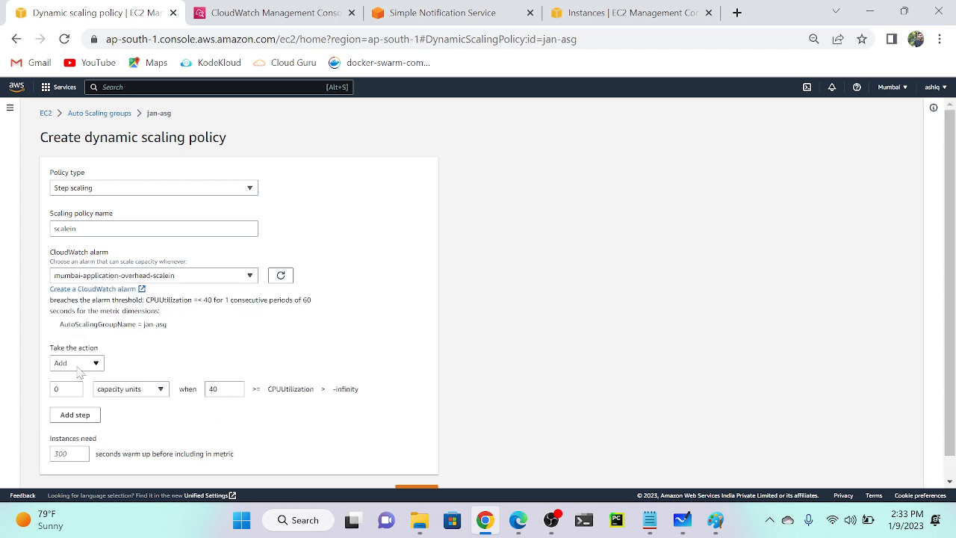
Set the action to Remove 1 capacity unit and create the scalein policy.
scroll(77, 367, "up", 5)
scroll(76, 366, "left", 2)
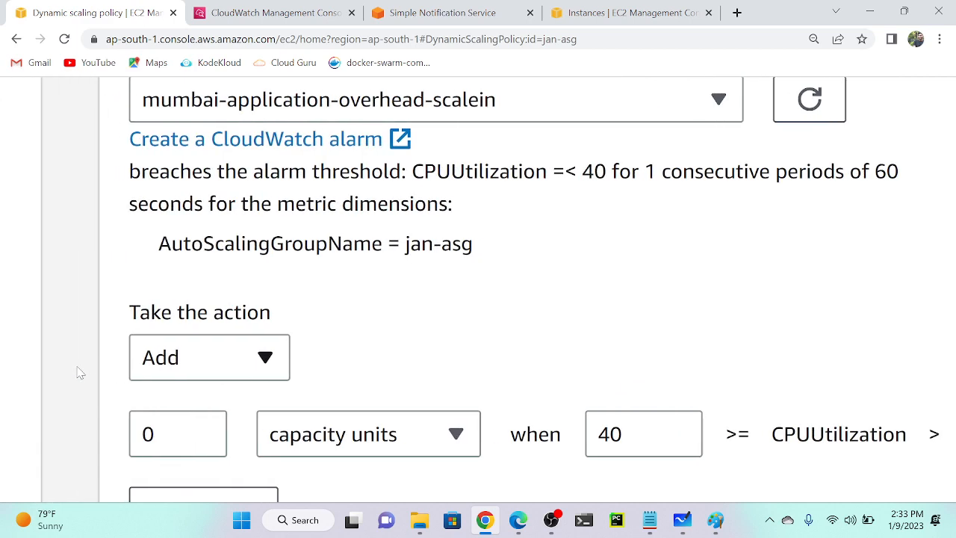
left_click(225, 366)
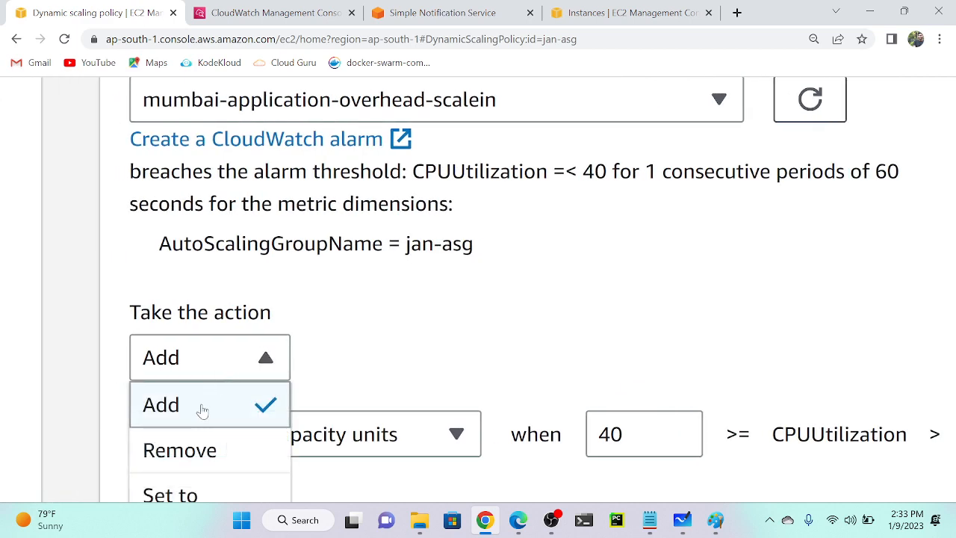
left_click(201, 449)
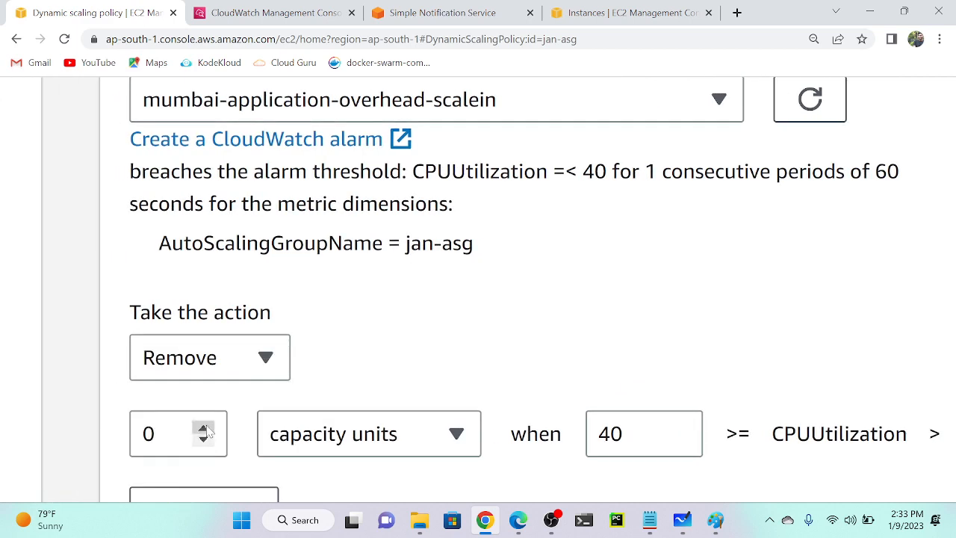
left_click(203, 428)
scroll(457, 363, "down", 5)
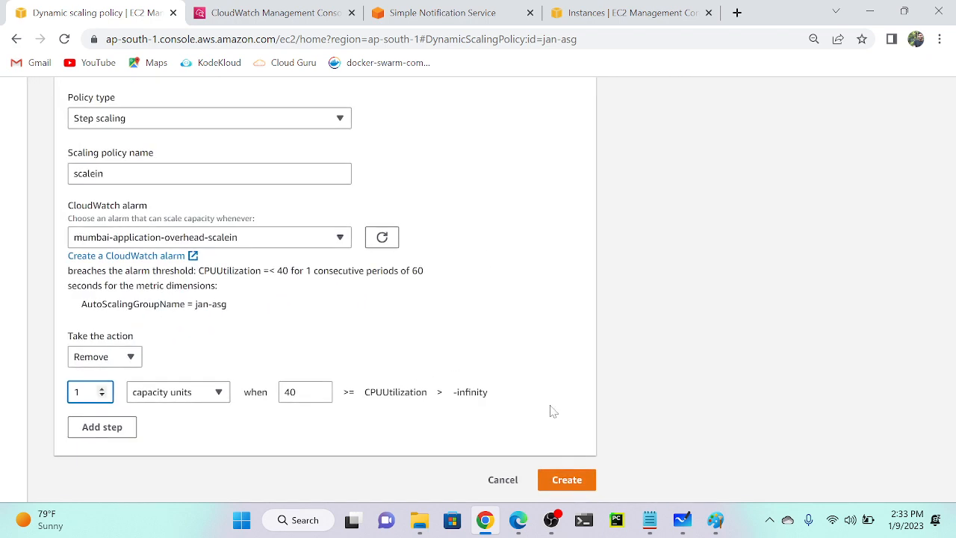
left_click(562, 482)
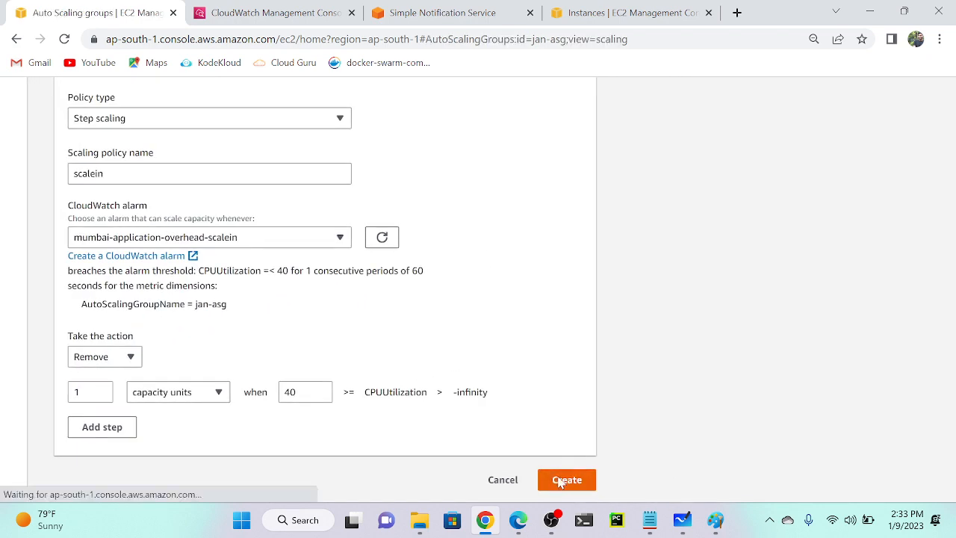
scroll(484, 421, "down", 5)
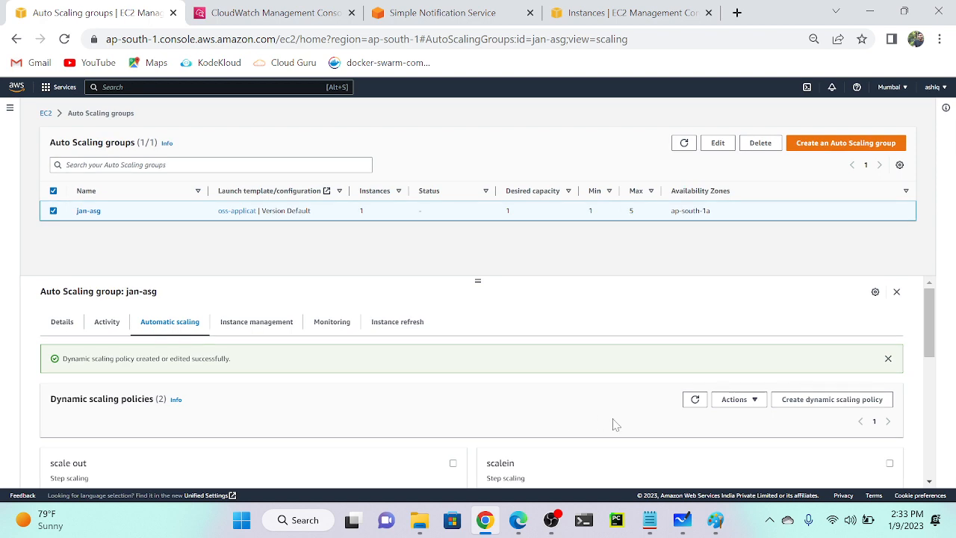
scroll(615, 423, "down", 2)
scroll(259, 375, "up", 3)
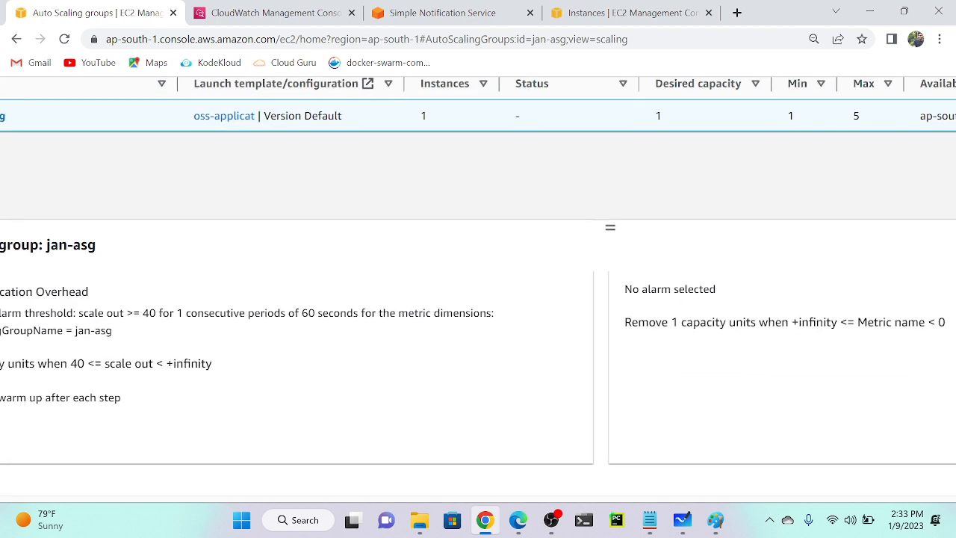
scroll(90, 292, "up", 3)
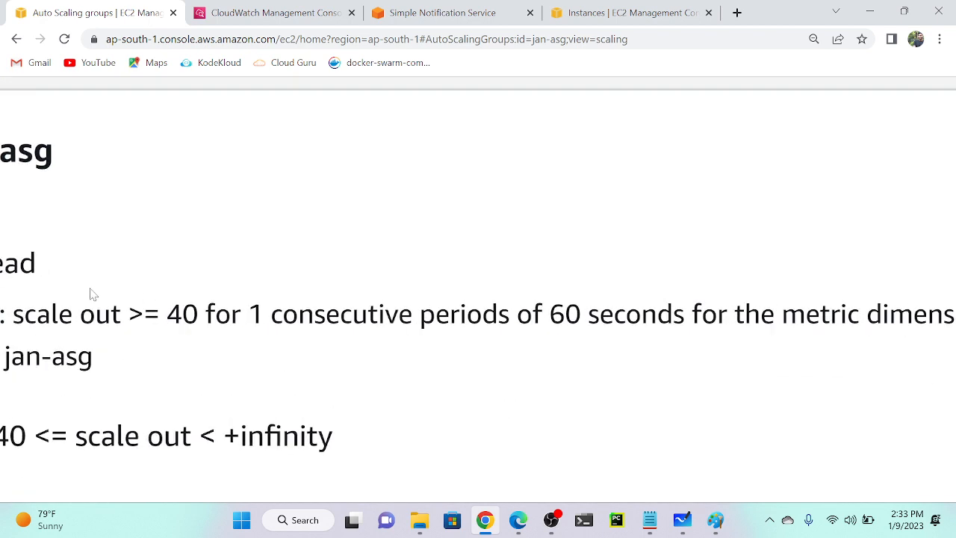
scroll(478, 299, "right", 10)
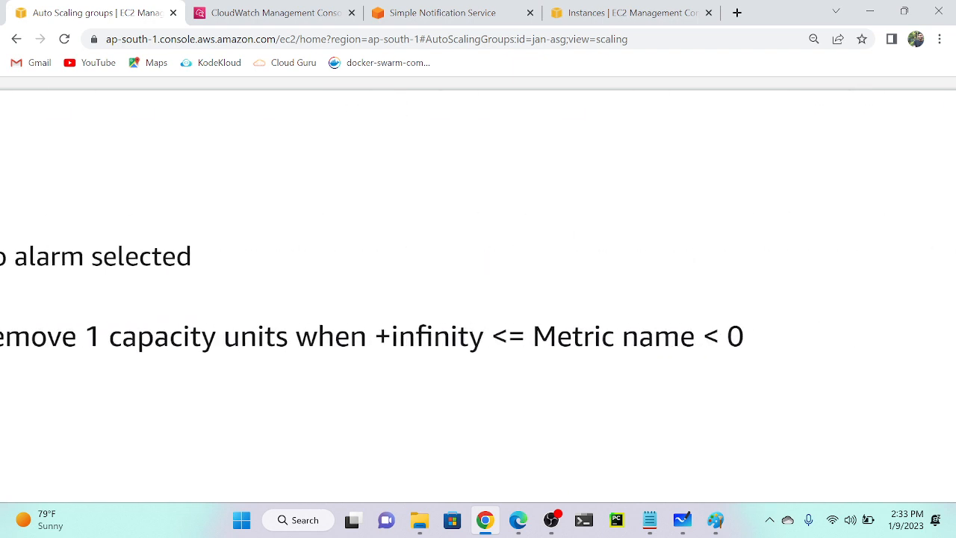
scroll(297, 346, "up", 5)
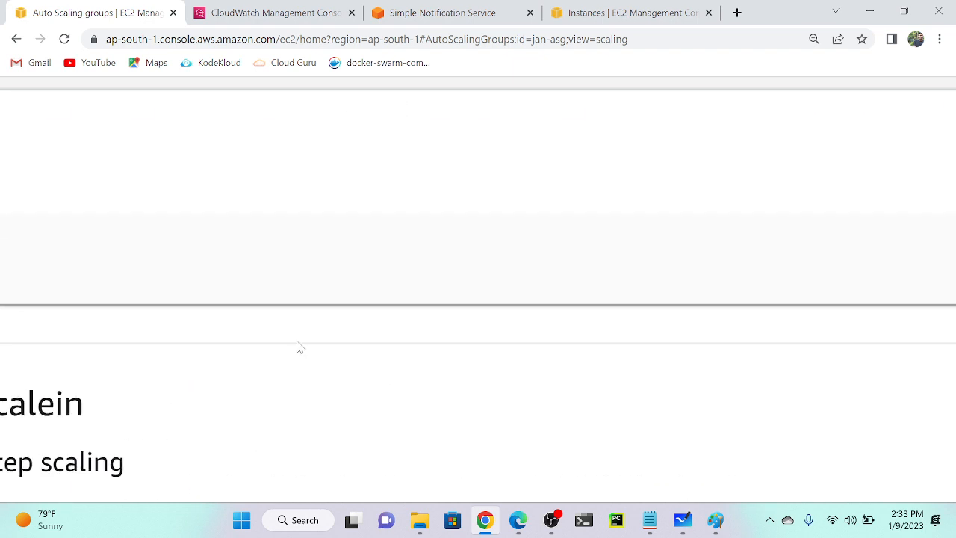
scroll(297, 346, "left", 5)
scroll(298, 346, "down", 3)
scroll(297, 346, "down", 3)
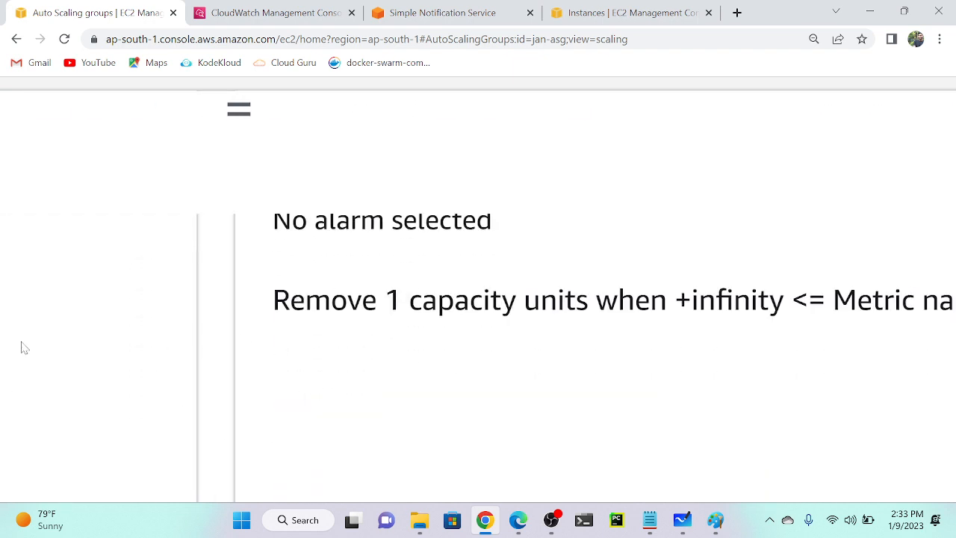
scroll(516, 348, "down", 5)
scroll(839, 323, "up", 2)
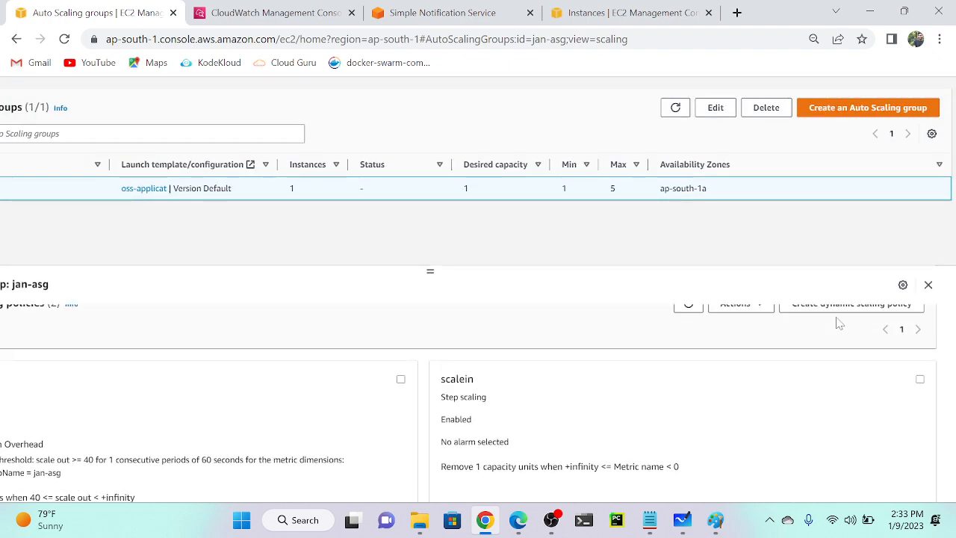
scroll(541, 404, "up", 3)
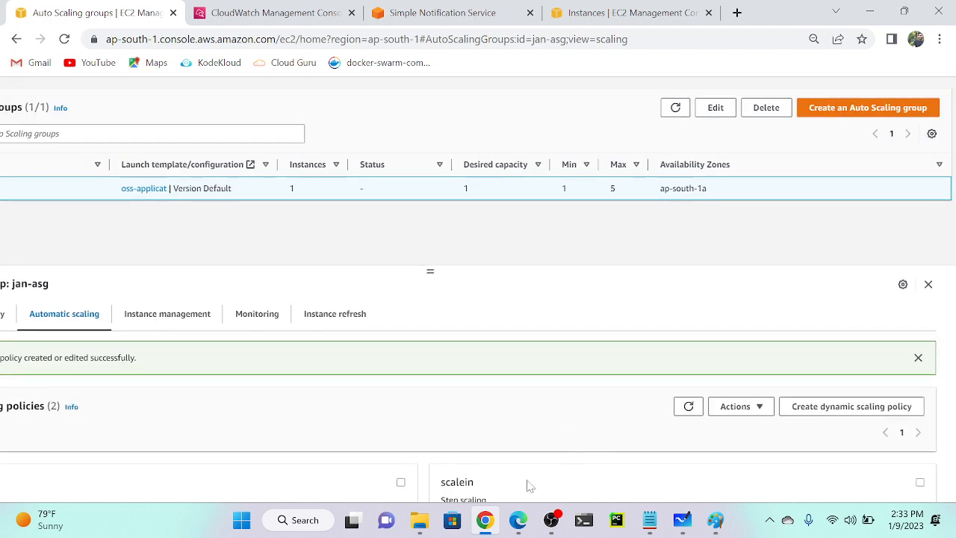
Edit scalein to use the mumbai-application-overhead-scalein alarm and remove 1 unit, then save.
left_click(920, 483)
left_click(753, 411)
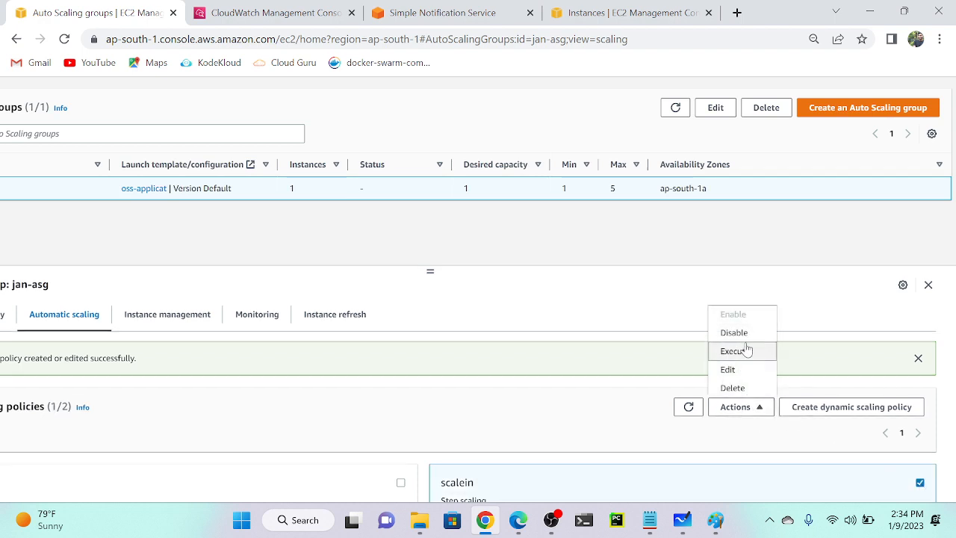
left_click(728, 369)
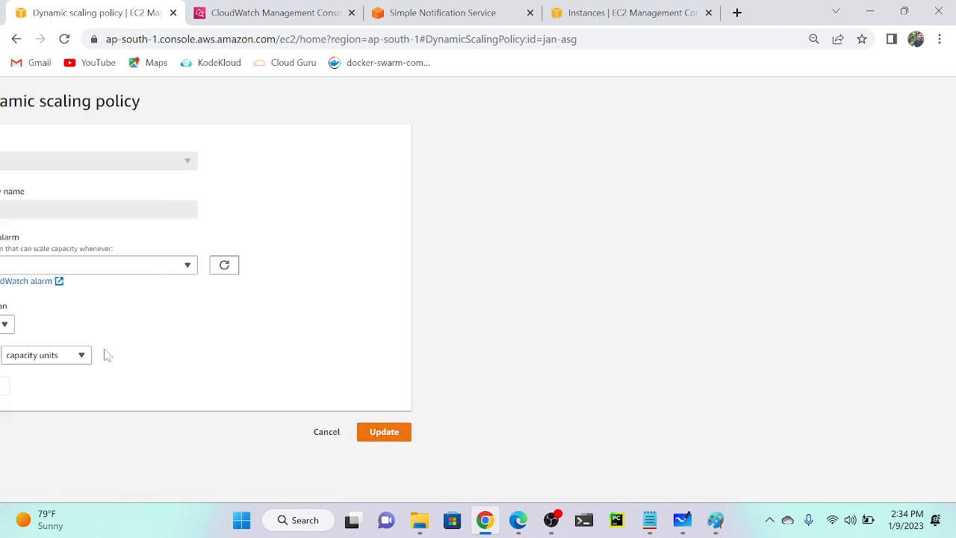
left_click(229, 265)
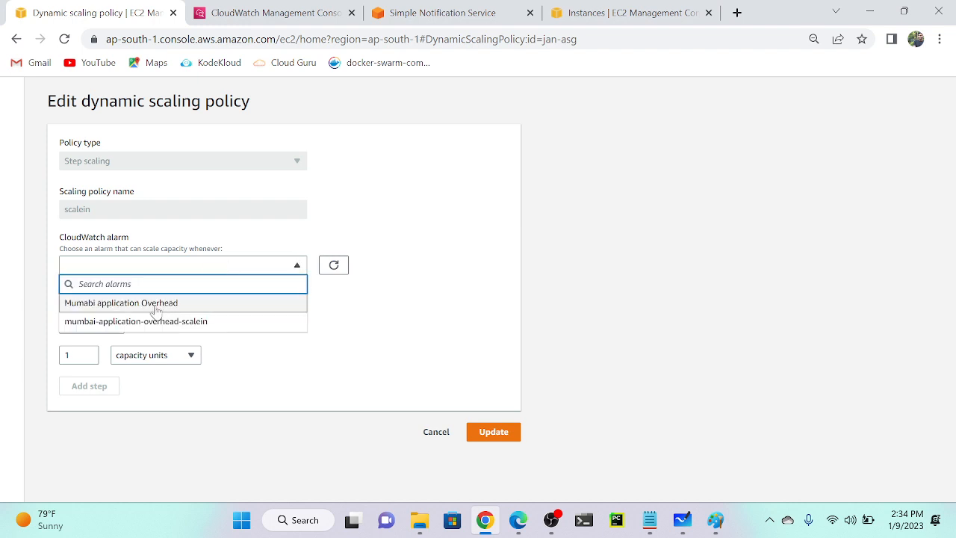
left_click(142, 325)
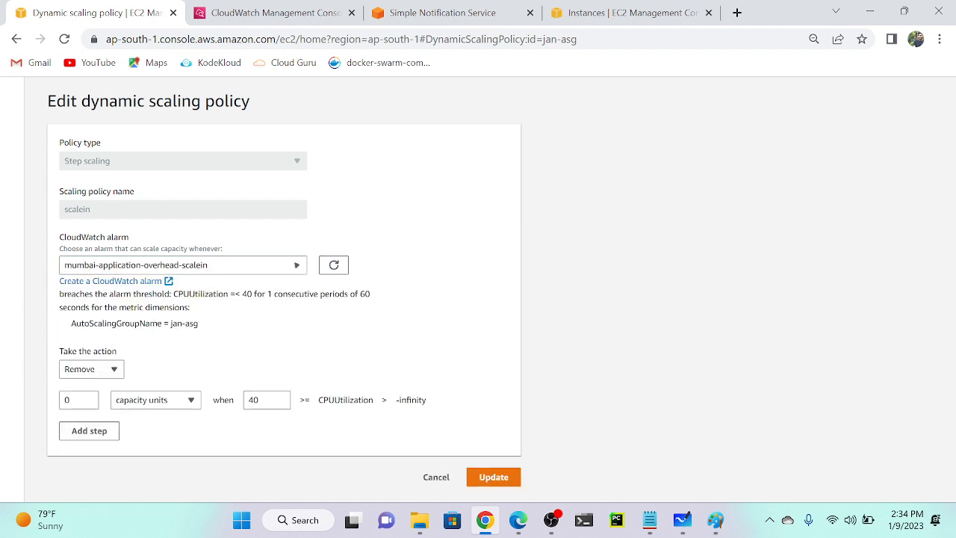
left_click(86, 401)
left_click(489, 478)
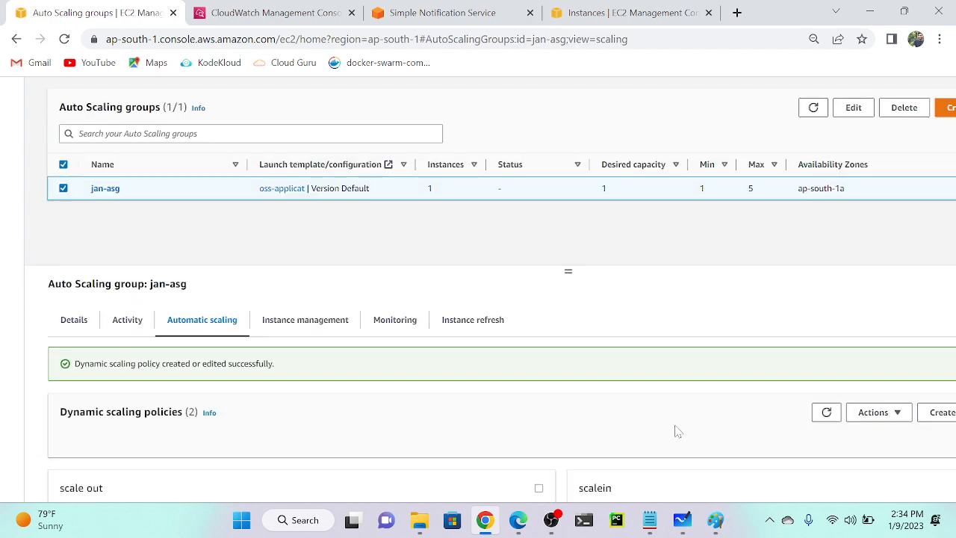
scroll(676, 429, "down", 3)
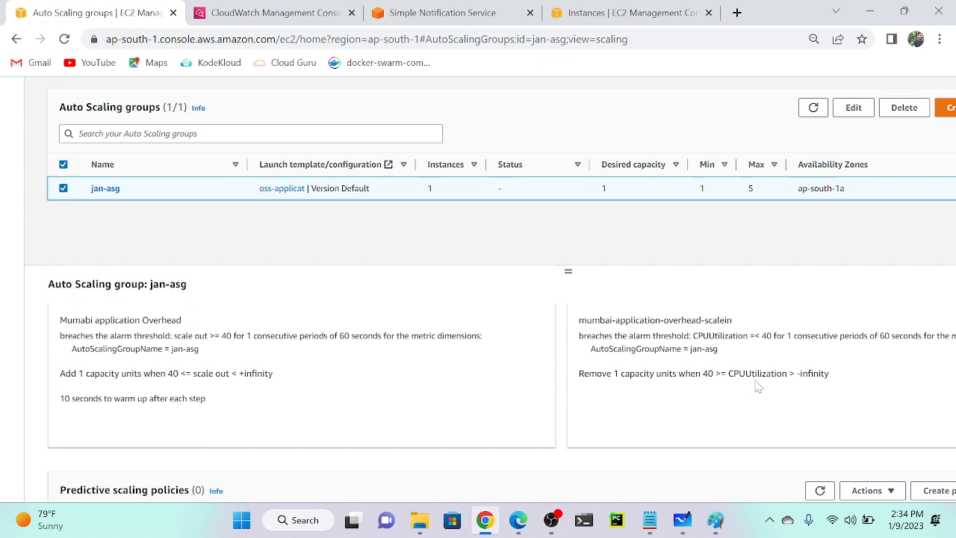
scroll(758, 387, "up", 5)
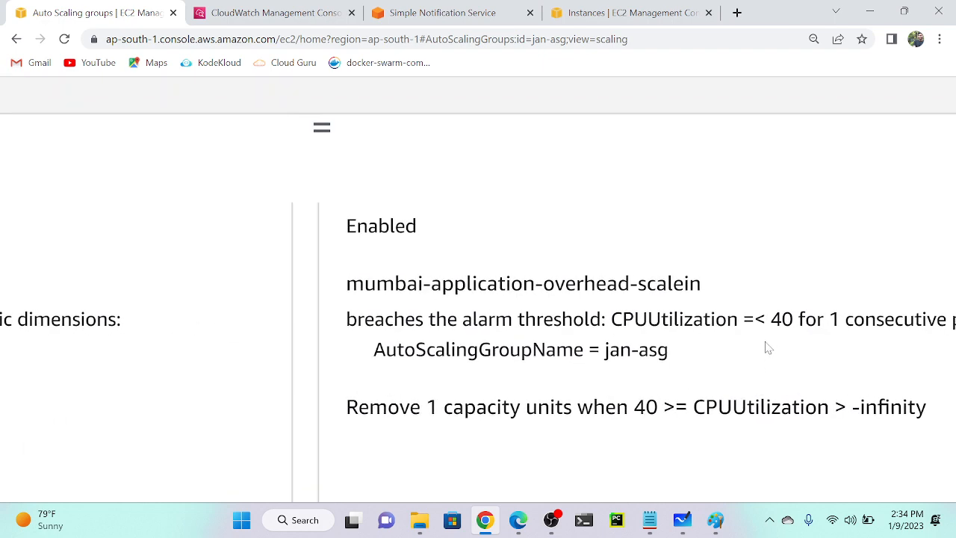
scroll(768, 348, "down", 5)
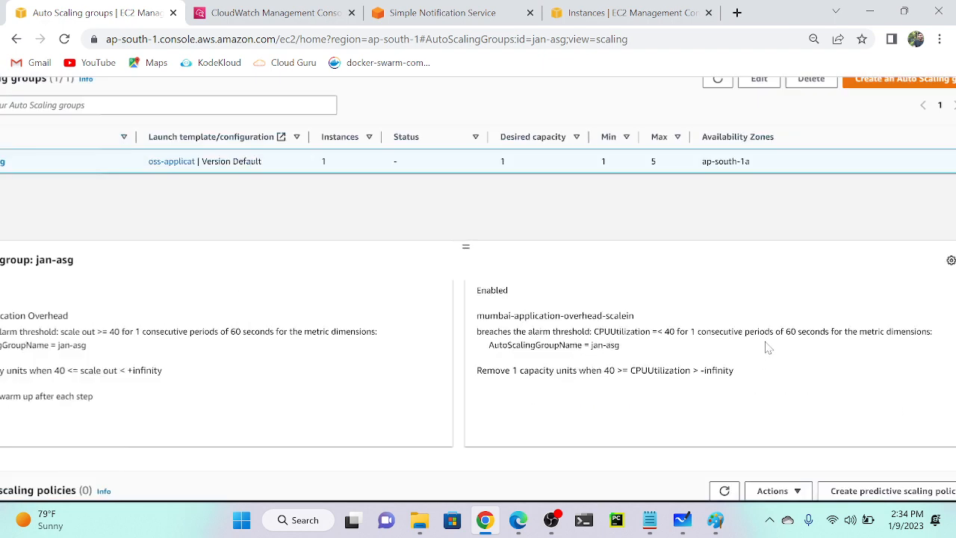
scroll(768, 348, "down", 1)
scroll(448, 337, "up", 2)
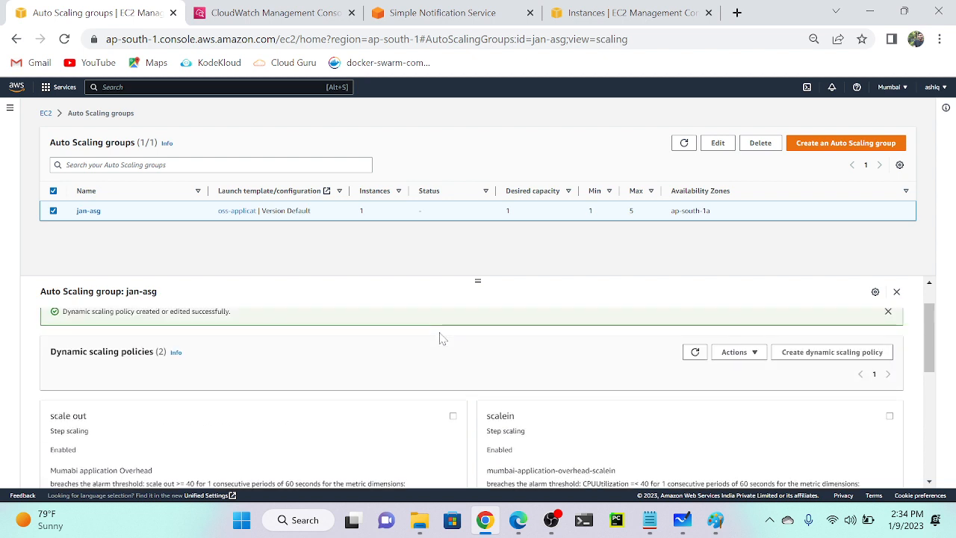
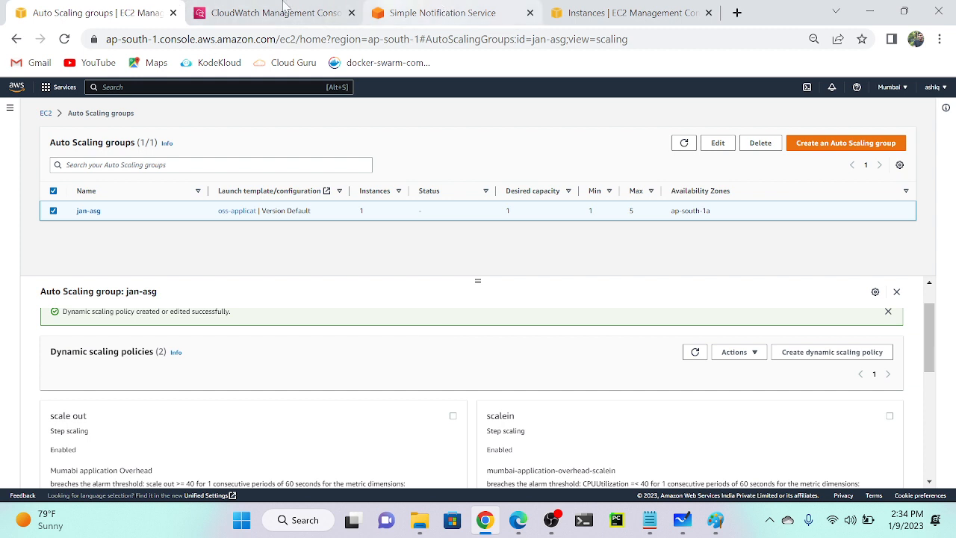
Open an EC2 Instance Connect session to the running Oss-Application instance, then return to CloudWatch alarms.
left_click(591, 13)
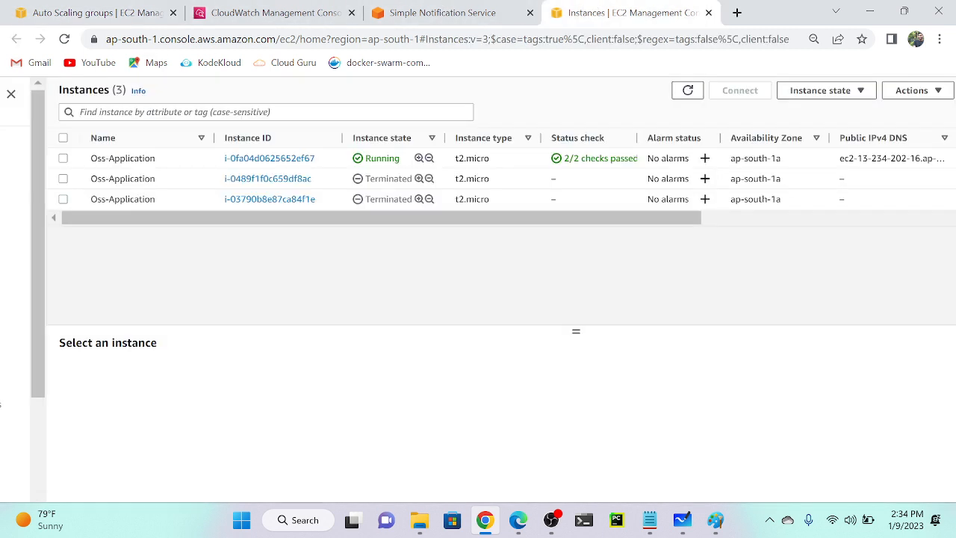
left_click(188, 158)
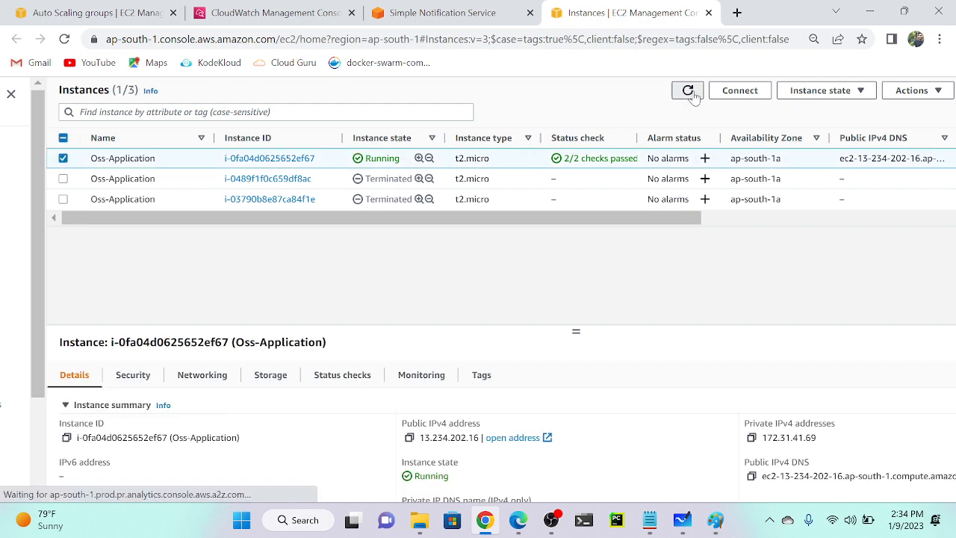
left_click(689, 91)
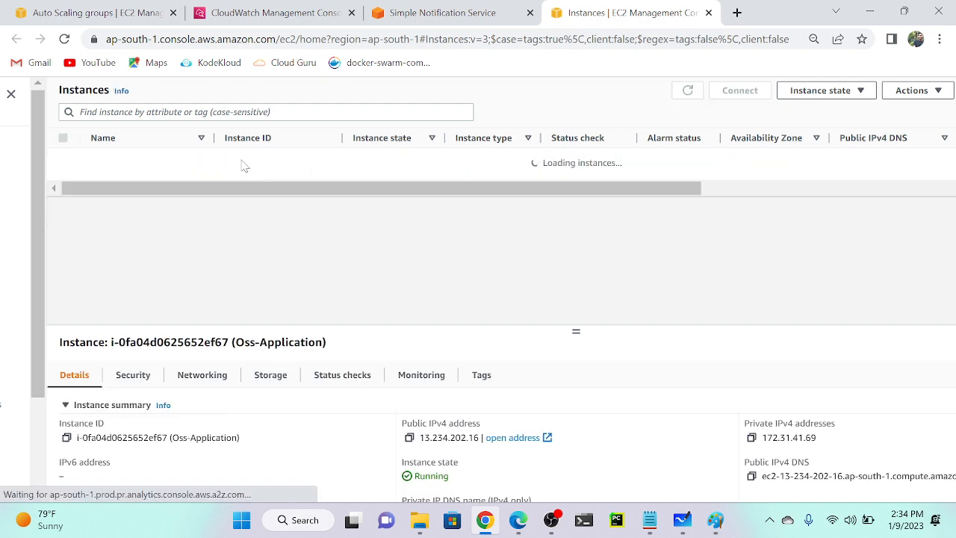
left_click(217, 160)
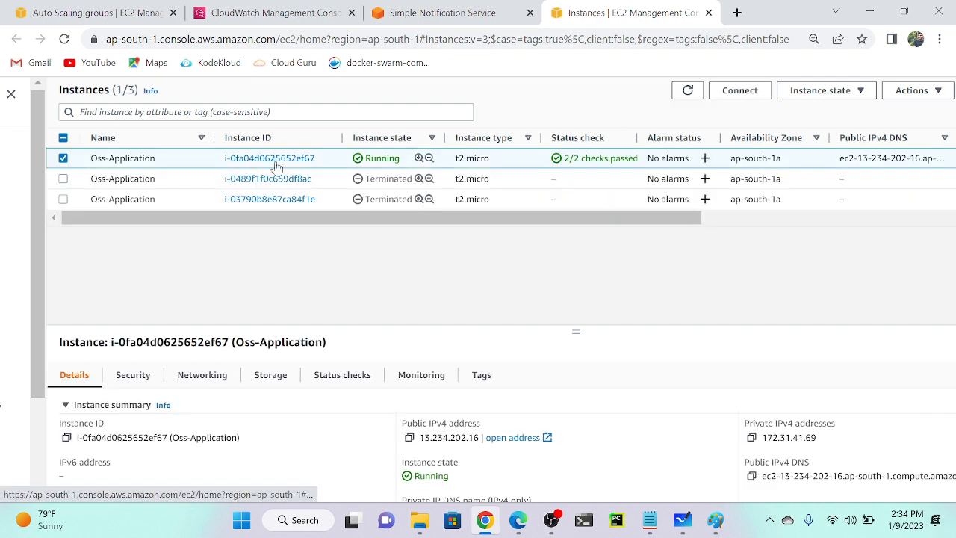
left_click(744, 93)
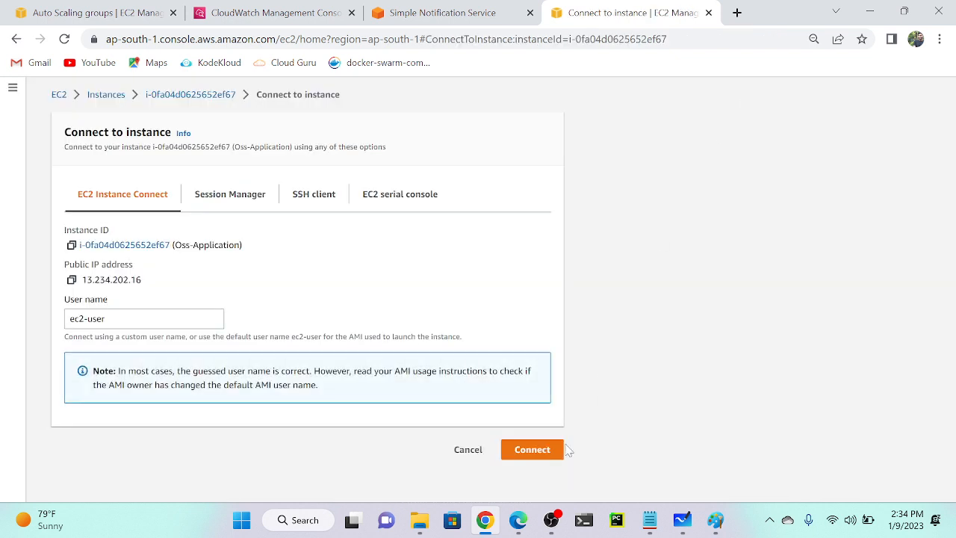
left_click(533, 450)
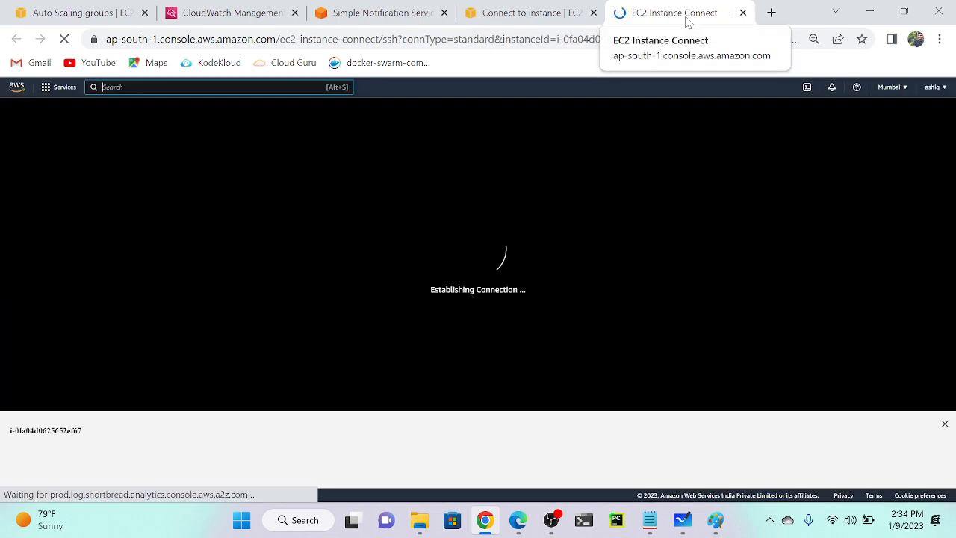
left_click(186, 6)
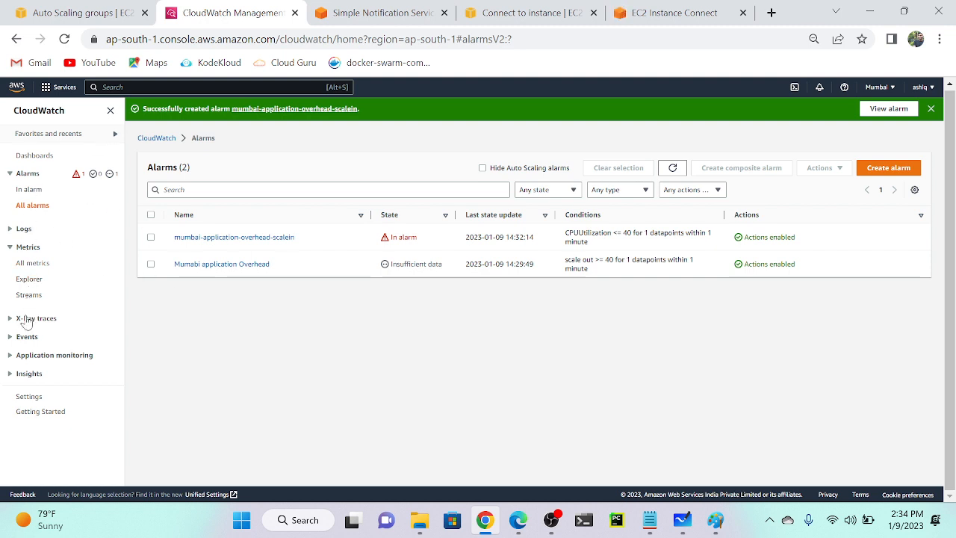
Create a new CloudWatch dashboard named oss-application.
left_click(34, 156)
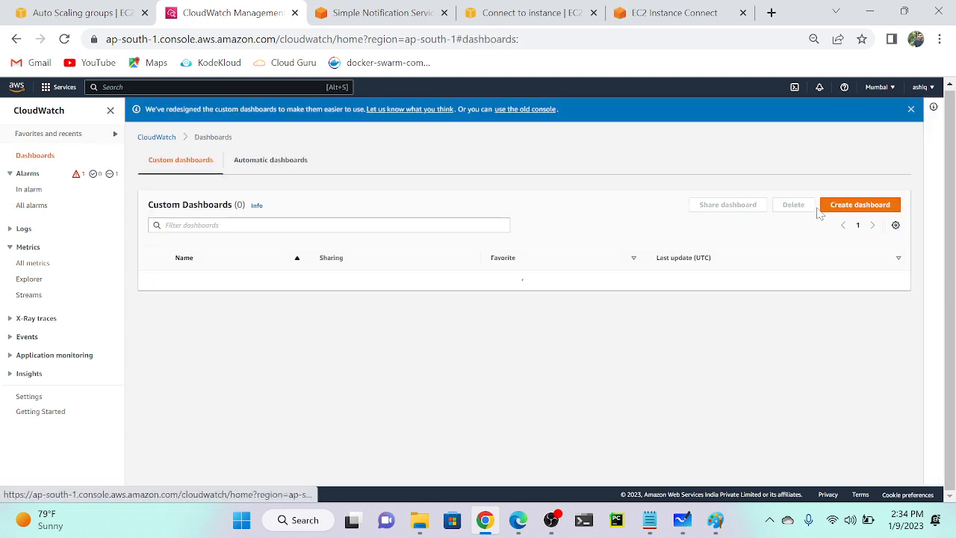
left_click(879, 208)
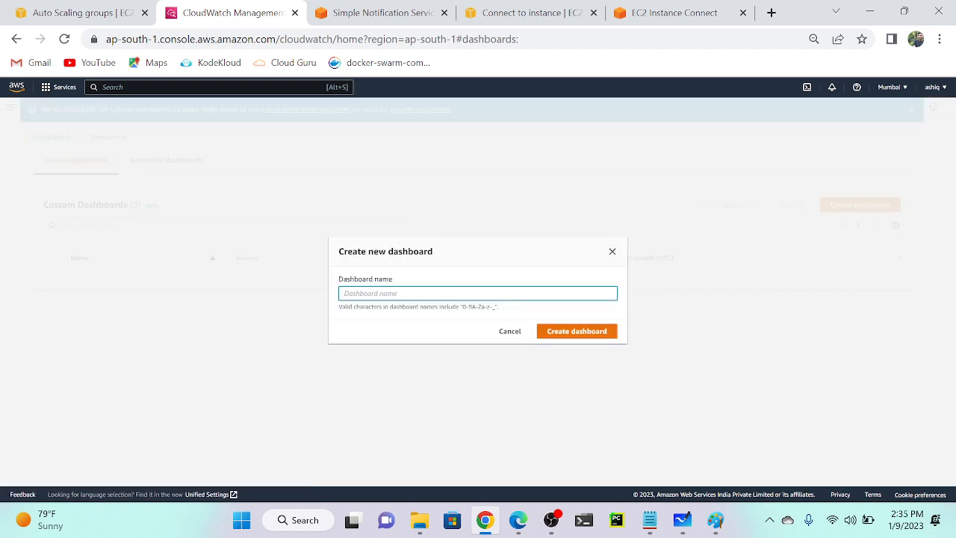
type("oss-application")
left_click(573, 334)
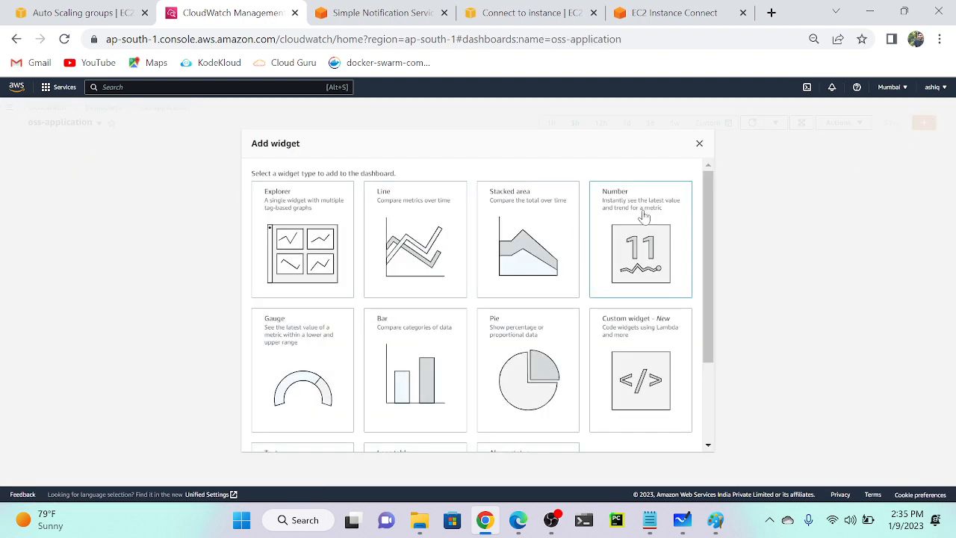
Add an enlarged Number widget for jan-asg CPUUtilization (By Auto Scaling Group) and save the dashboard.
left_click(644, 216)
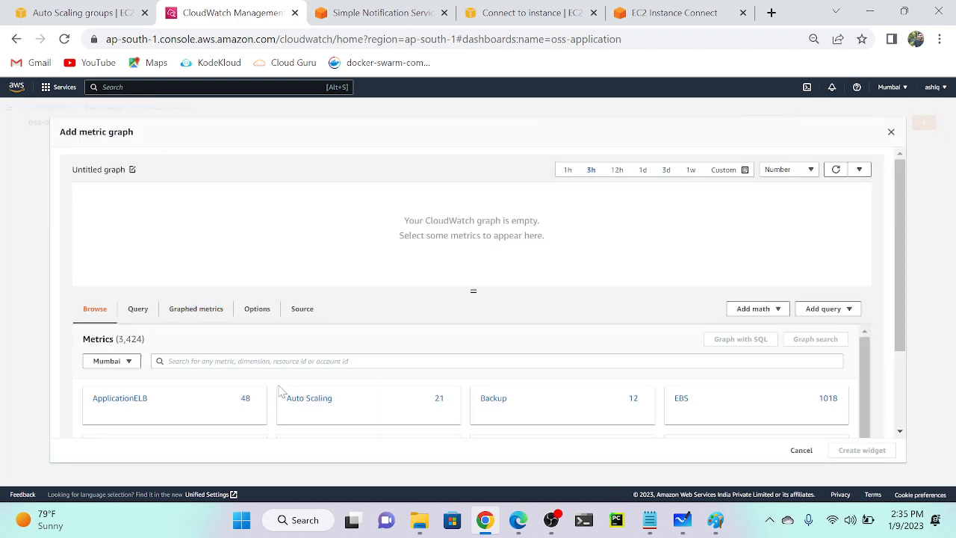
type("cpu")
key("Return")
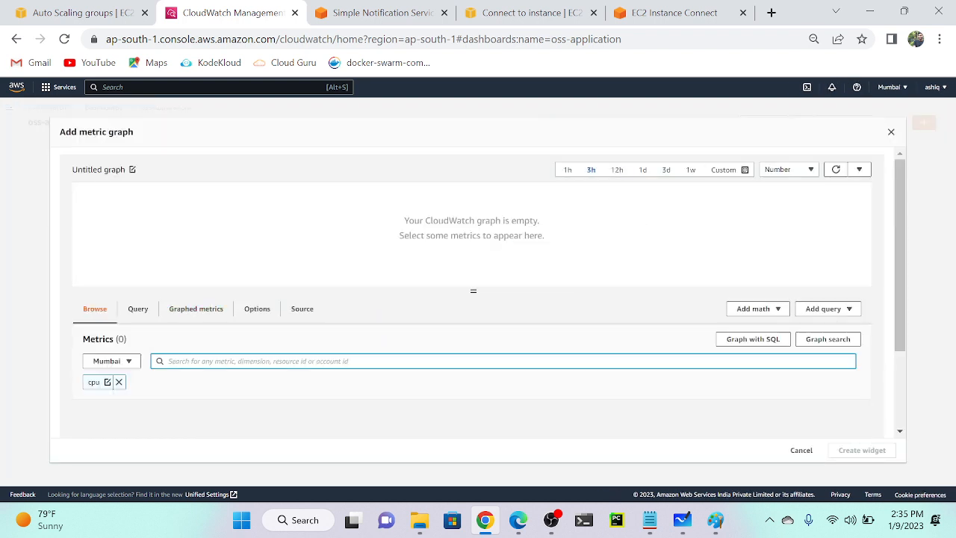
scroll(252, 415, "down", 1)
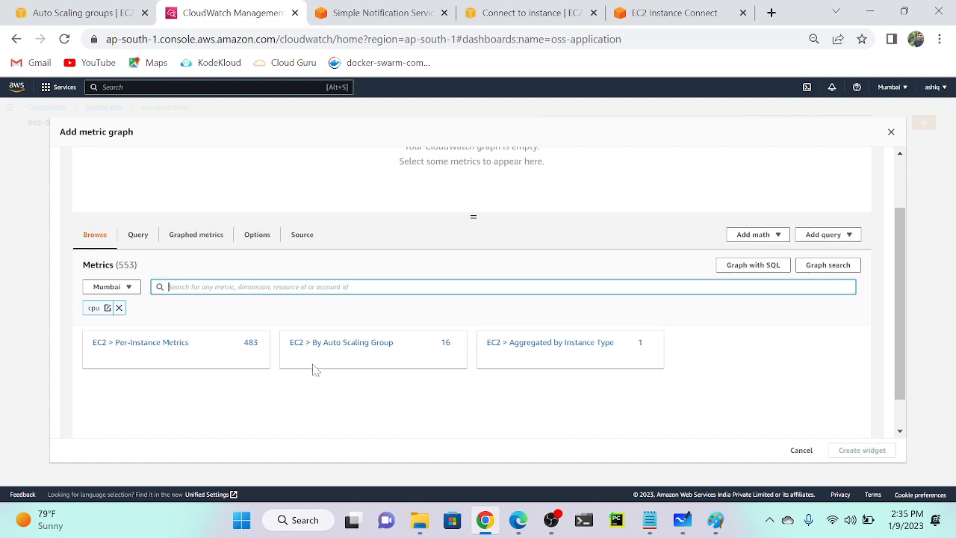
left_click(344, 345)
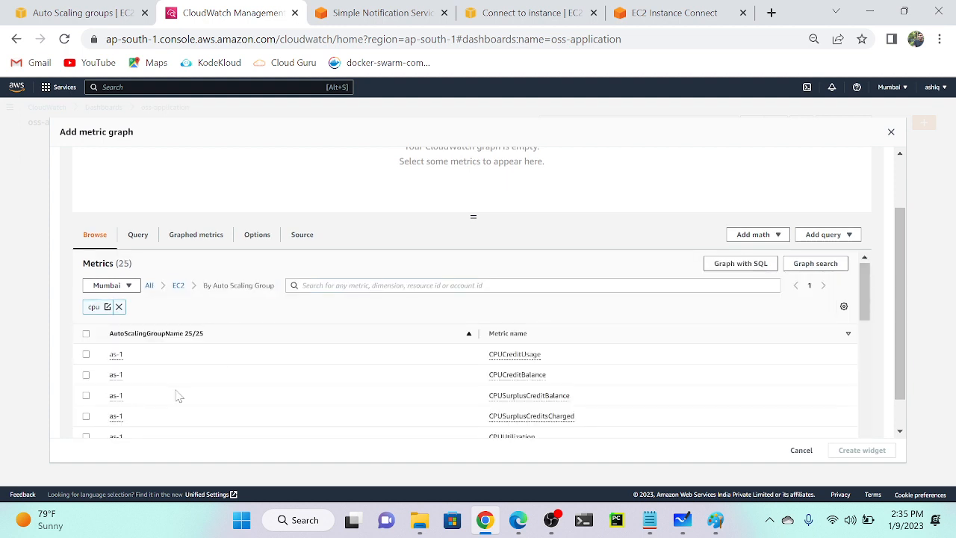
scroll(179, 396, "down", 3)
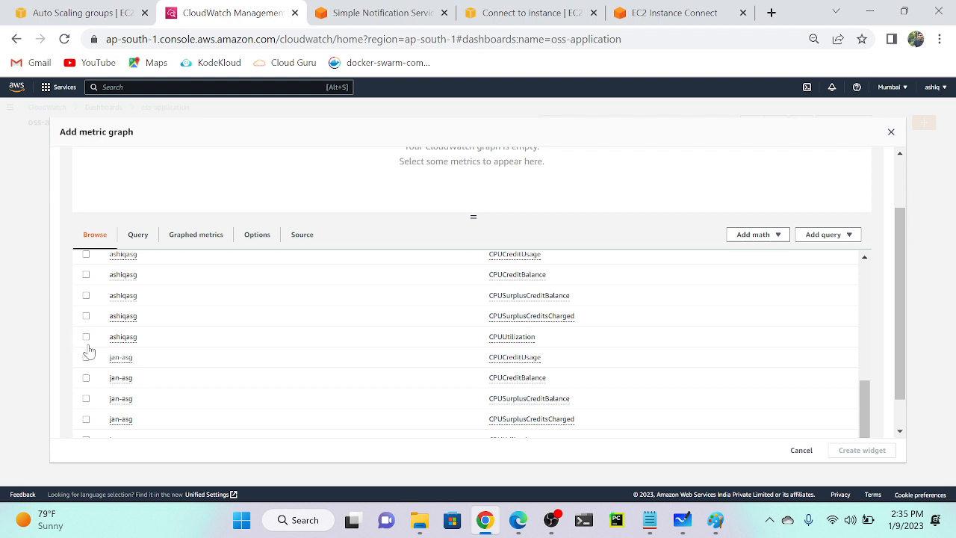
scroll(403, 405, "down", 2)
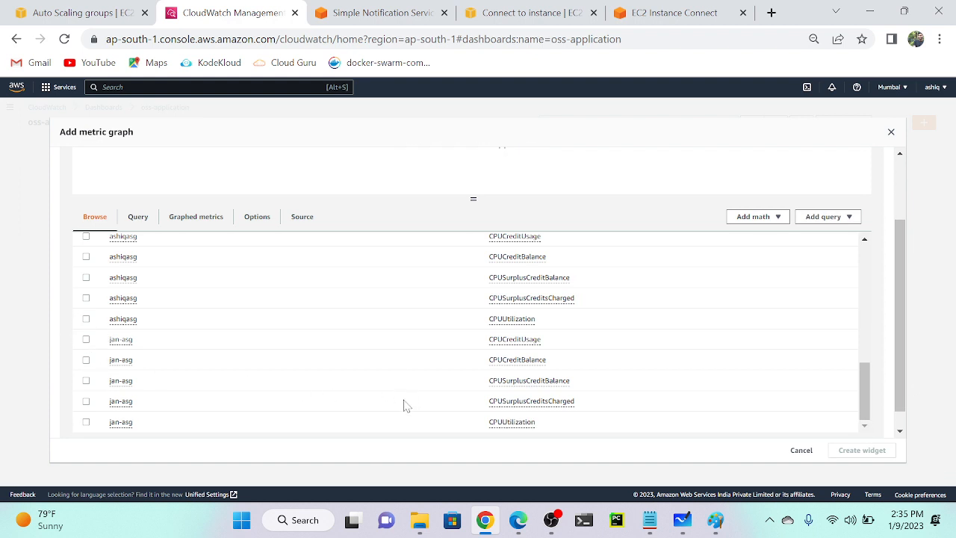
left_click(86, 404)
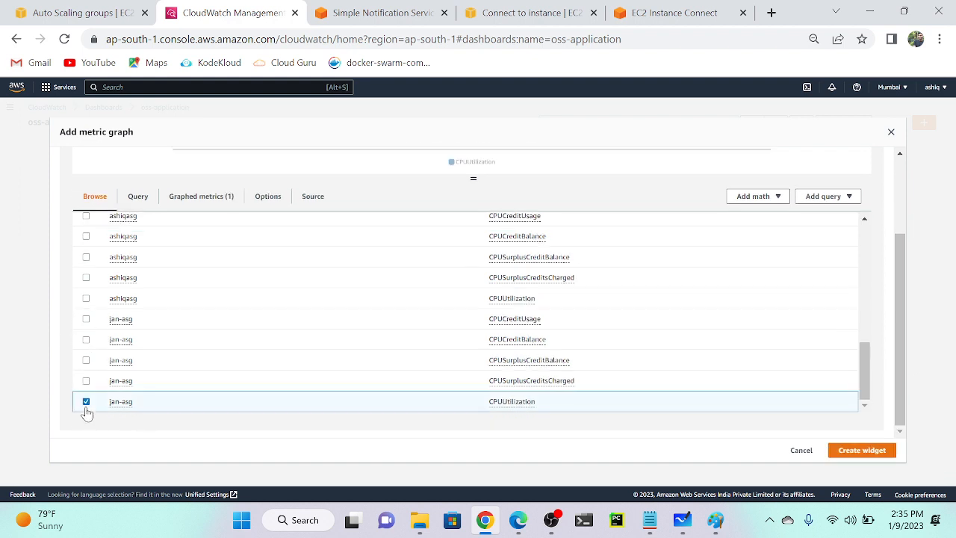
left_click(862, 450)
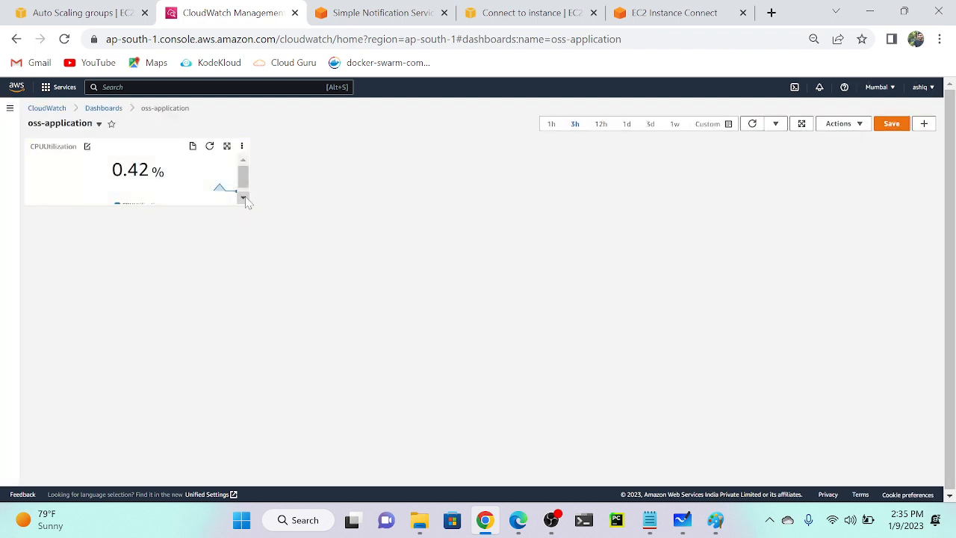
left_click_drag(247, 202, 384, 303)
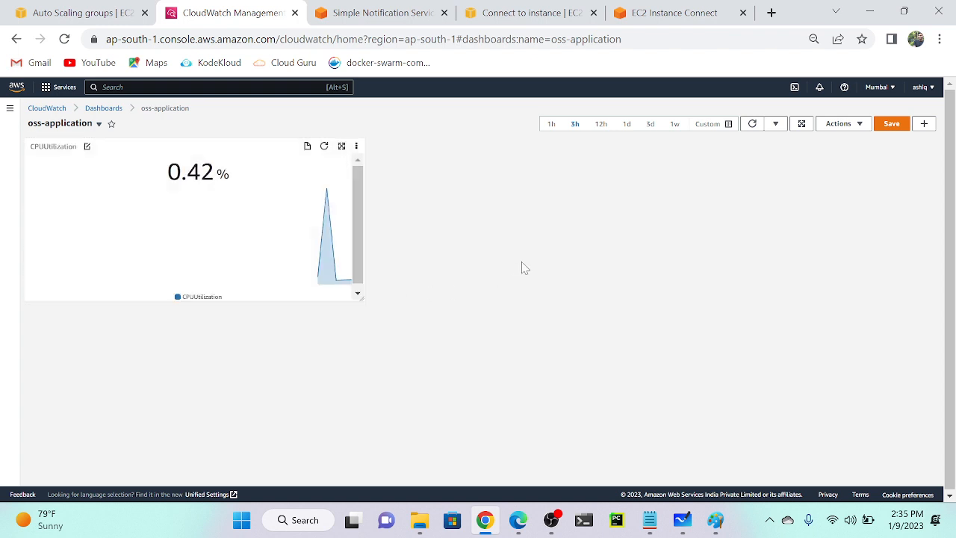
left_click(894, 126)
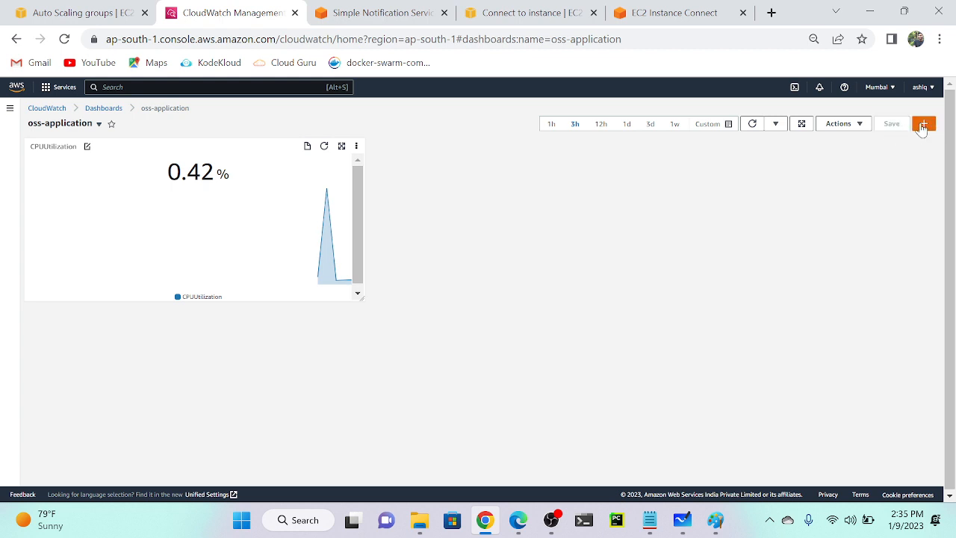
Start a Gauge widget using the jan-asg CPUUtilization metric from EC2 By Auto Scaling Group.
left_click(923, 125)
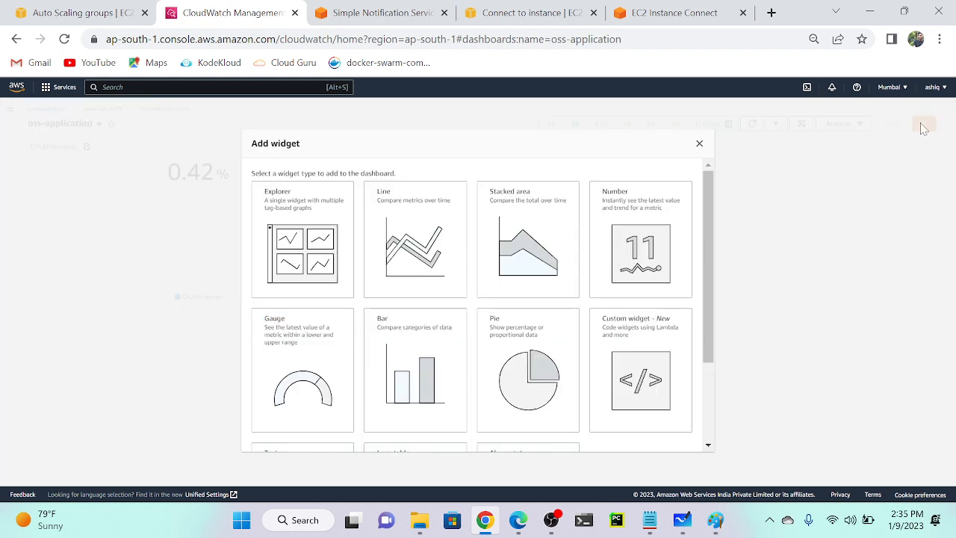
left_click(331, 396)
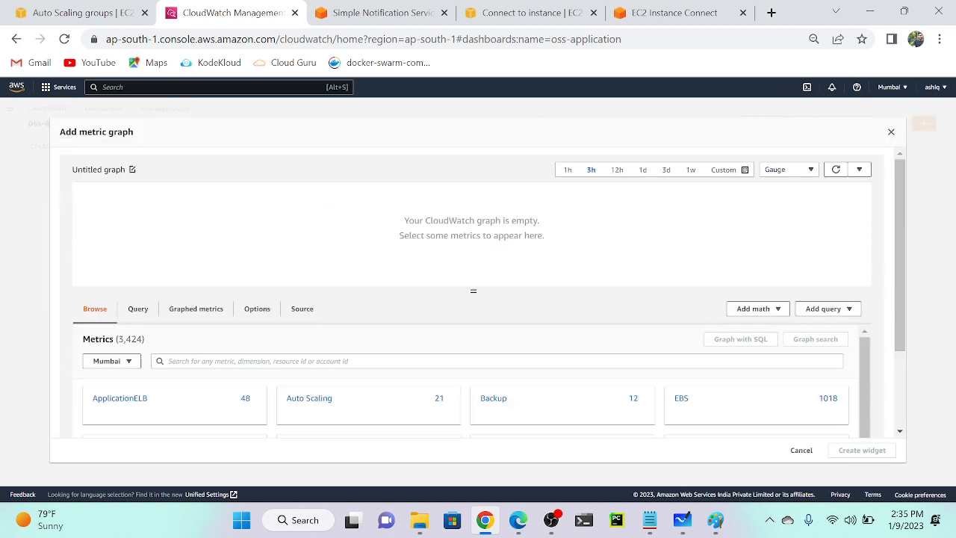
left_click(331, 361)
type("cpu")
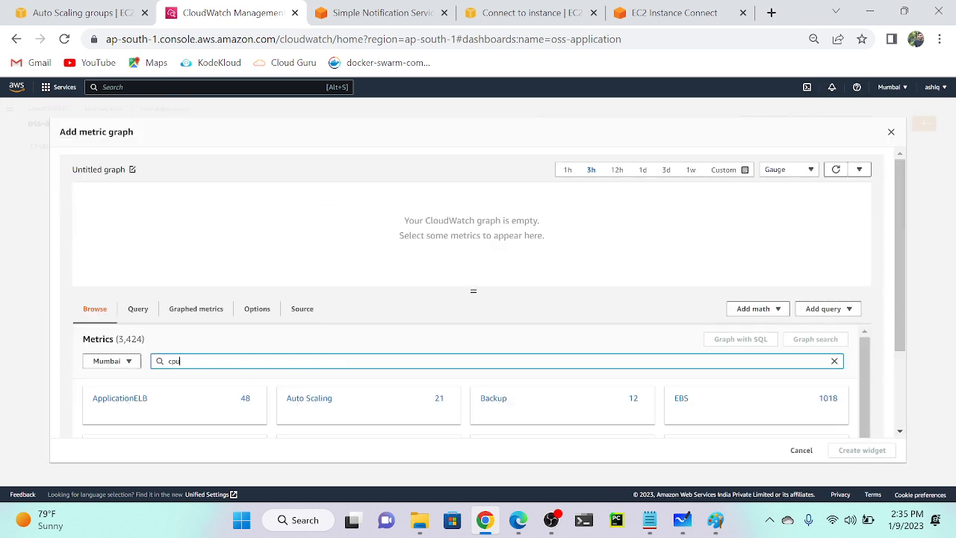
key("Return")
scroll(472, 292, "down", 2)
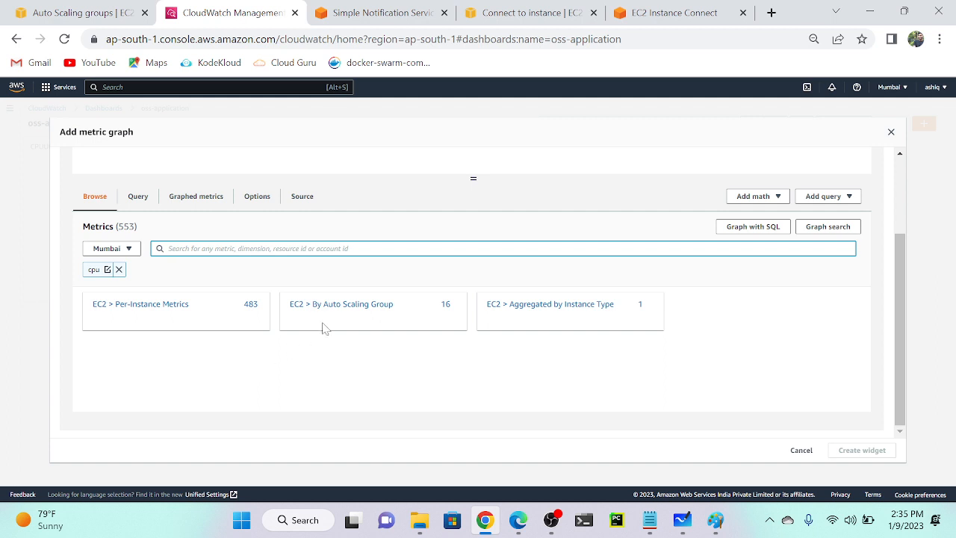
left_click(342, 306)
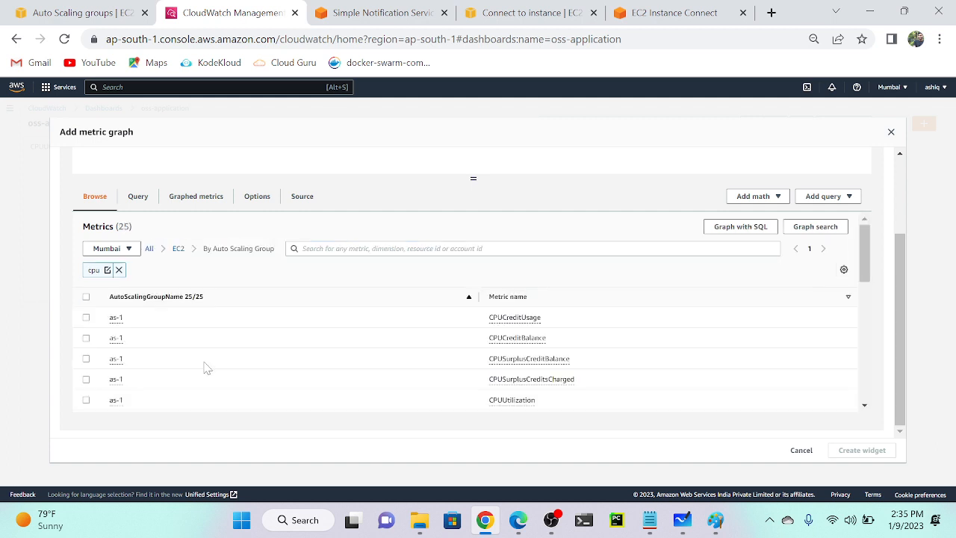
scroll(177, 373, "down", 6)
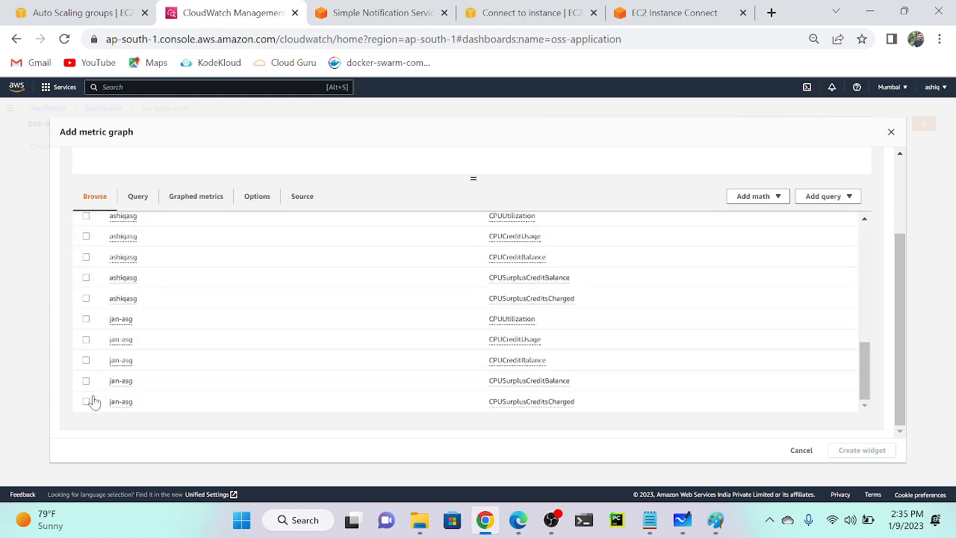
left_click(86, 320)
left_click(851, 451)
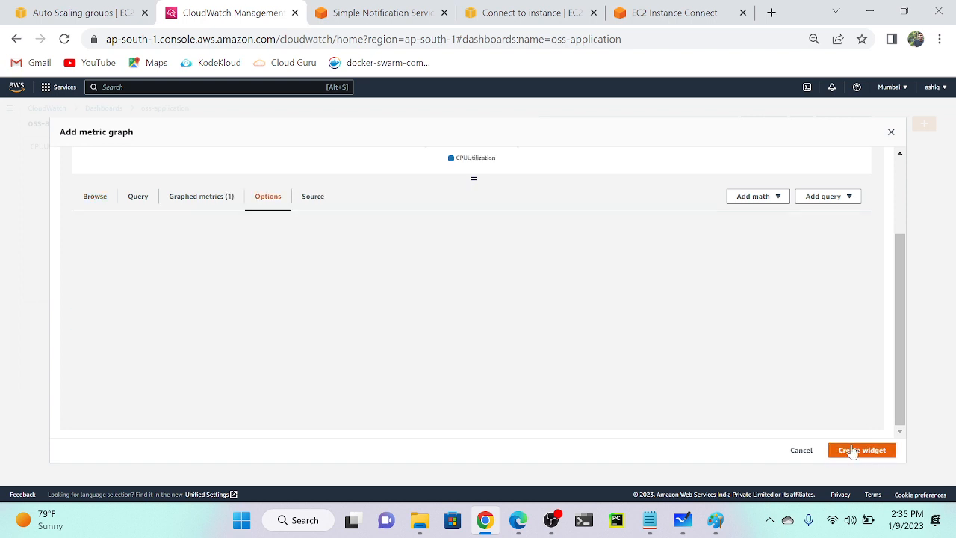
Set the gauge range to Min 0 and Max 100 and add the widget.
left_click(119, 323)
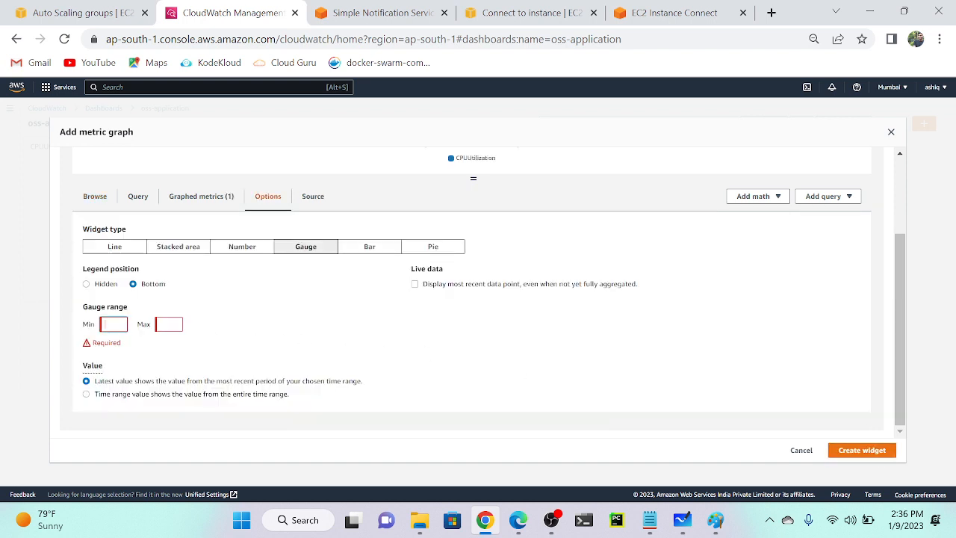
type("0")
key("Tab")
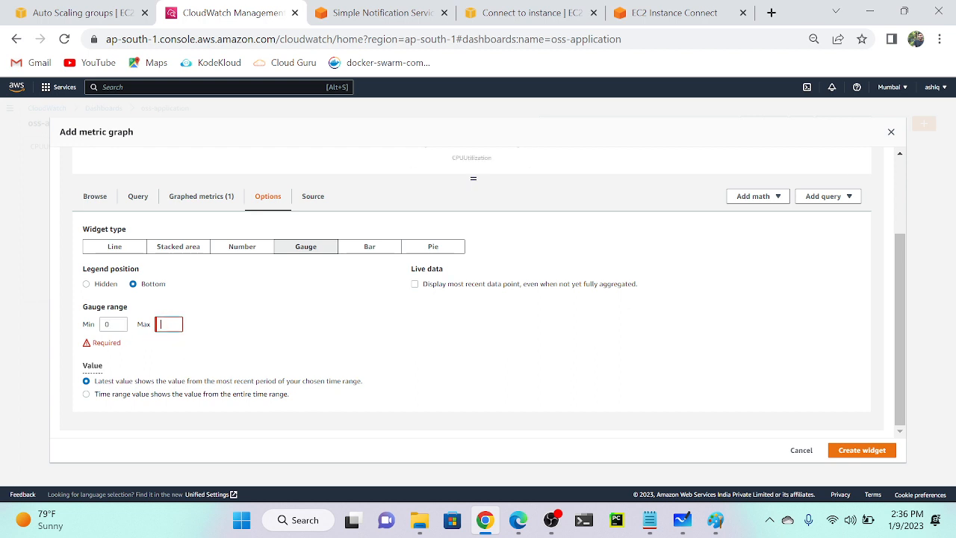
type("100")
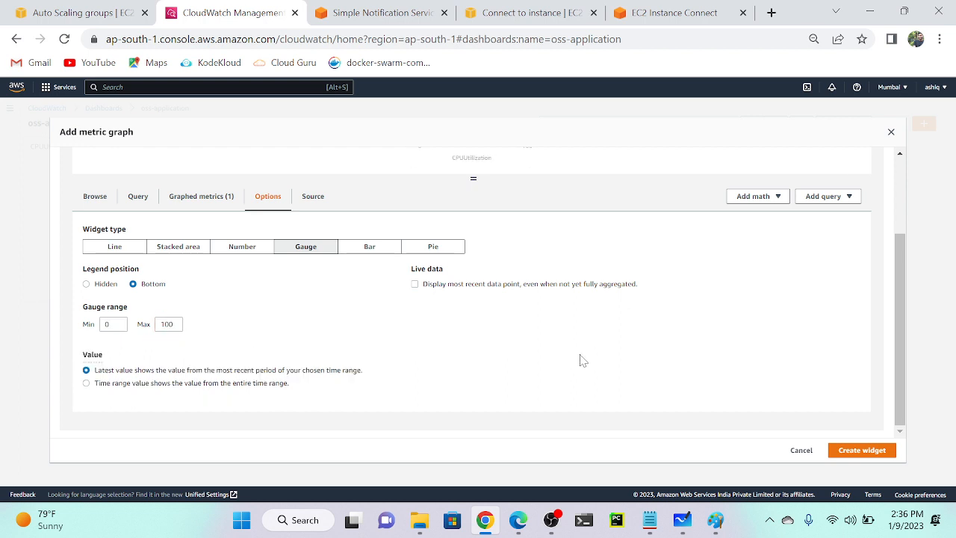
left_click(868, 454)
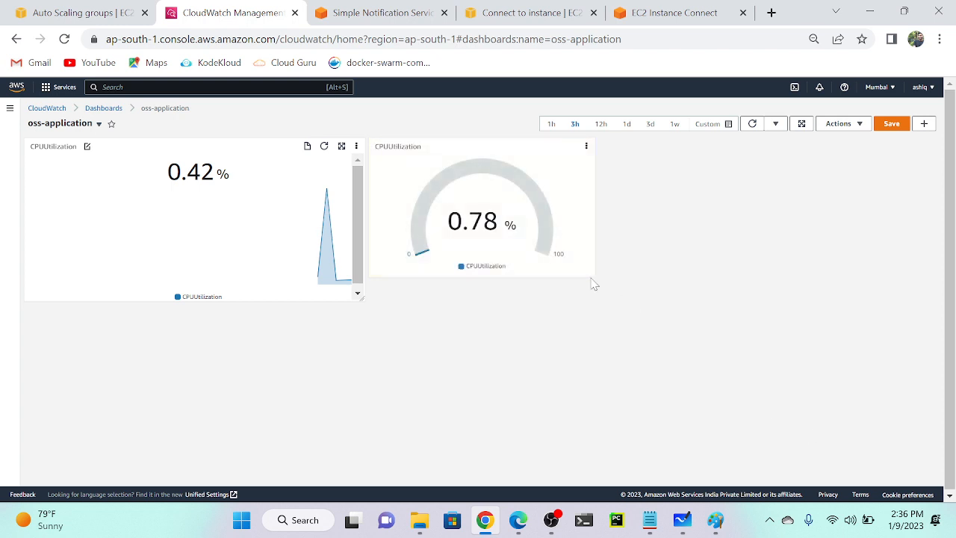
Enlarge the gauge and the number widgets, clearing stray text selections along the way.
left_click_drag(593, 274, 624, 299)
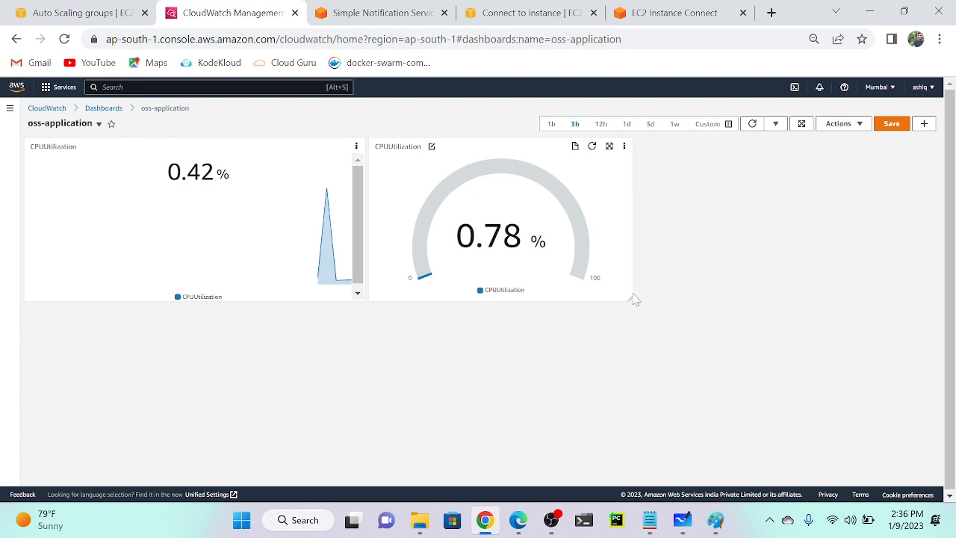
left_click_drag(631, 299, 850, 396)
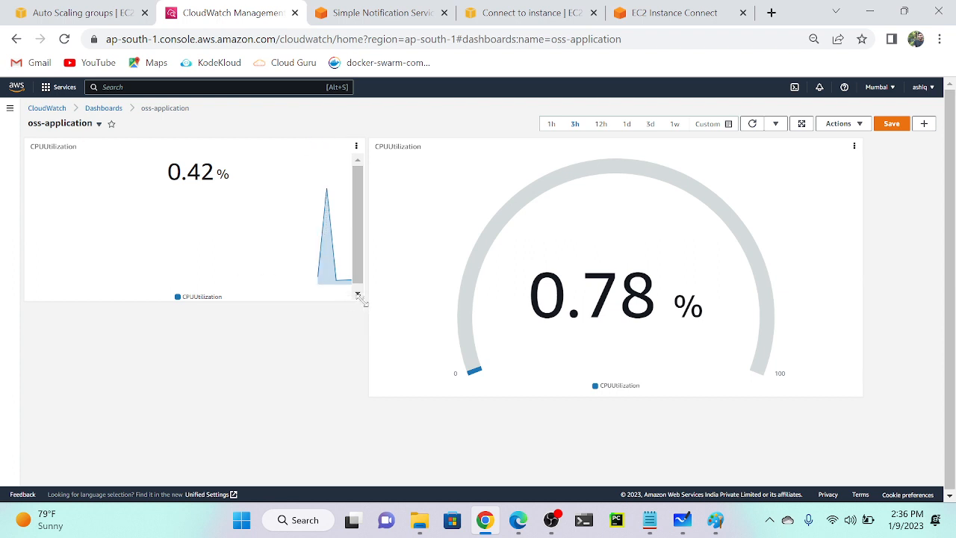
left_click_drag(361, 299, 446, 366)
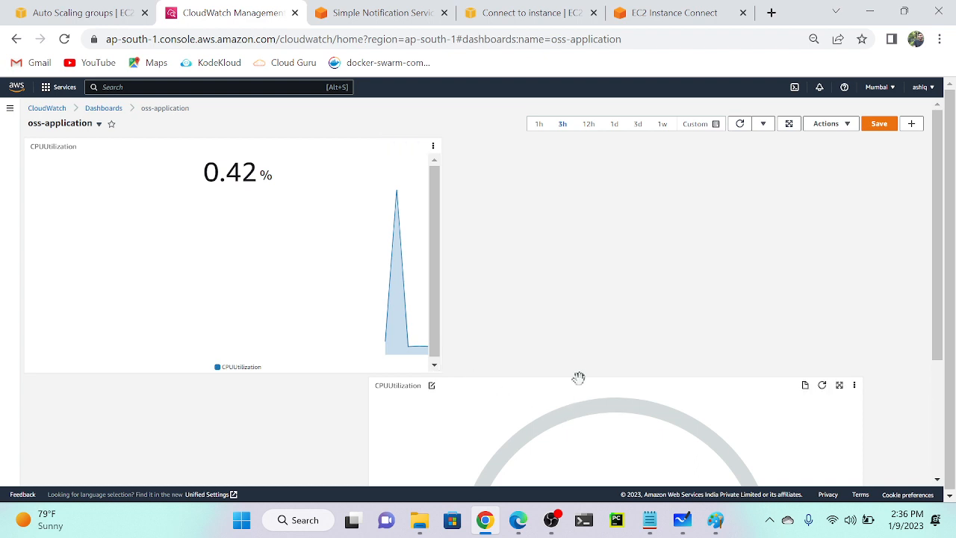
left_click_drag(578, 378, 742, 294)
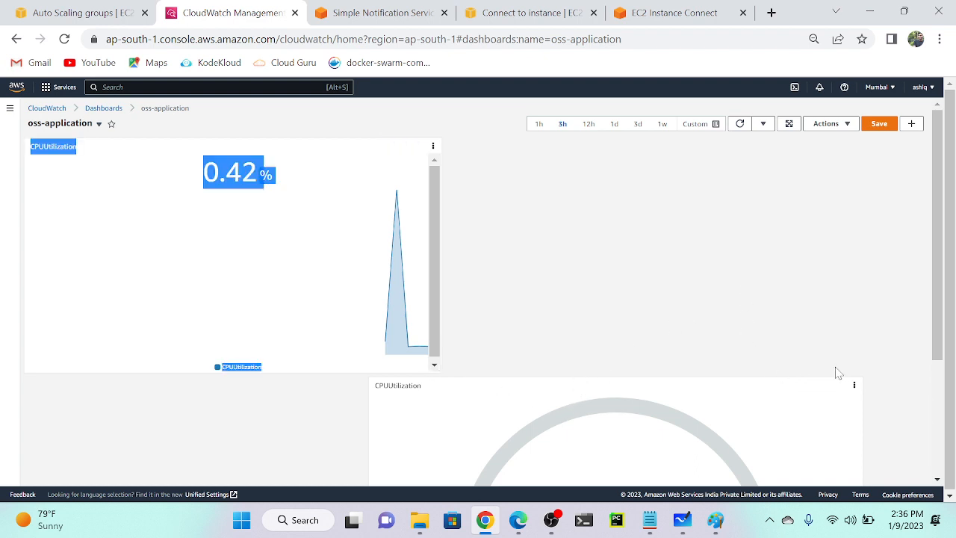
left_click(444, 377)
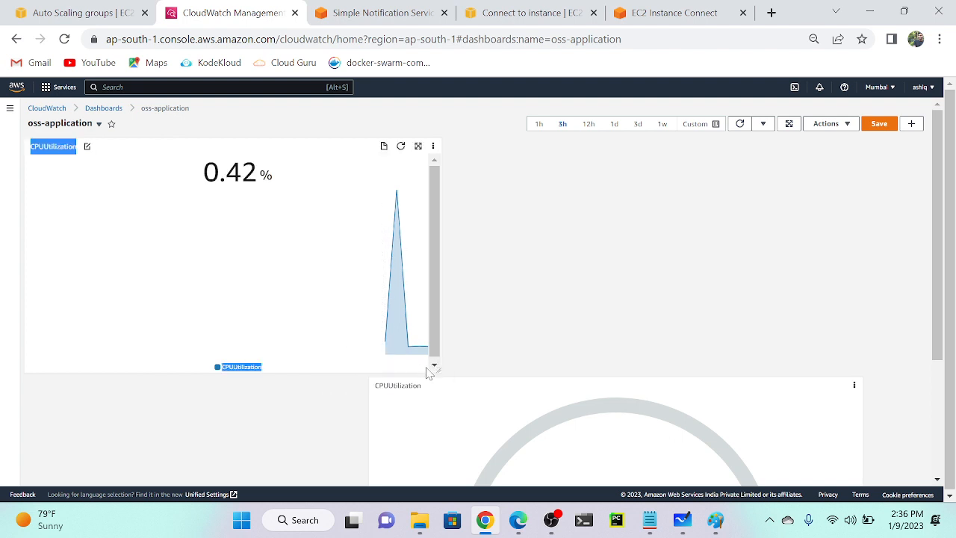
left_click_drag(426, 369, 380, 347)
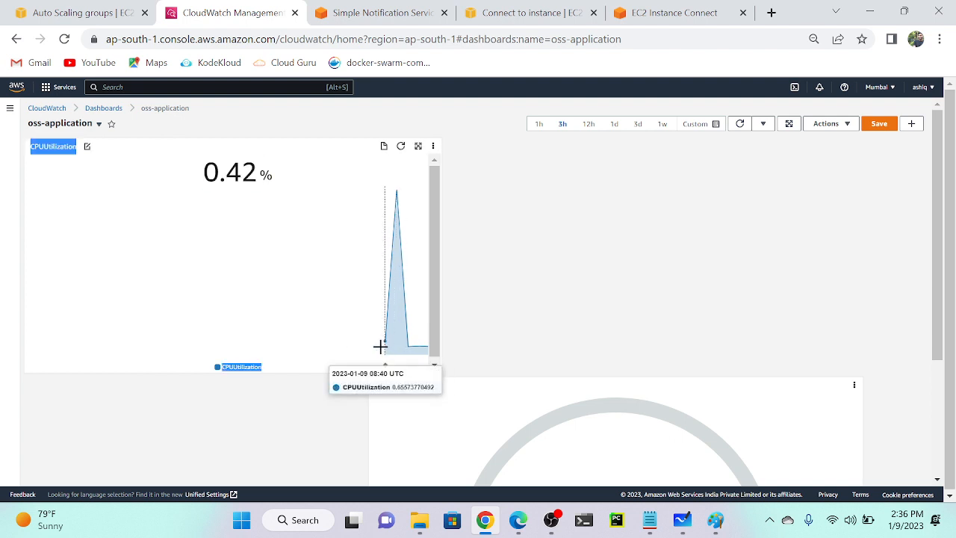
left_click(437, 371)
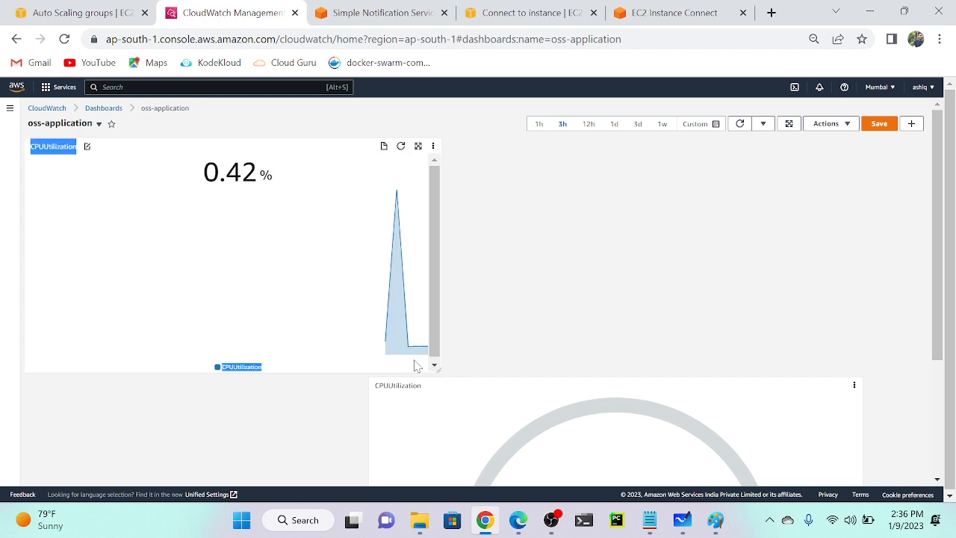
left_click(436, 369)
left_click_drag(439, 370, 533, 263)
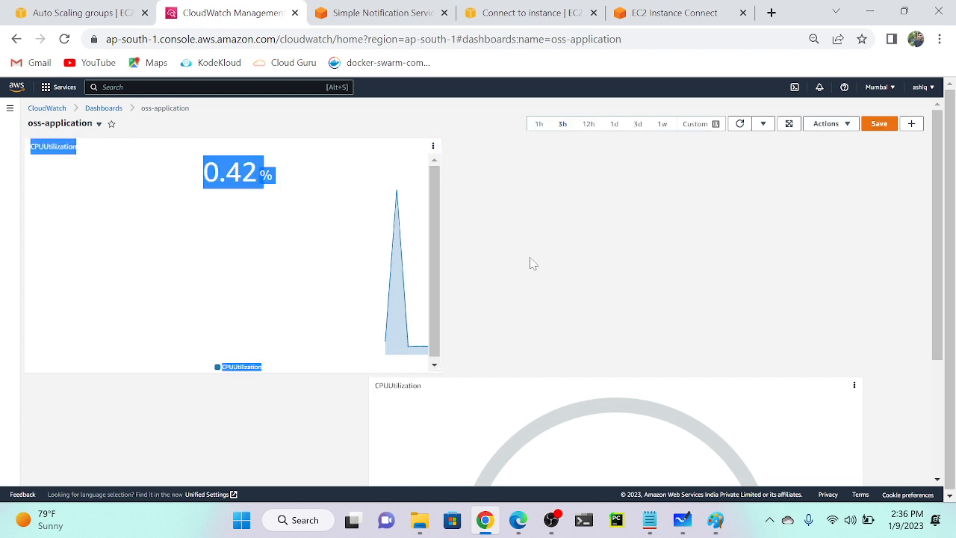
left_click(533, 254)
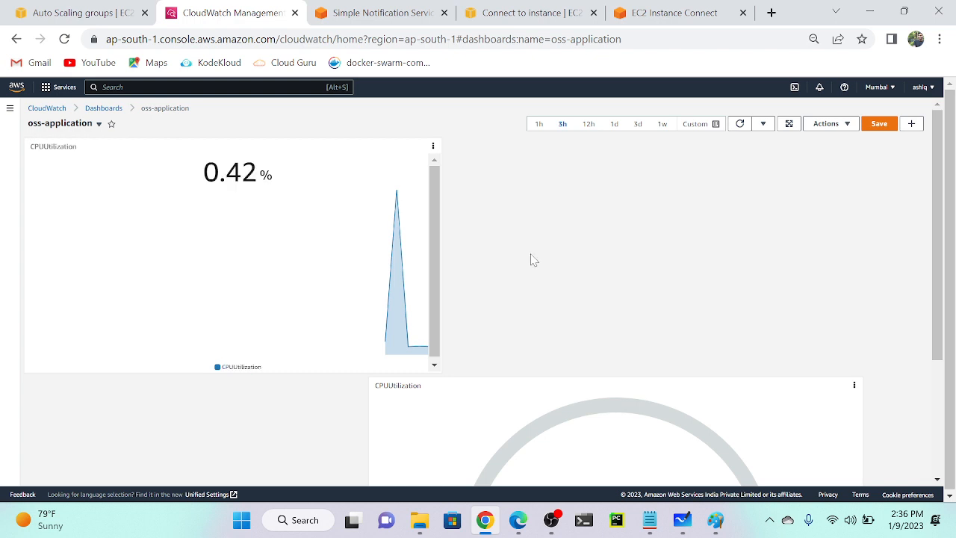
Move the gauge up beside the 0.42% chart and enlarge it to match.
left_click(855, 386)
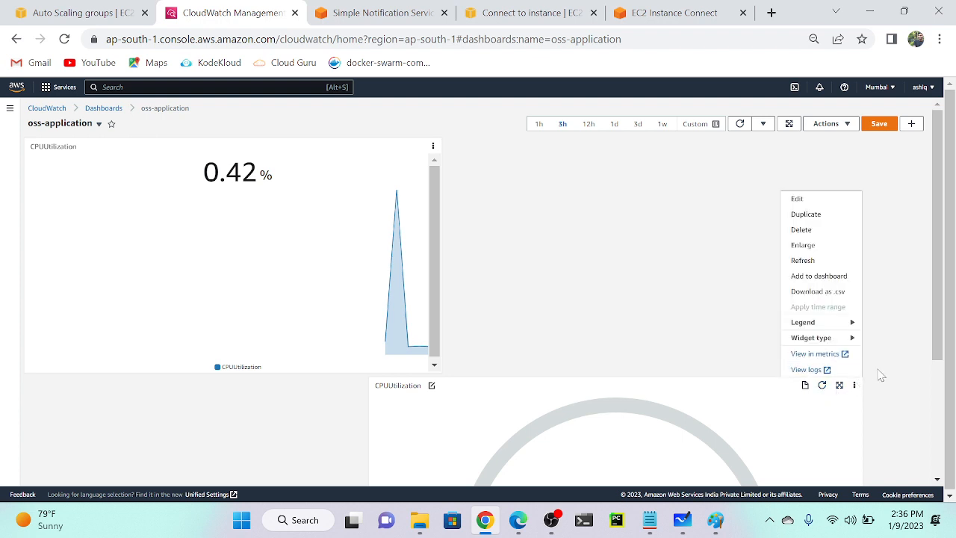
left_click(878, 376)
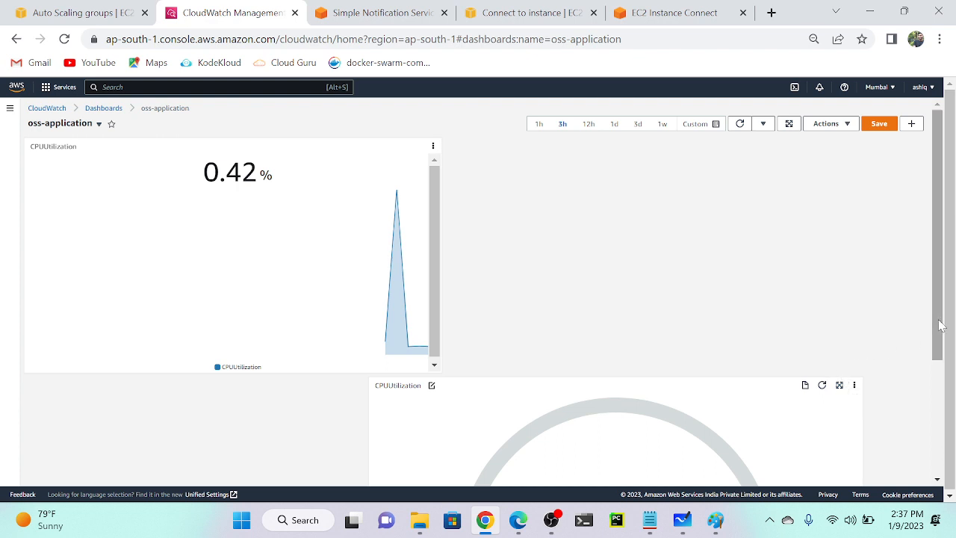
left_click_drag(940, 333, 938, 437)
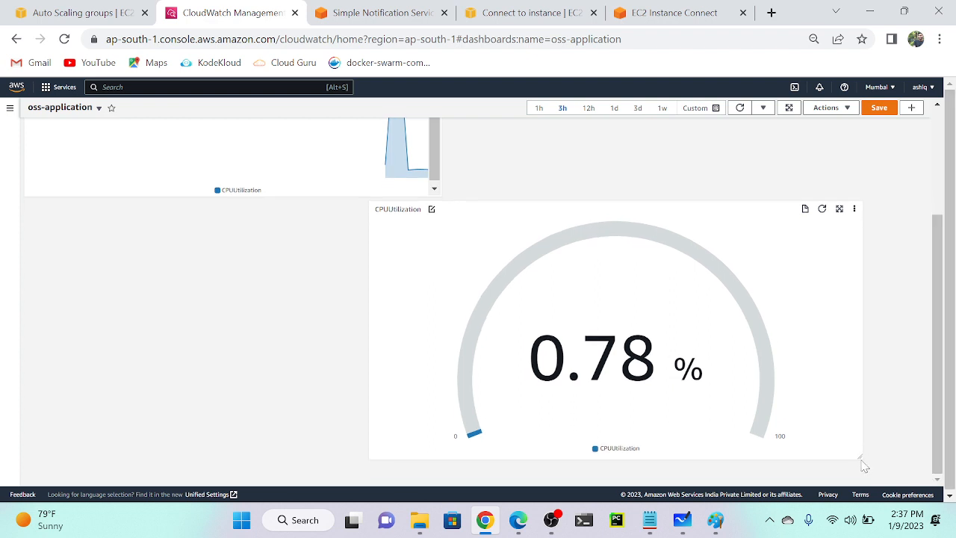
left_click_drag(859, 459, 715, 399)
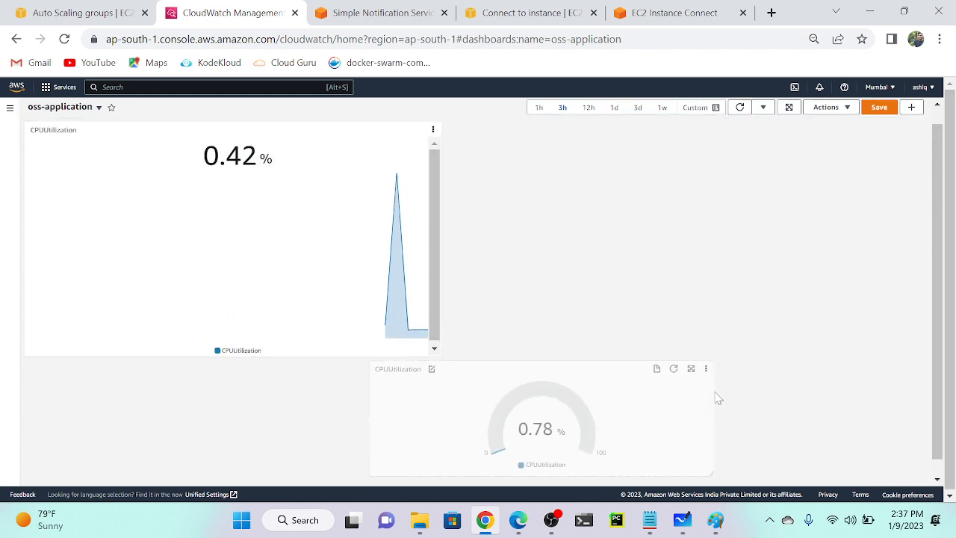
left_click(606, 321)
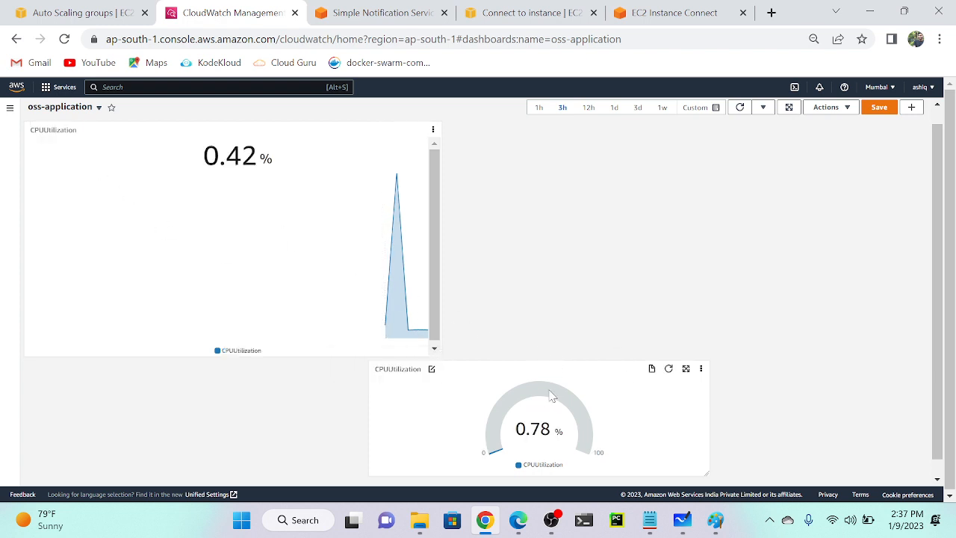
left_click_drag(541, 371, 625, 167)
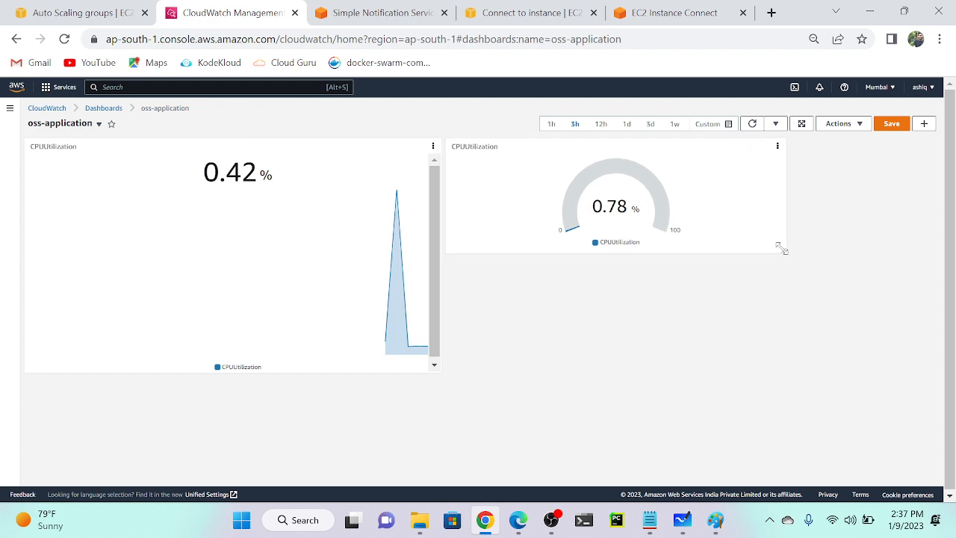
left_click_drag(785, 251, 938, 348)
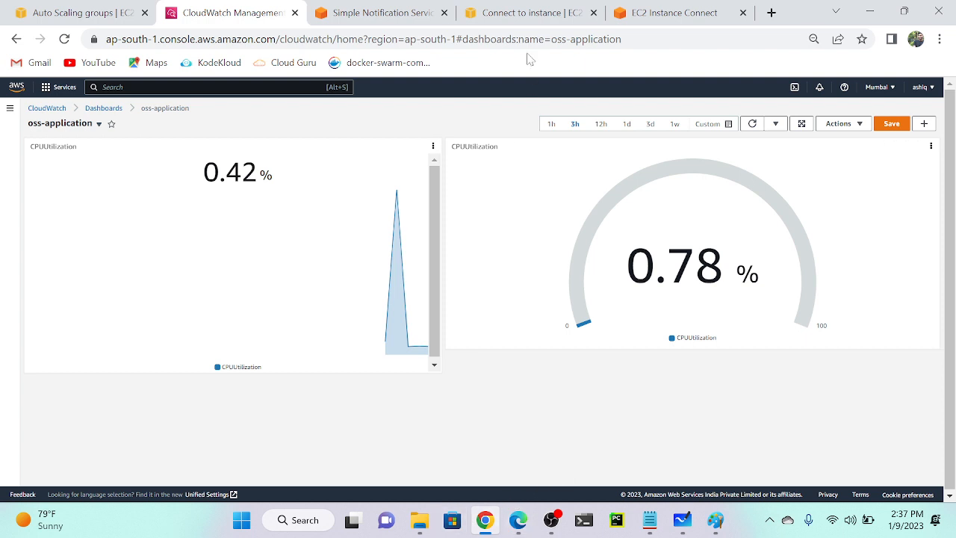
left_click(381, 13)
Switch to root with sudo su in the Oss-Application terminal and clear the screen.
left_click(643, 13)
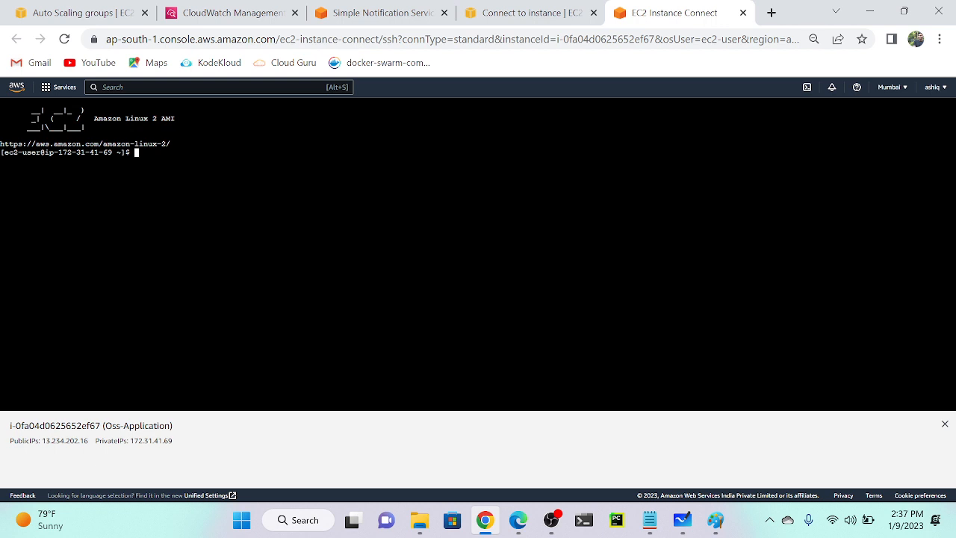
type("sudo su")
key("Return")
key("ctrl+l")
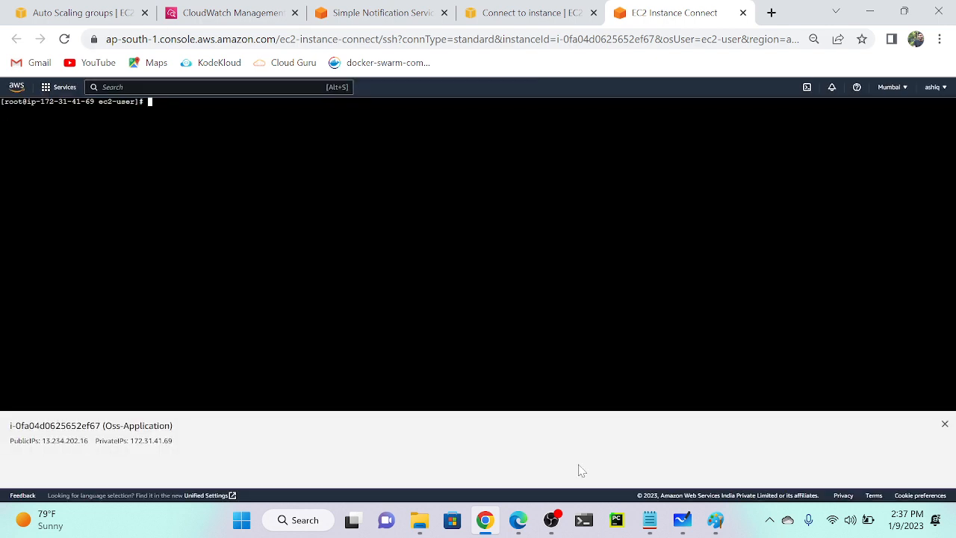
Copy the three CPU stress commands from the Autoscaling notes in Notepad.
left_click(649, 520)
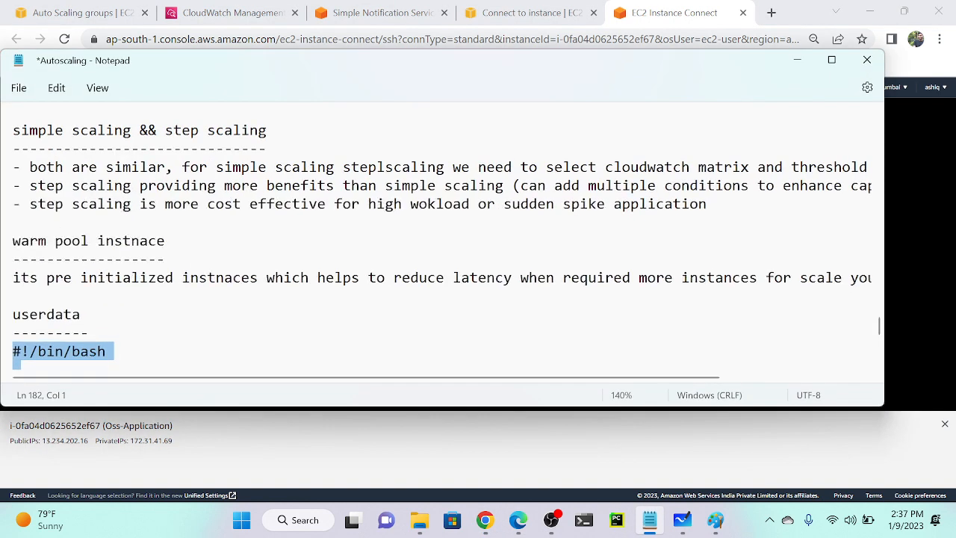
scroll(443, 243, "down", 7)
left_click_drag(301, 342, 16, 316)
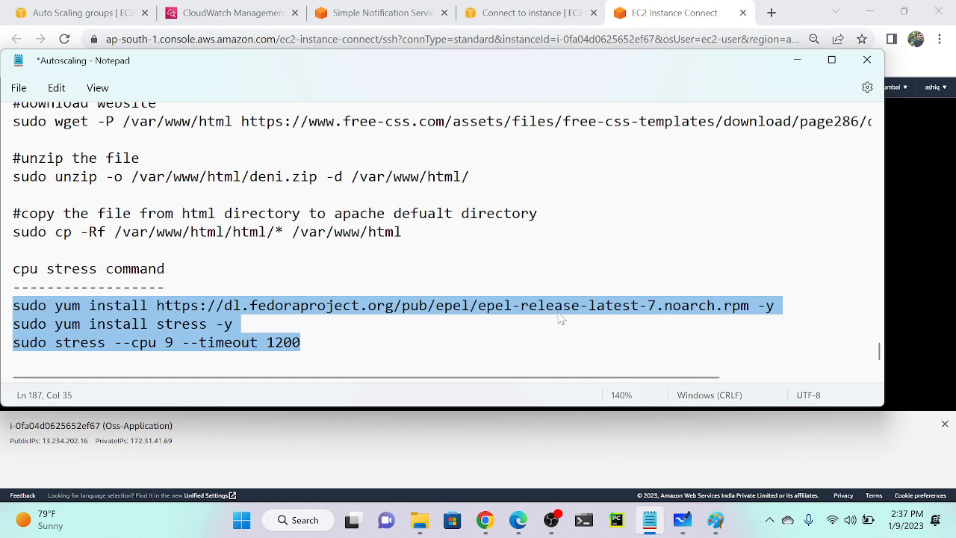
right_click(181, 337)
left_click(218, 109)
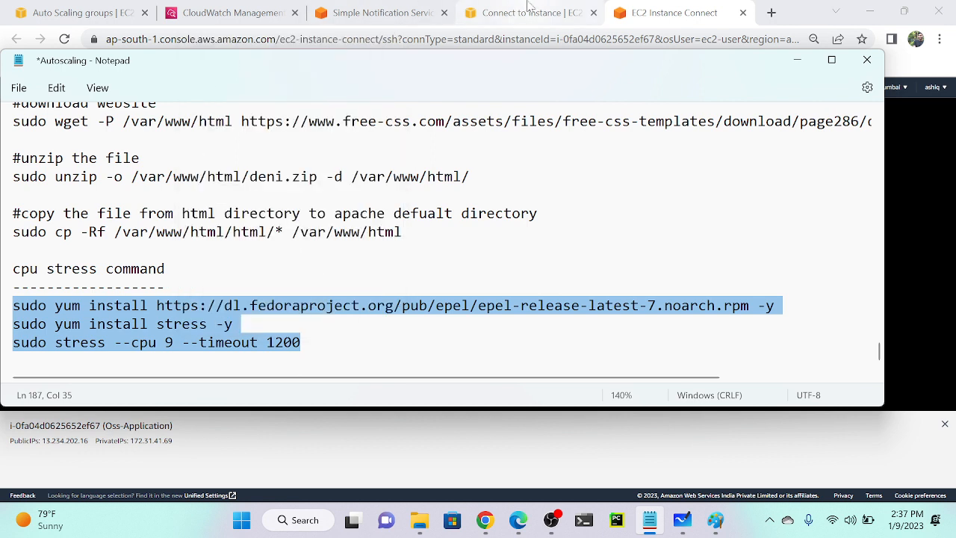
left_click(667, 6)
Paste and run sudo stress --cpu 9 --timeout 1200, and open a duplicate Instance Connect tab.
right_click(334, 164)
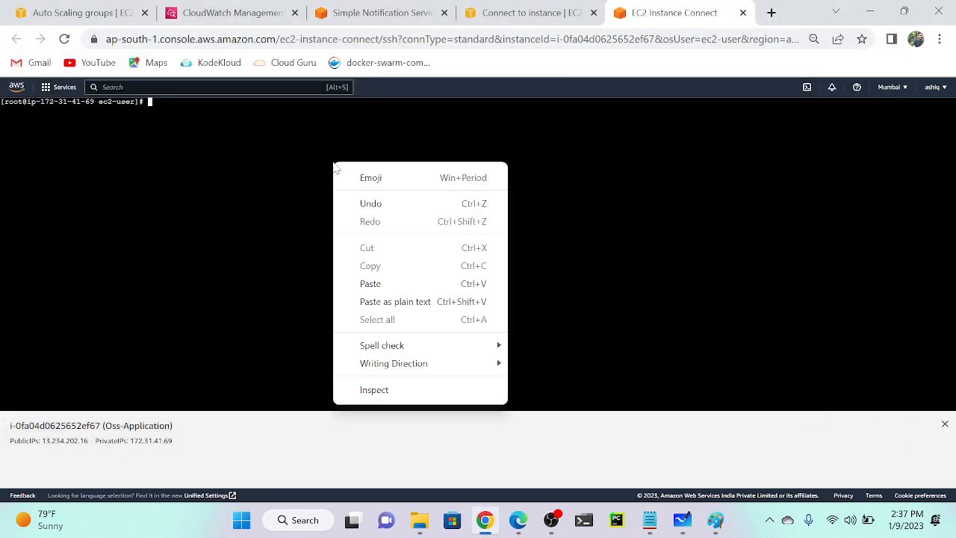
left_click(371, 284)
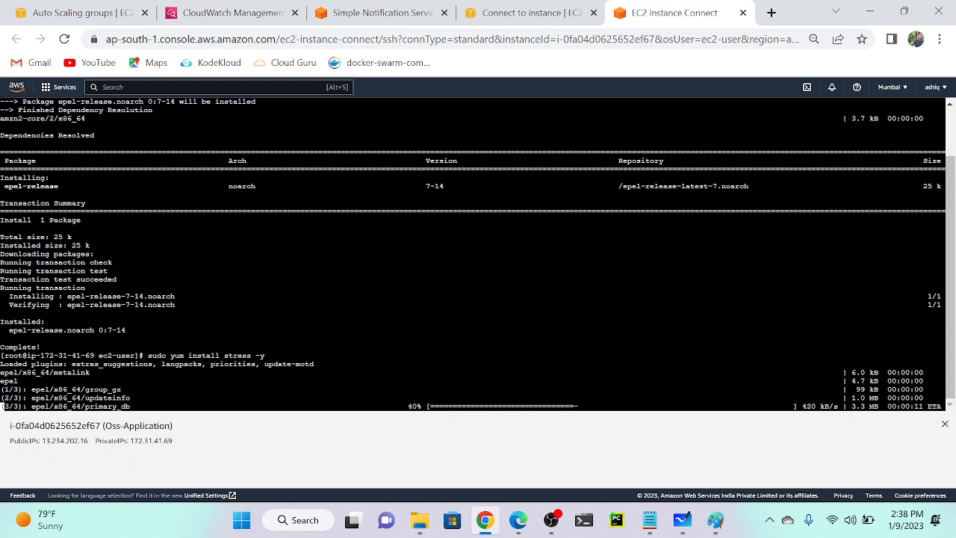
right_click(701, 7)
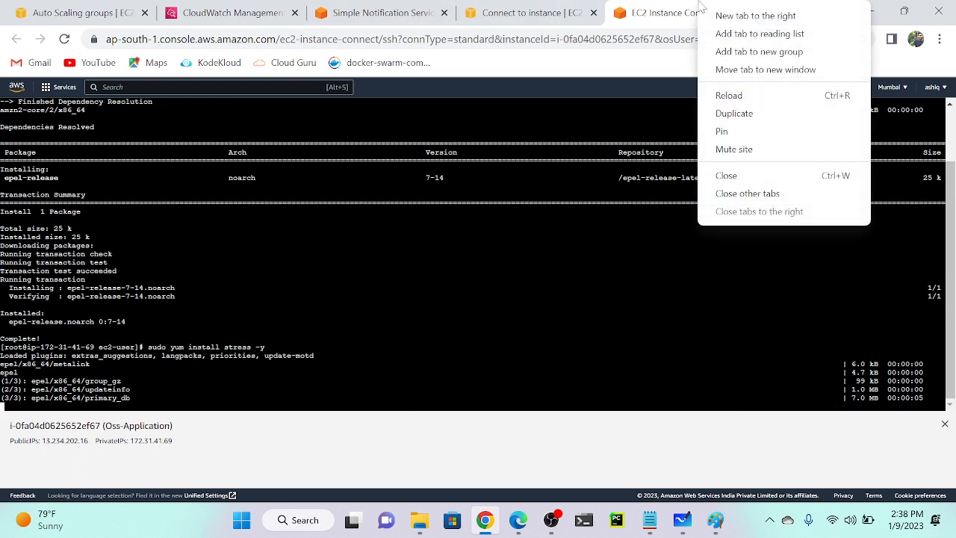
left_click(735, 113)
key("ctrl+shift+Tab")
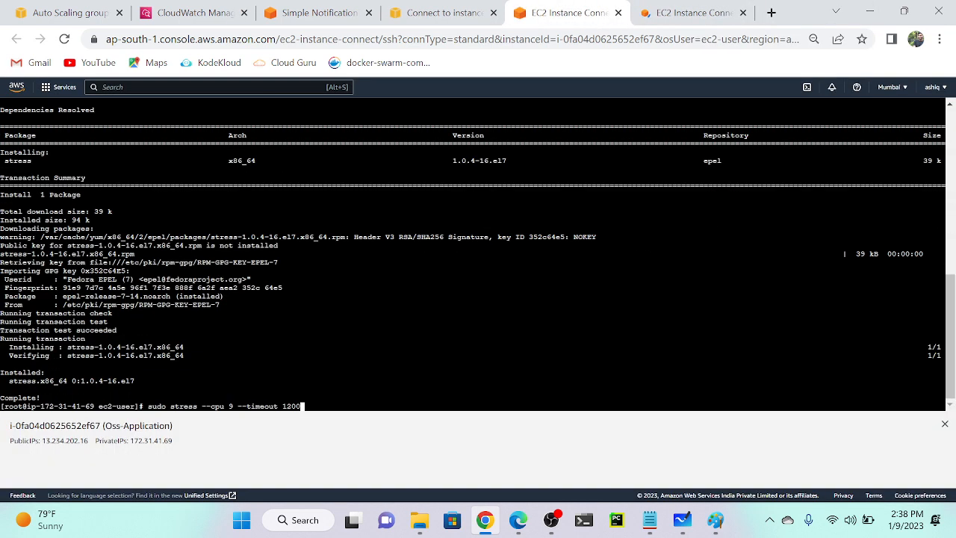
key("Return")
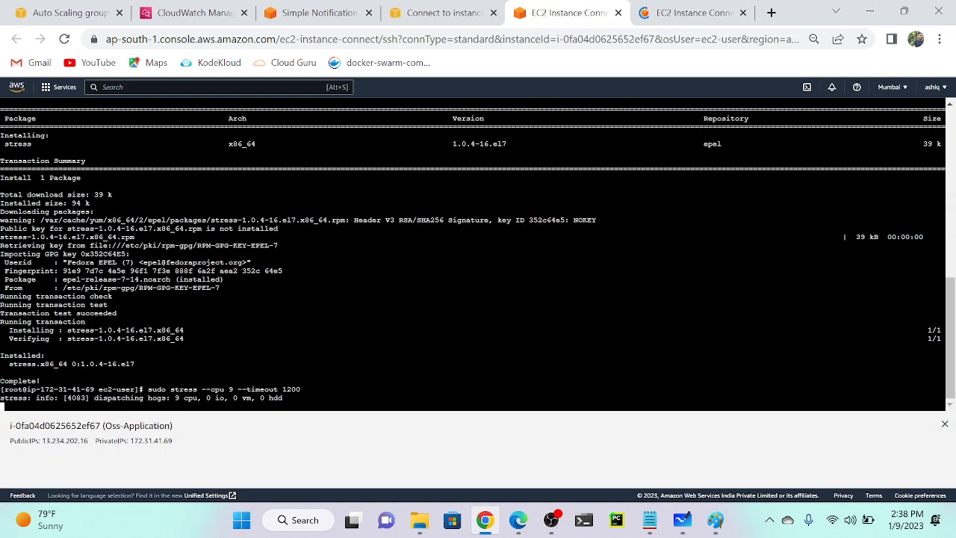
left_click(691, 13)
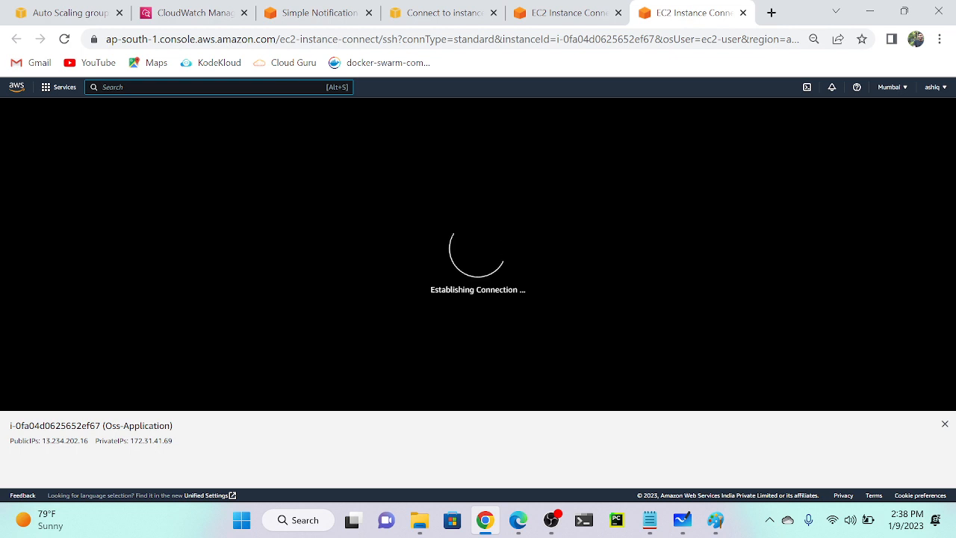
Return to the oss-application dashboard showing CPUUtilization at 0.42% and 0.78%.
left_click(171, 5)
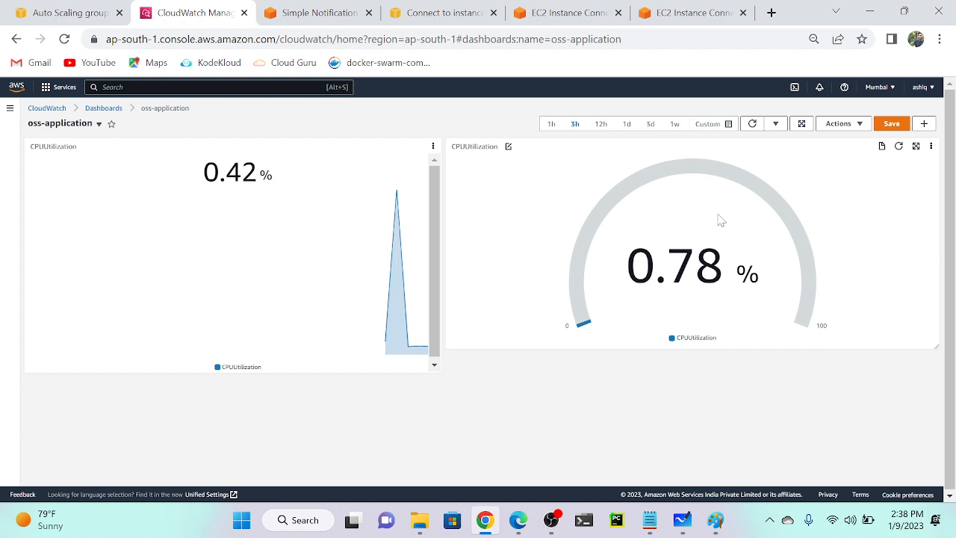
Save the dashboard and add an Alarm status widget titled 'alarm' covering both Mumbai alarms.
left_click(899, 126)
left_click(925, 124)
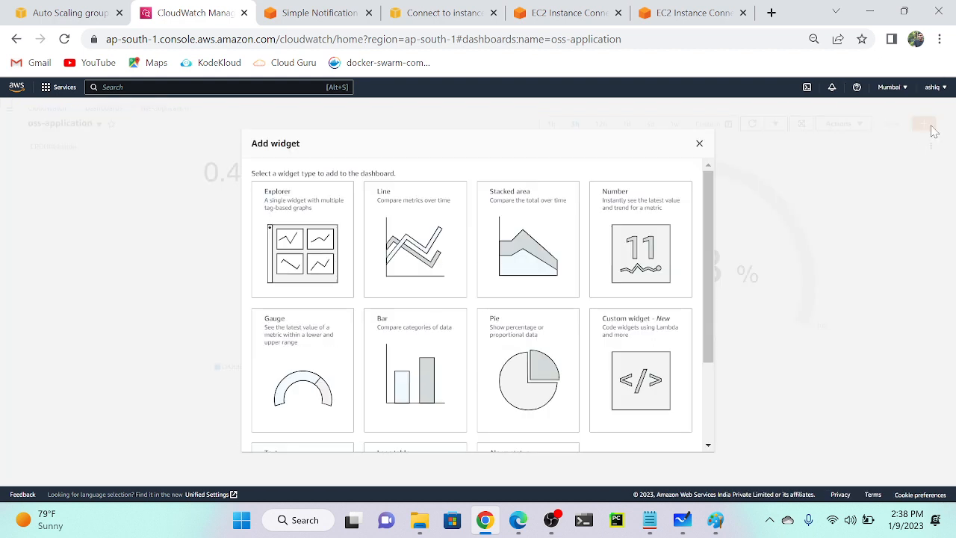
scroll(418, 344, "down", 3)
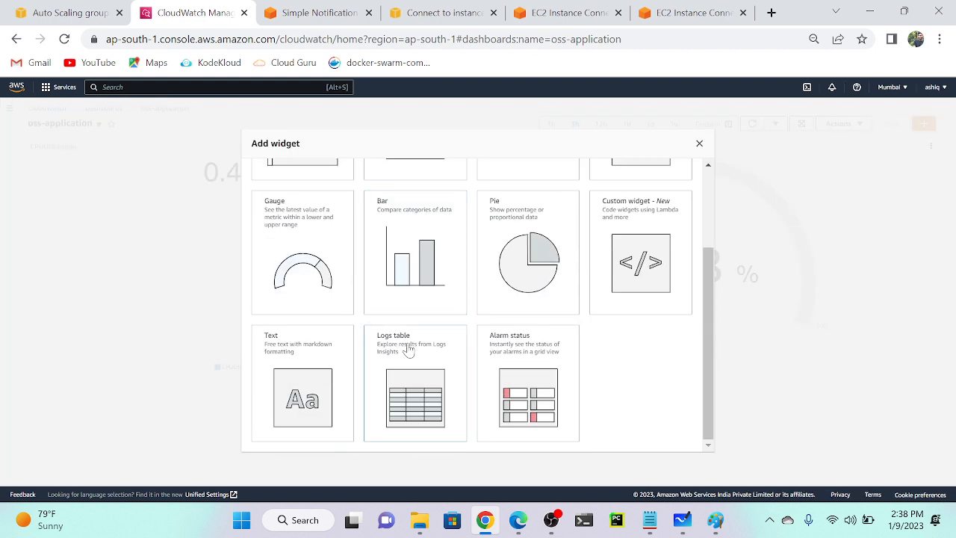
left_click(535, 392)
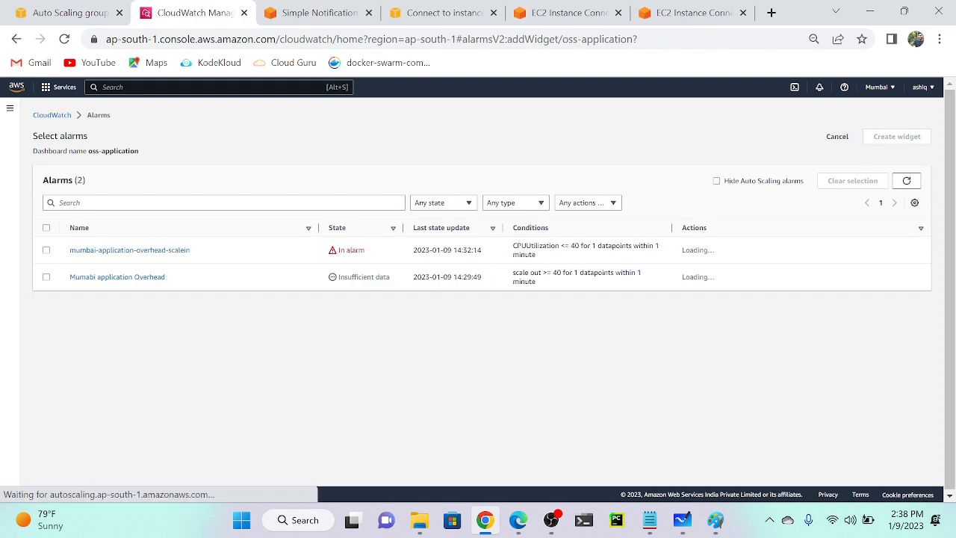
left_click(46, 228)
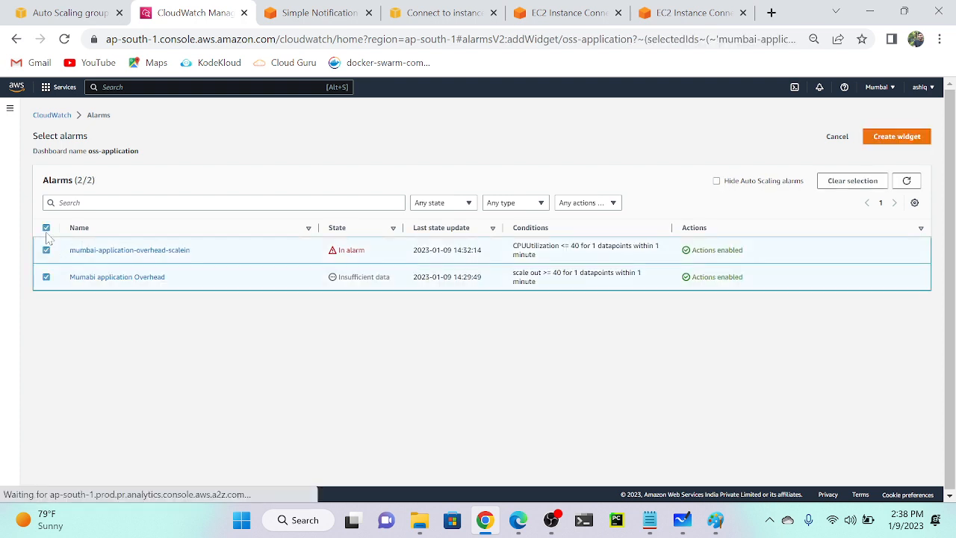
left_click(900, 139)
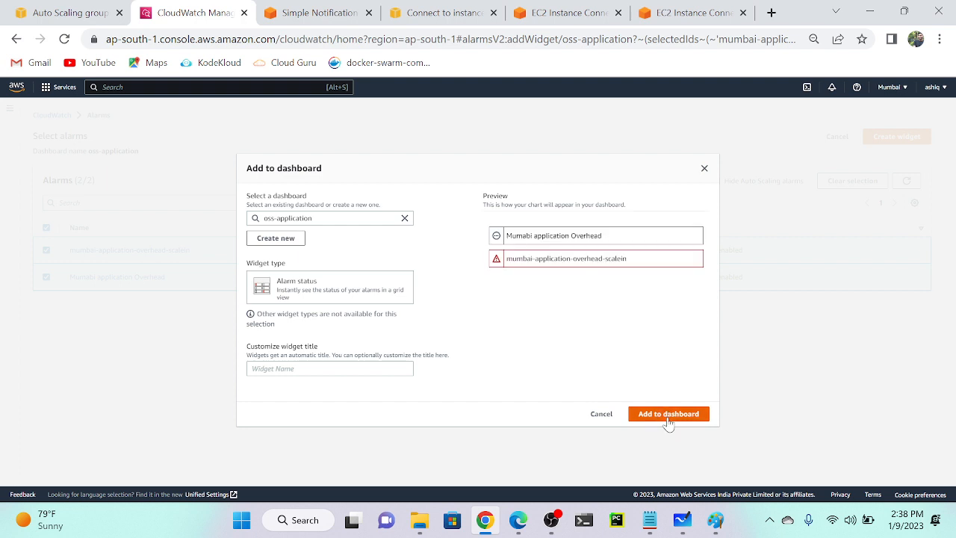
left_click(329, 369)
type("alarm")
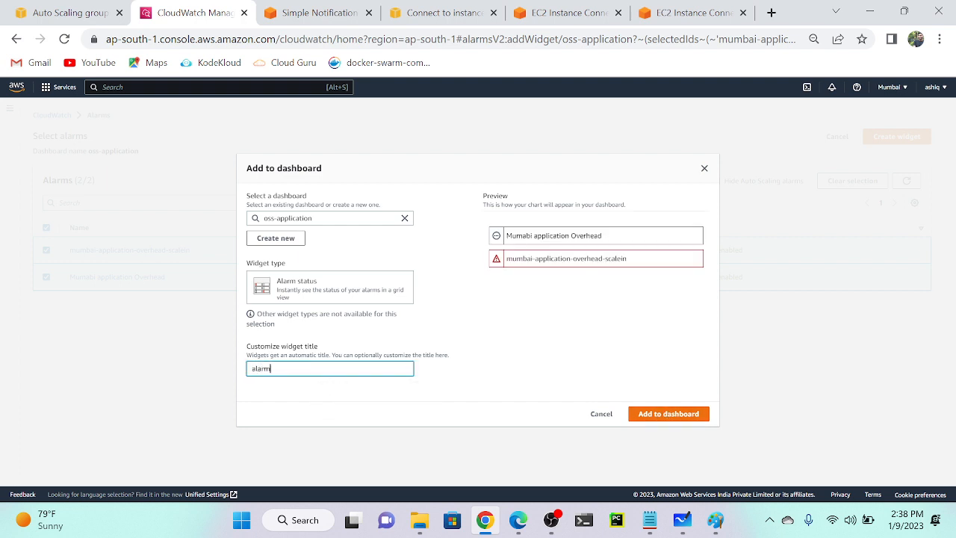
left_click(647, 415)
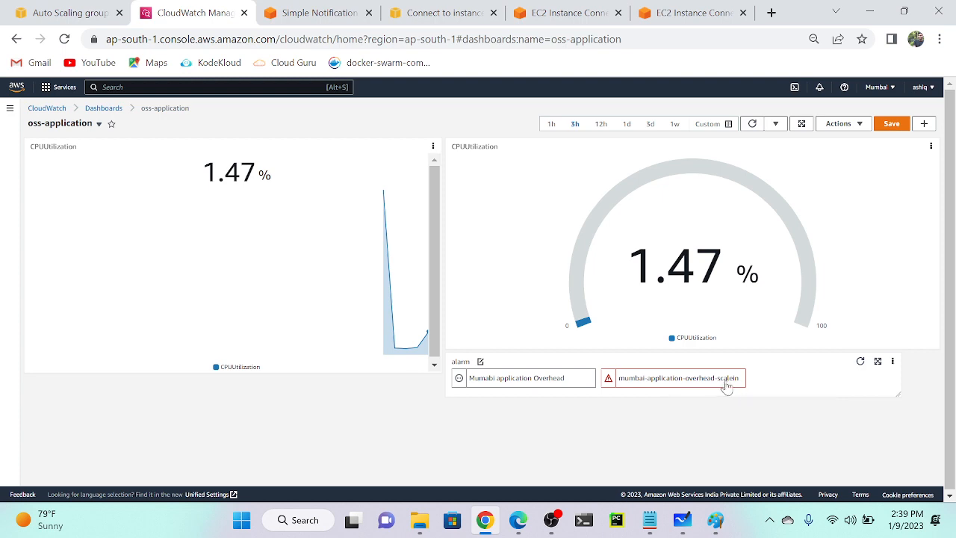
Refresh the dashboard twice to 1.75% CPU and return to the second Instance Connect session.
scroll(678, 389, "up", 5)
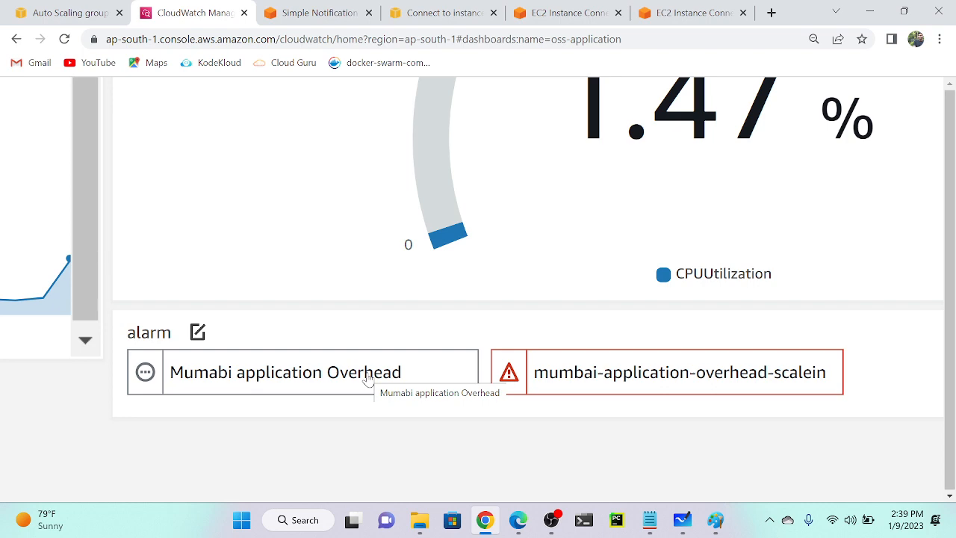
scroll(368, 379, "down", 5)
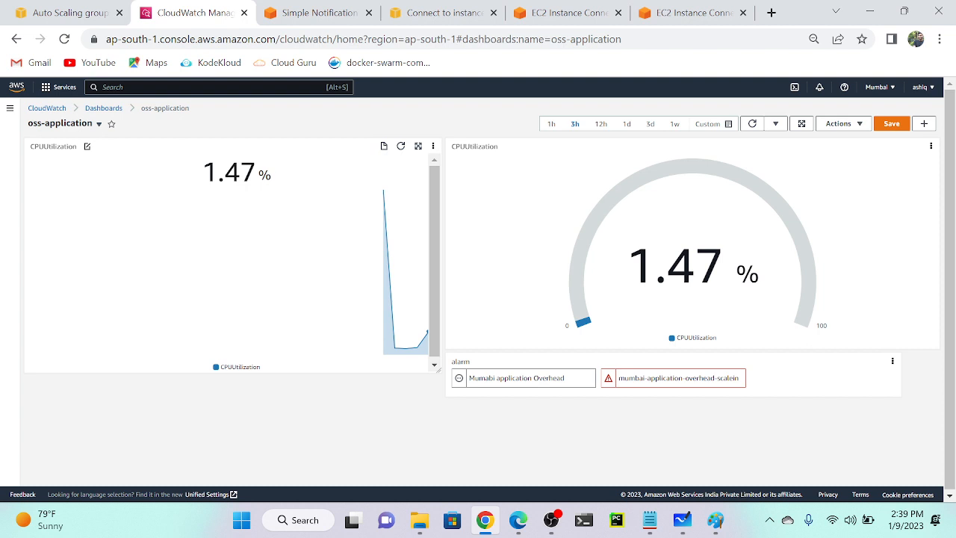
left_click(753, 124)
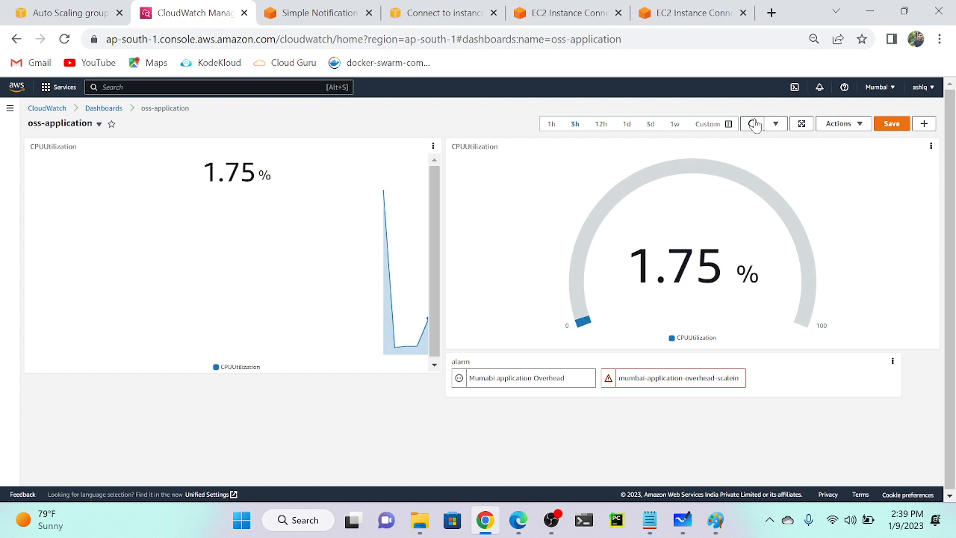
left_click(754, 124)
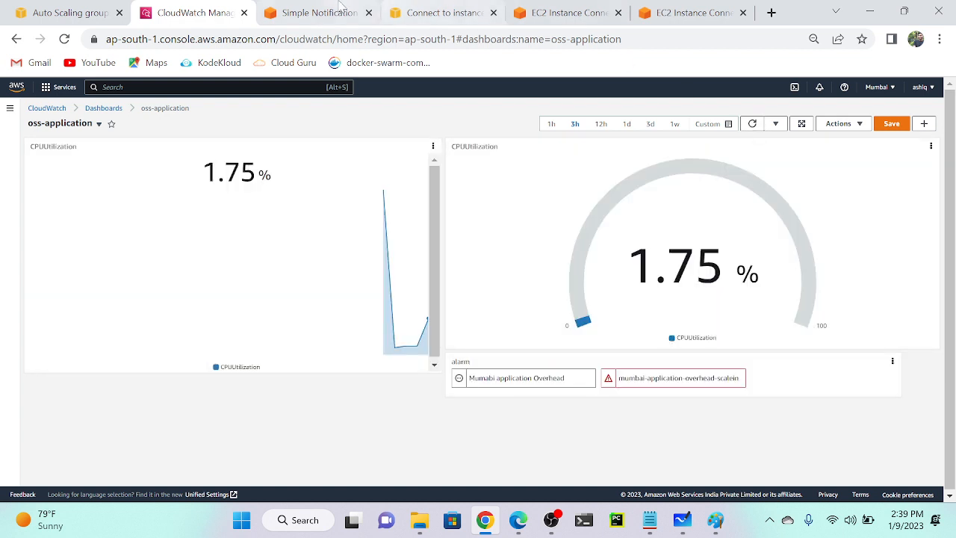
left_click(688, 6)
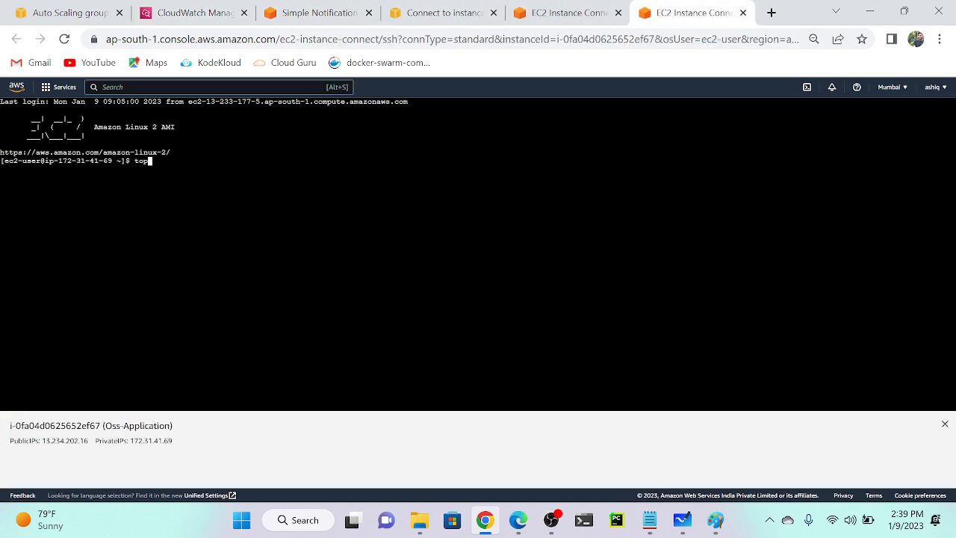
Run top on Oss-Application and zoom out to see nine stress processes at 100% CPU.
key("Return")
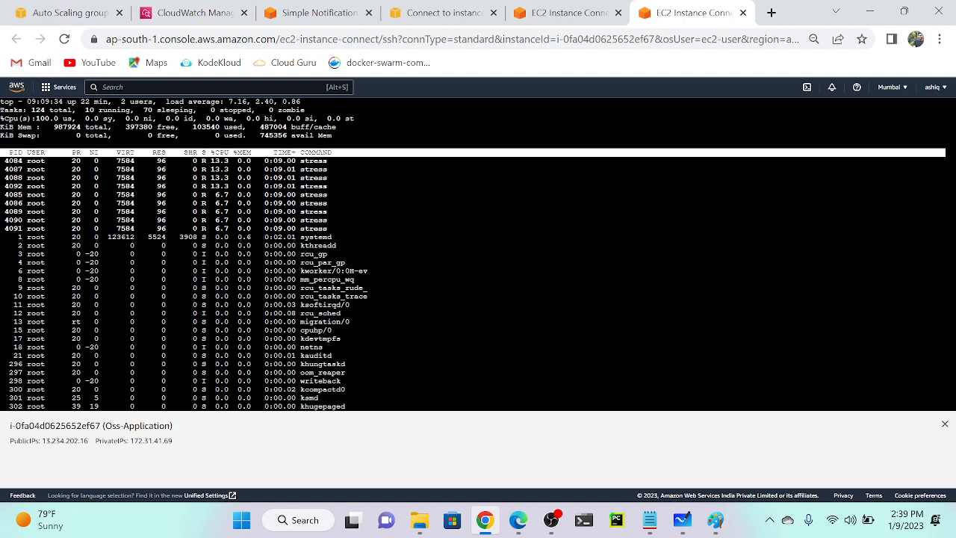
scroll(189, 221, "up", 5)
scroll(188, 221, "left", 2)
scroll(189, 221, "up", 2)
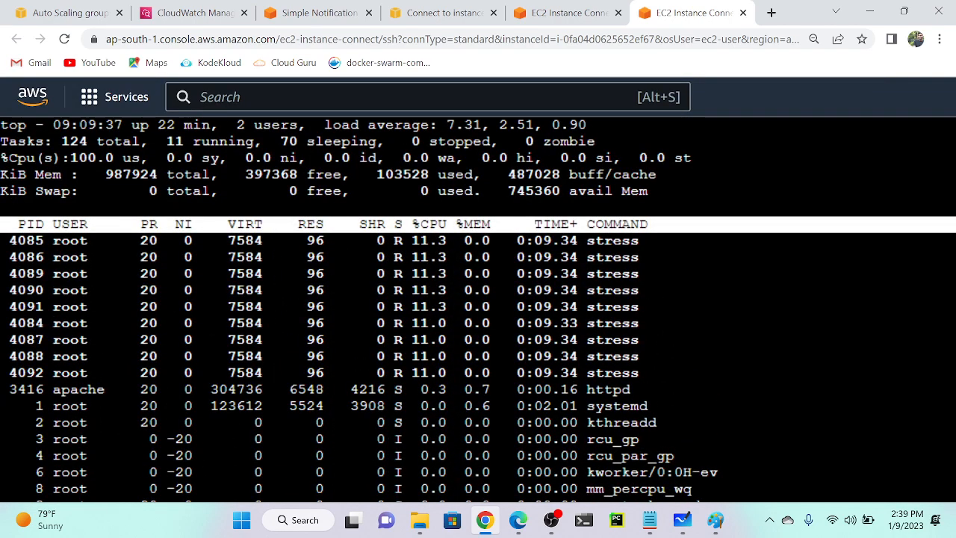
scroll(164, 240, "up", 5)
scroll(164, 239, "left", 2)
scroll(164, 240, "up", 2)
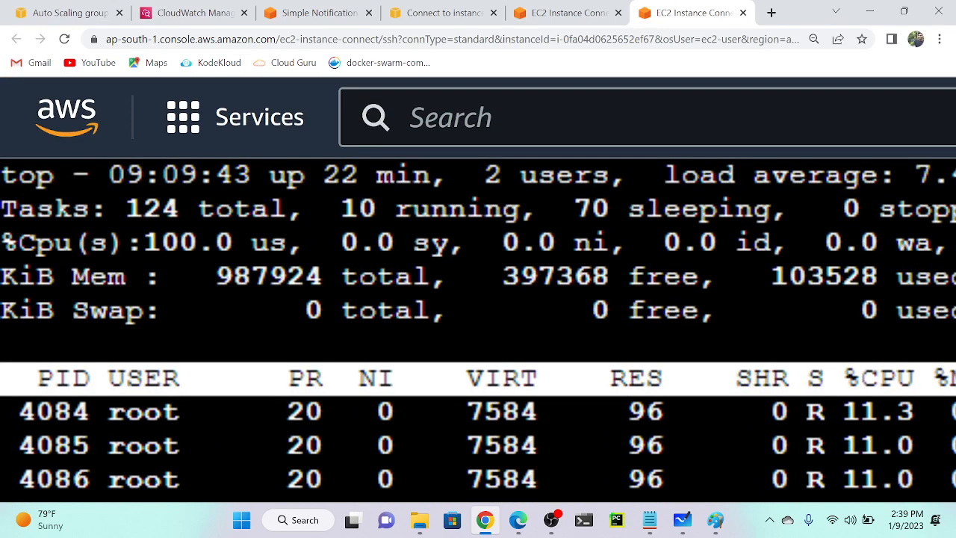
key("ctrl+minus")
key("ctrl+minus")
key("ctrl+minus")
key("ctrl+minus")
key("ctrl+minus")
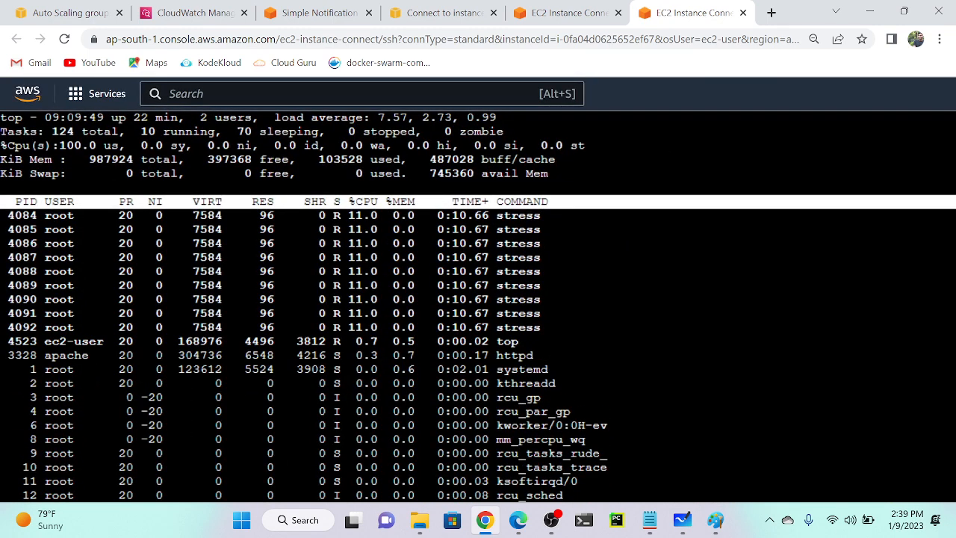
scroll(522, 217, "up", 5)
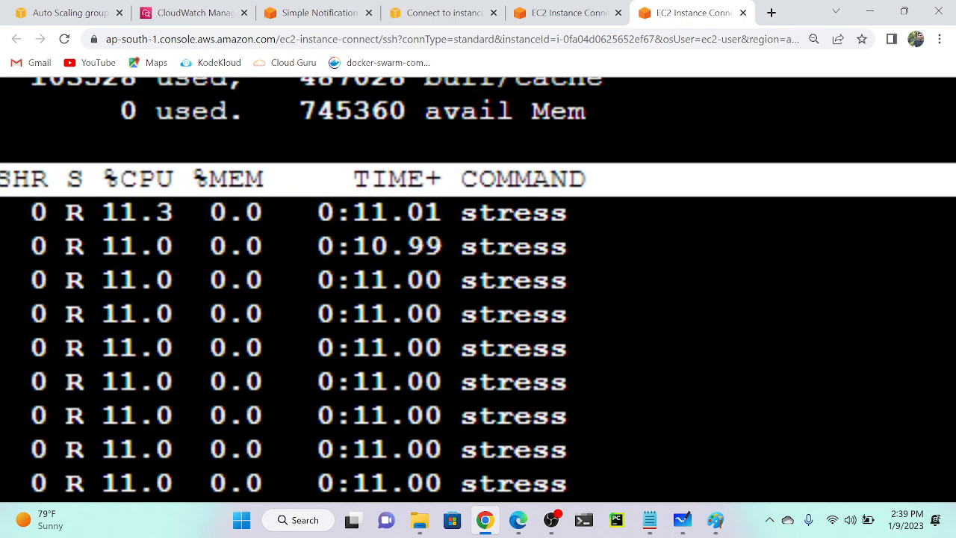
scroll(521, 217, "down", 5)
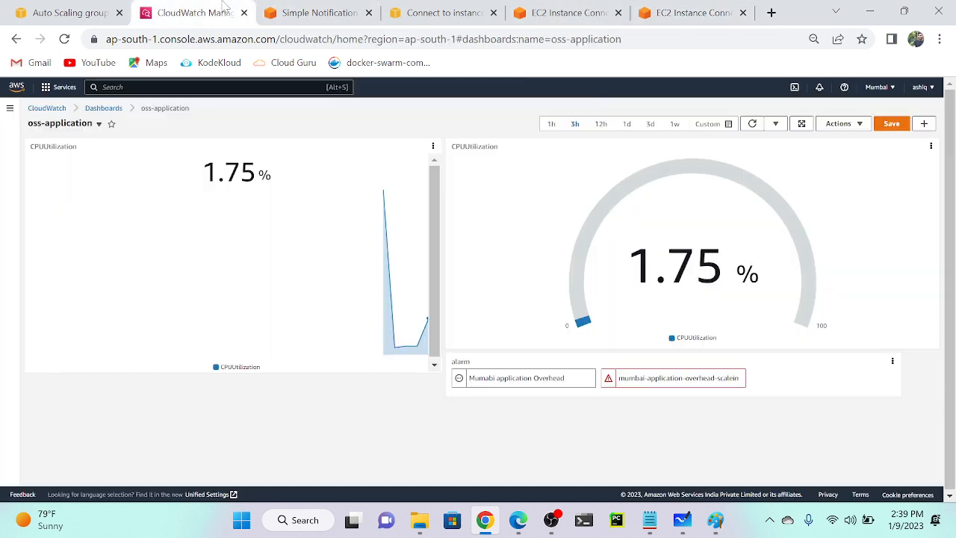
Limit the oss-application dashboard to the last 1 minute and refresh it, showing 21.1% CPU.
left_click(190, 13)
left_click(728, 127)
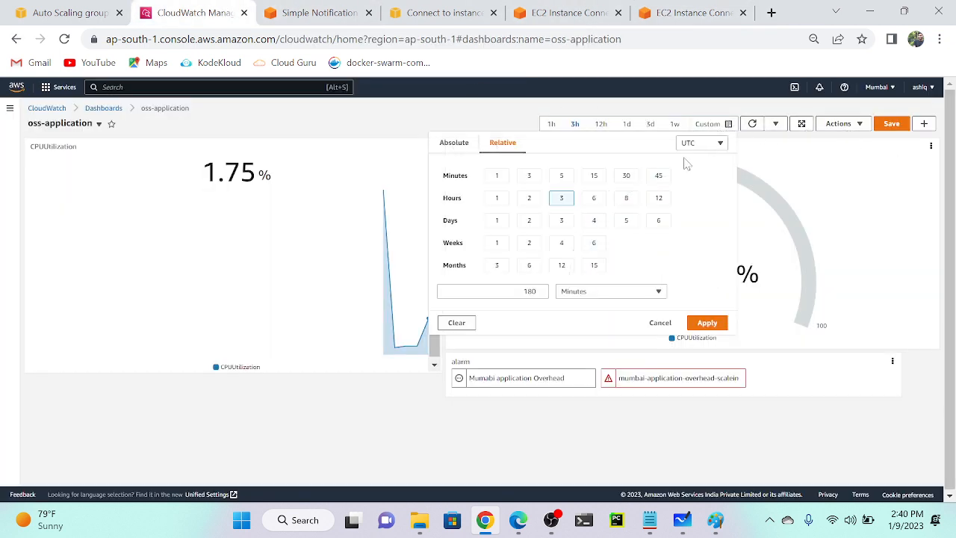
left_click(493, 176)
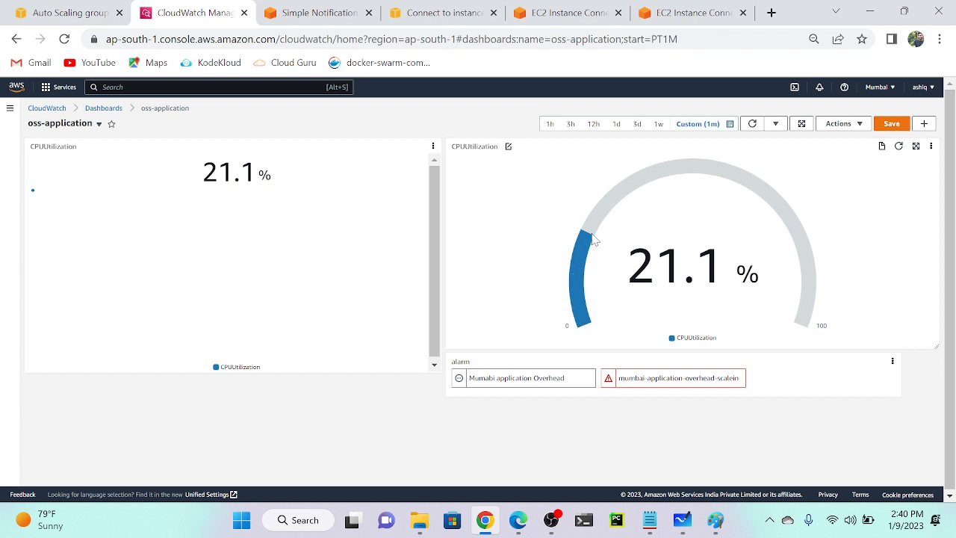
scroll(593, 239, "up", 5)
scroll(593, 239, "down", 5)
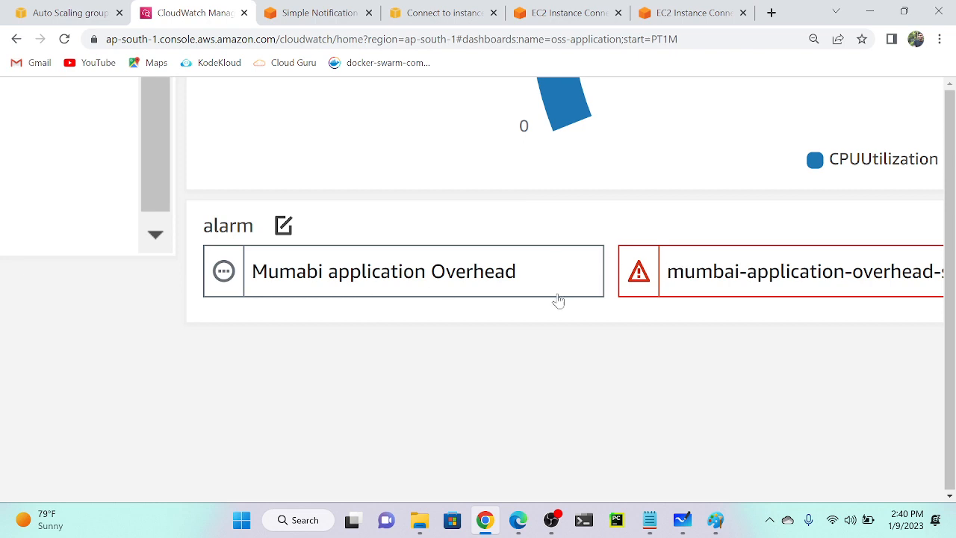
scroll(504, 266, "down", 5)
scroll(505, 263, "down", 2)
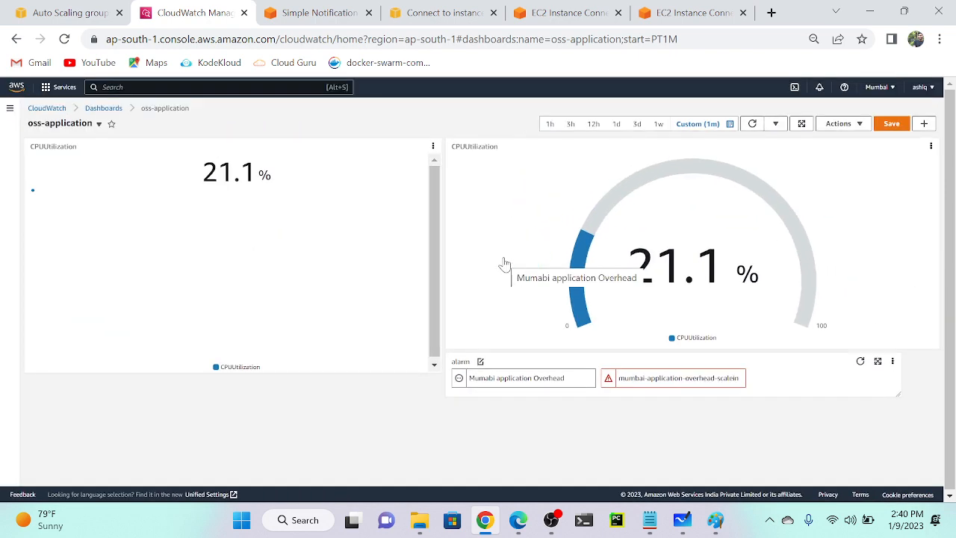
left_click(753, 124)
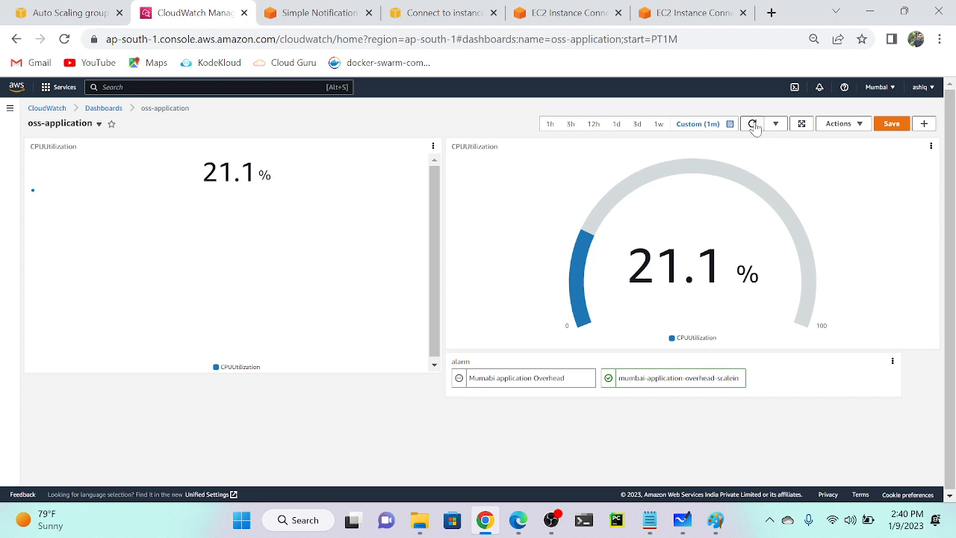
Check the EC2 Instances list, then refresh the oss-application dashboard to 40.5% CPU.
left_click(449, 10)
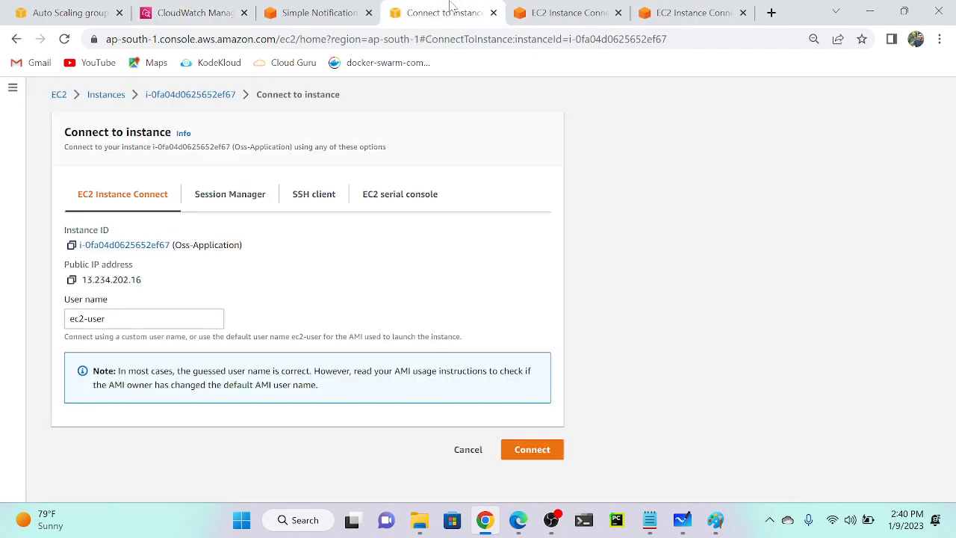
left_click(114, 95)
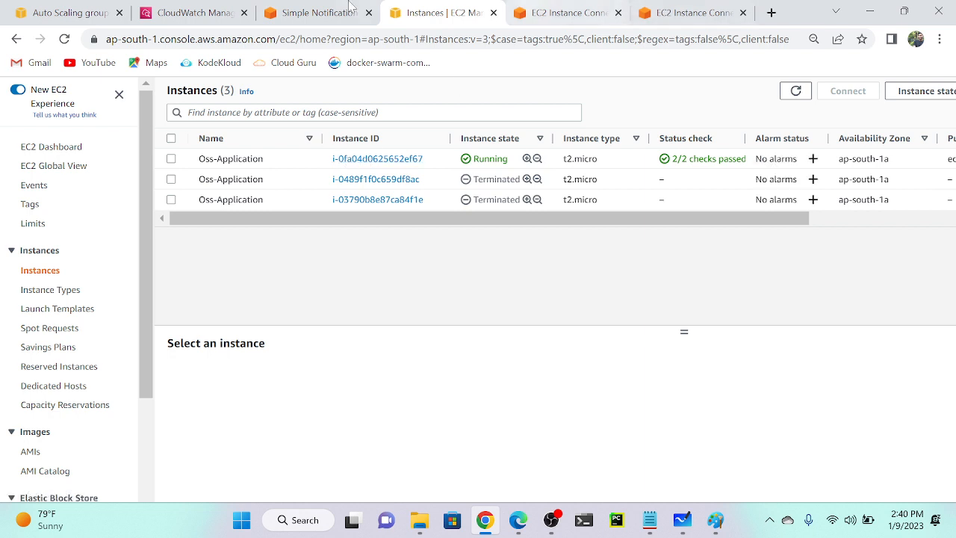
left_click(192, 12)
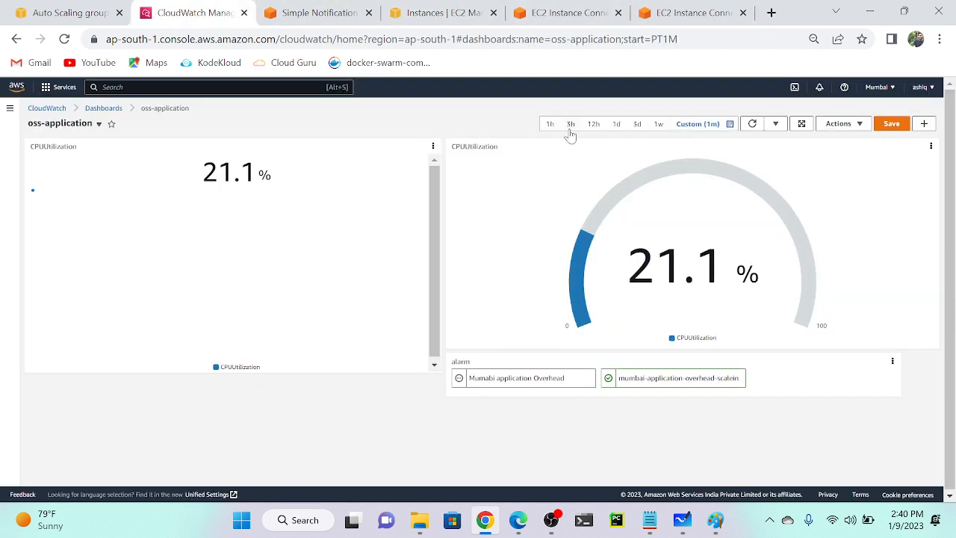
left_click(754, 127)
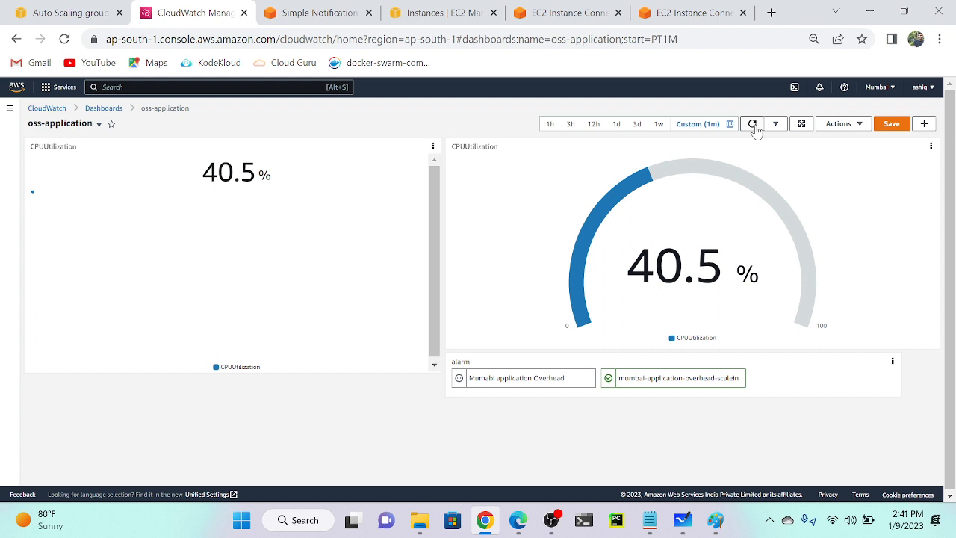
Keep refreshing as CPU peaks at 100% then reads 60.4%, and view the Mumabi alarm details.
left_click(753, 124)
left_click(755, 125)
left_click(755, 125)
left_click(755, 126)
left_click(753, 125)
left_click(755, 125)
left_click(753, 125)
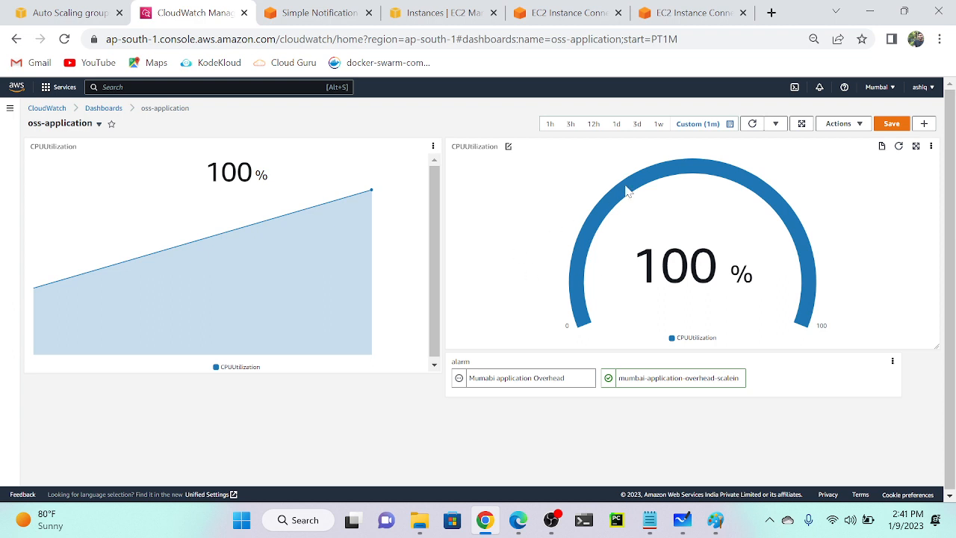
left_click(753, 125)
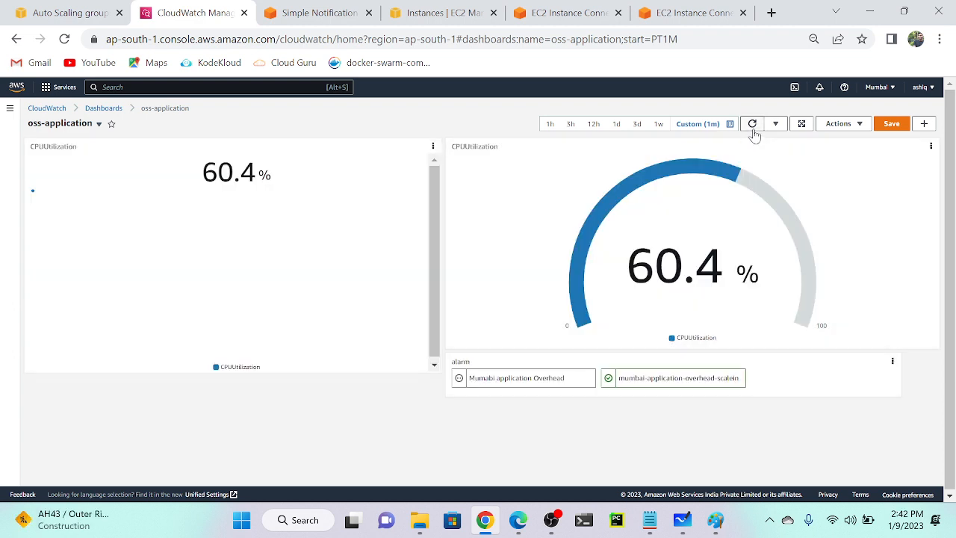
left_click(753, 128)
left_click(517, 380)
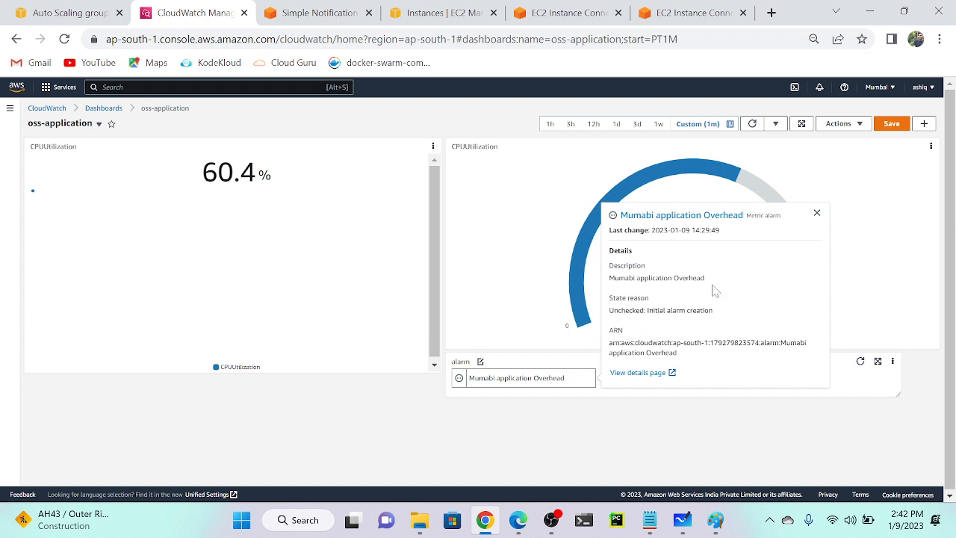
Try opening the alarm's page in a new tab, then close the blocked blank tab.
right_click(697, 217)
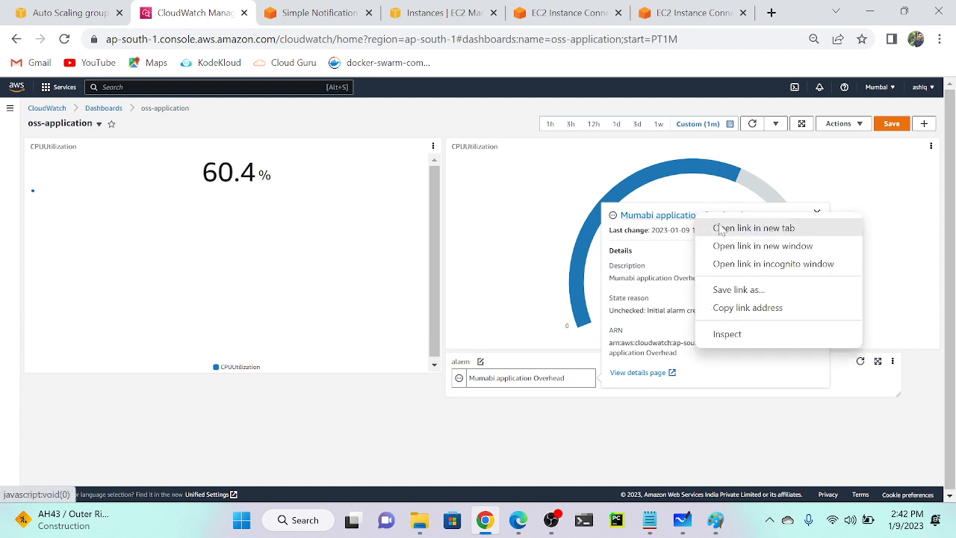
left_click(718, 228)
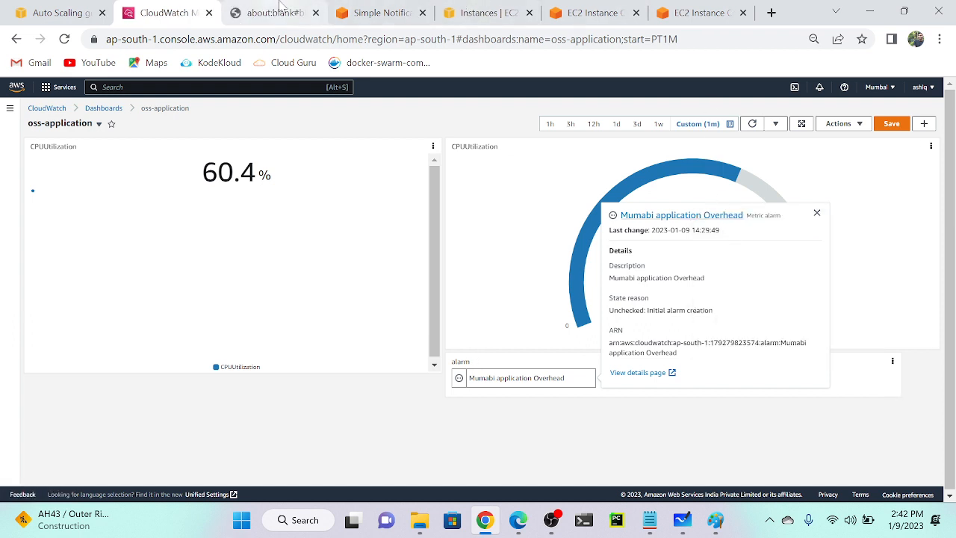
left_click(276, 13)
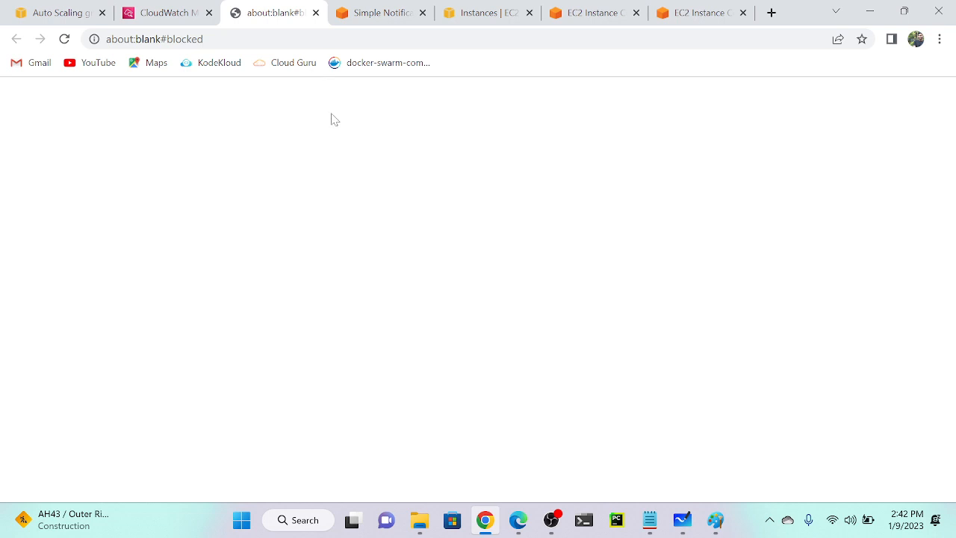
left_click(316, 13)
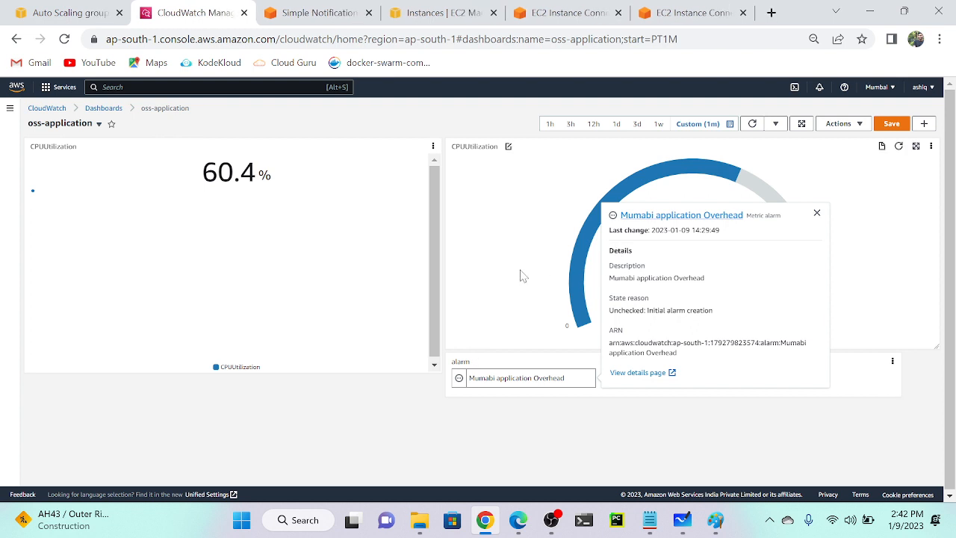
Refresh the dashboard, recheck the Mumabi alarm details, and expand the CloudWatch navigation pane.
left_click(753, 124)
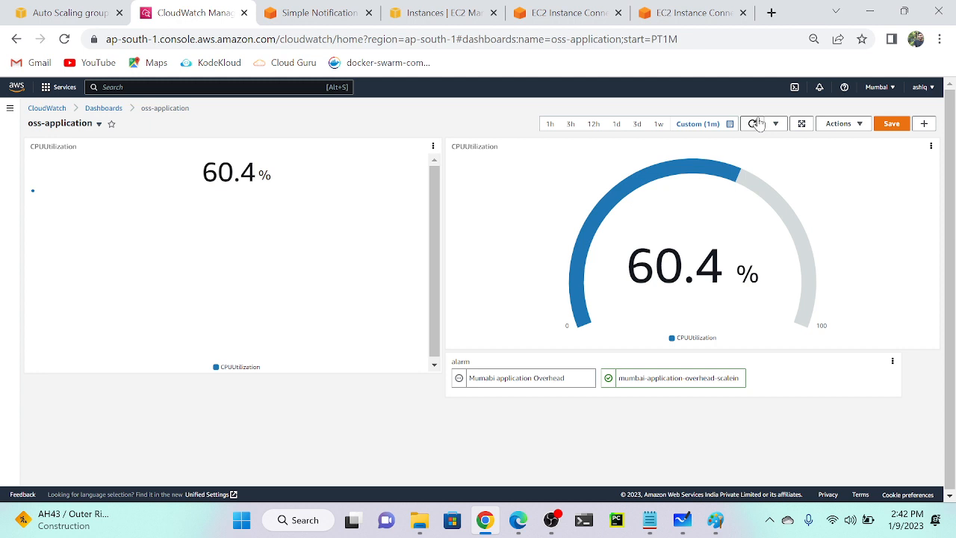
left_click(523, 386)
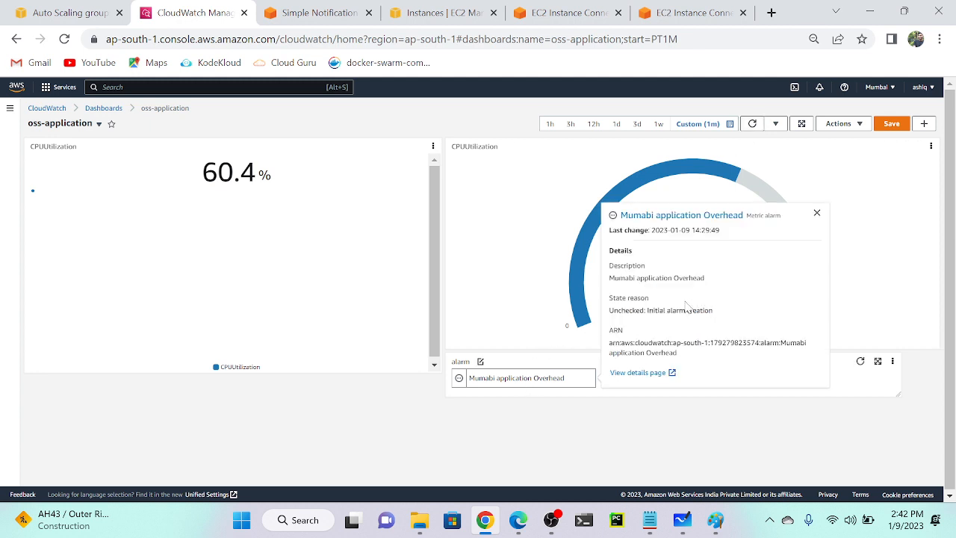
left_click(527, 448)
left_click(502, 379)
left_click(10, 109)
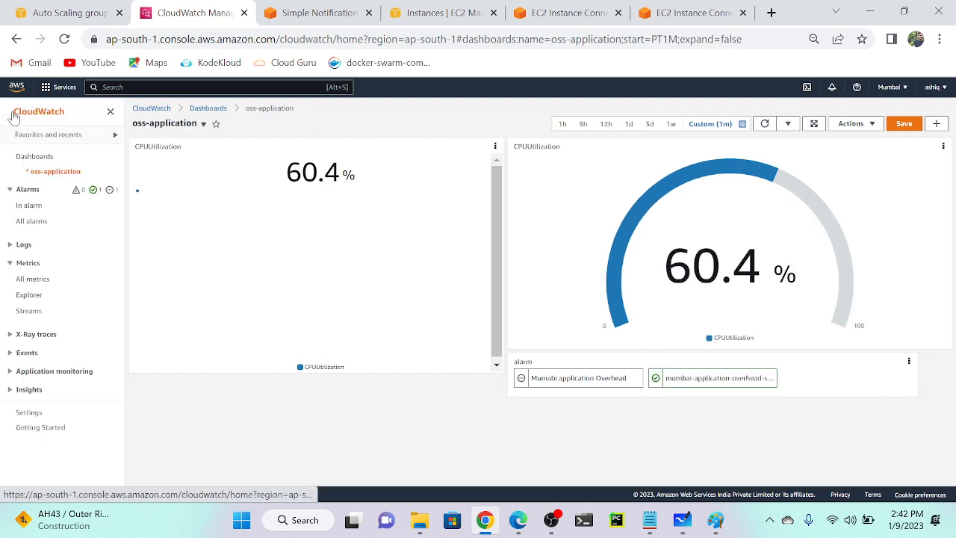
Select Mumabi application Overhead under All alarms and delete it via Actions > Delete.
left_click(44, 207)
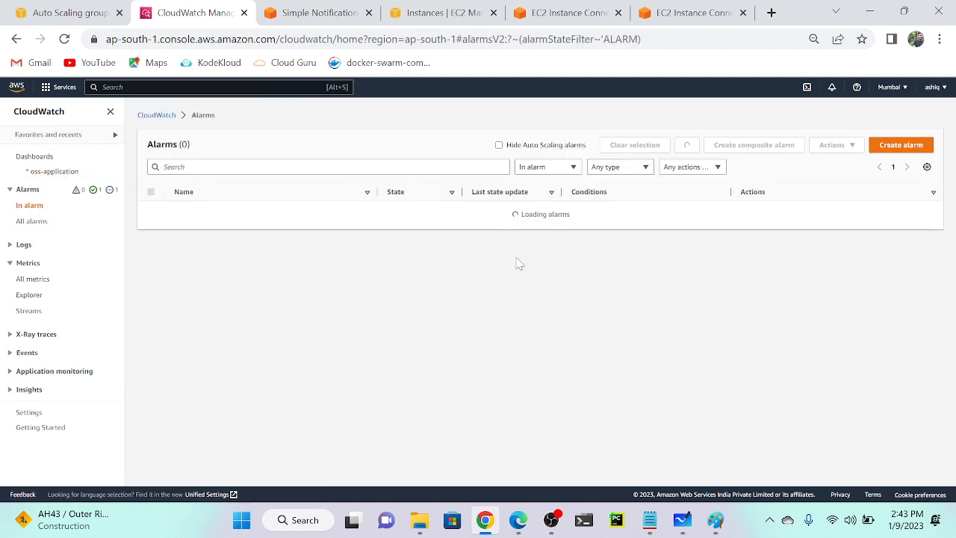
left_click(31, 221)
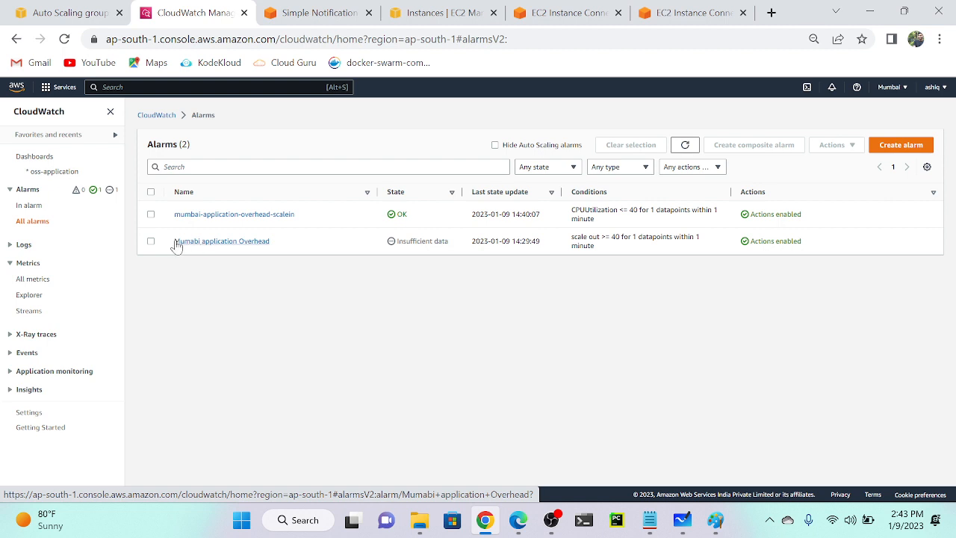
left_click(151, 240)
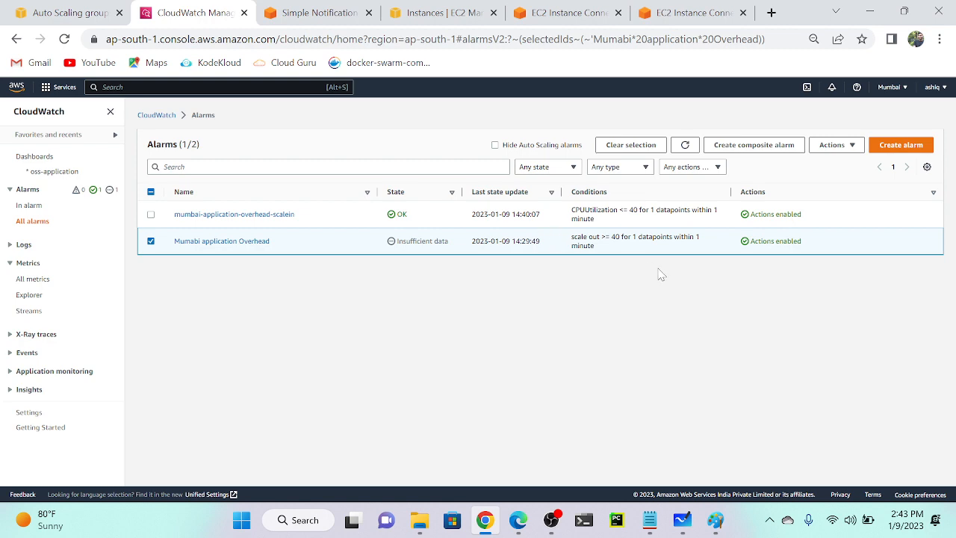
scroll(661, 275, "up", 5)
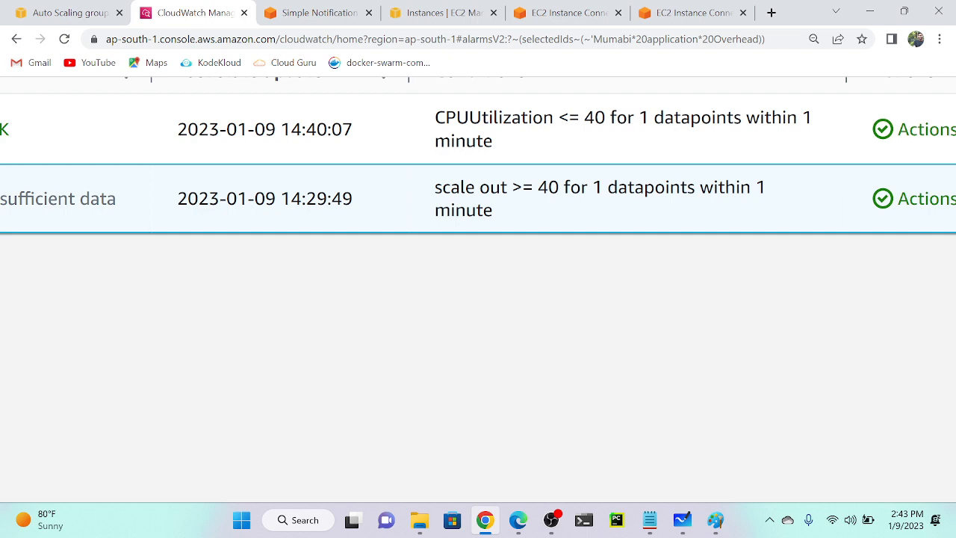
scroll(484, 190, "down", 5)
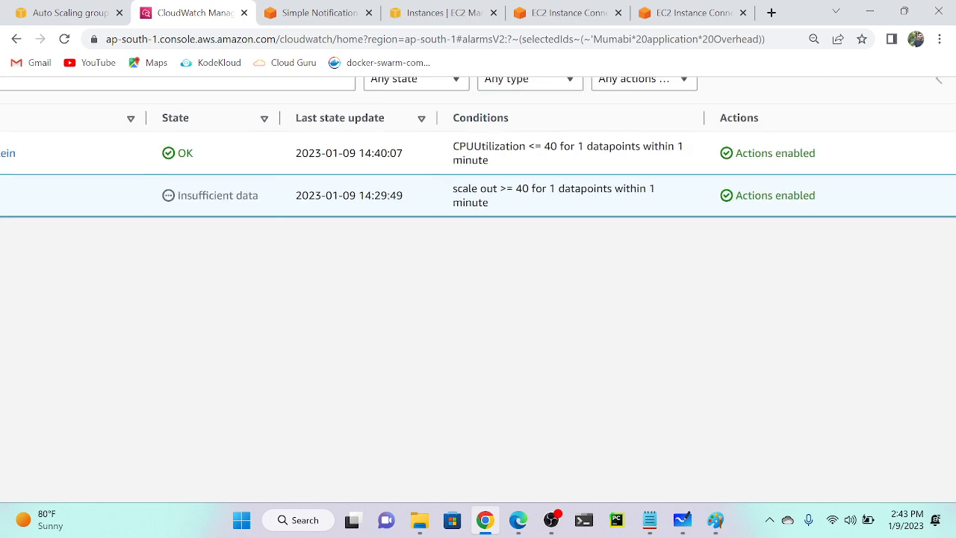
scroll(254, 215, "down", 5)
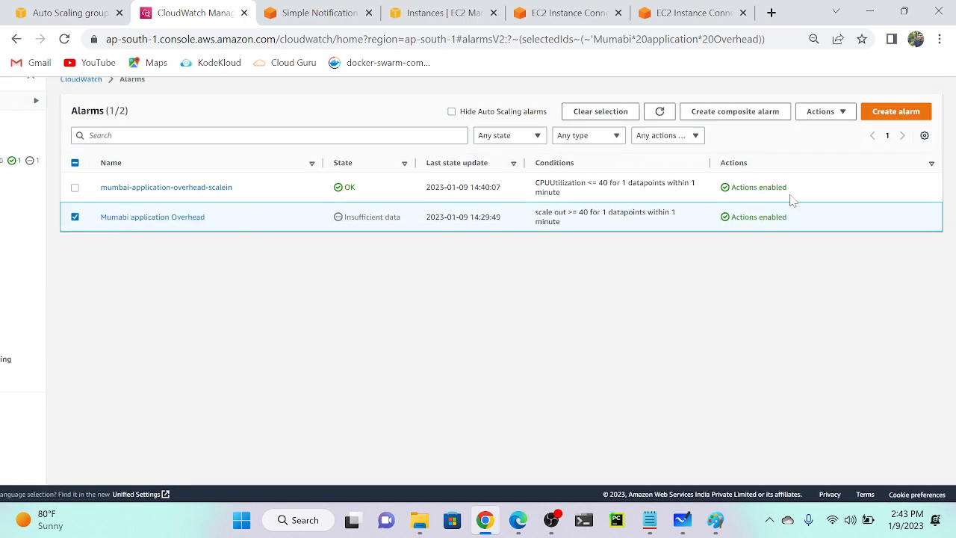
left_click(822, 111)
left_click(822, 162)
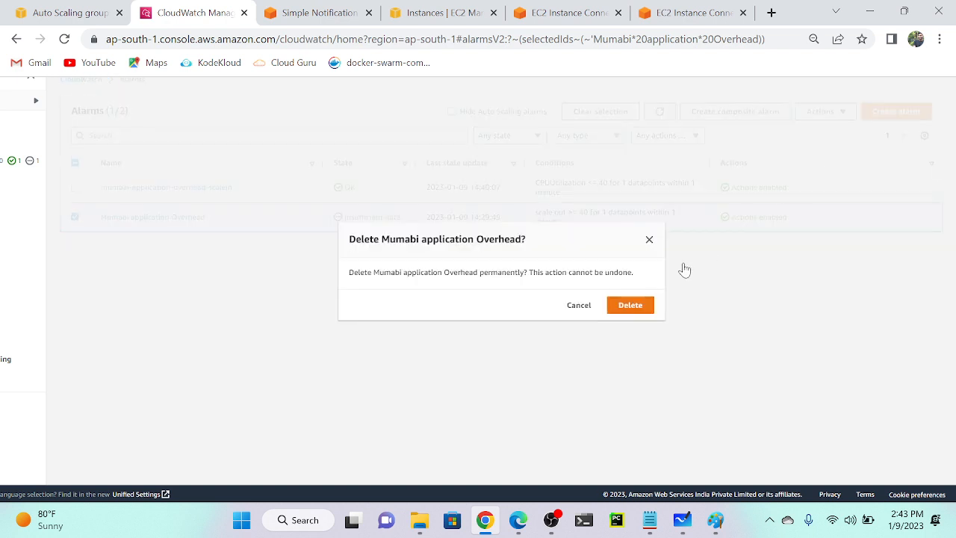
left_click(626, 312)
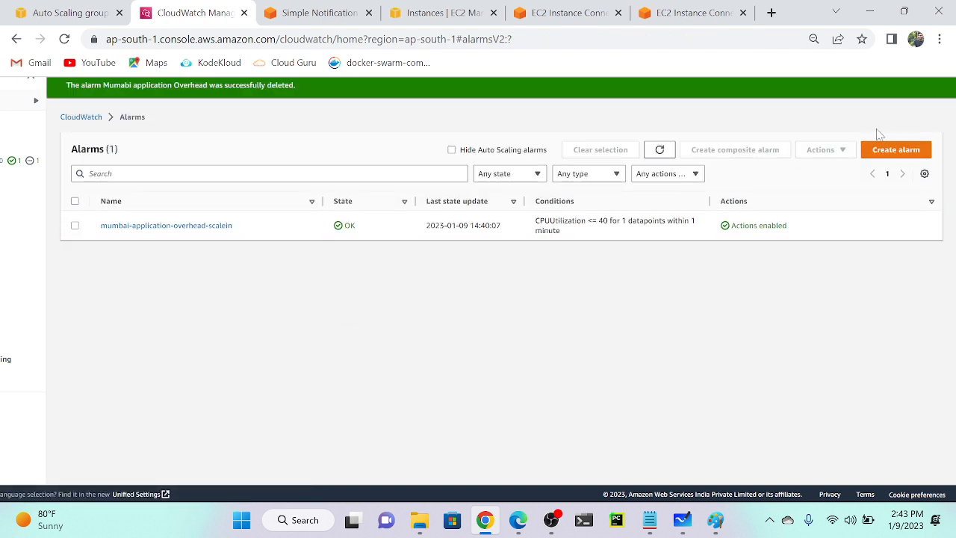
left_click(895, 150)
Pick the jan-asg CPUUtilization metric, found by searching 'cpu', for the new alarm.
left_click(119, 207)
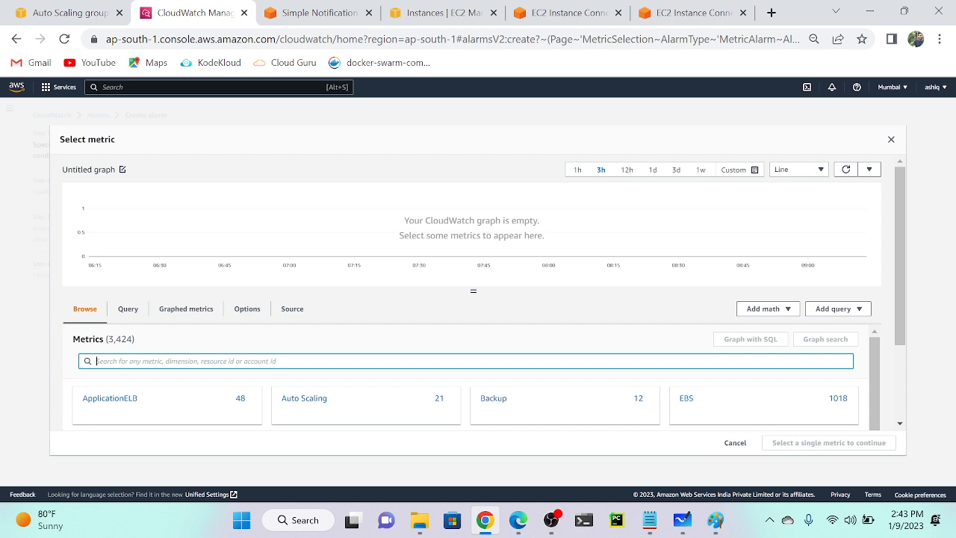
type("cpu")
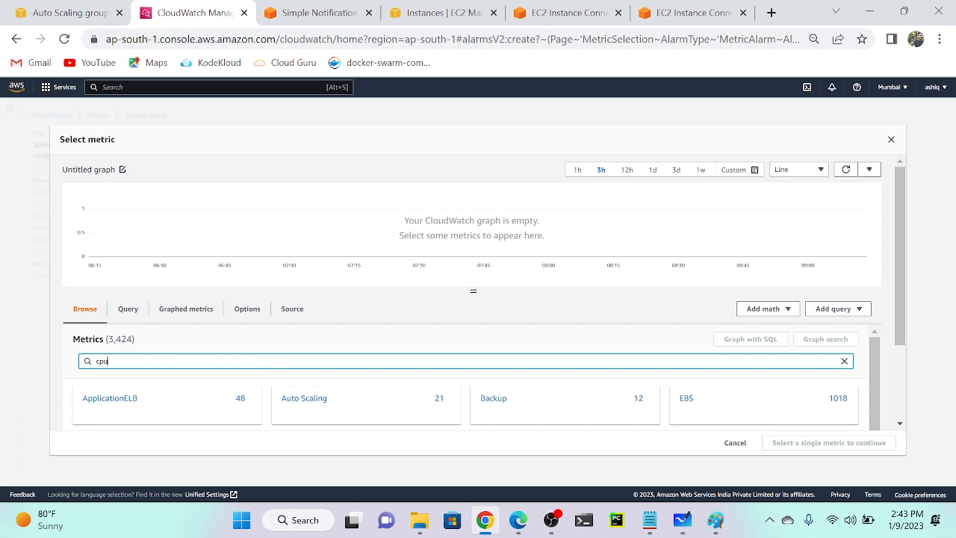
key("Return")
scroll(240, 363, "down", 3)
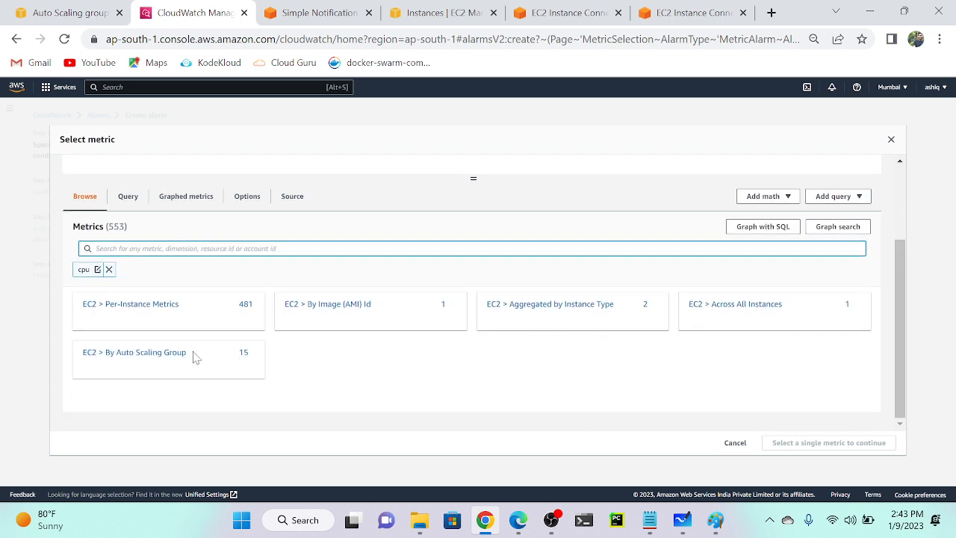
left_click(145, 358)
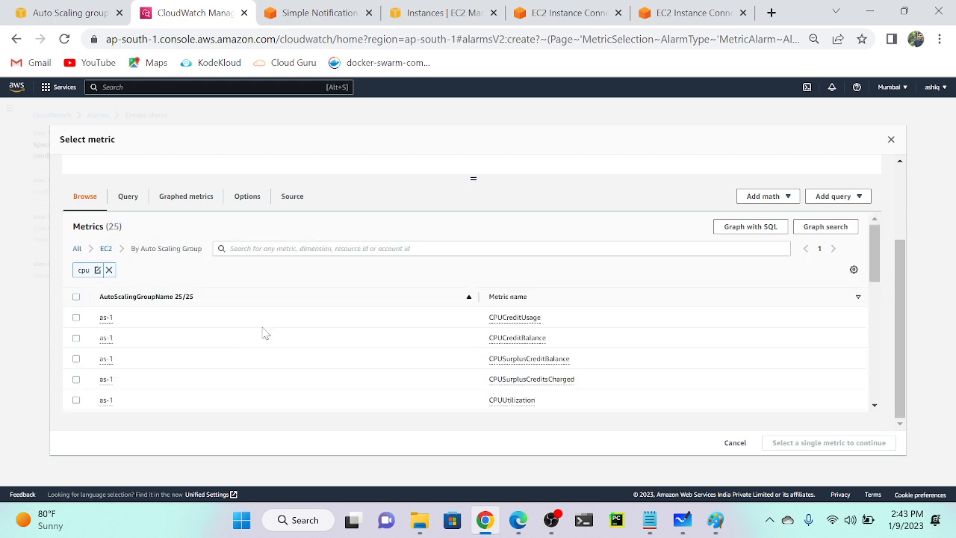
scroll(148, 331, "down", 5)
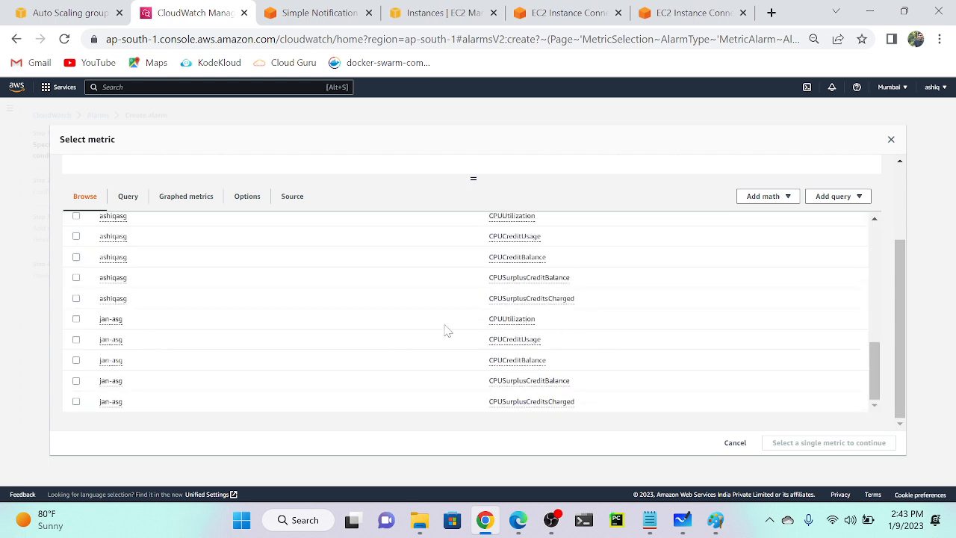
left_click(76, 319)
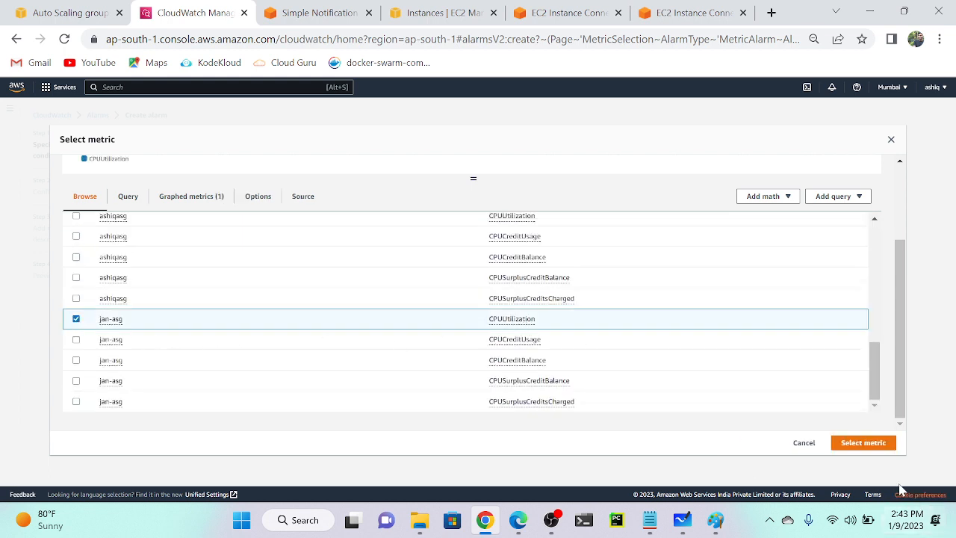
left_click(863, 445)
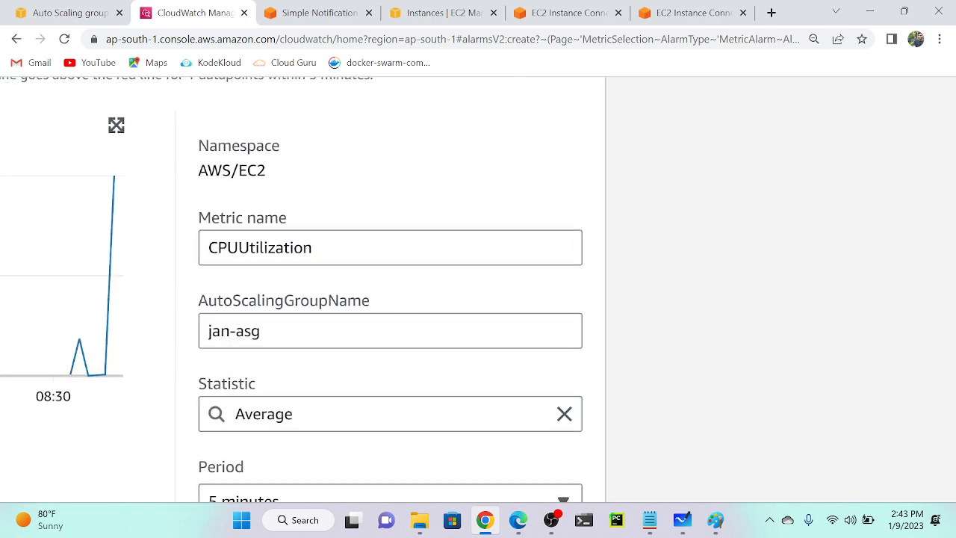
Set the condition to Minimum over 1 minute, Greater/Equal 40, and continue to actions.
scroll(276, 251, "down", 5)
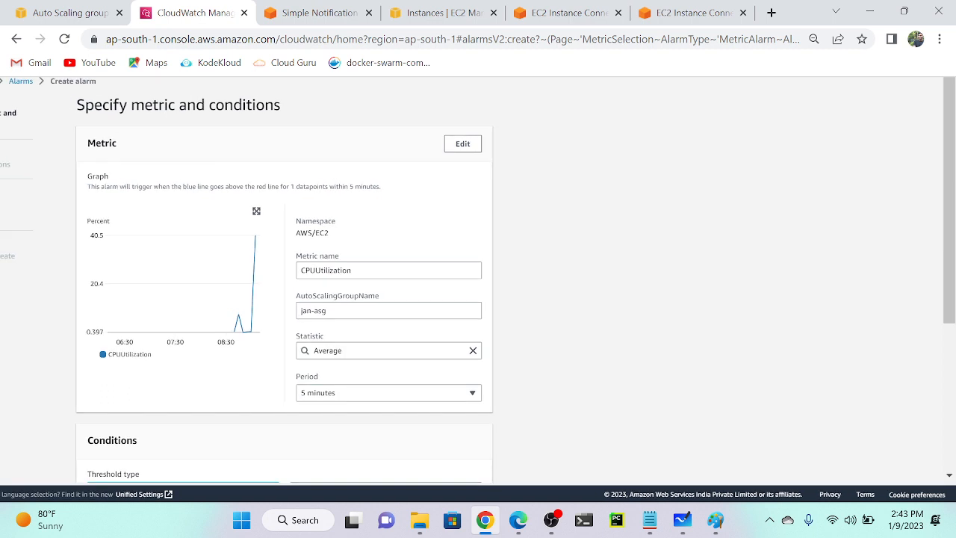
scroll(276, 251, "down", 1)
left_click(346, 325)
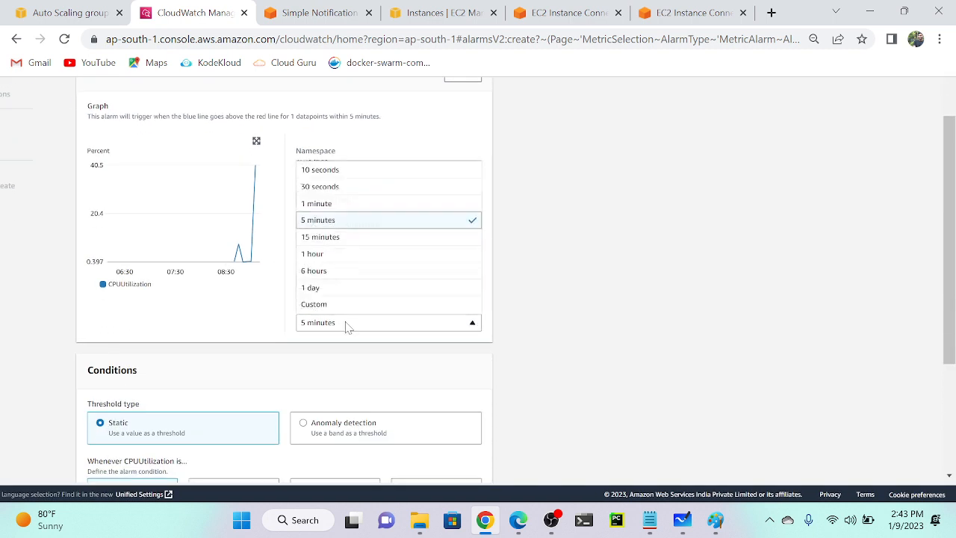
left_click(338, 208)
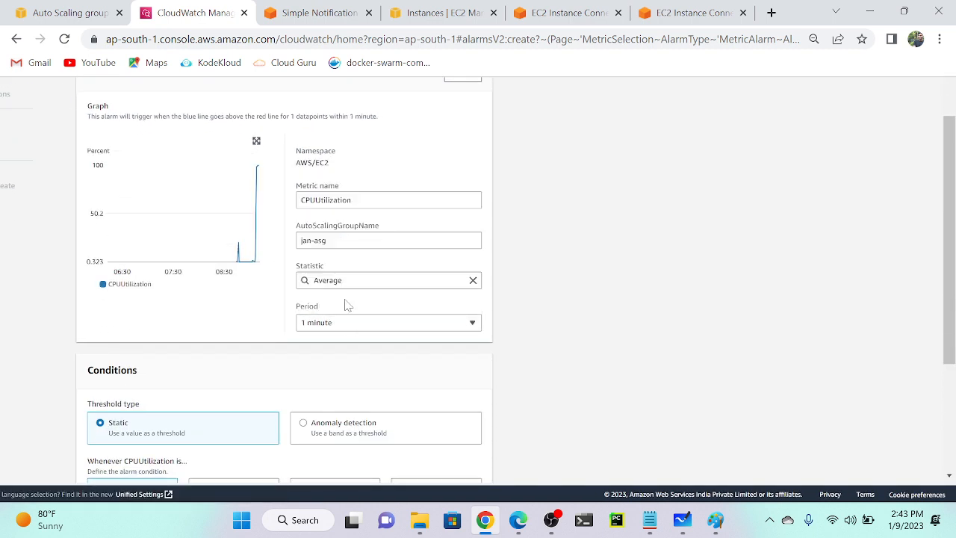
left_click(387, 280)
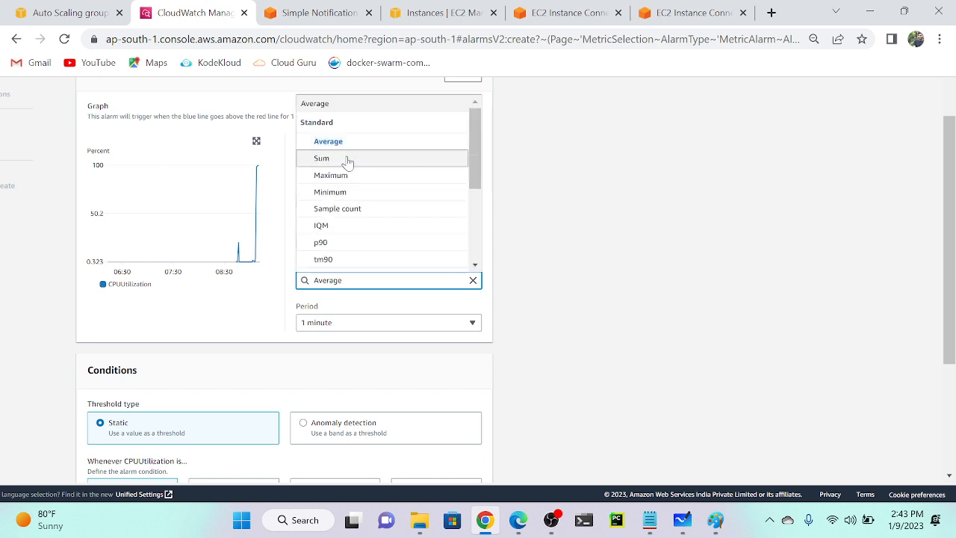
left_click(347, 190)
scroll(200, 396, "down", 2)
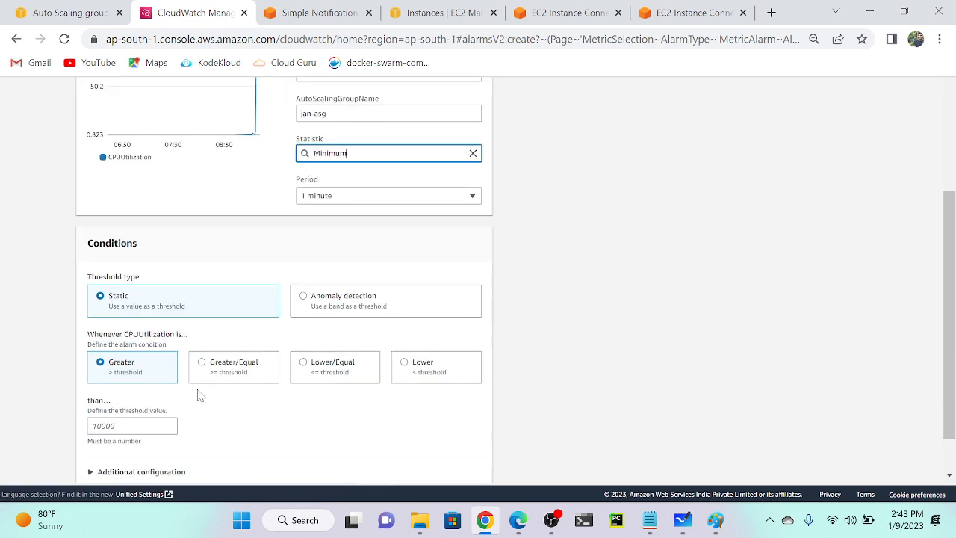
left_click(124, 426)
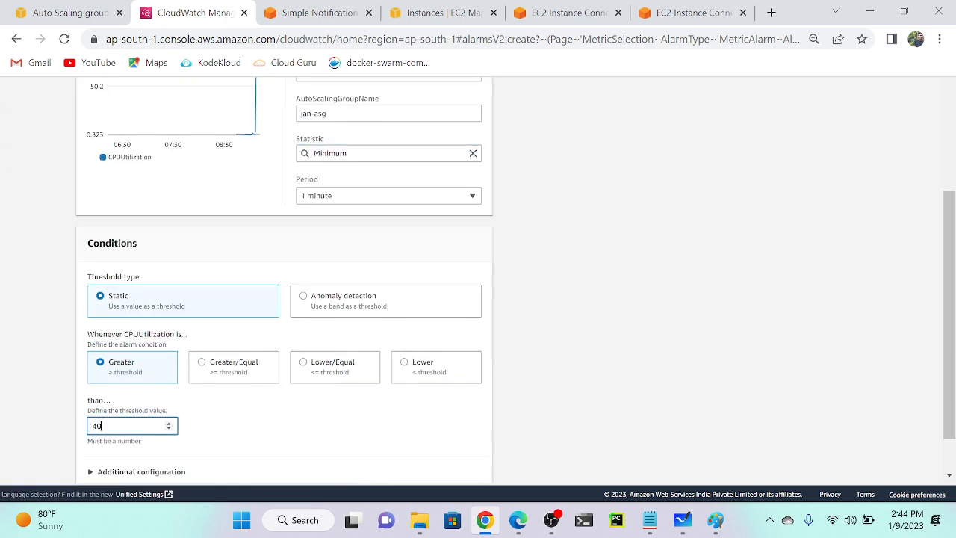
scroll(122, 426, "down", 1)
left_click(215, 312)
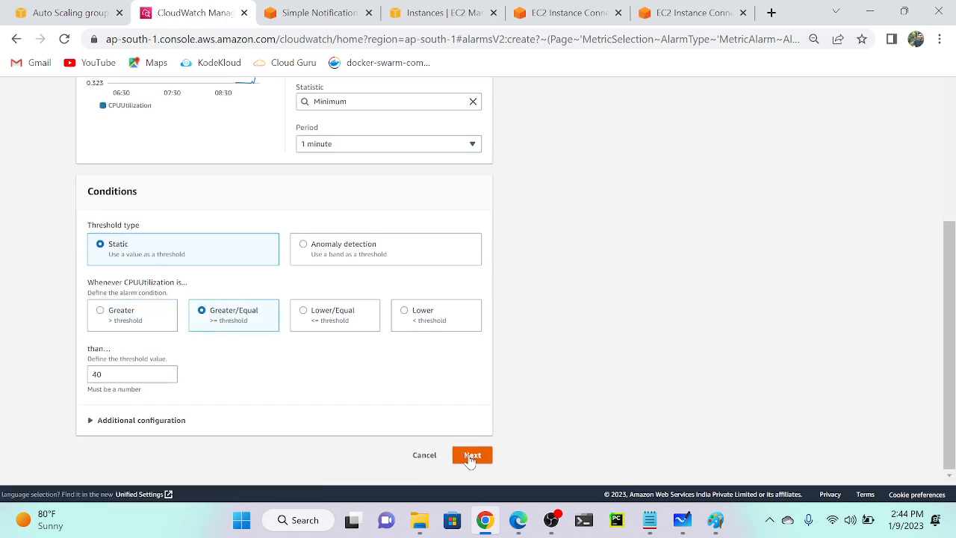
left_click(471, 456)
scroll(359, 378, "down", 1)
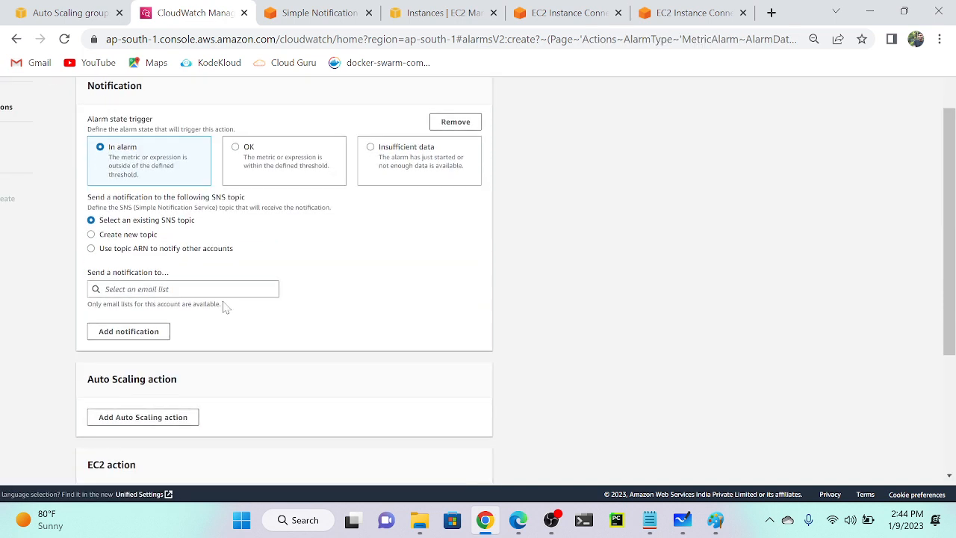
Send the alarm's notifications to the autoscaling SNS topic.
left_click(183, 290)
left_click(130, 308)
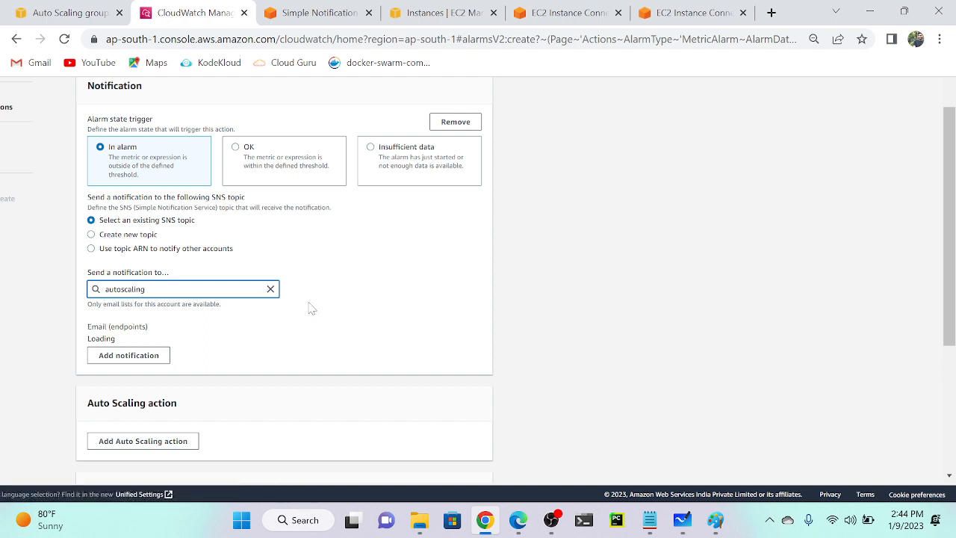
scroll(311, 308, "down", 3)
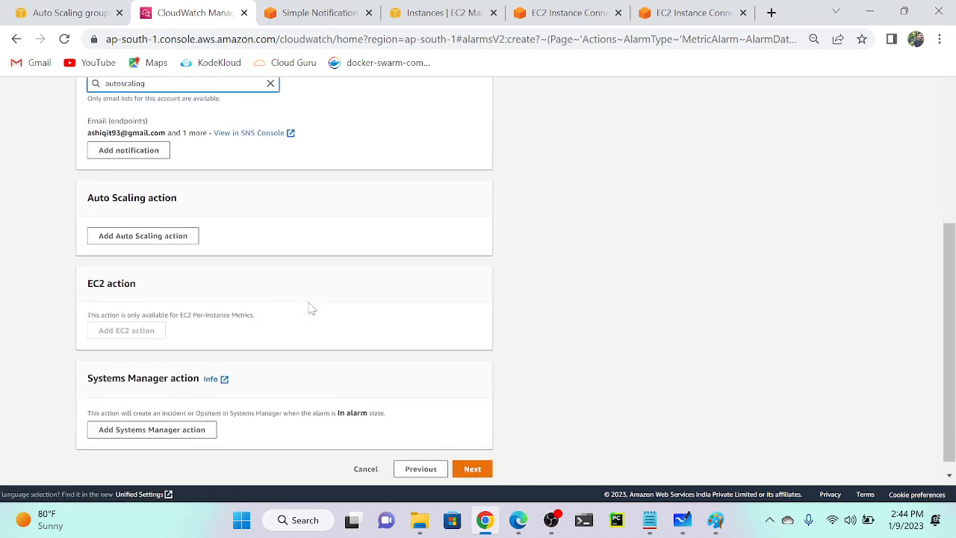
left_click(472, 469)
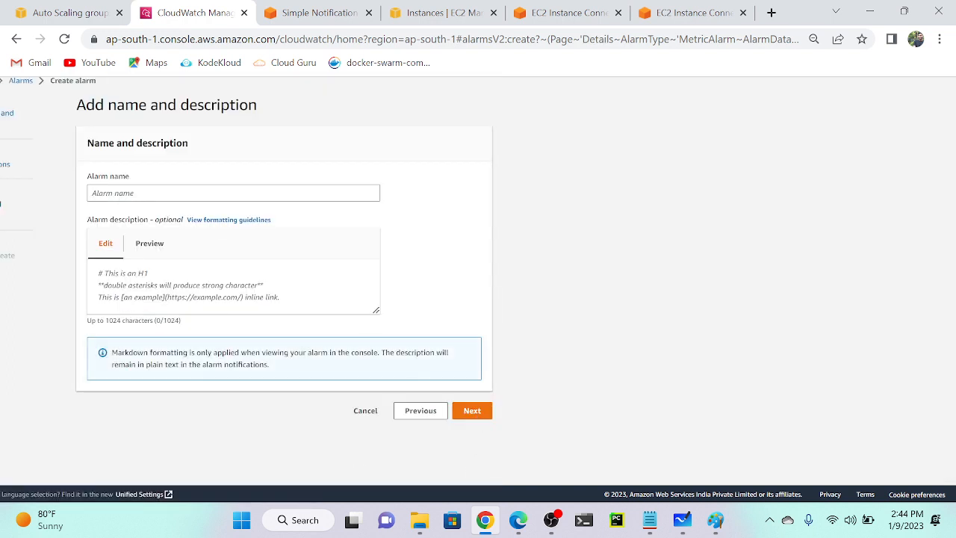
Name and describe the alarm 'increase autoscaling', then create it from the preview.
left_click(233, 193)
type("increa")
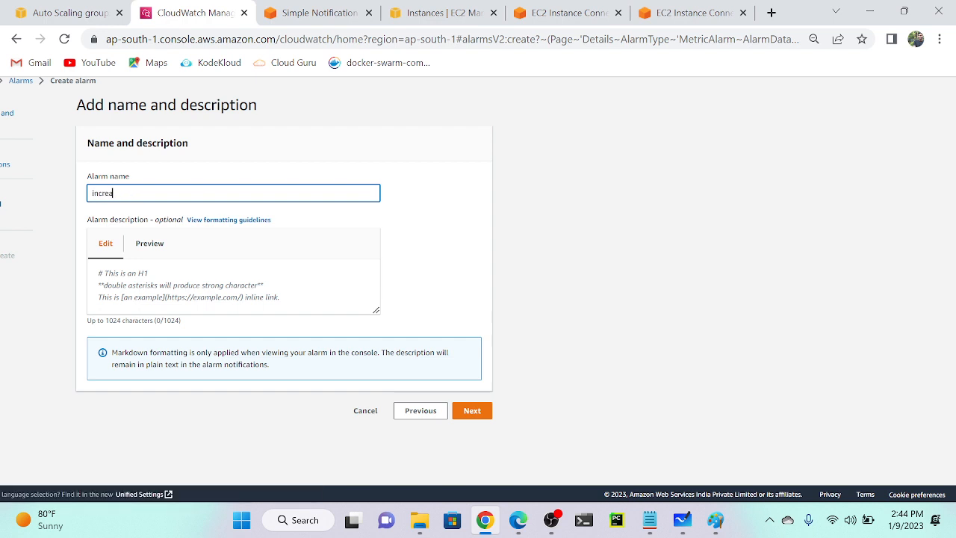
type("se autoscaling")
key("ctrl+a")
key("ctrl+c")
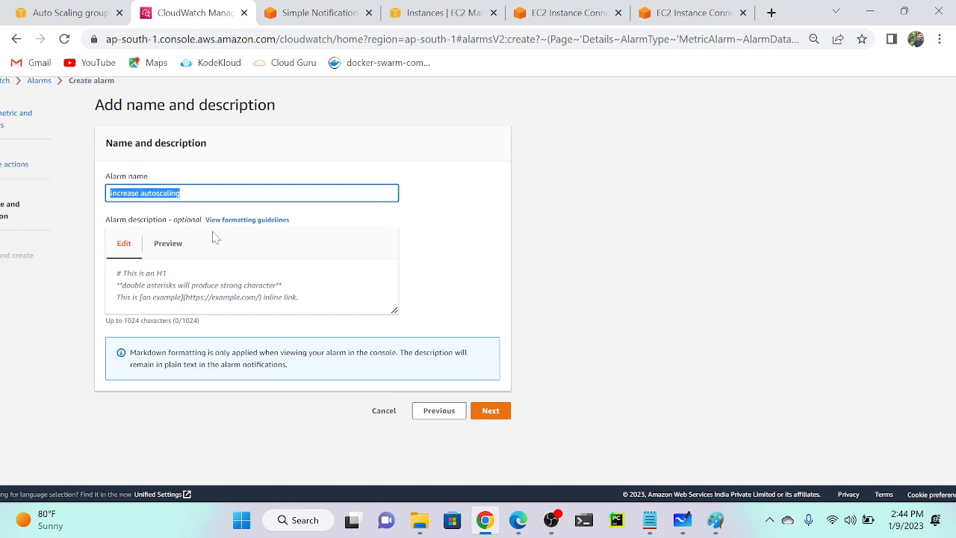
left_click(224, 283)
key("ctrl+v")
scroll(504, 405, "left", 1)
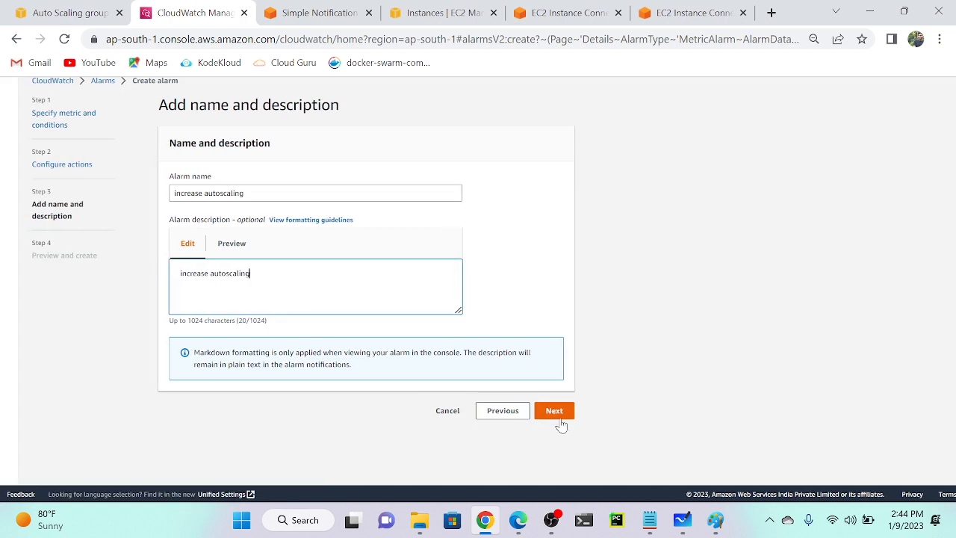
left_click(560, 417)
scroll(418, 378, "down", 15)
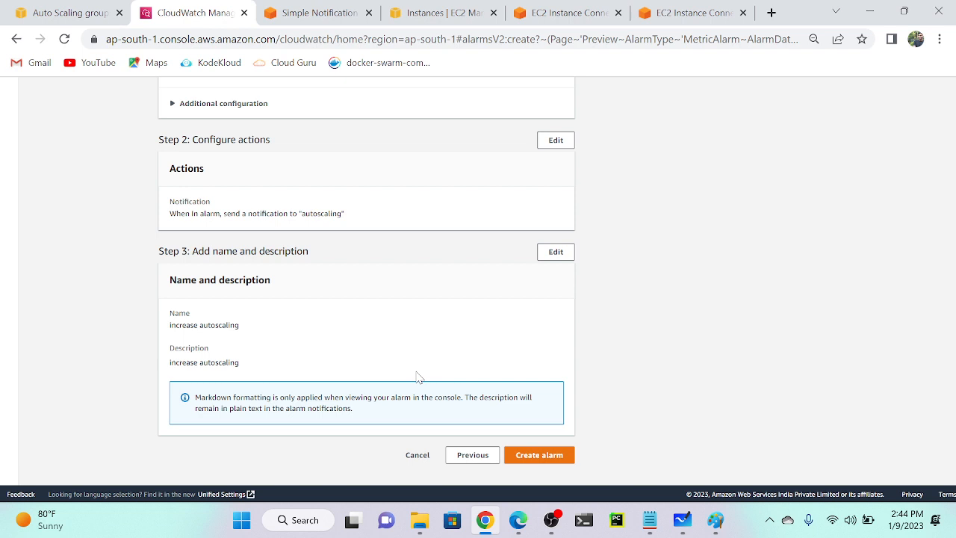
left_click(536, 455)
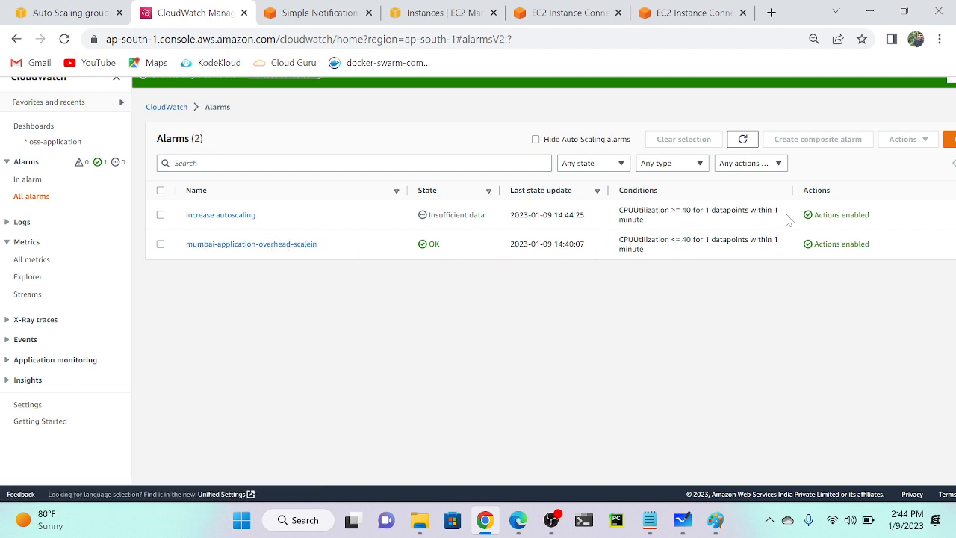
Refresh the alarms list to show increase autoscaling In alarm, then return to jan-asg.
left_click(743, 139)
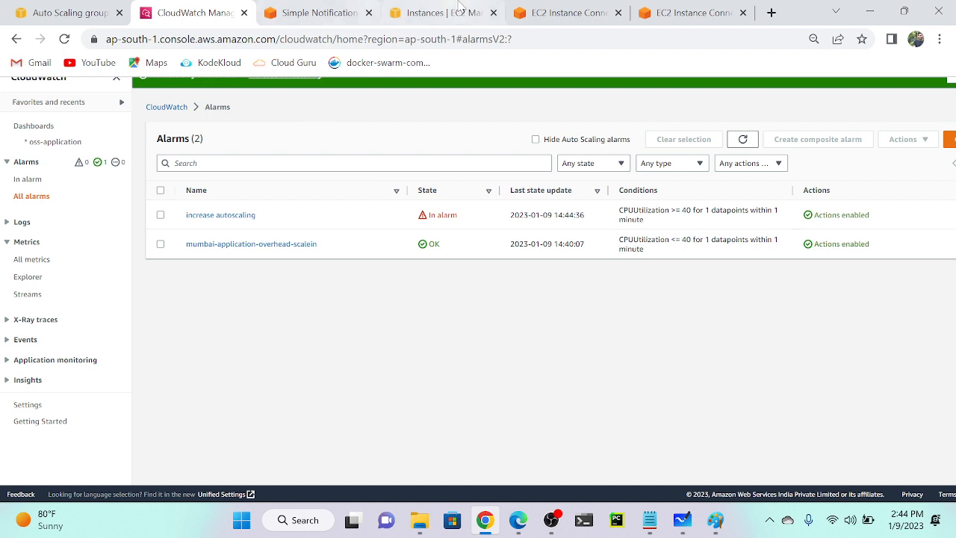
left_click(63, 13)
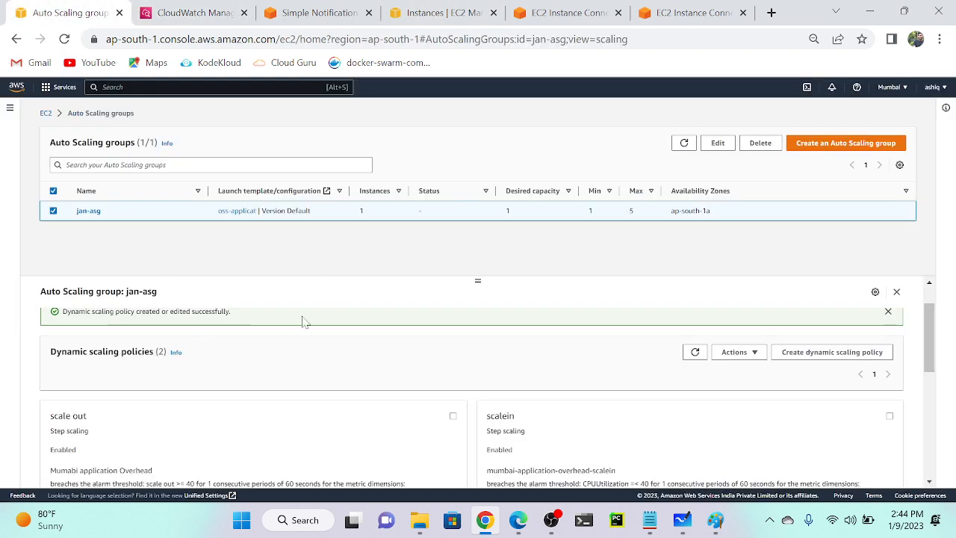
Delete the existing scaleout policy that has no alarm from jan-asg.
scroll(303, 321, "up", 2)
scroll(540, 458, "down", 2)
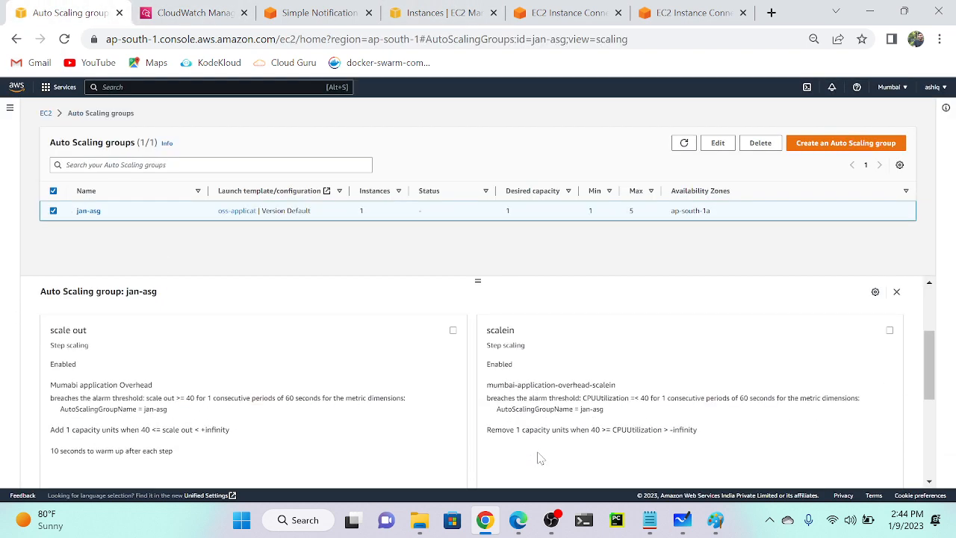
scroll(144, 377, "up", 1)
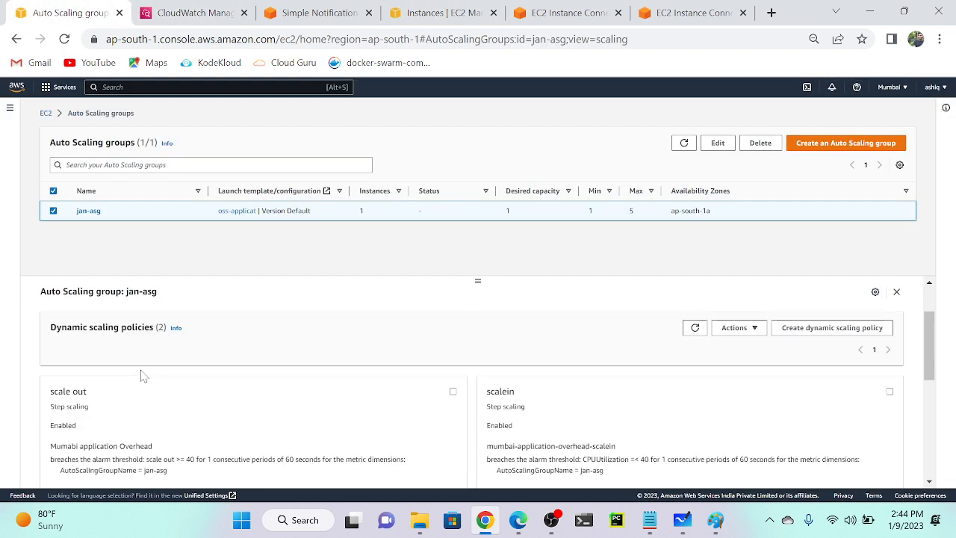
left_click(452, 392)
left_click(756, 331)
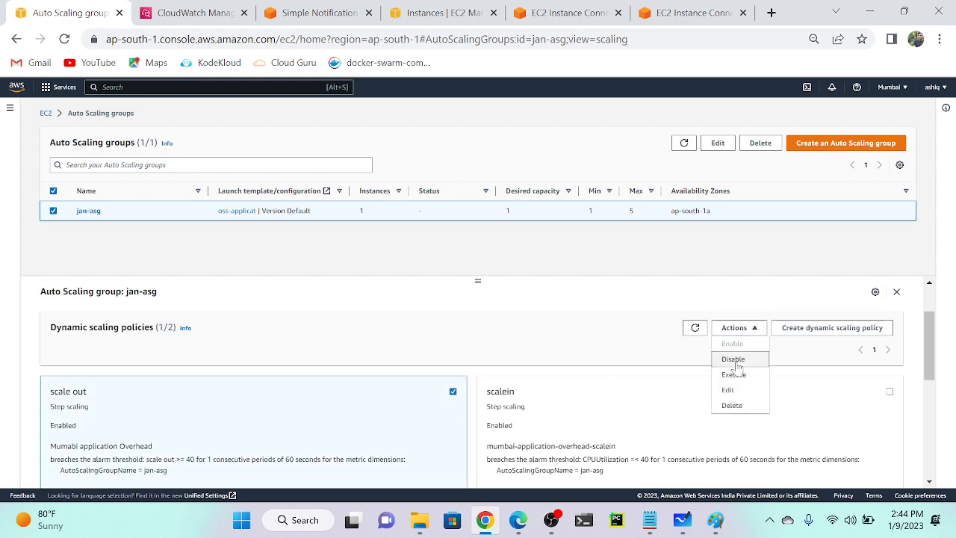
left_click(736, 405)
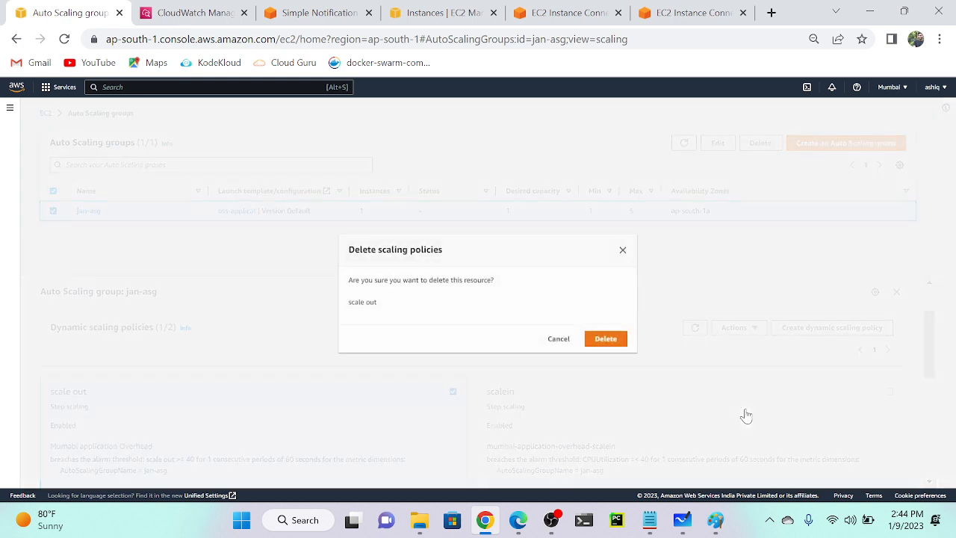
left_click(601, 339)
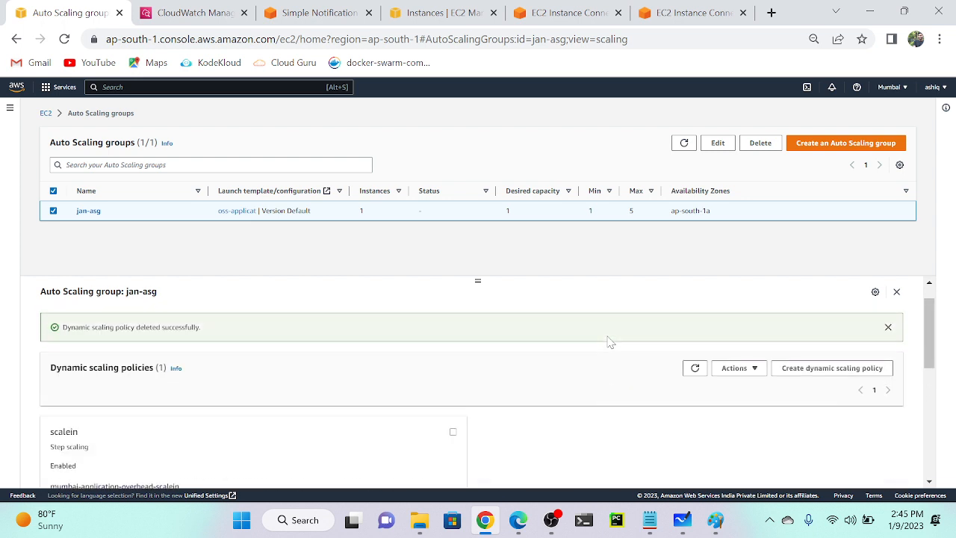
Create step scaling policy scaleout on increase autoscaling: add 1 unit, 10-second warm-up.
left_click(804, 371)
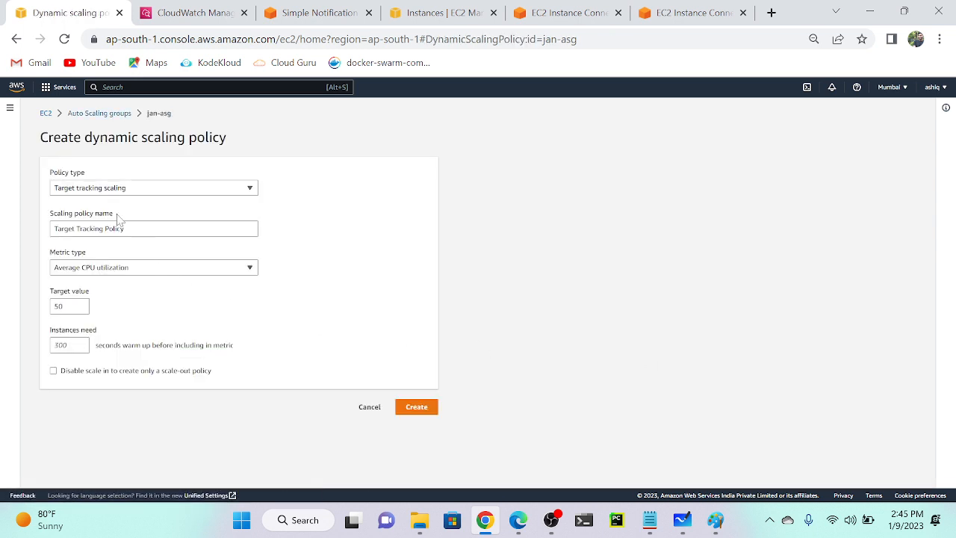
left_click(175, 196)
left_click(139, 221)
left_click(138, 229)
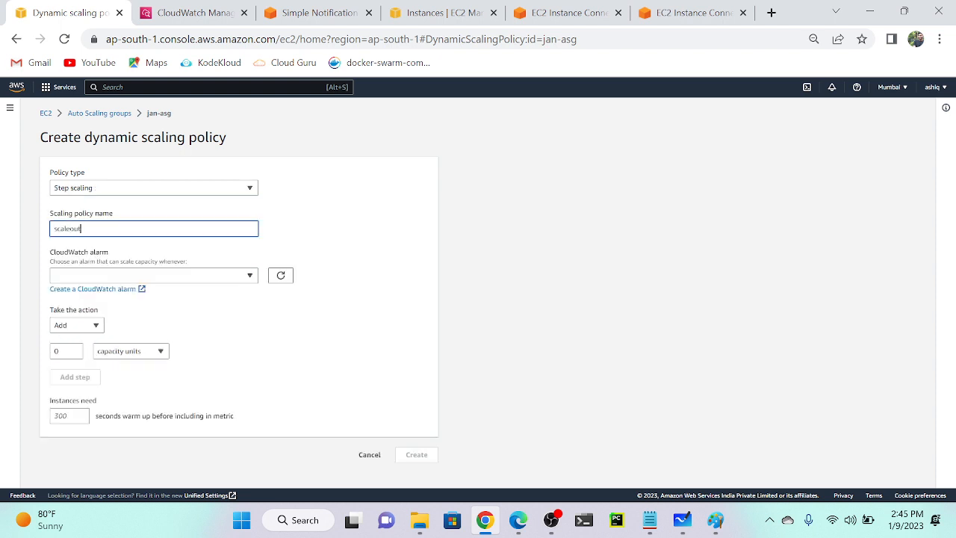
left_click(117, 276)
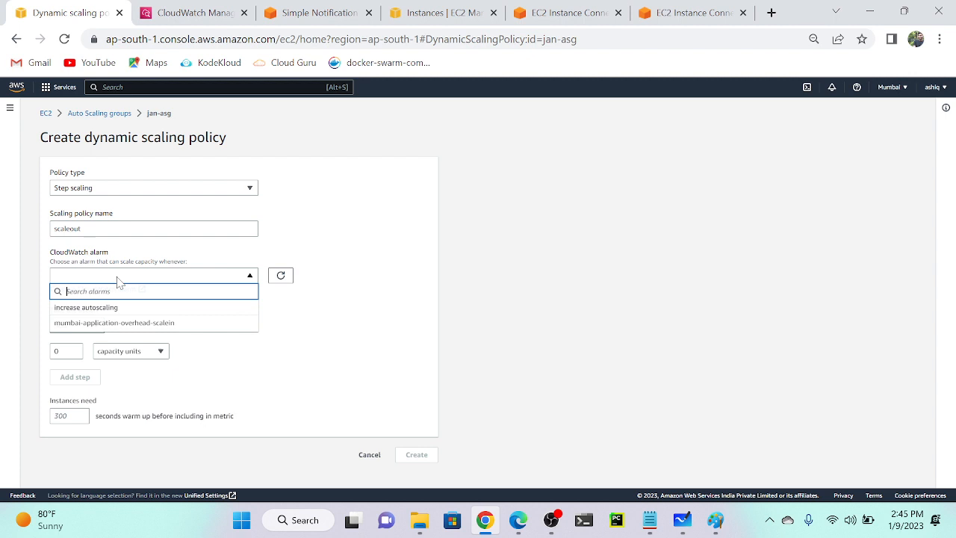
left_click(105, 312)
scroll(104, 312, "down", 1)
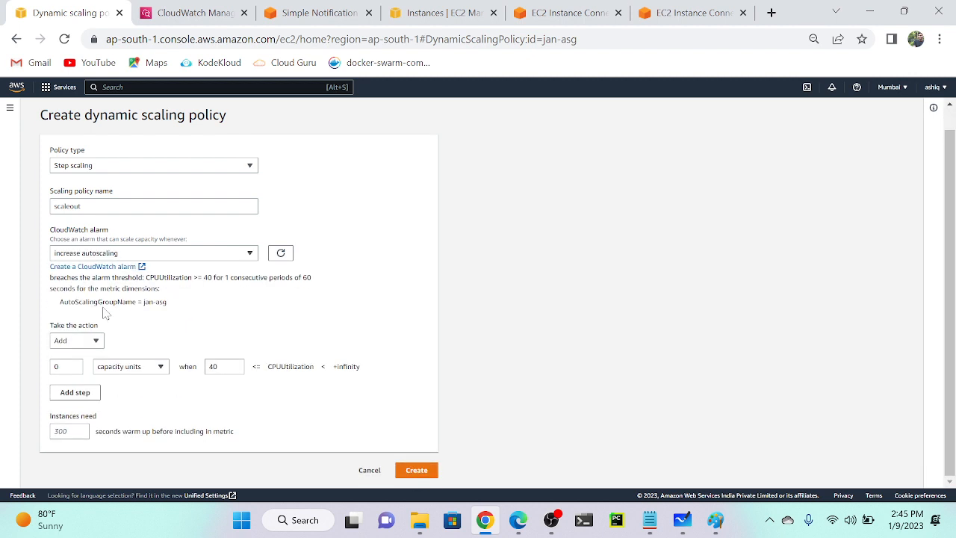
left_click(75, 364)
left_click(63, 431)
type("10")
left_click(416, 470)
scroll(379, 422, "down", 3)
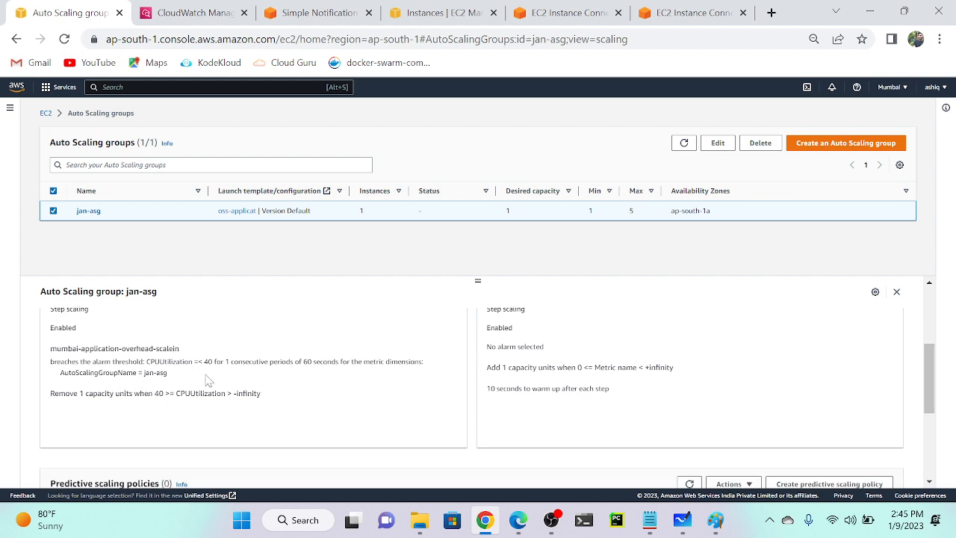
Edit scaleout to use the increase autoscaling alarm and add 1 capacity unit.
scroll(478, 396, "up", 1)
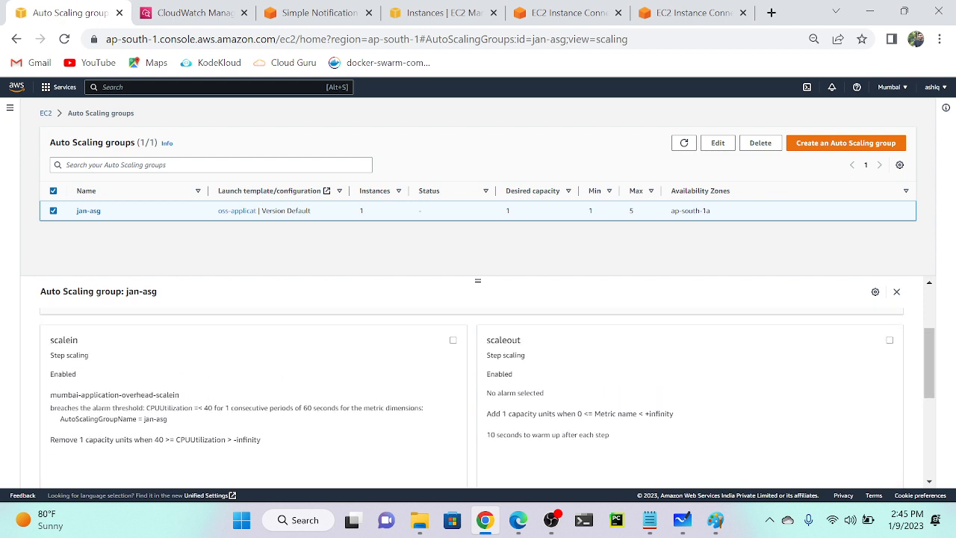
scroll(216, 370, "up", 1)
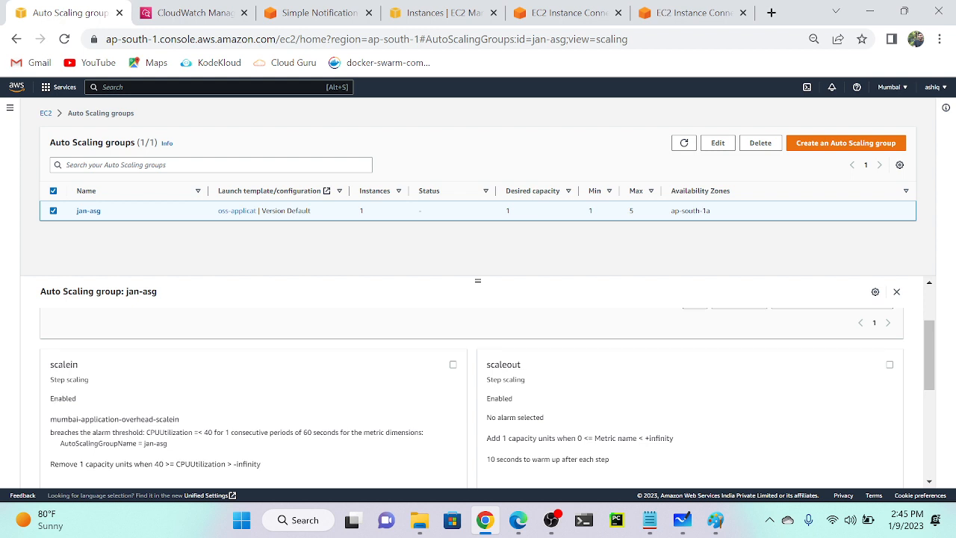
scroll(710, 404, "up", 1)
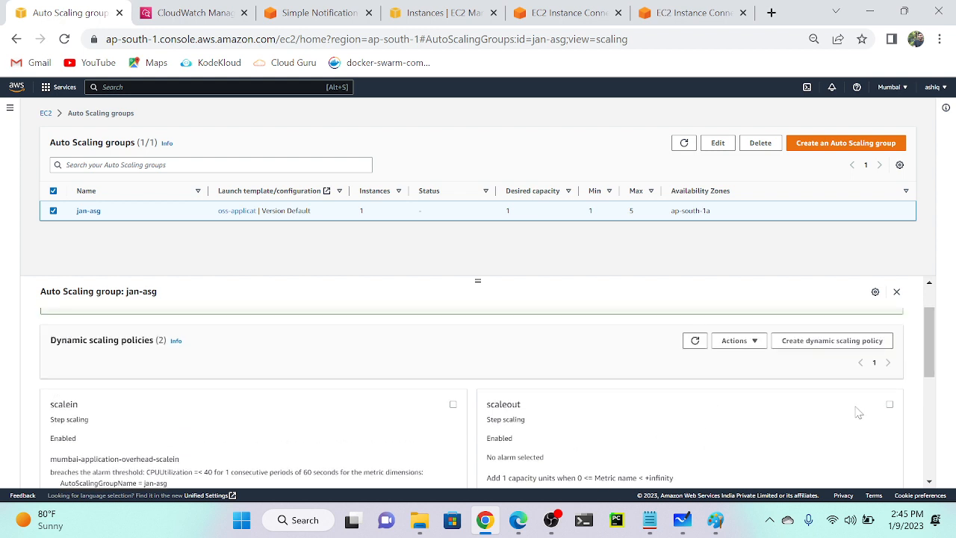
left_click(890, 404)
left_click(736, 340)
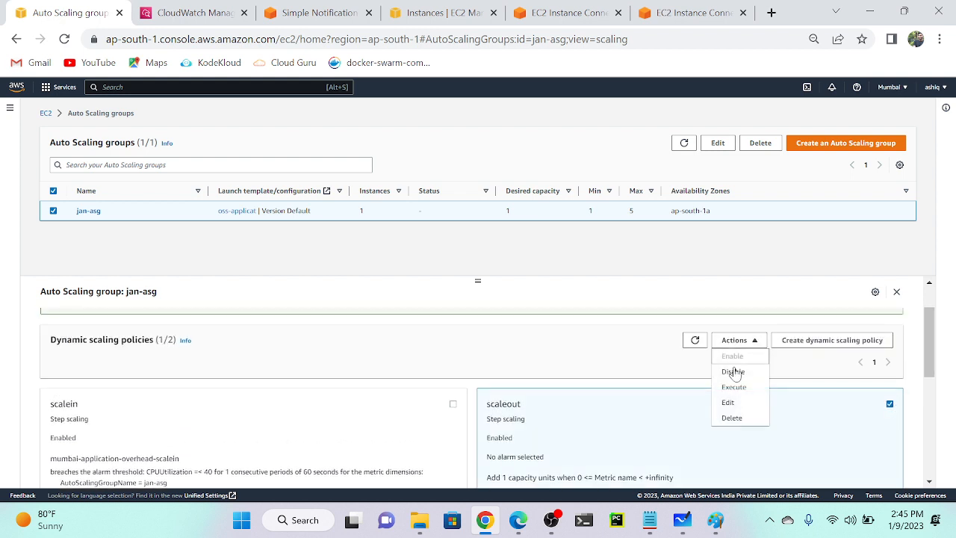
left_click(736, 402)
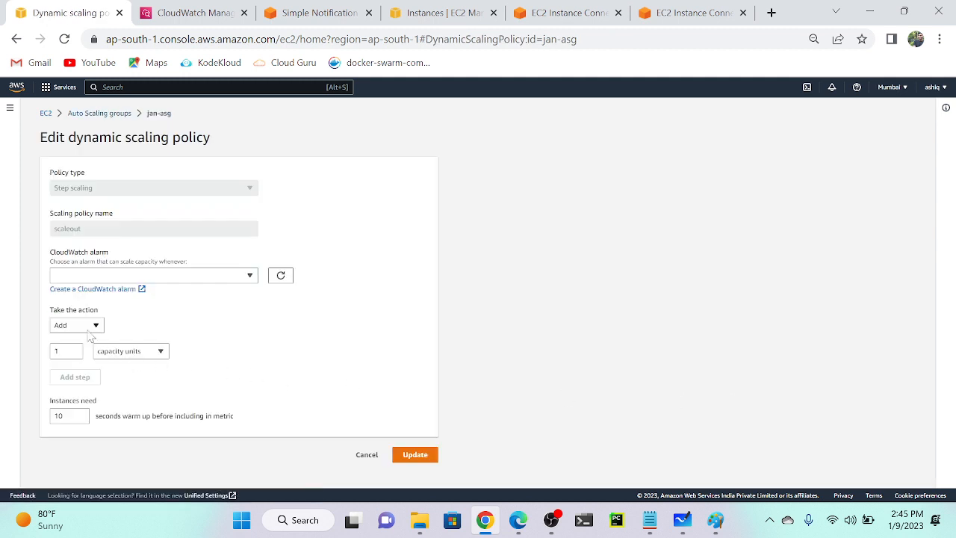
left_click(87, 328)
left_click(175, 275)
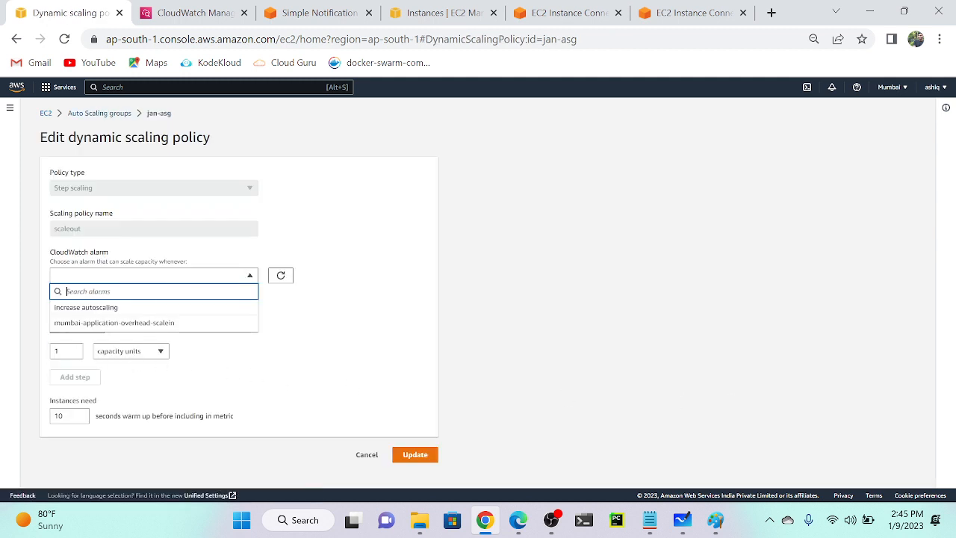
left_click(122, 308)
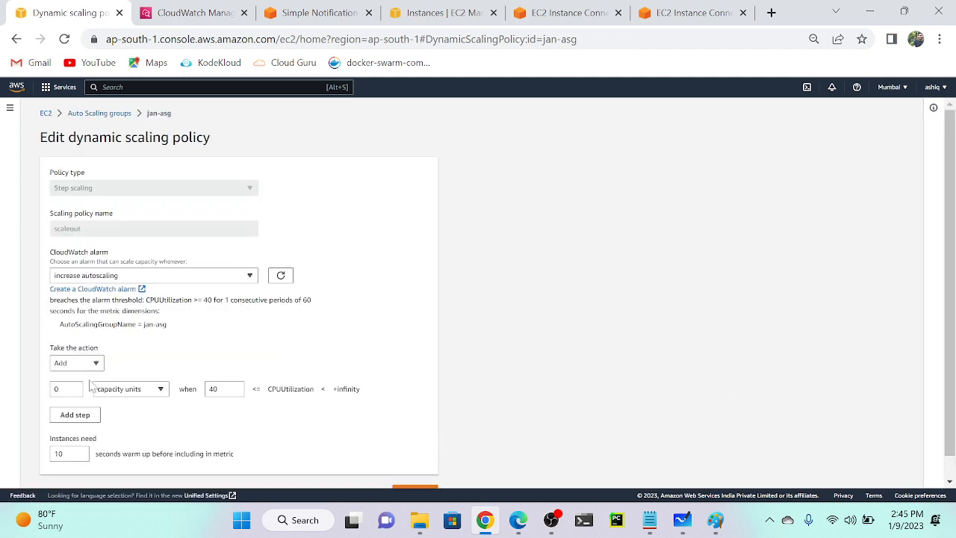
left_click(57, 388)
type("1")
scroll(60, 389, "down", 1)
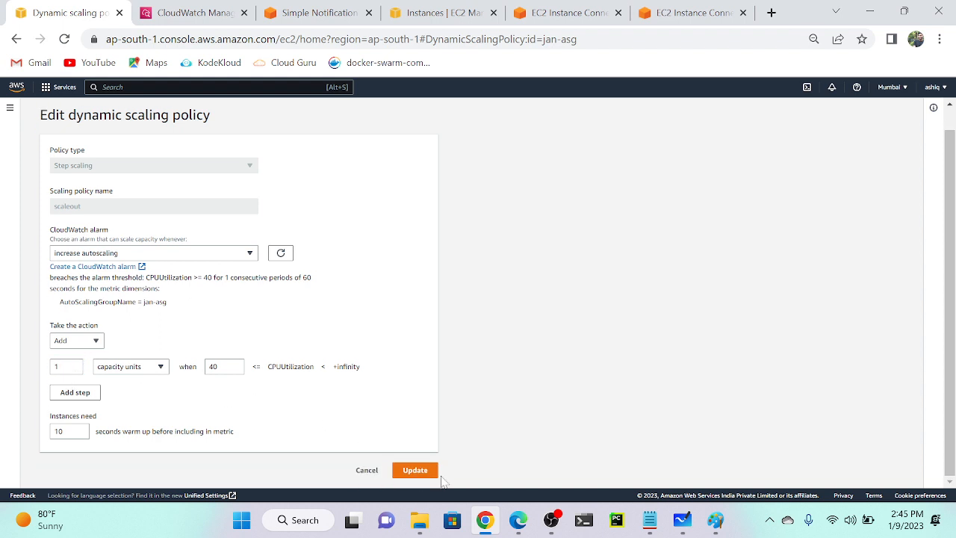
left_click(415, 471)
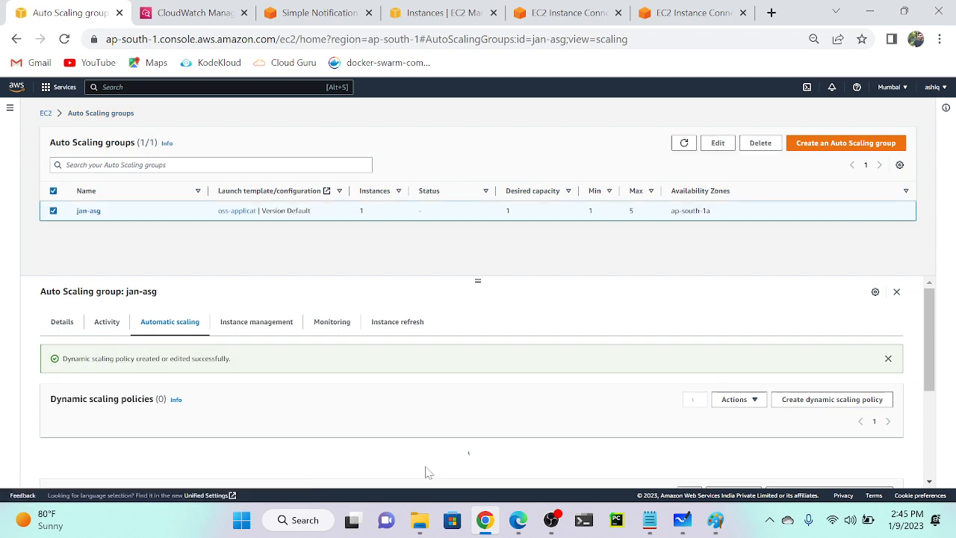
Review the saved scaling policies, then go to the SNS autoscaling topic page.
scroll(556, 411, "down", 3)
scroll(557, 410, "up", 1)
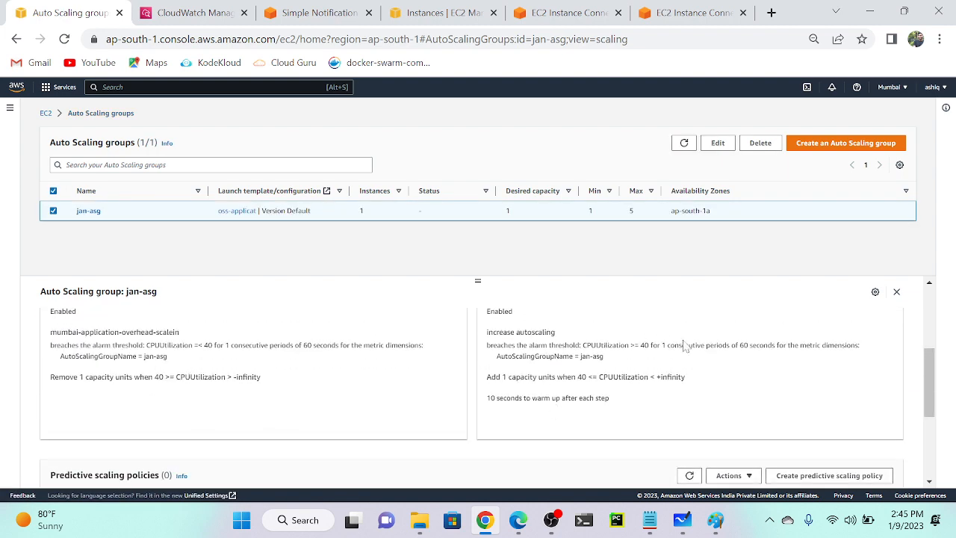
scroll(702, 354, "up", 1)
scroll(575, 380, "up", 2)
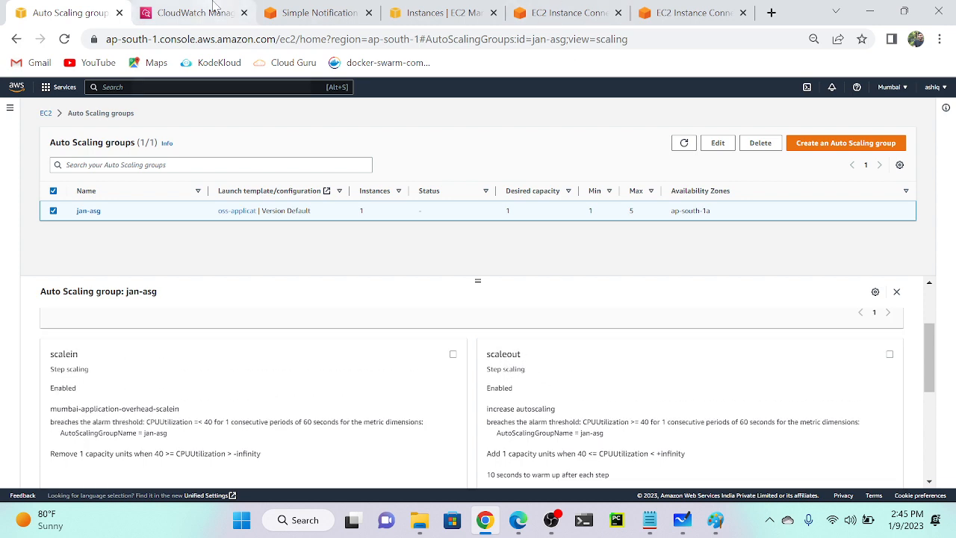
left_click(313, 13)
Restart the 9-CPU stress run on the instance and check its stress processes in top.
left_click(553, 11)
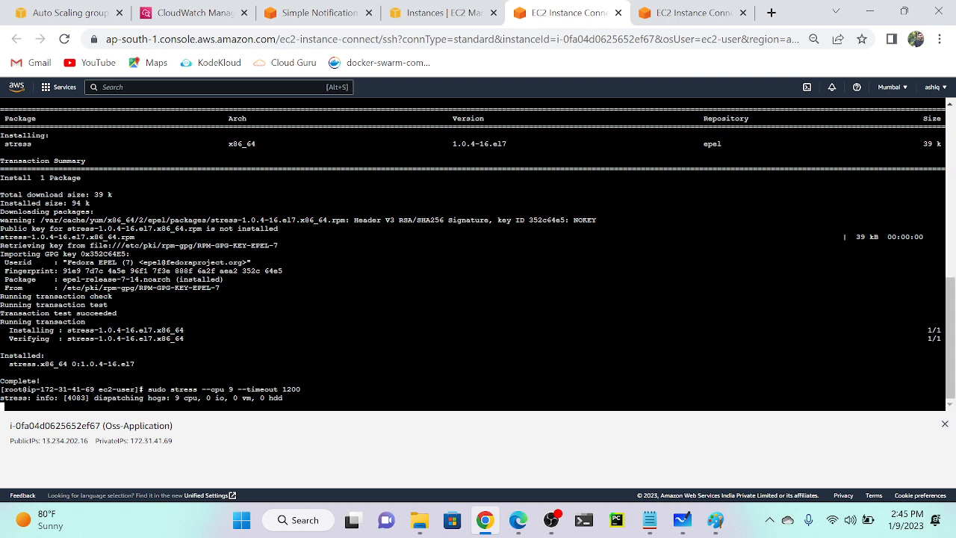
key("ctrl+c")
key("Up")
key("Return")
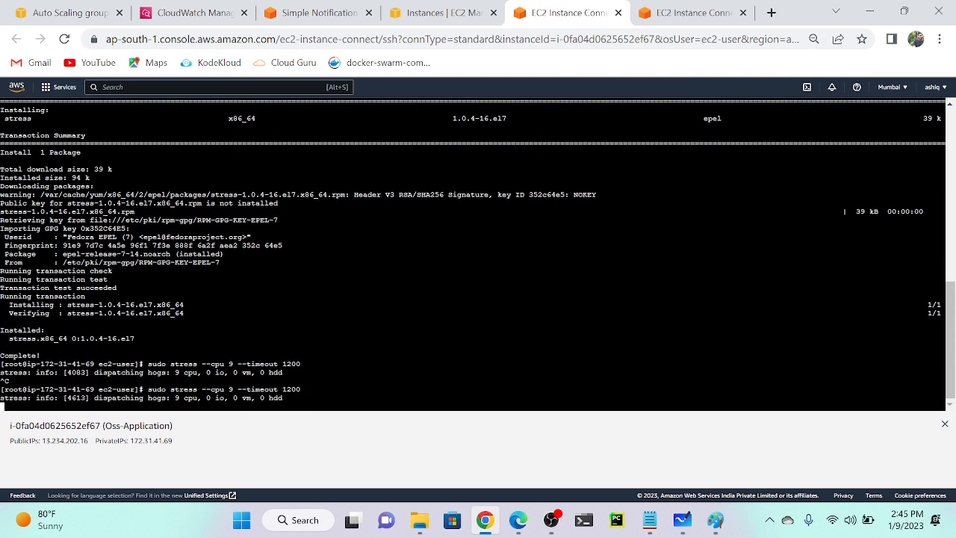
left_click(691, 13)
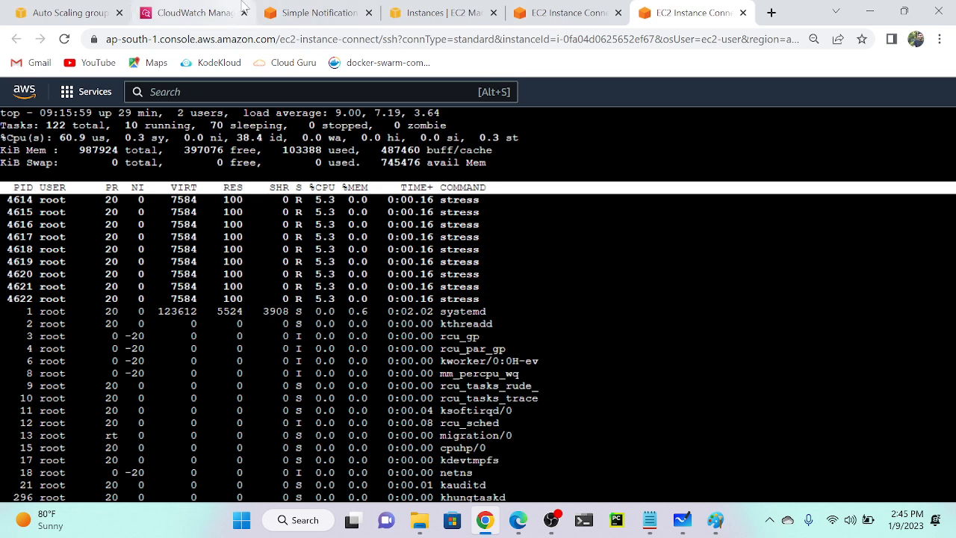
left_click(307, 7)
Refresh CloudWatch alarms to confirm increase autoscaling is In alarm, then return to jan-asg.
left_click(221, 9)
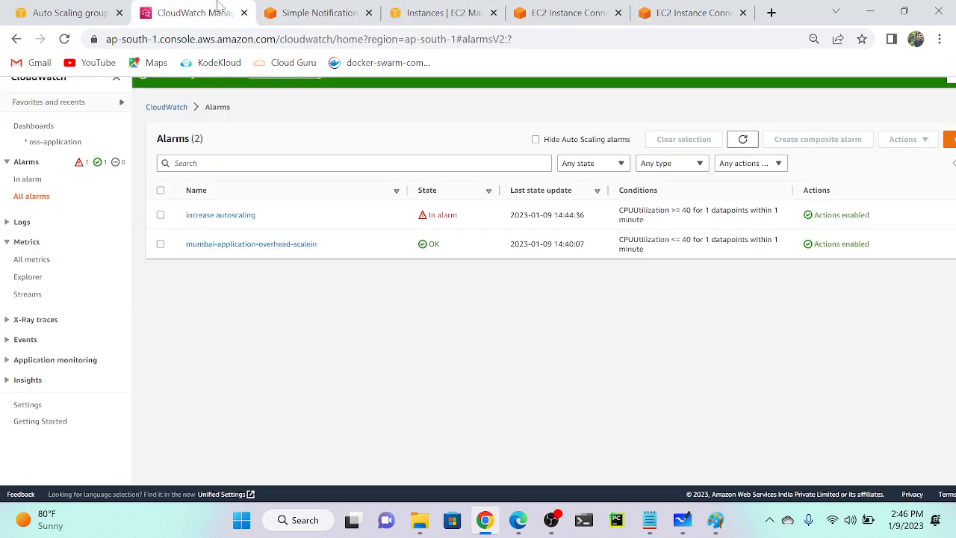
left_click(743, 140)
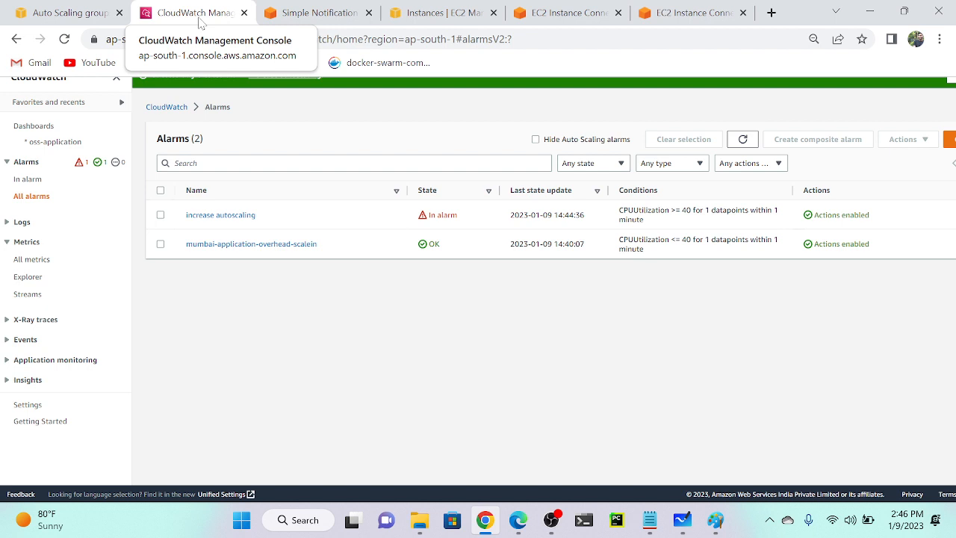
left_click(66, 15)
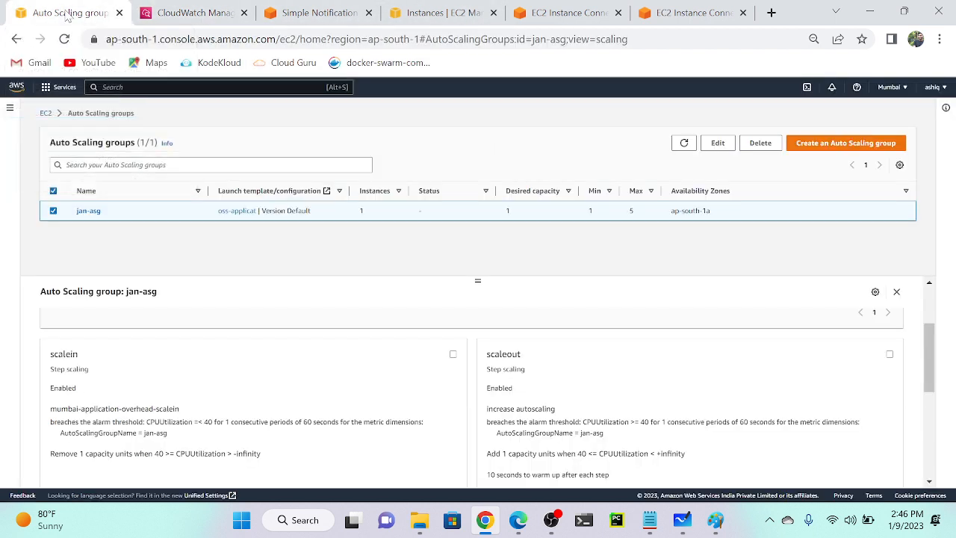
Refresh the groups list and check CPU on the oss-application CloudWatch dashboard.
left_click(683, 143)
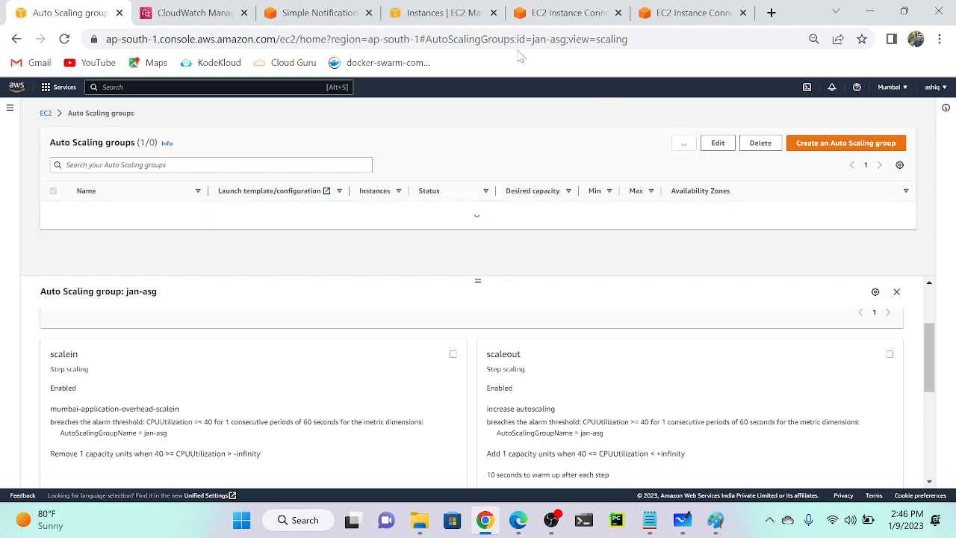
left_click(202, 13)
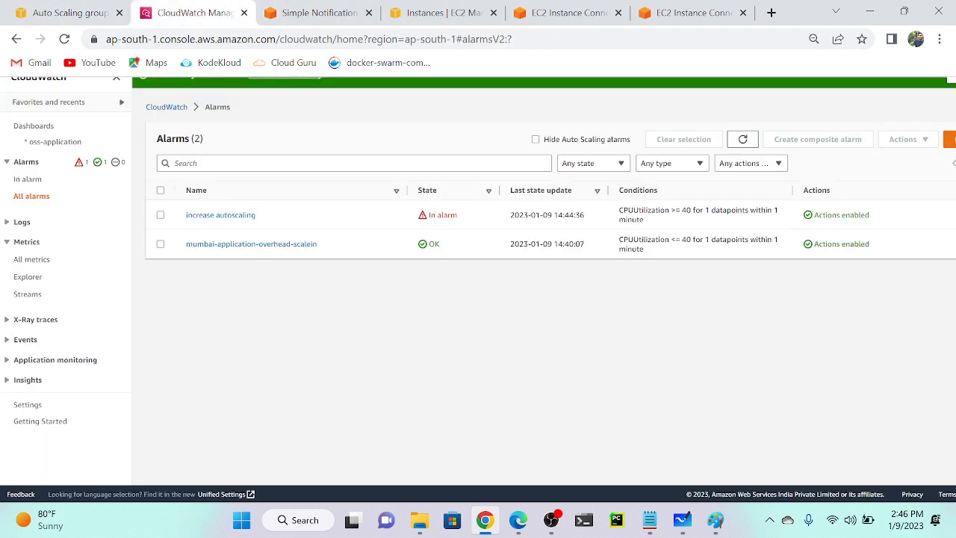
left_click(45, 142)
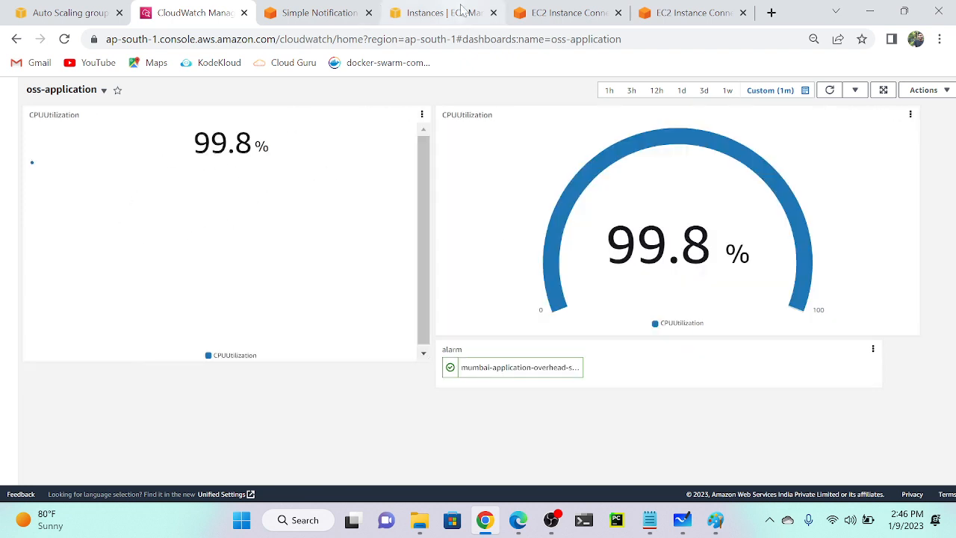
left_click(69, 14)
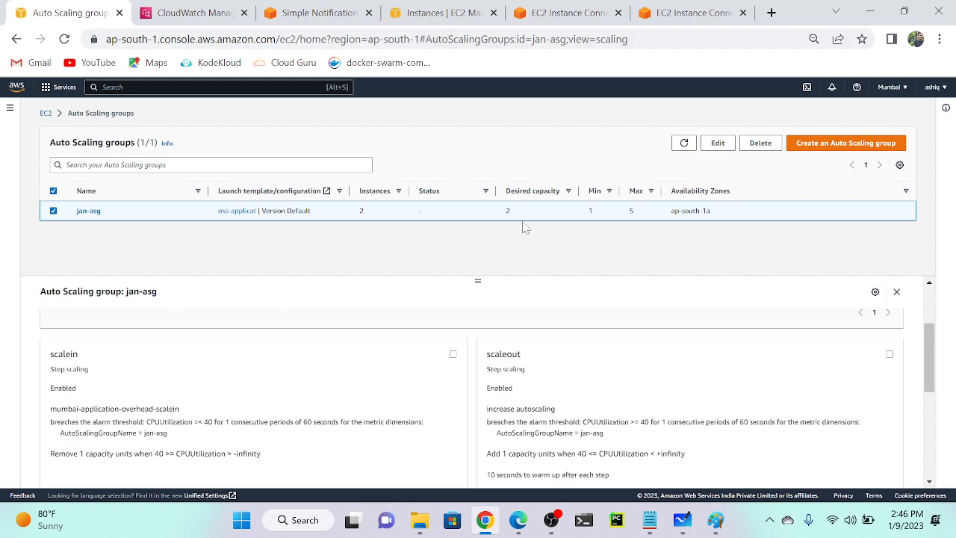
scroll(524, 205, "up", 5)
scroll(524, 211, "down", 5)
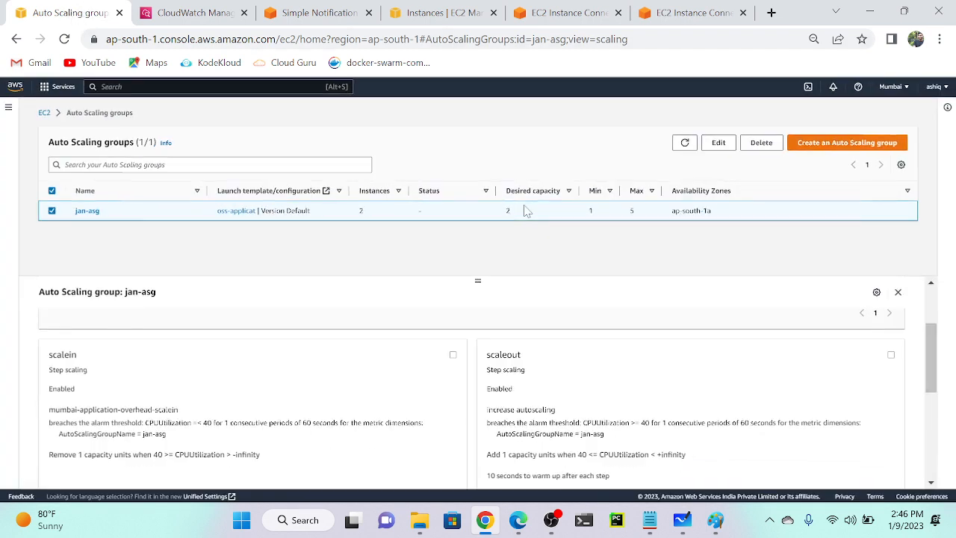
Refresh EC2 instances to spot the new pending Oss-Application instance, then return to jan-asg.
left_click(444, 13)
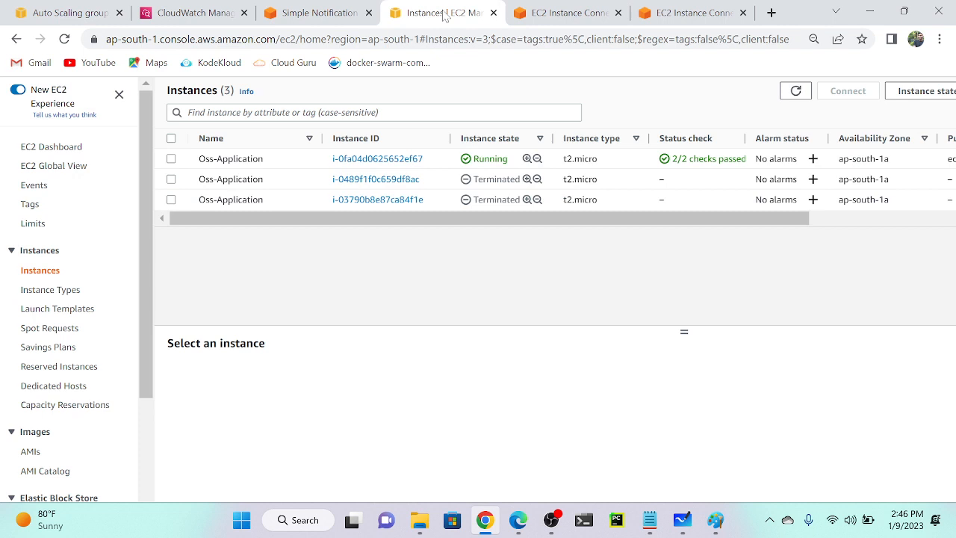
left_click(795, 90)
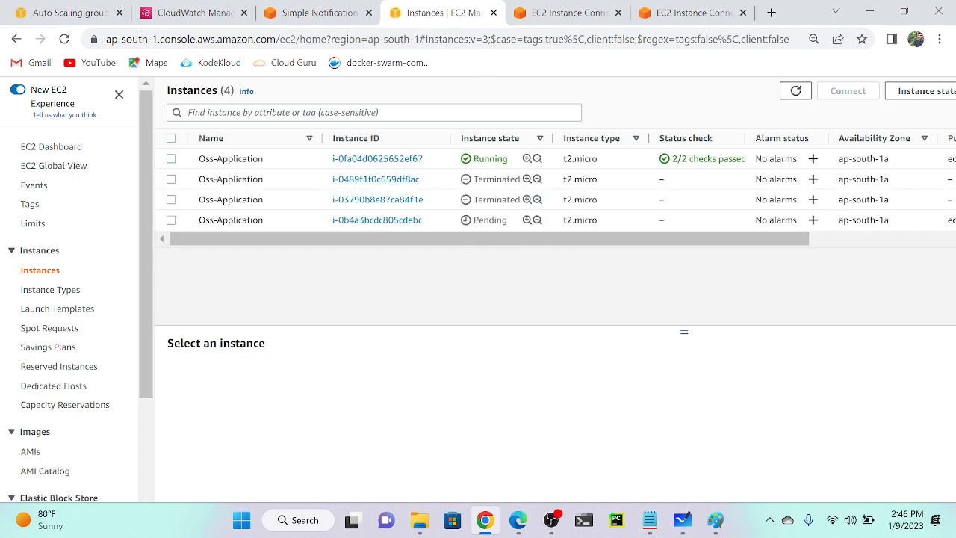
left_click(64, 12)
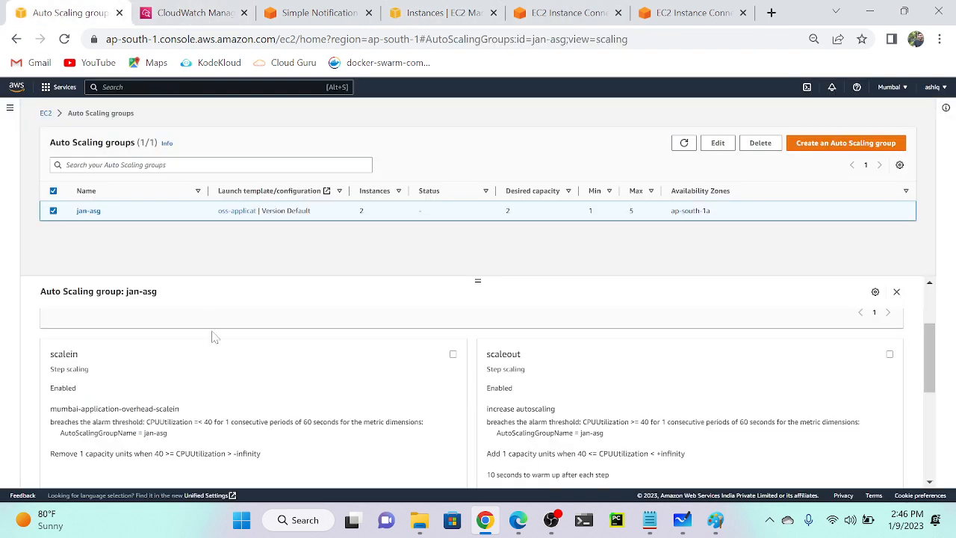
Review the jan-asg scaling activity history.
left_click(105, 322)
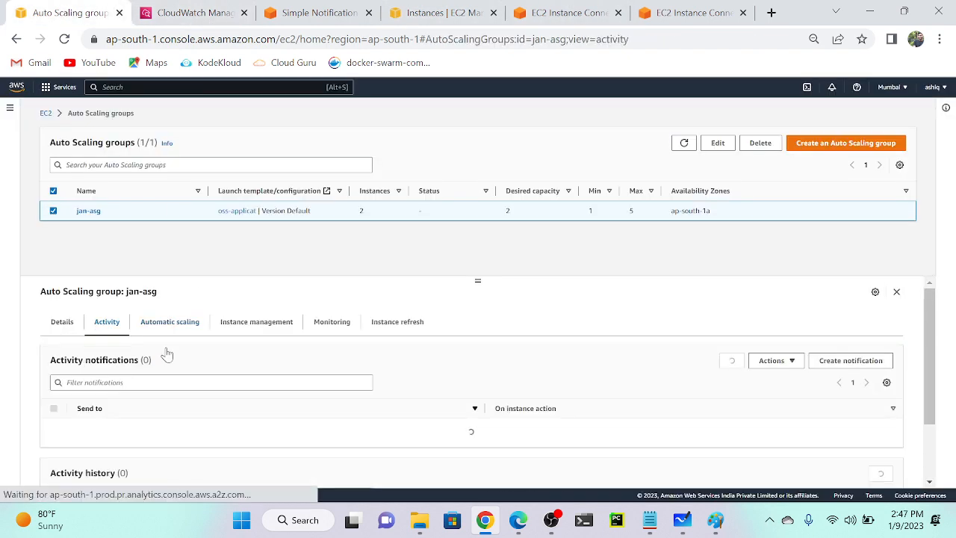
scroll(293, 411, "down", 3)
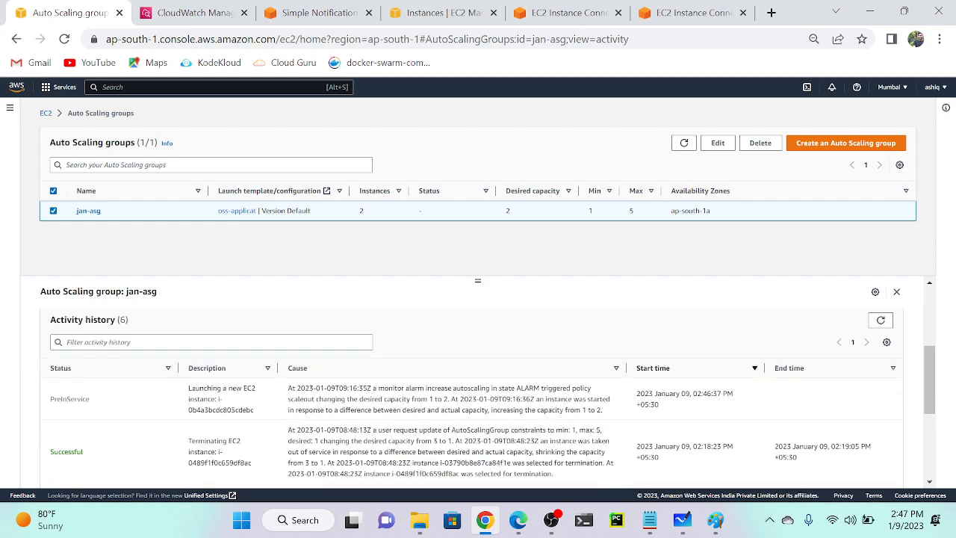
scroll(95, 381, "up", 5)
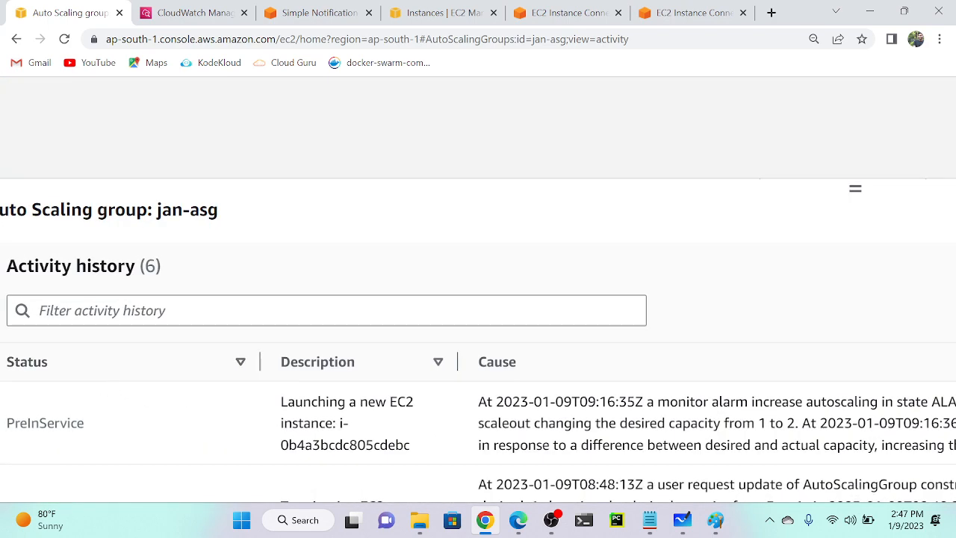
scroll(478, 343, "right", 5)
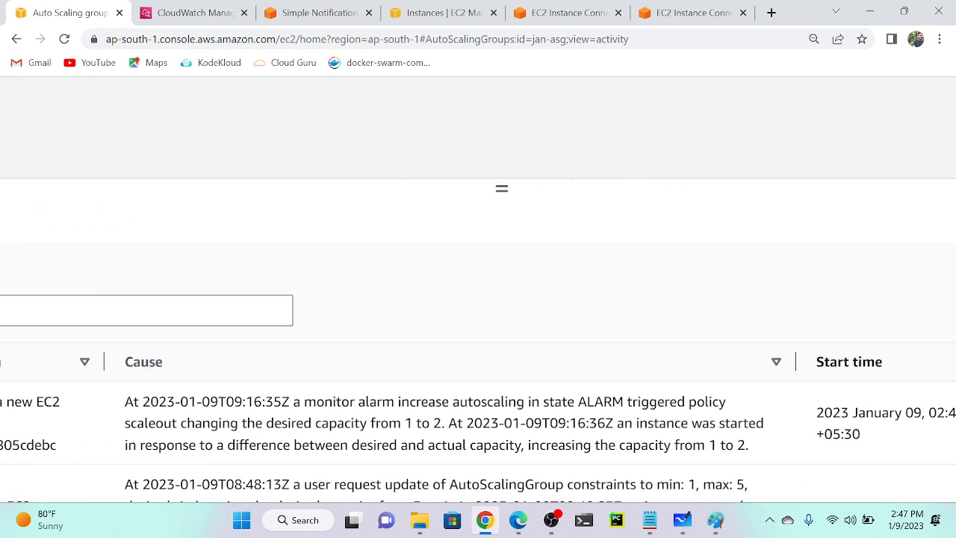
scroll(594, 404, "up", 3)
scroll(595, 404, "down", 2)
scroll(594, 404, "left", 1)
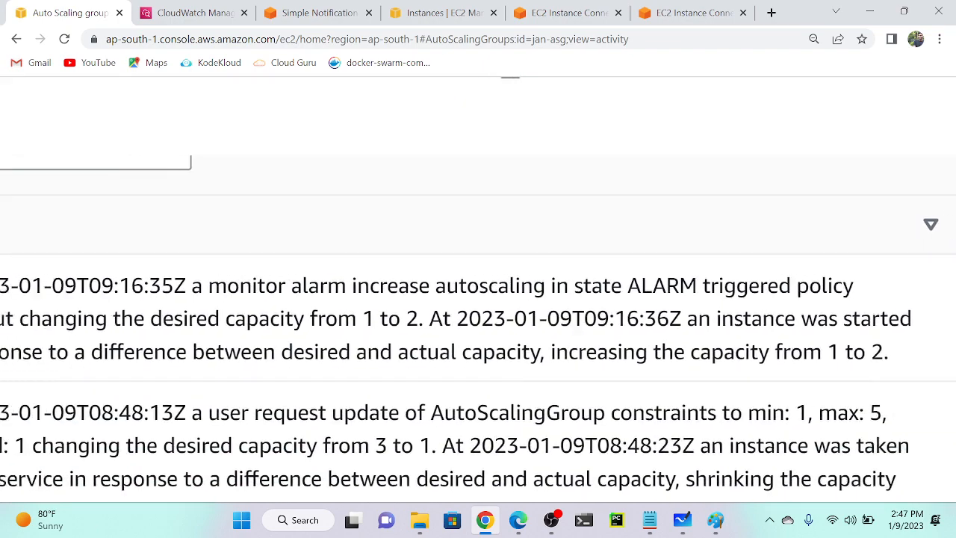
scroll(602, 389, "down", 2)
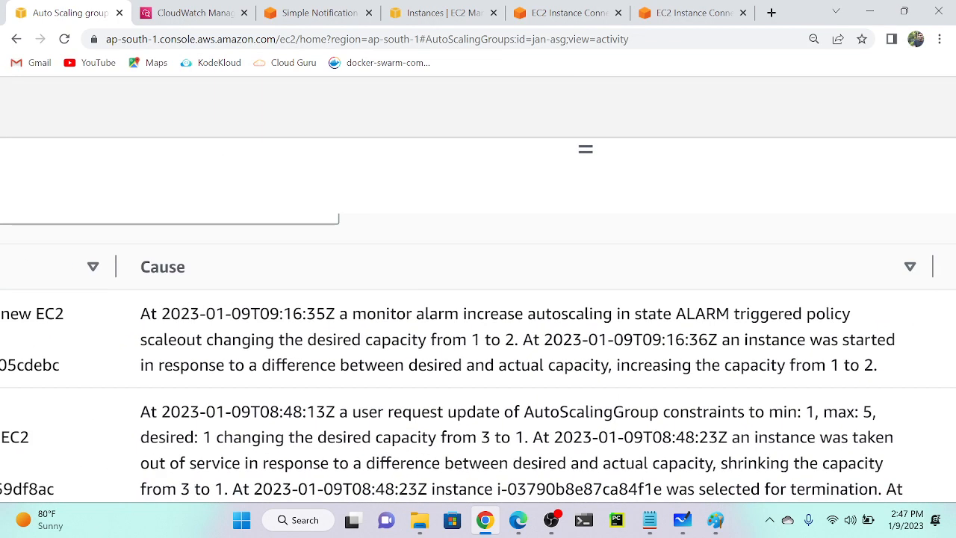
scroll(478, 351, "down", 1)
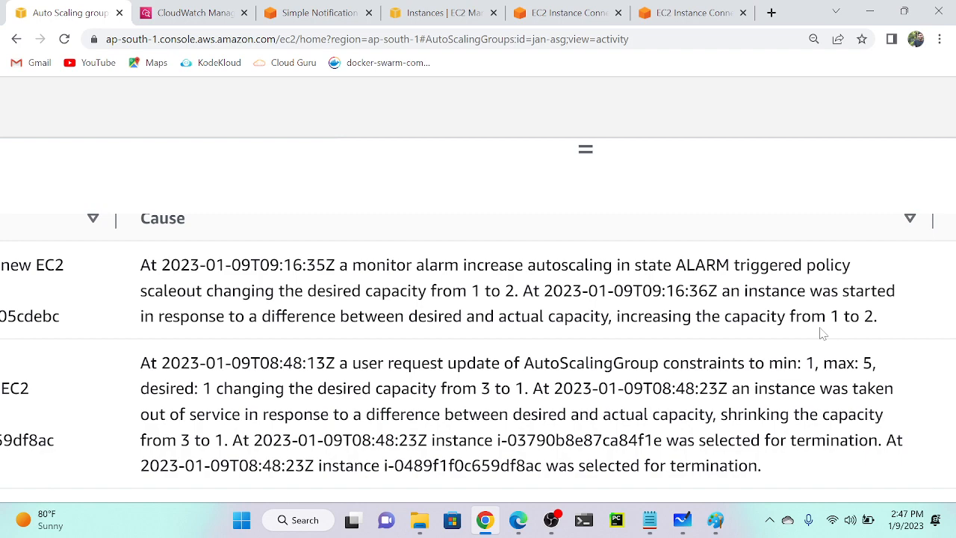
Refresh the groups list and read jan-asg's desired capacity of 3, Updating capacity.
key("ctrl+minus")
key("ctrl+minus")
key("ctrl+minus")
key("ctrl+minus")
key("ctrl+minus")
key("ctrl+minus")
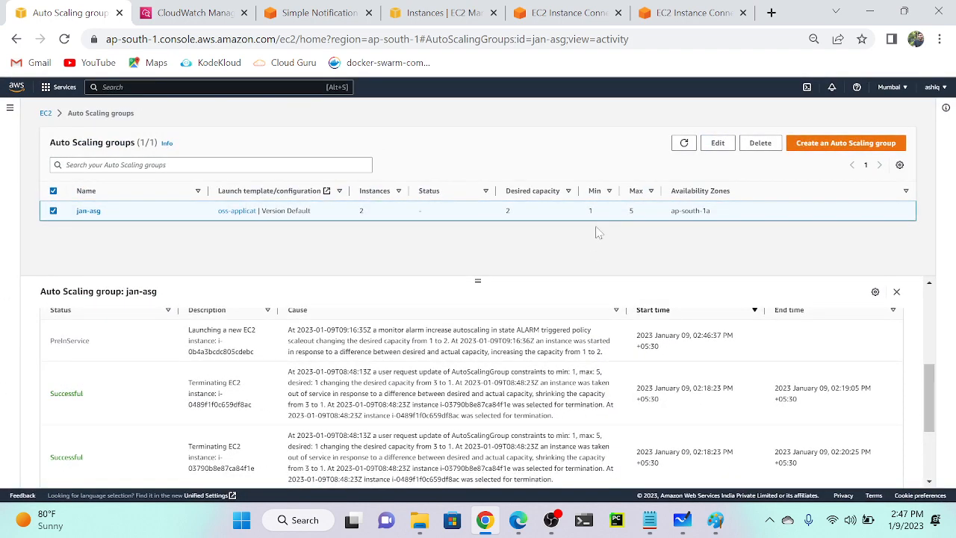
left_click(685, 144)
key("ctrl+plus")
key("ctrl+plus")
key("ctrl+plus")
key("ctrl+plus")
key("ctrl+plus")
key("ctrl+plus")
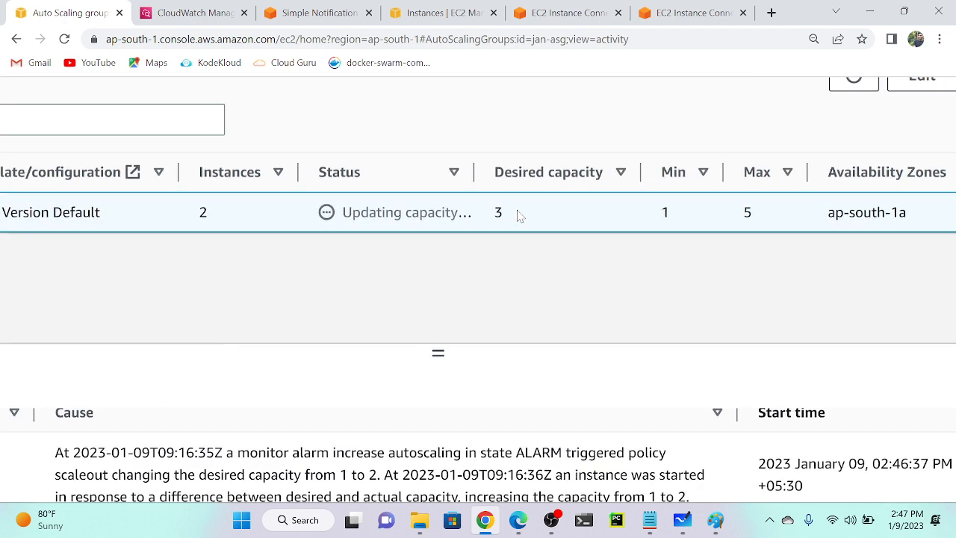
key("ctrl+plus")
key("ctrl+plus")
key("ctrl+plus")
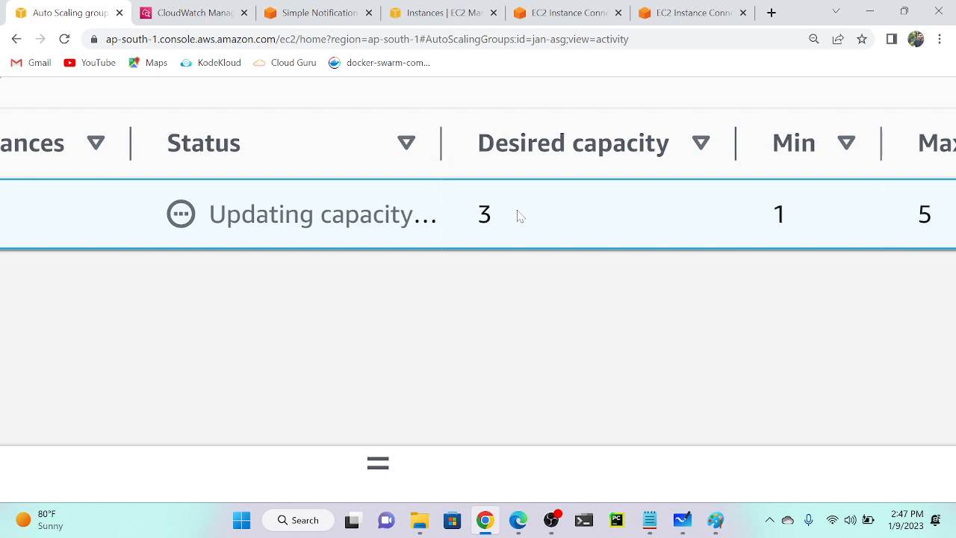
key("ctrl+0")
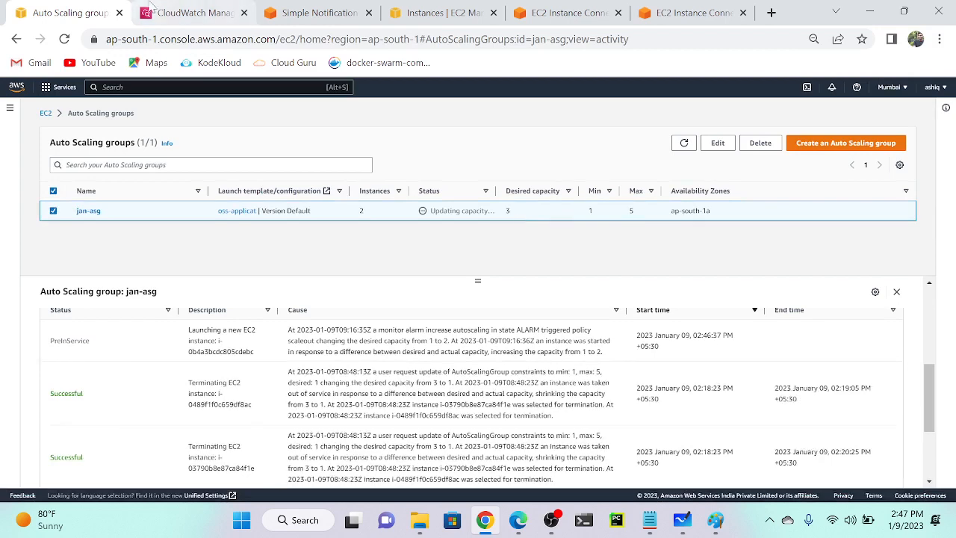
left_click(440, 12)
Refresh instances and open details of the new pending instance i-0b4a3bcdc805cdebc.
left_click(795, 90)
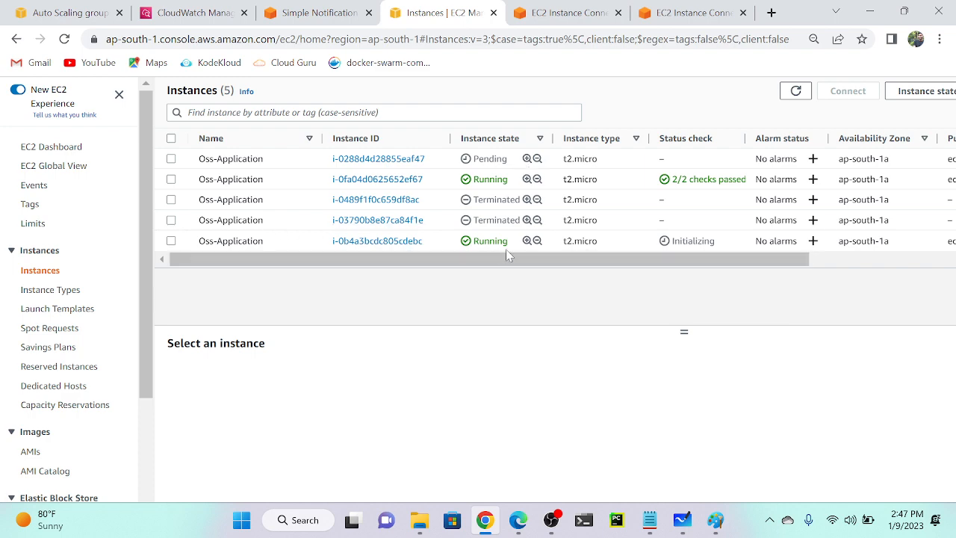
scroll(500, 249, "up", 5)
scroll(442, 252, "down", 5)
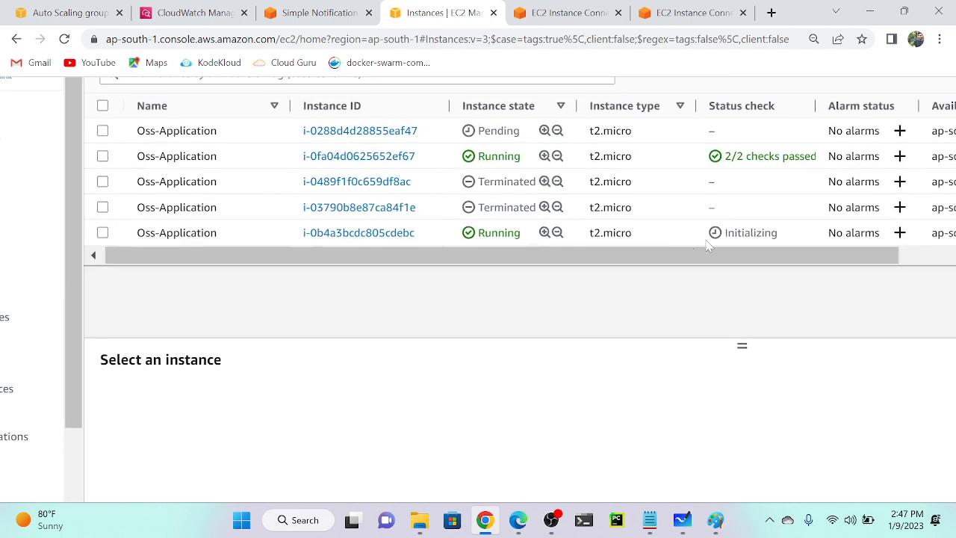
left_click(258, 236)
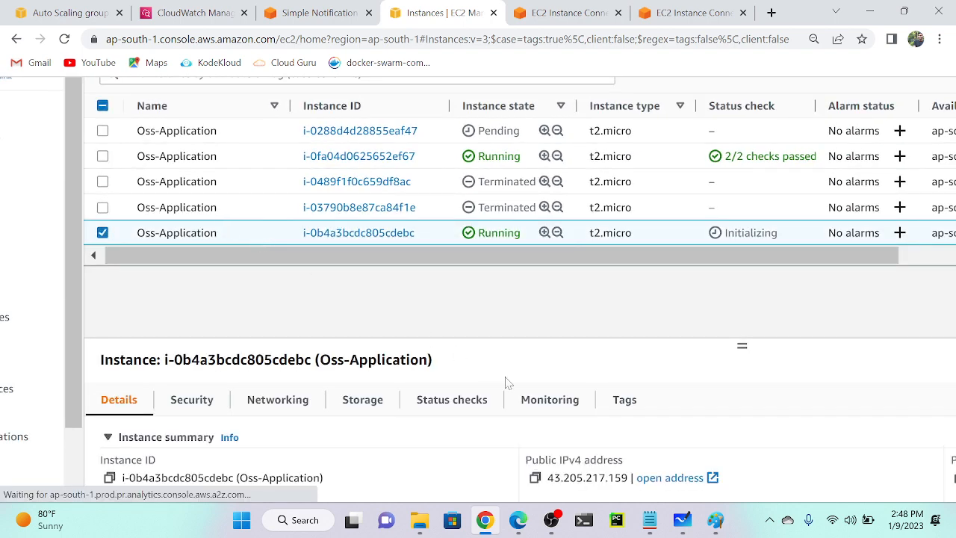
Load the new instance's public IP 43.205.217.159 in a new Edge tab to see Deni.
left_click(537, 479)
left_click(518, 520)
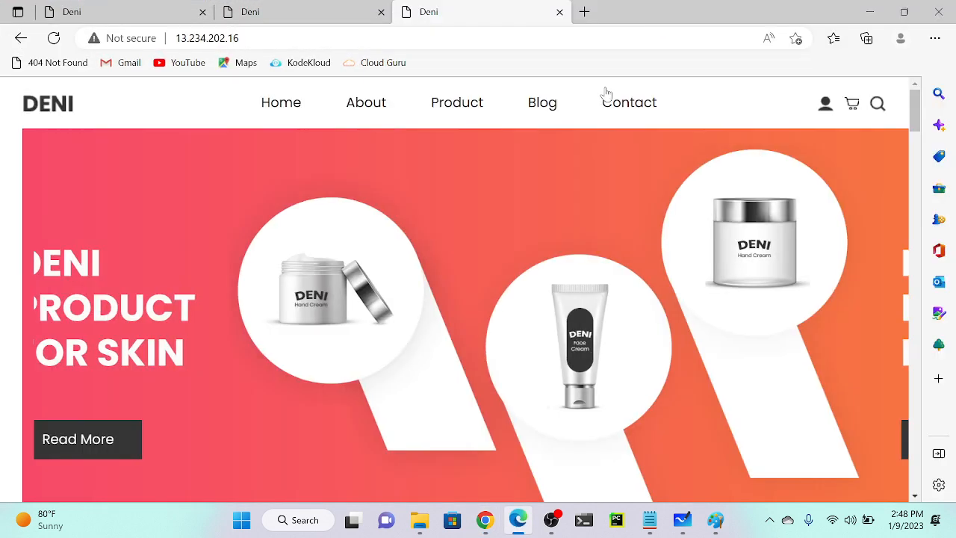
left_click(584, 12)
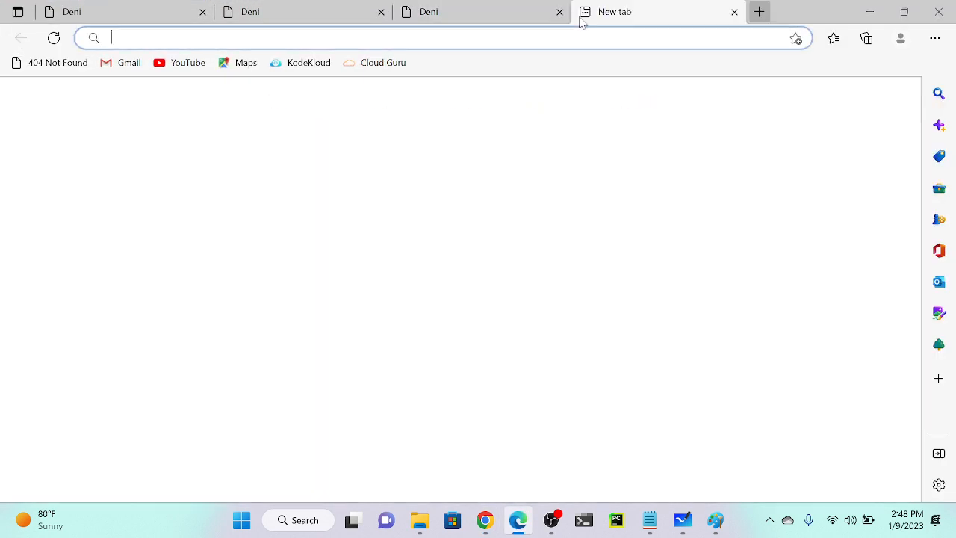
key("ctrl+v")
key("Return")
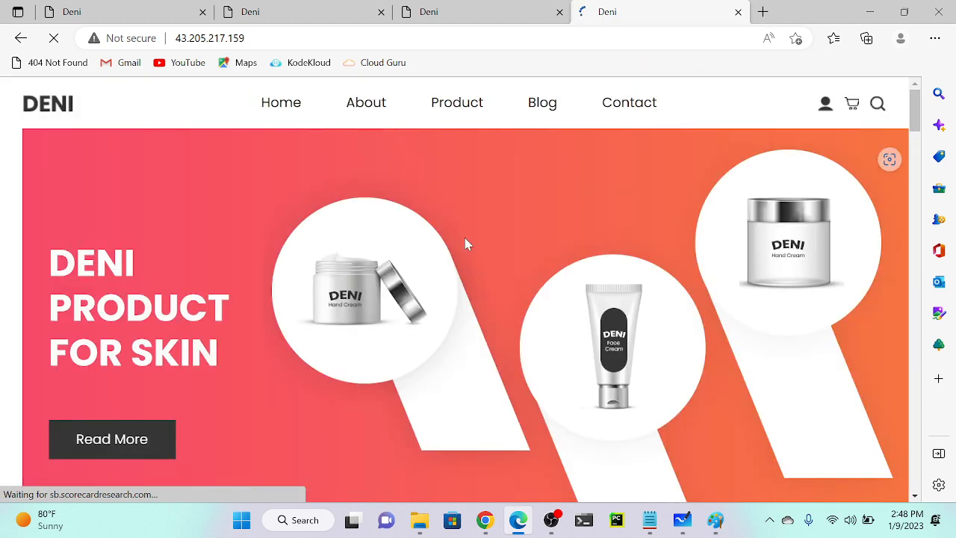
left_click(869, 9)
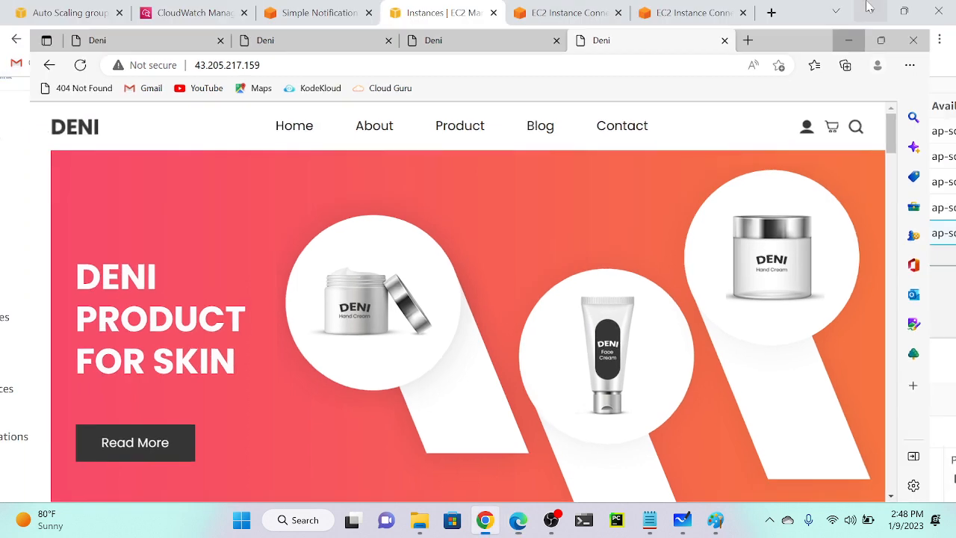
Refresh the CPU dashboard and view the firing increase autoscaling alarm's graph, then return to jan-asg.
left_click(193, 9)
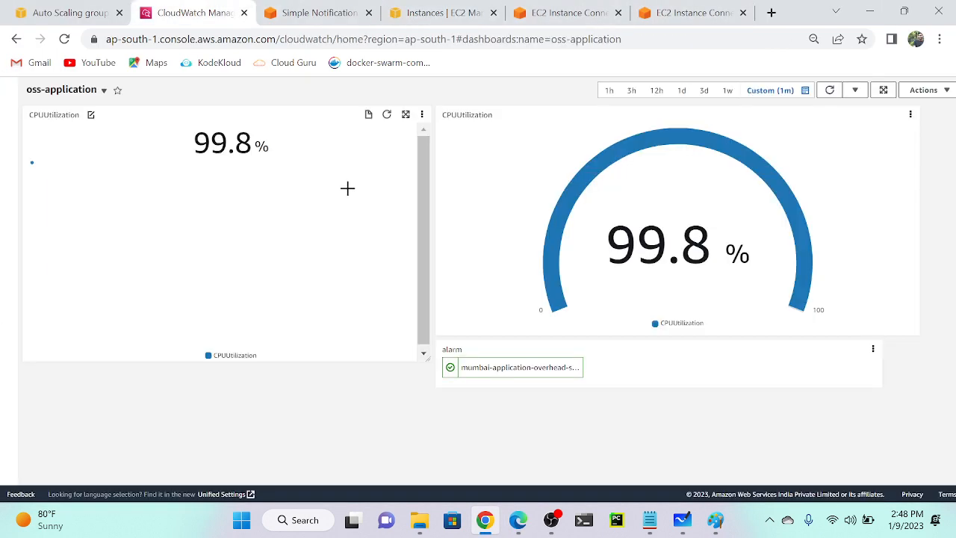
left_click(830, 90)
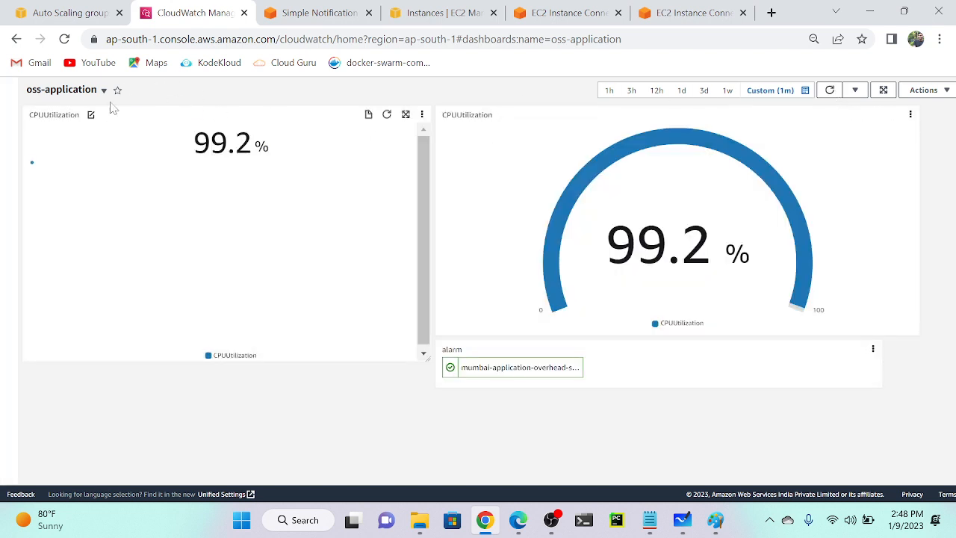
left_click(9, 104)
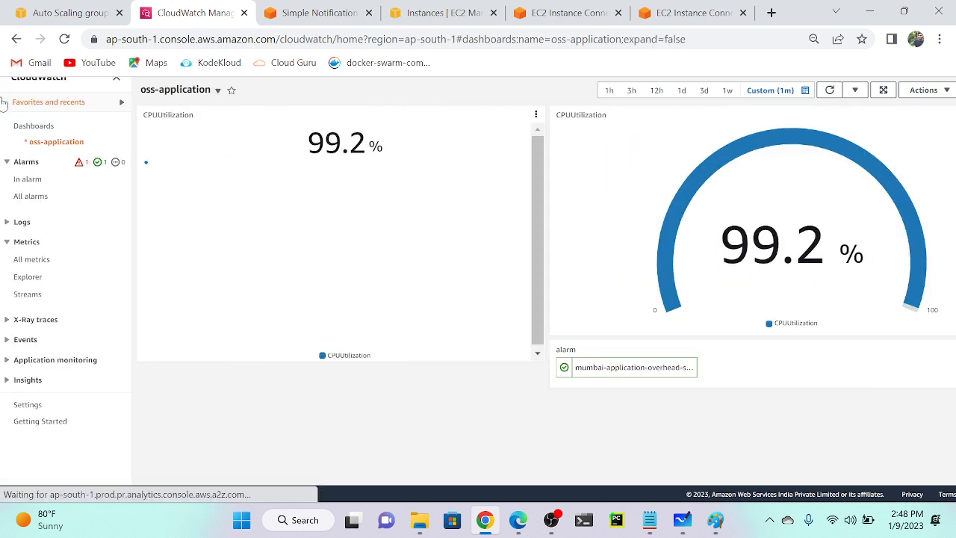
left_click(30, 179)
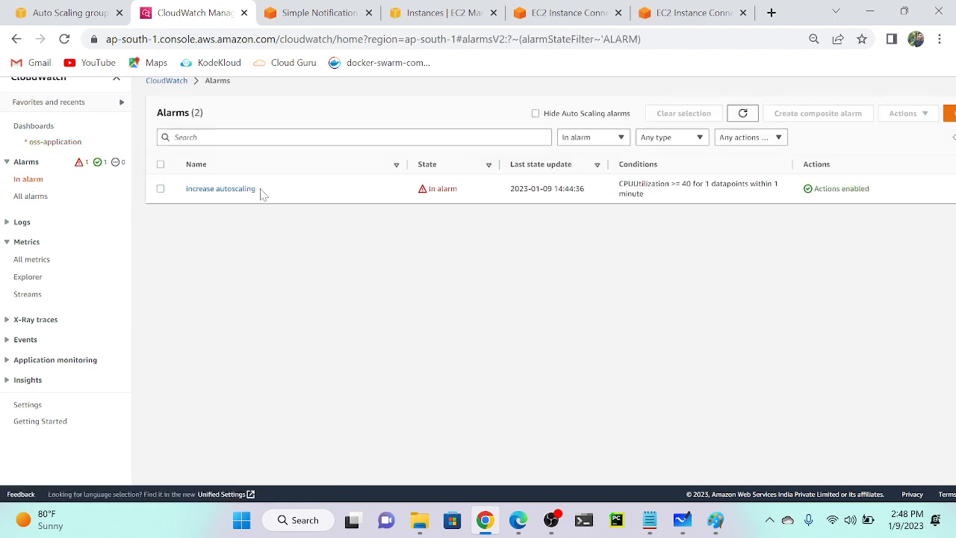
left_click(221, 191)
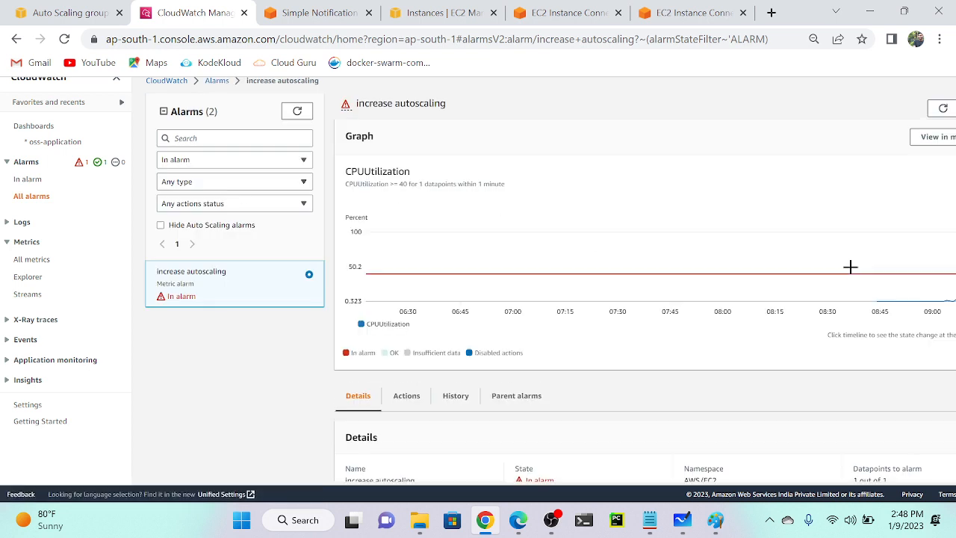
scroll(710, 299, "right", 1)
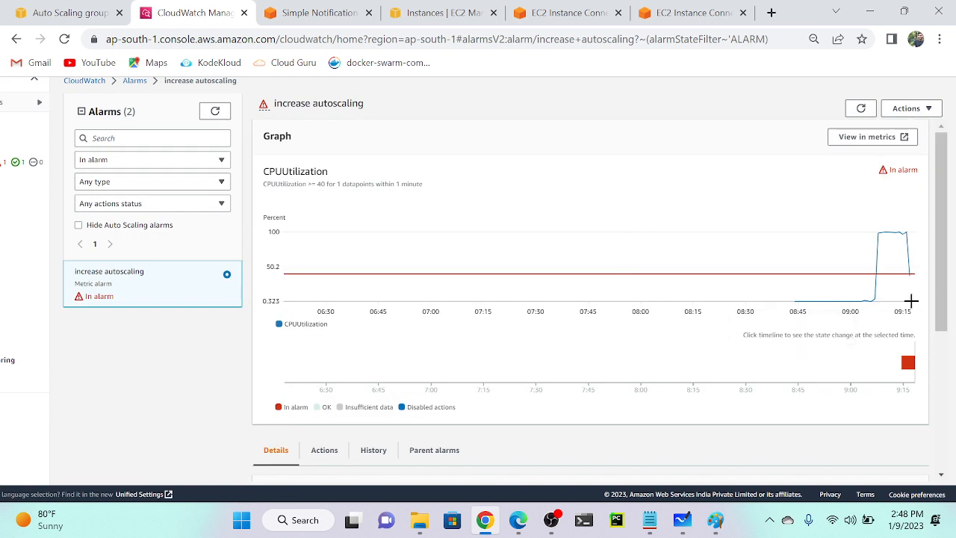
scroll(910, 300, "up", 5)
mouse_move(740, 268)
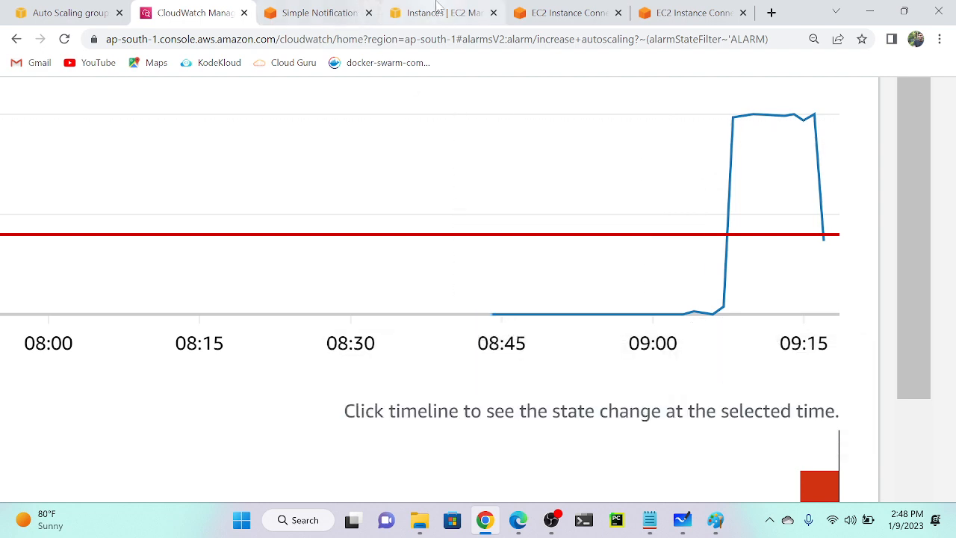
left_click(75, 10)
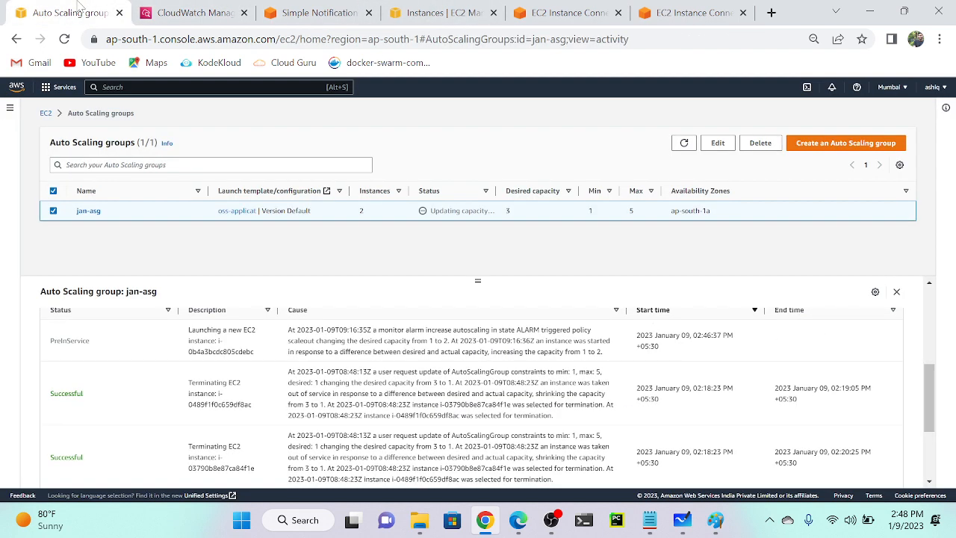
Refresh the Auto Scaling groups list to confirm jan-asg runs 3 instances.
left_click(684, 143)
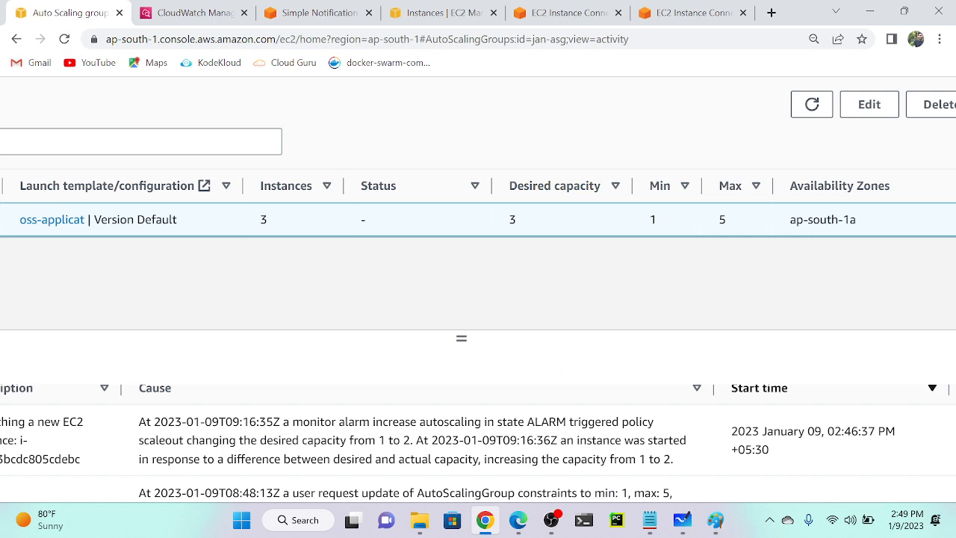
mouse_move(549, 526)
left_click(550, 449)
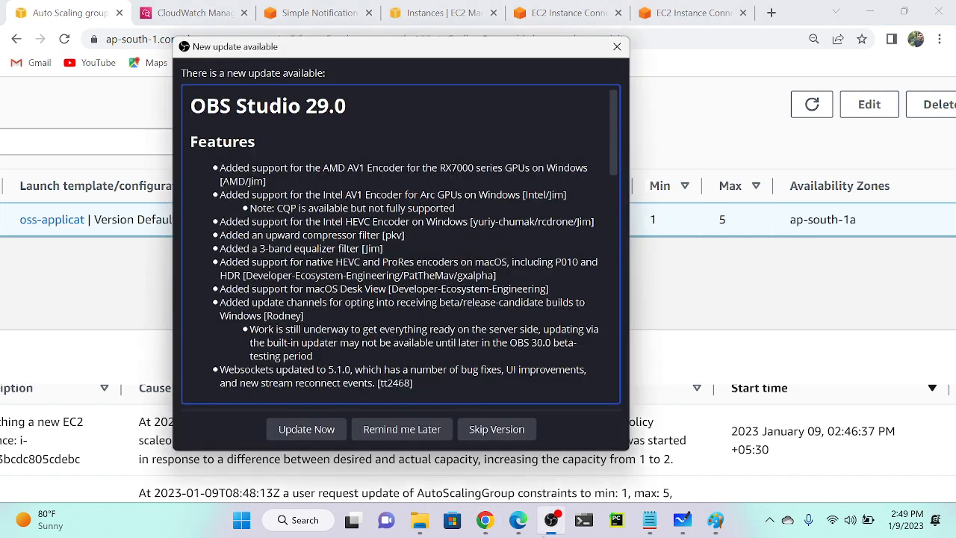